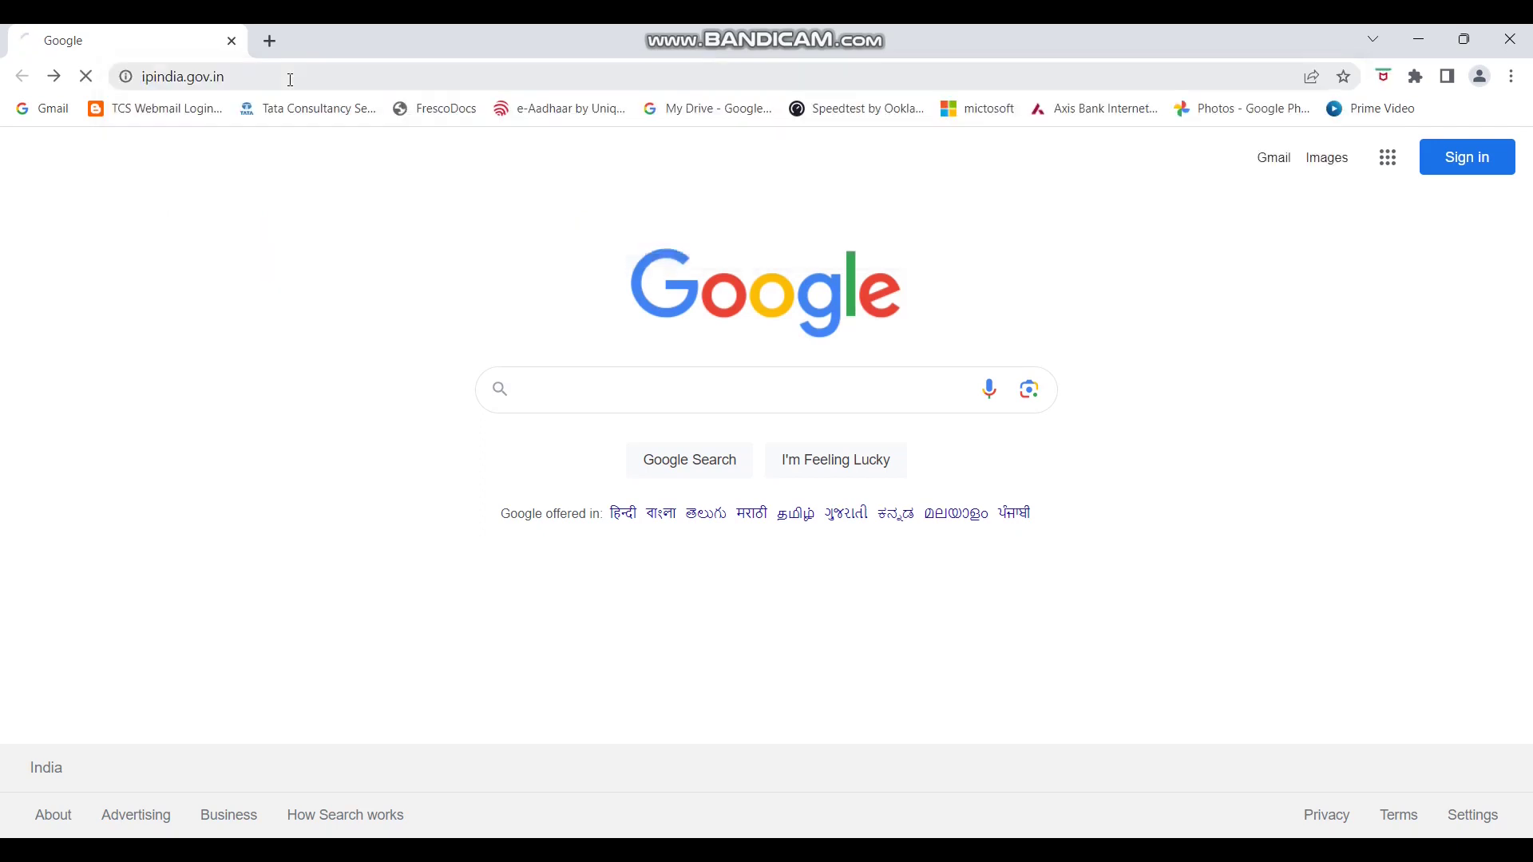
Browse the IP India home page menus, then go to the E-Gateways section.
mouse_move(891, 565)
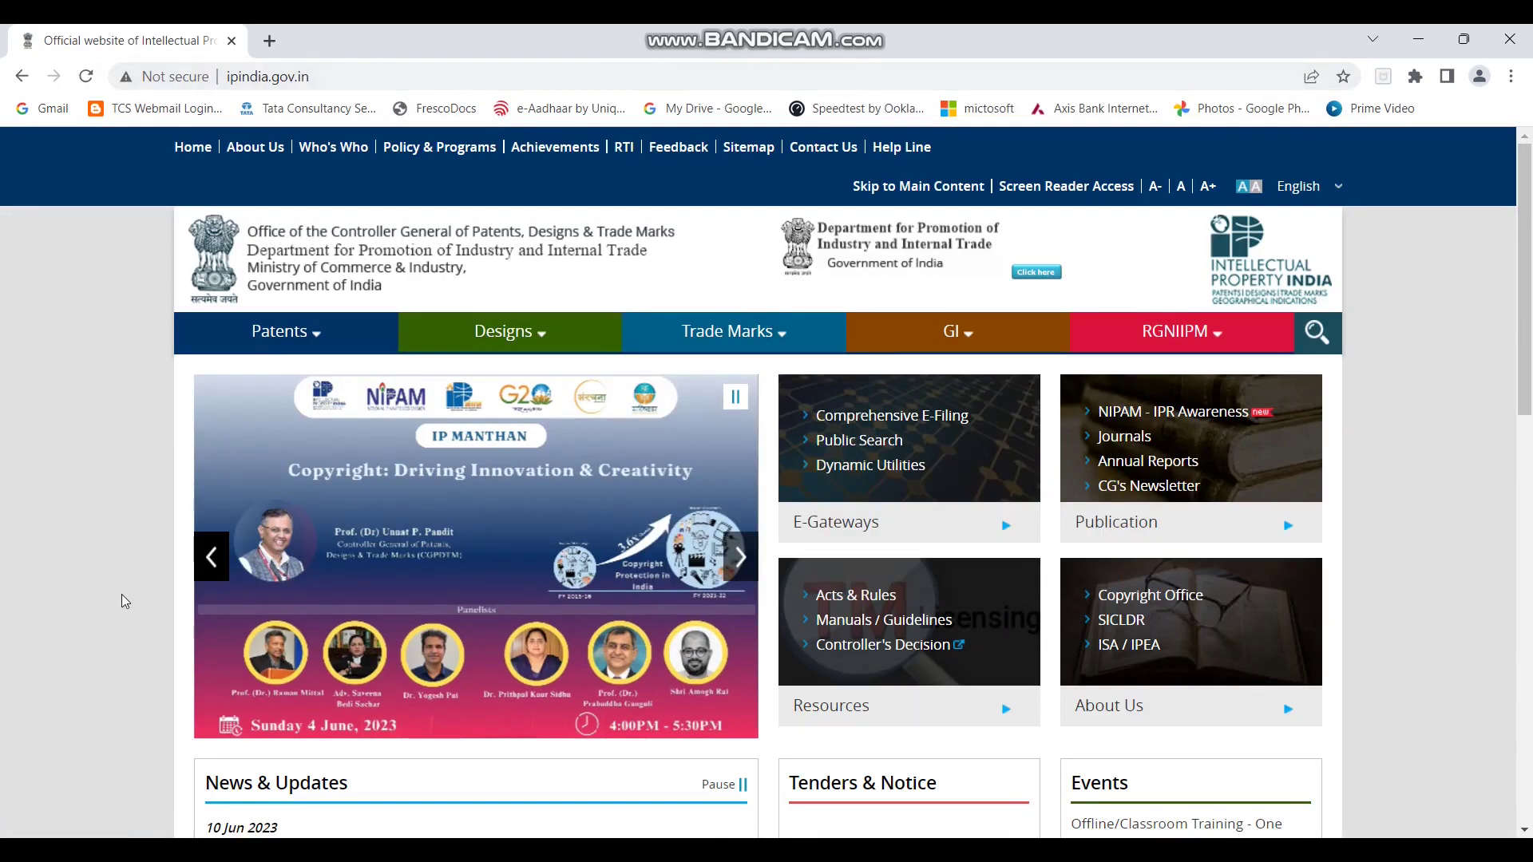
mouse_move(271, 349)
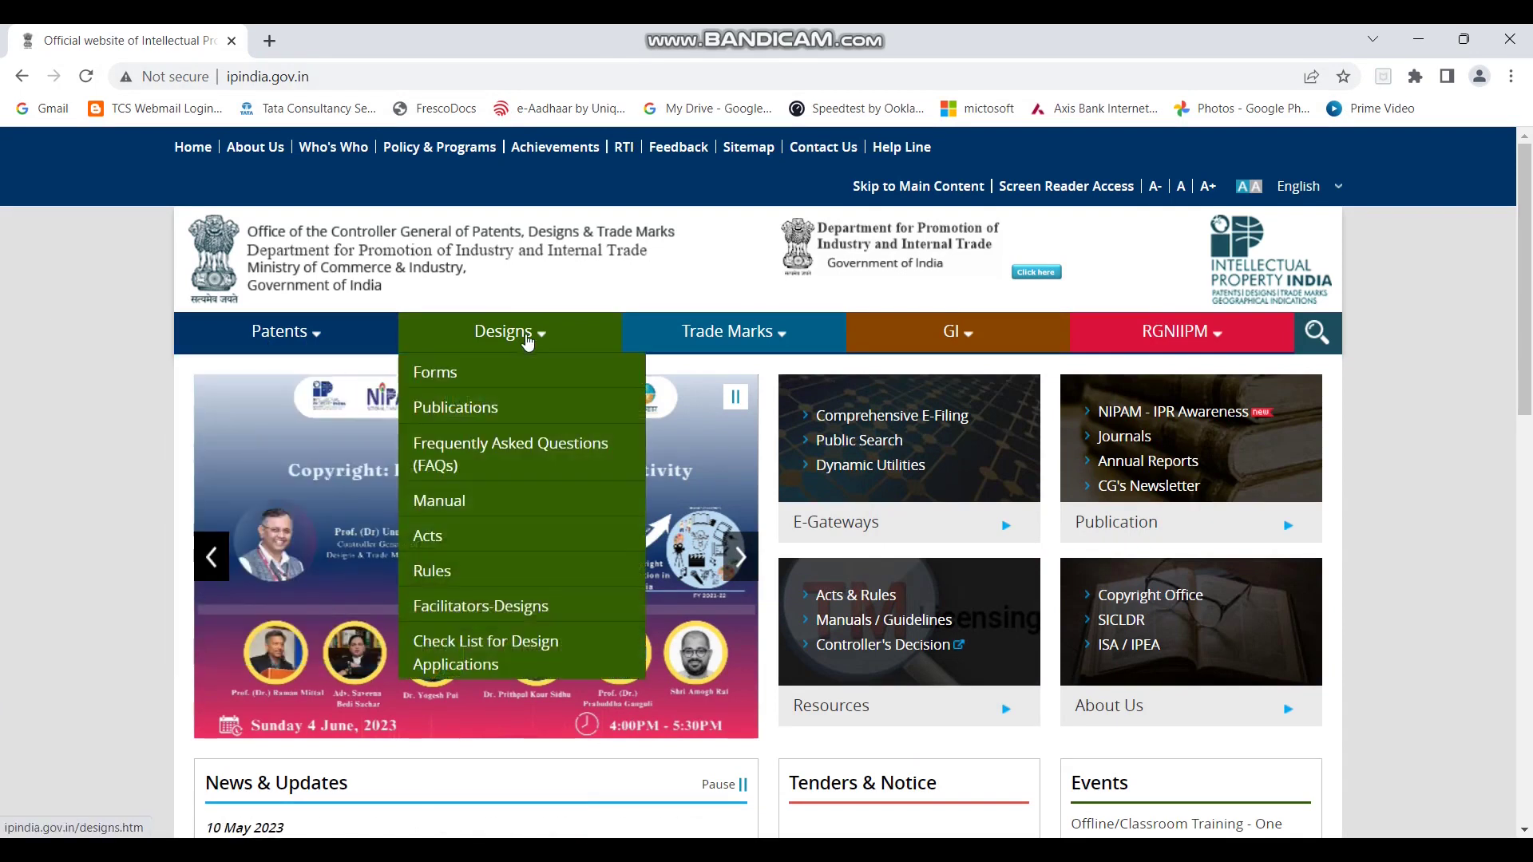
mouse_move(841, 342)
mouse_move(1008, 346)
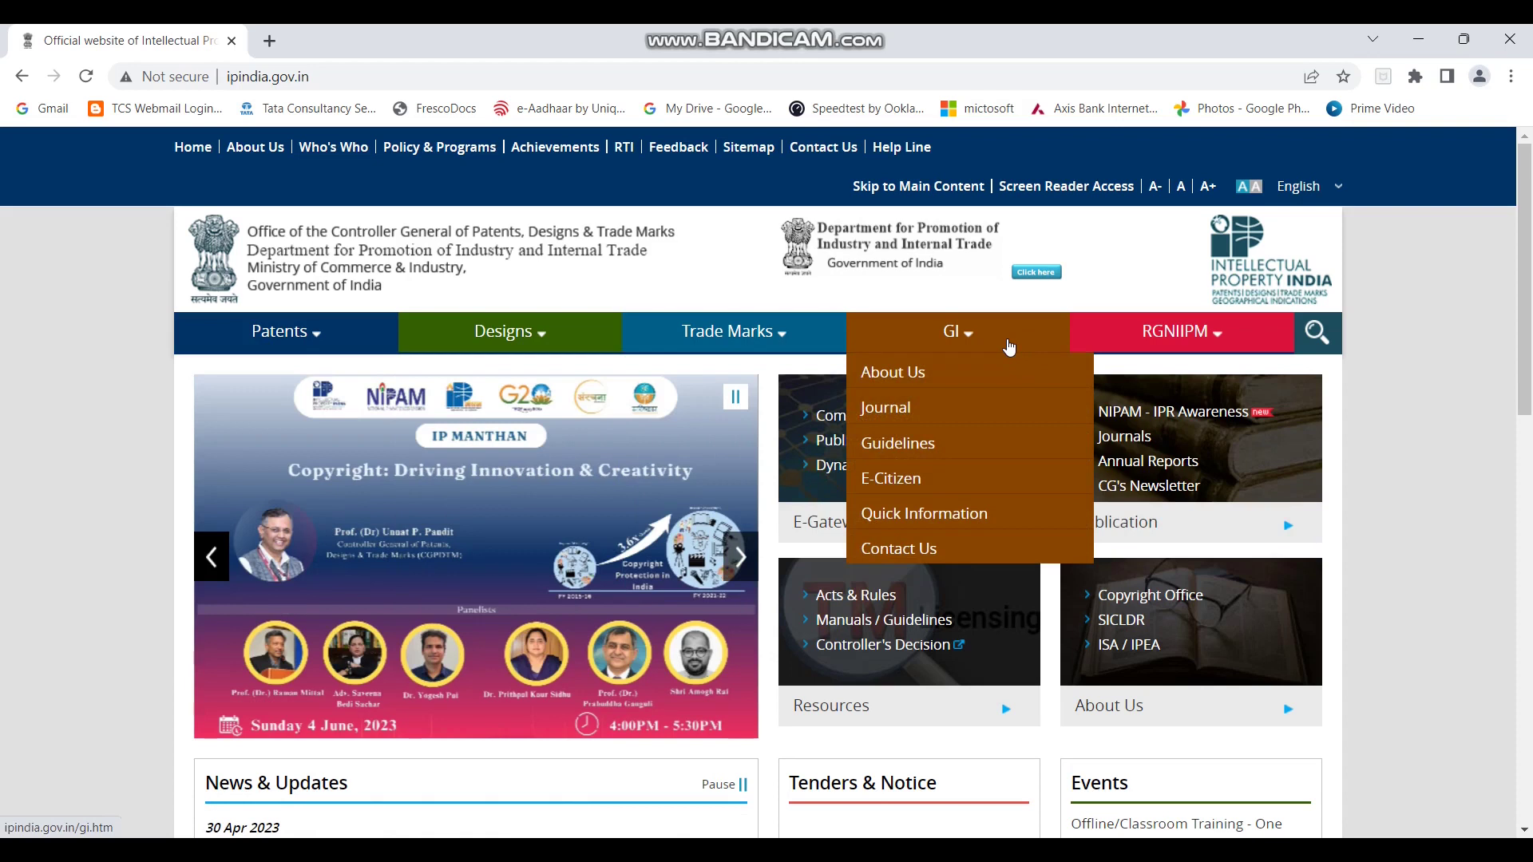
scroll(1081, 565, "down", 1)
scroll(1079, 560, "down", 6)
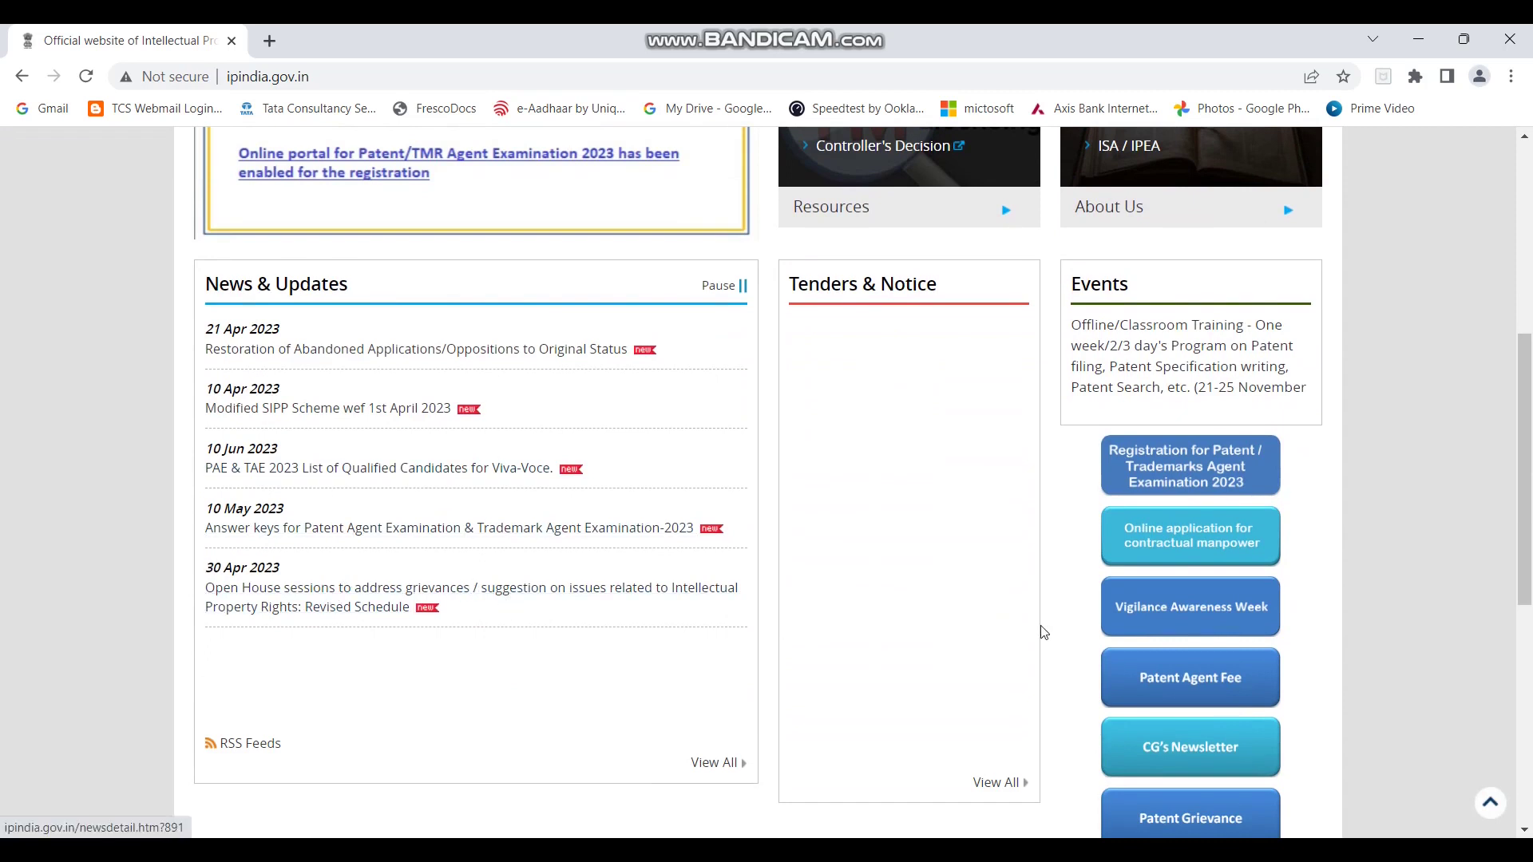
scroll(1043, 633, "up", 6)
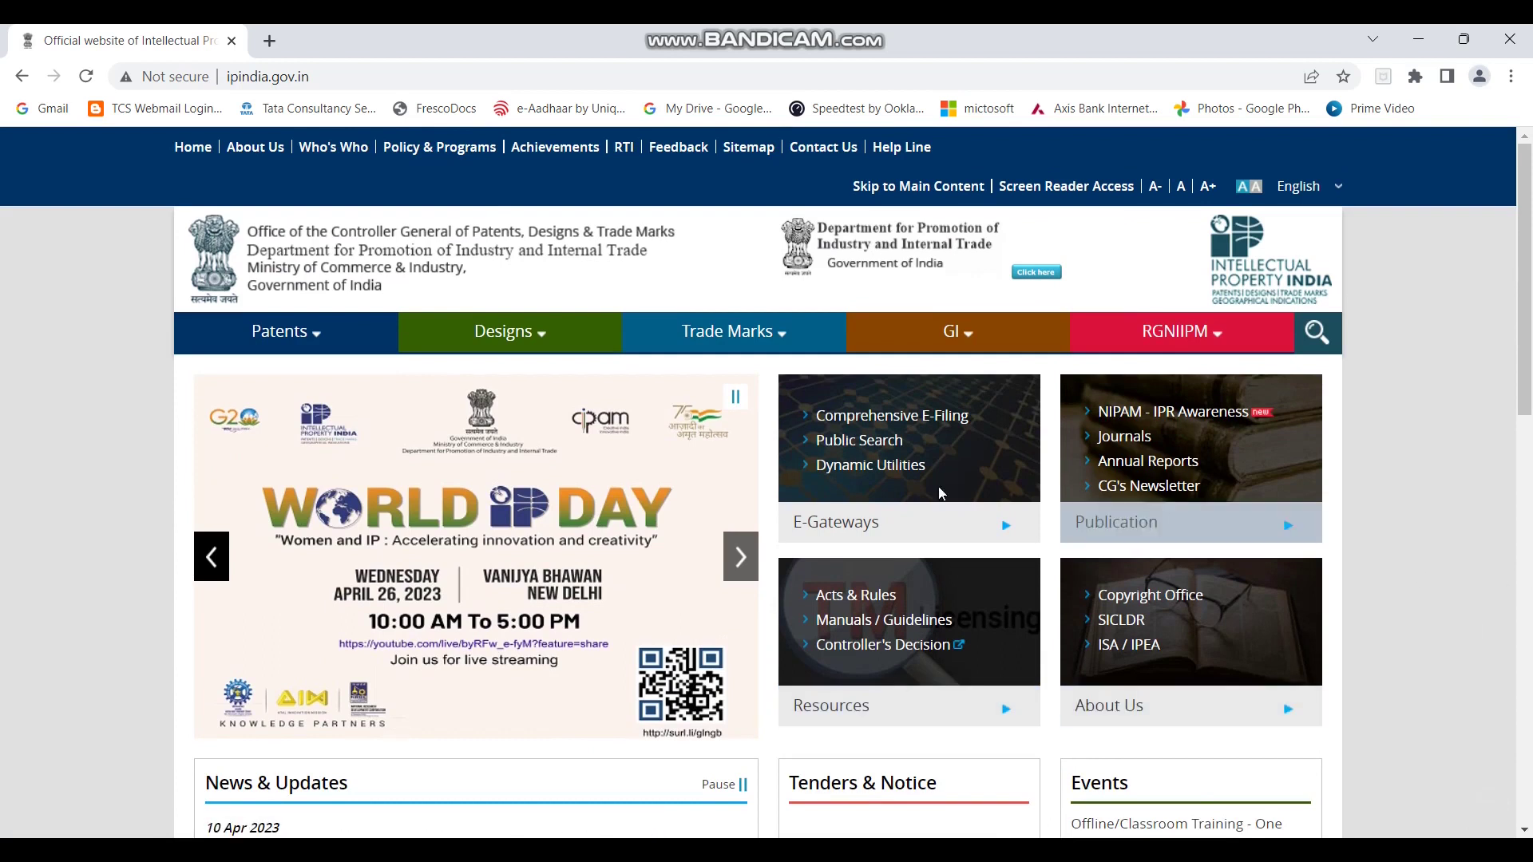
left_click(856, 530)
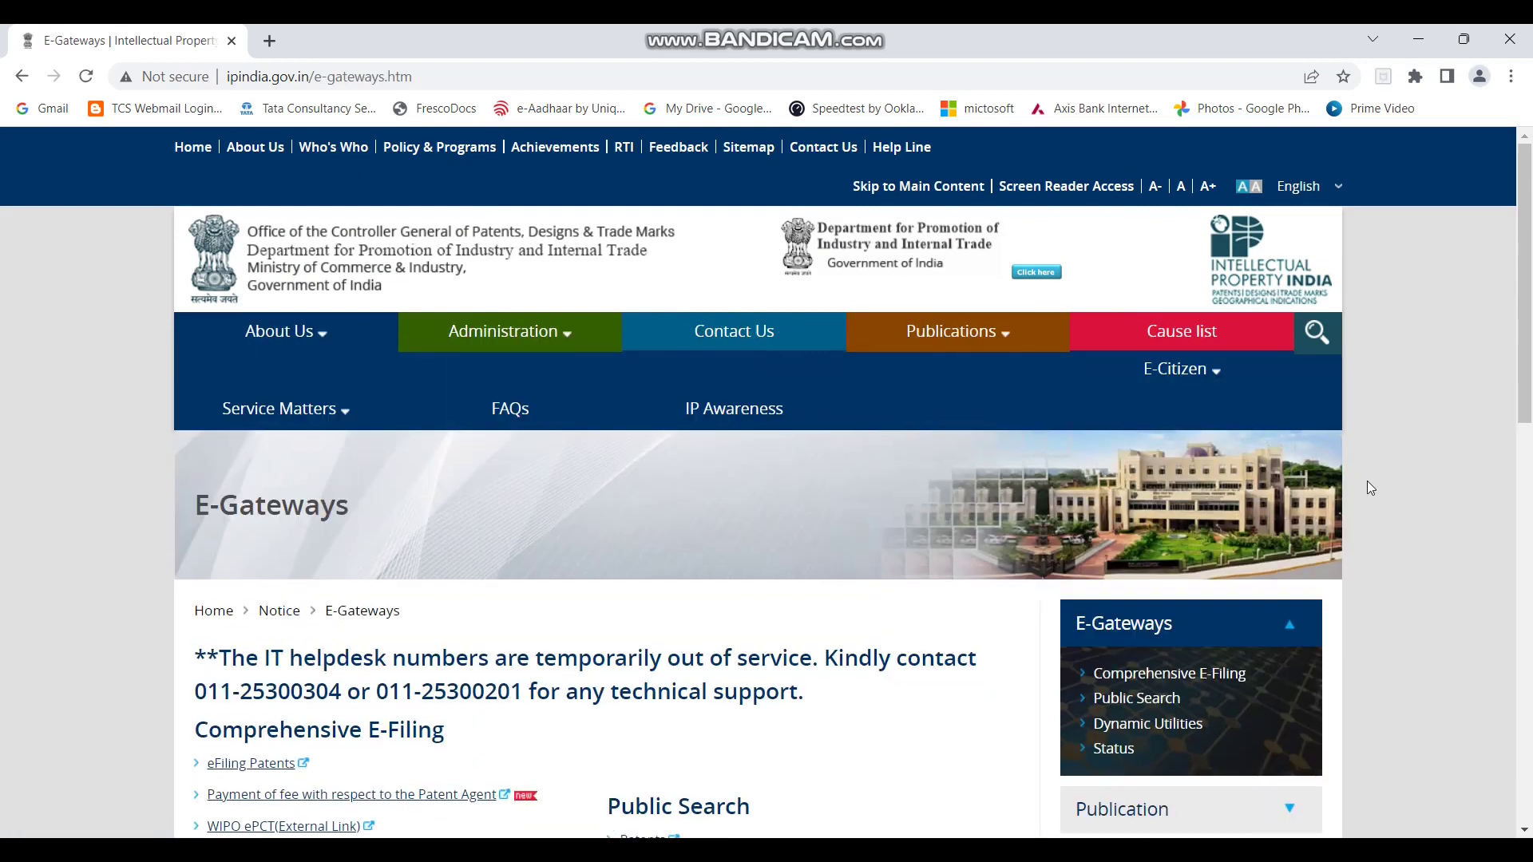
Open Public Search for Patents and accept the external-website notice.
scroll(1369, 485, "down", 2)
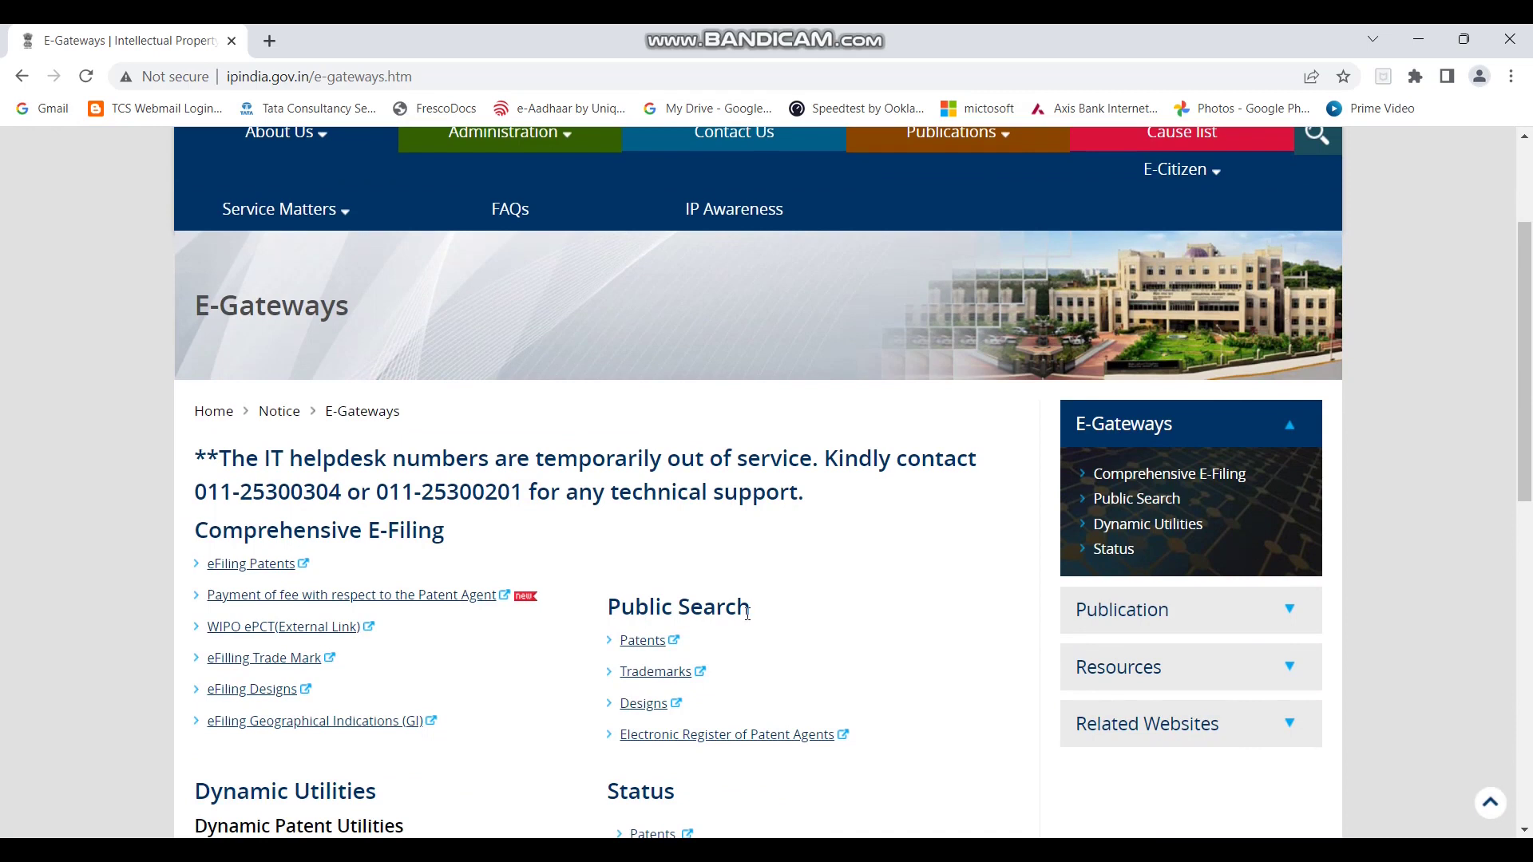
left_click(651, 654)
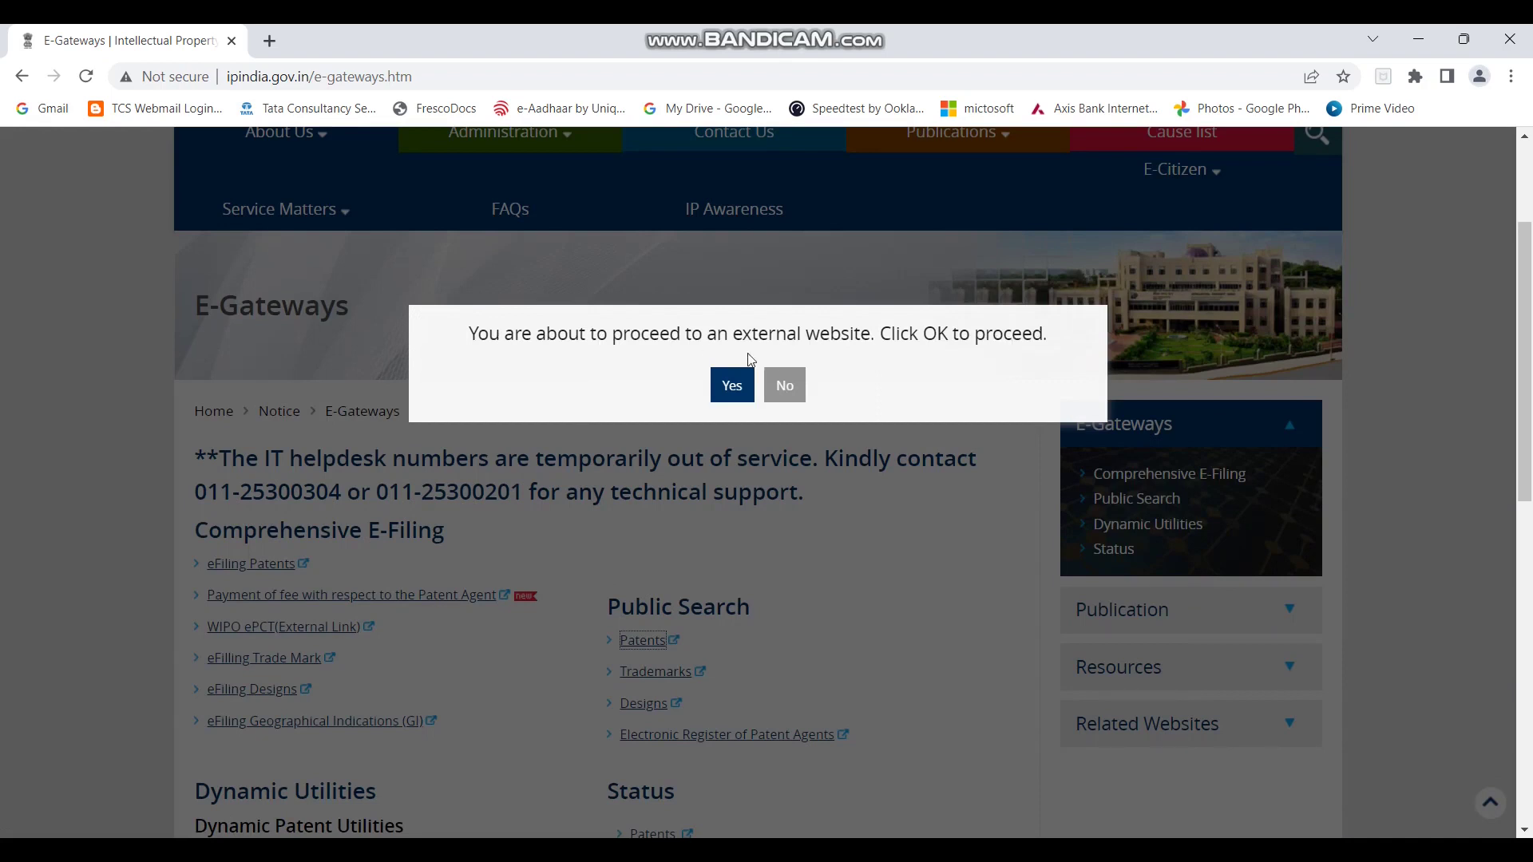
left_click(730, 386)
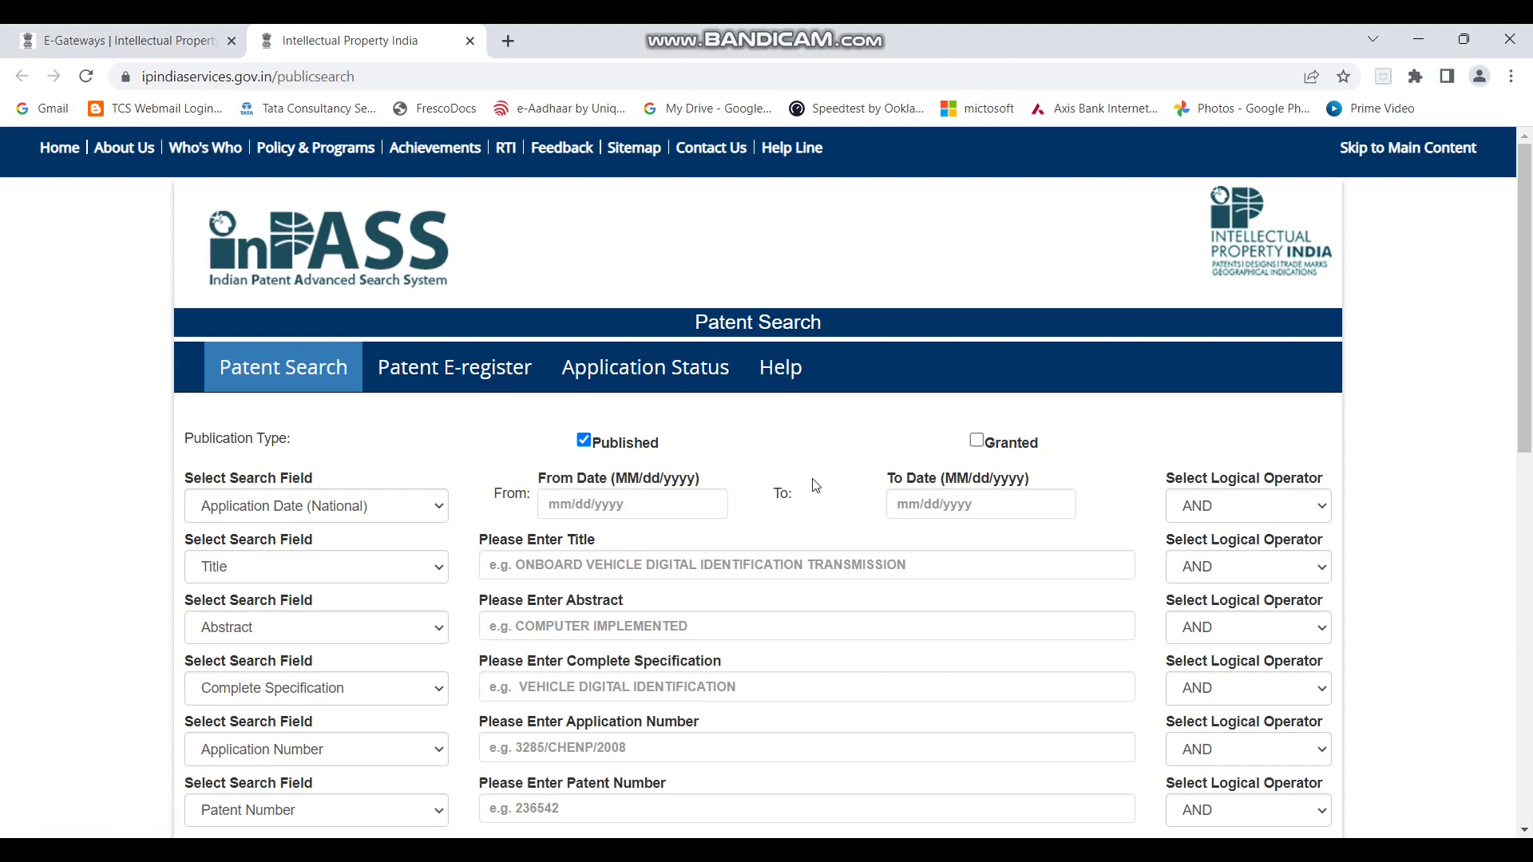
Switch the search type to Granted and then back to Published only.
scroll(1449, 531, "down", 2)
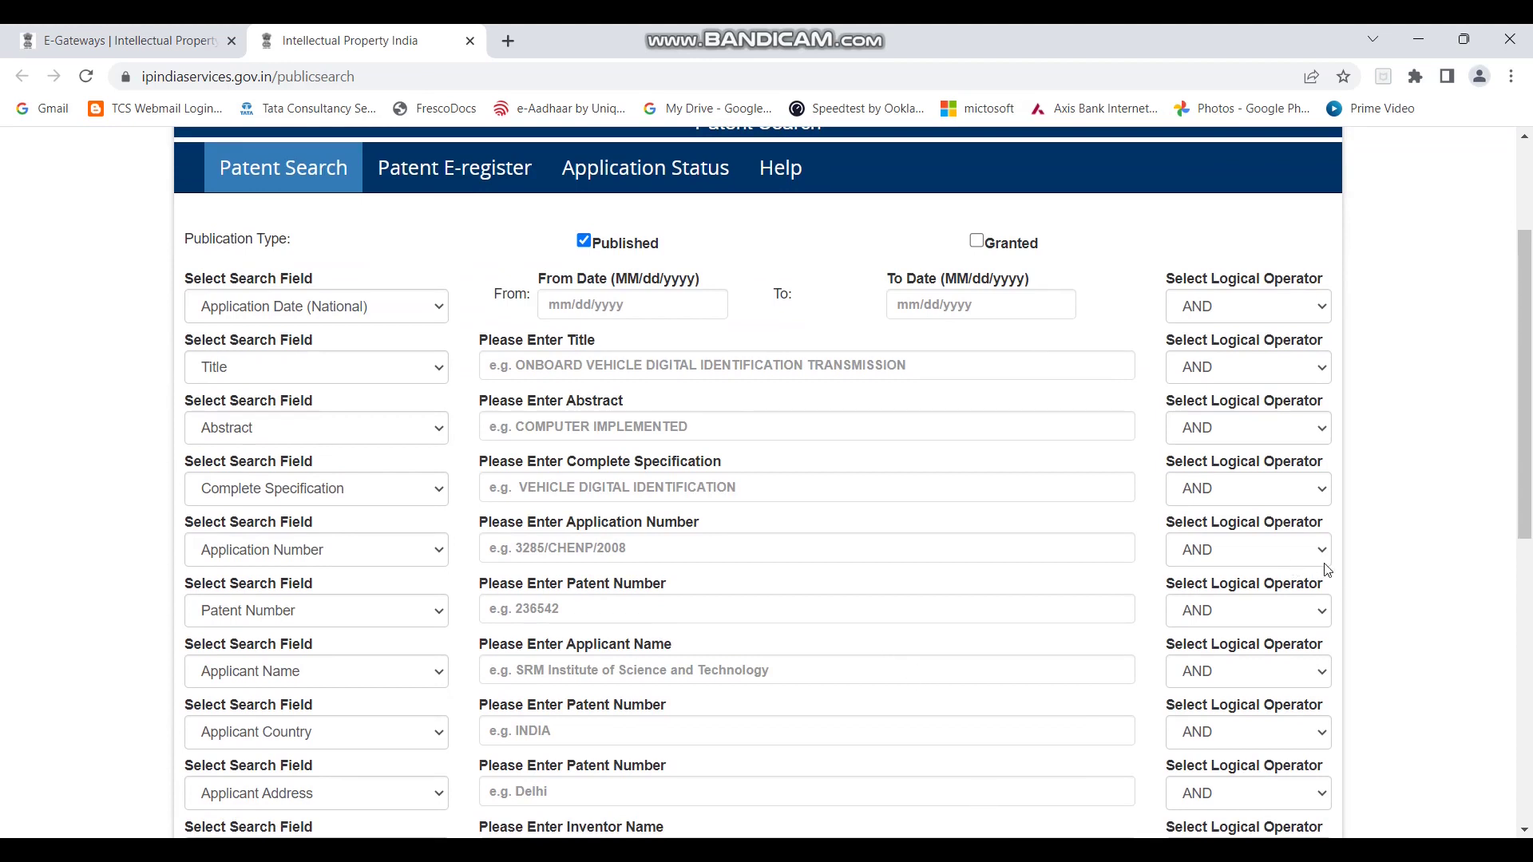
scroll(585, 323, "up", 2)
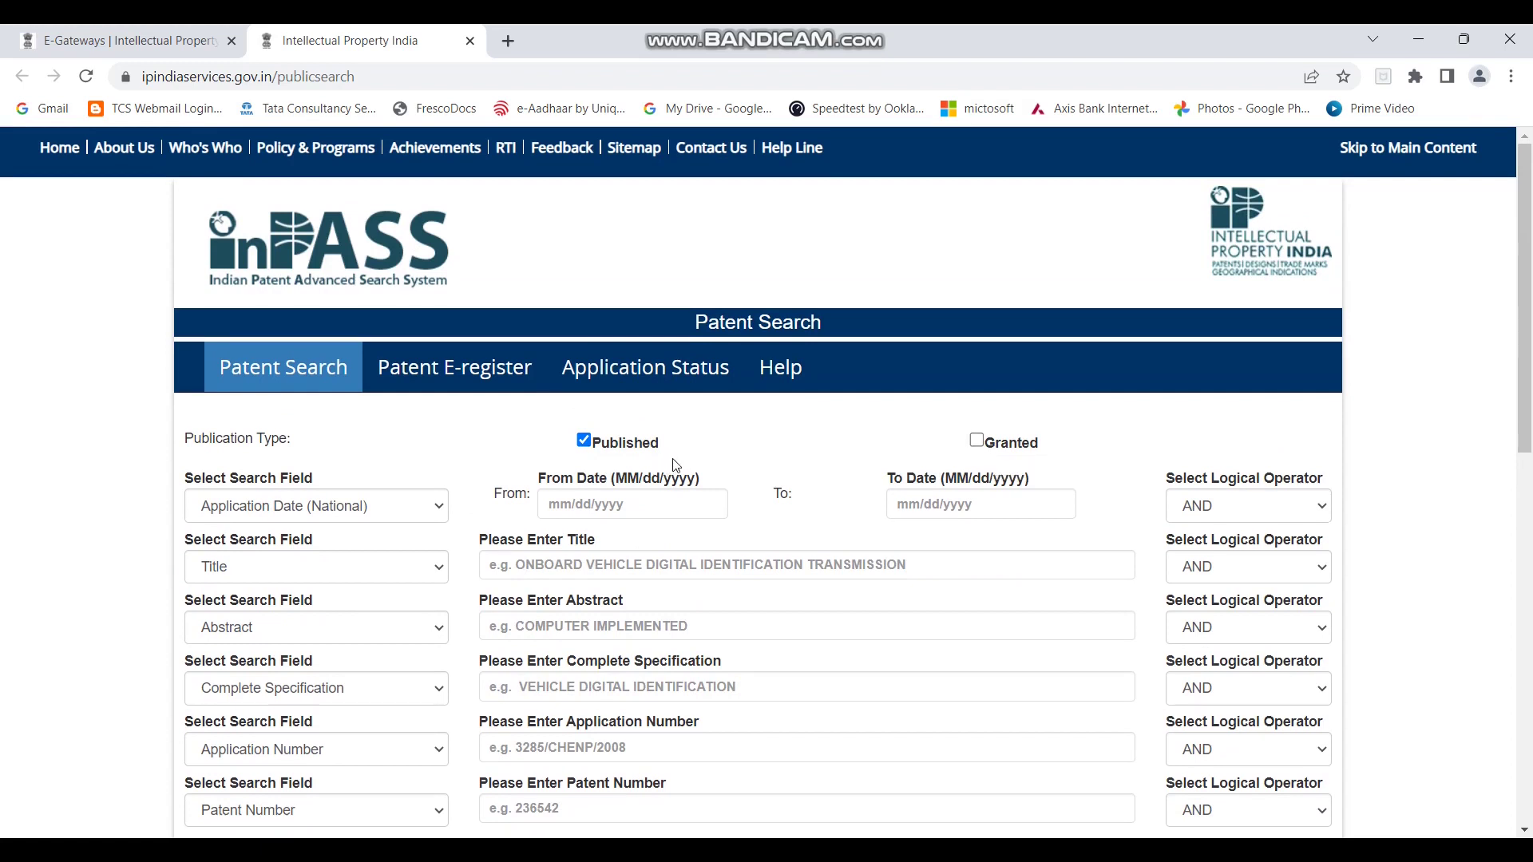
left_click(975, 442)
left_click(584, 442)
left_click(552, 504)
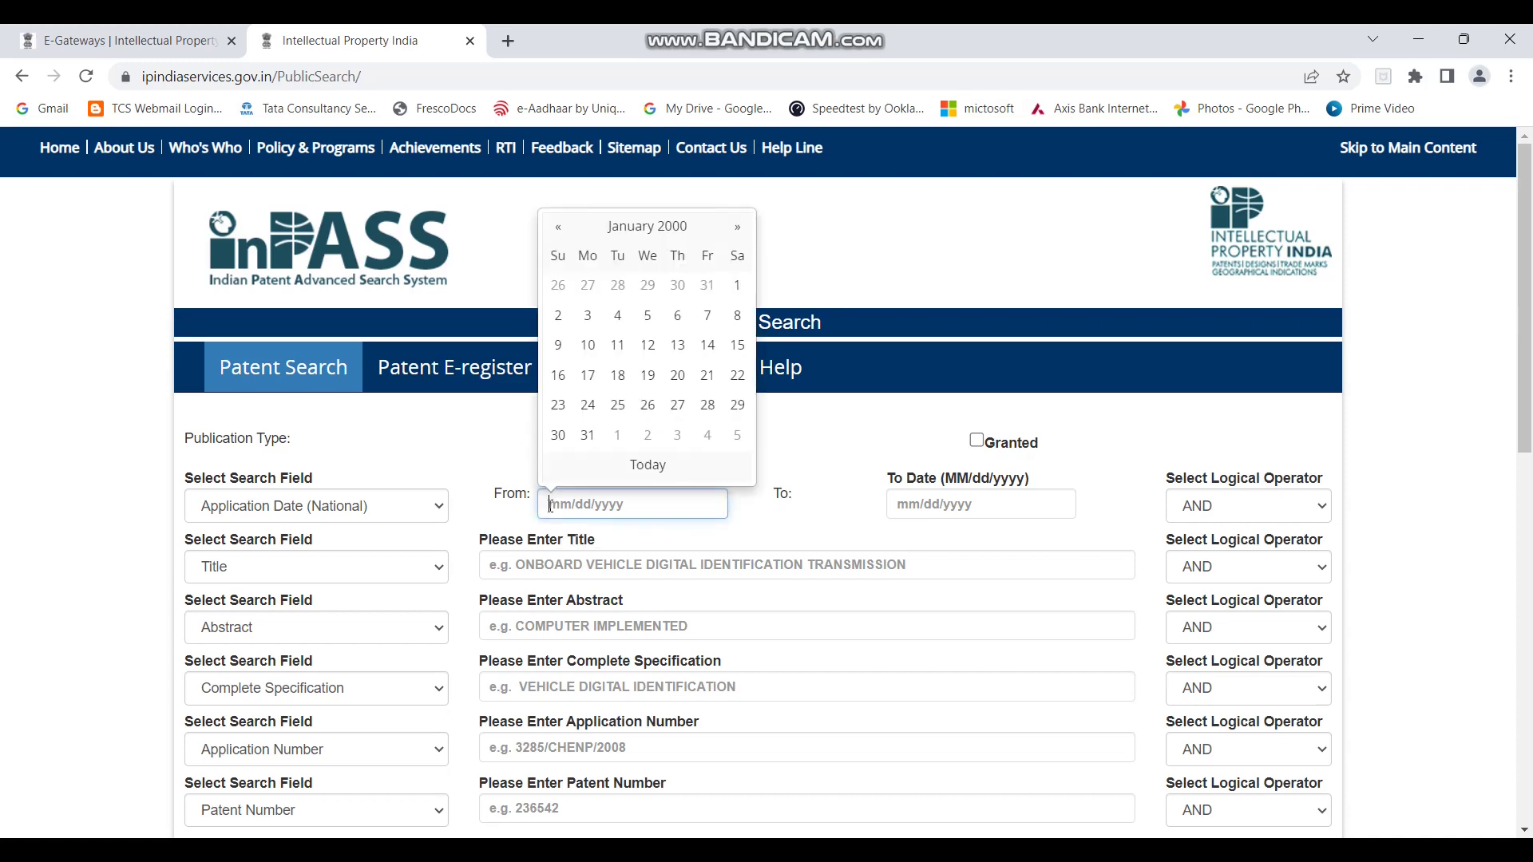
Set the application date range from 01/01/2000 to 01/01/2020.
type("01/")
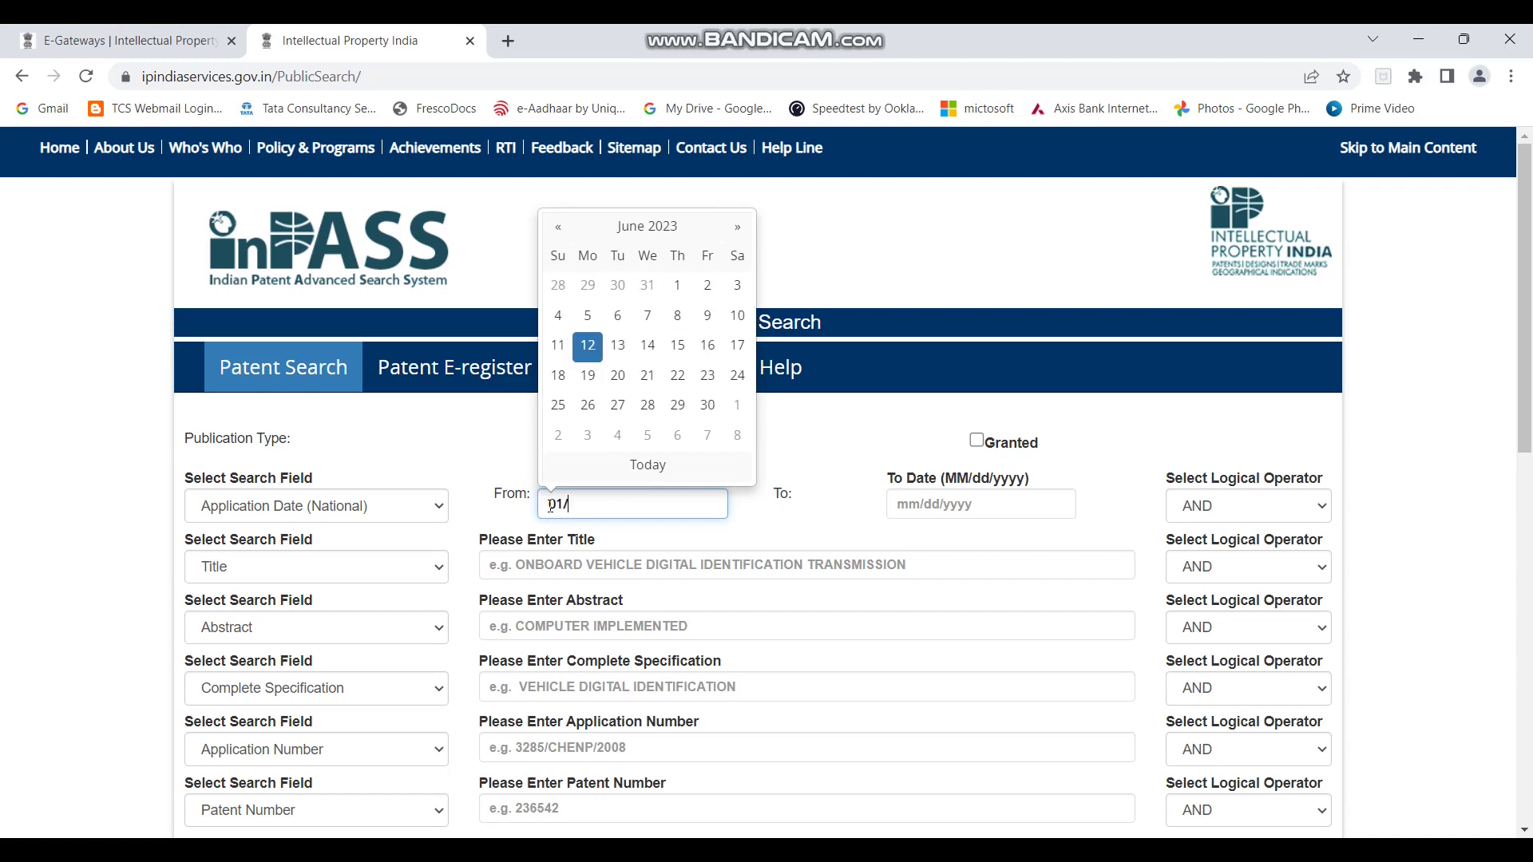
type("01/2000")
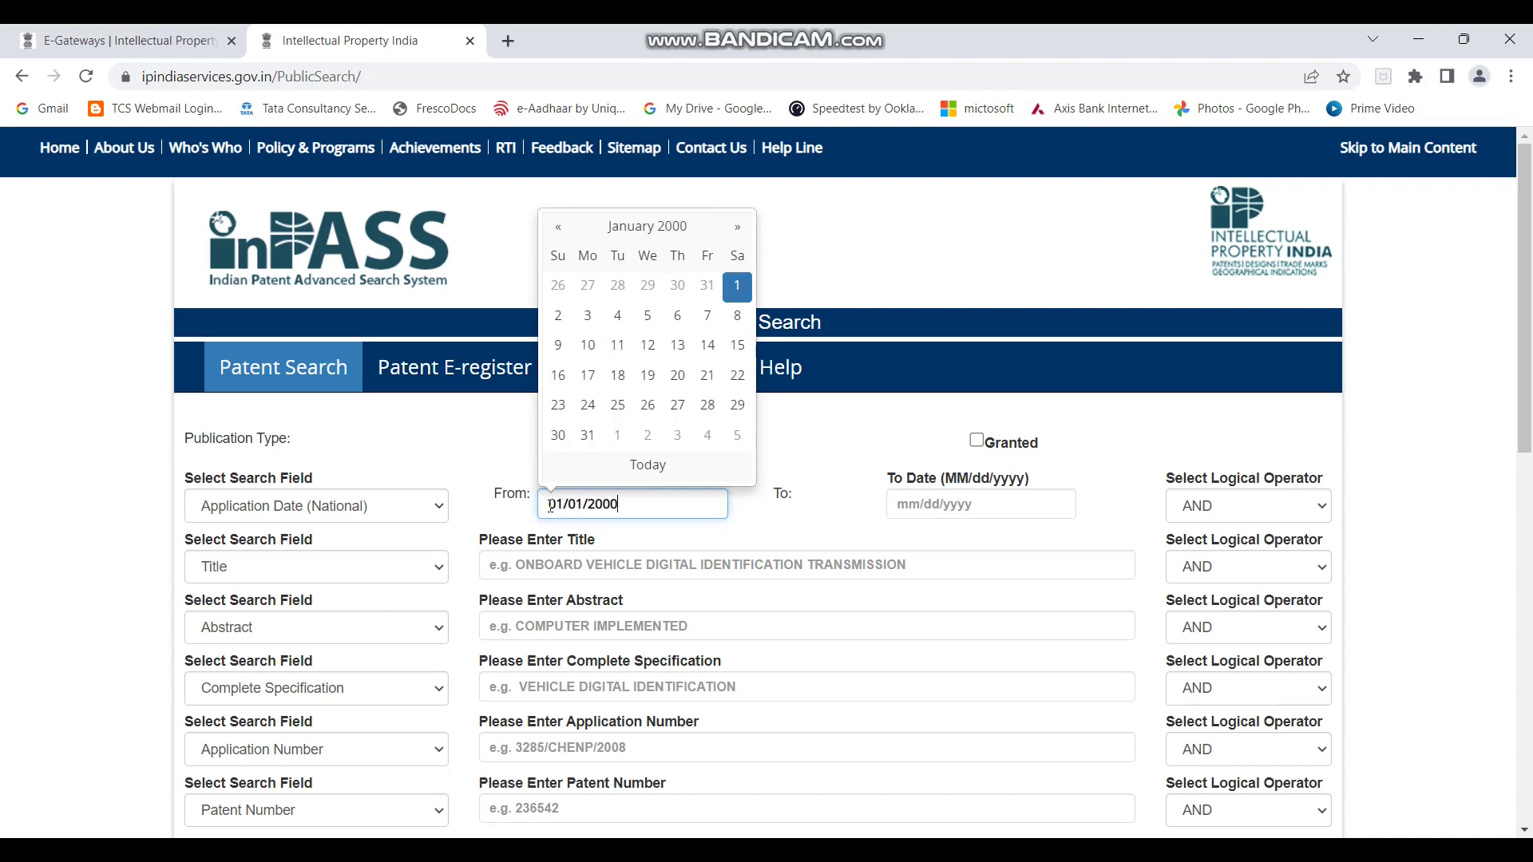
left_click(934, 514)
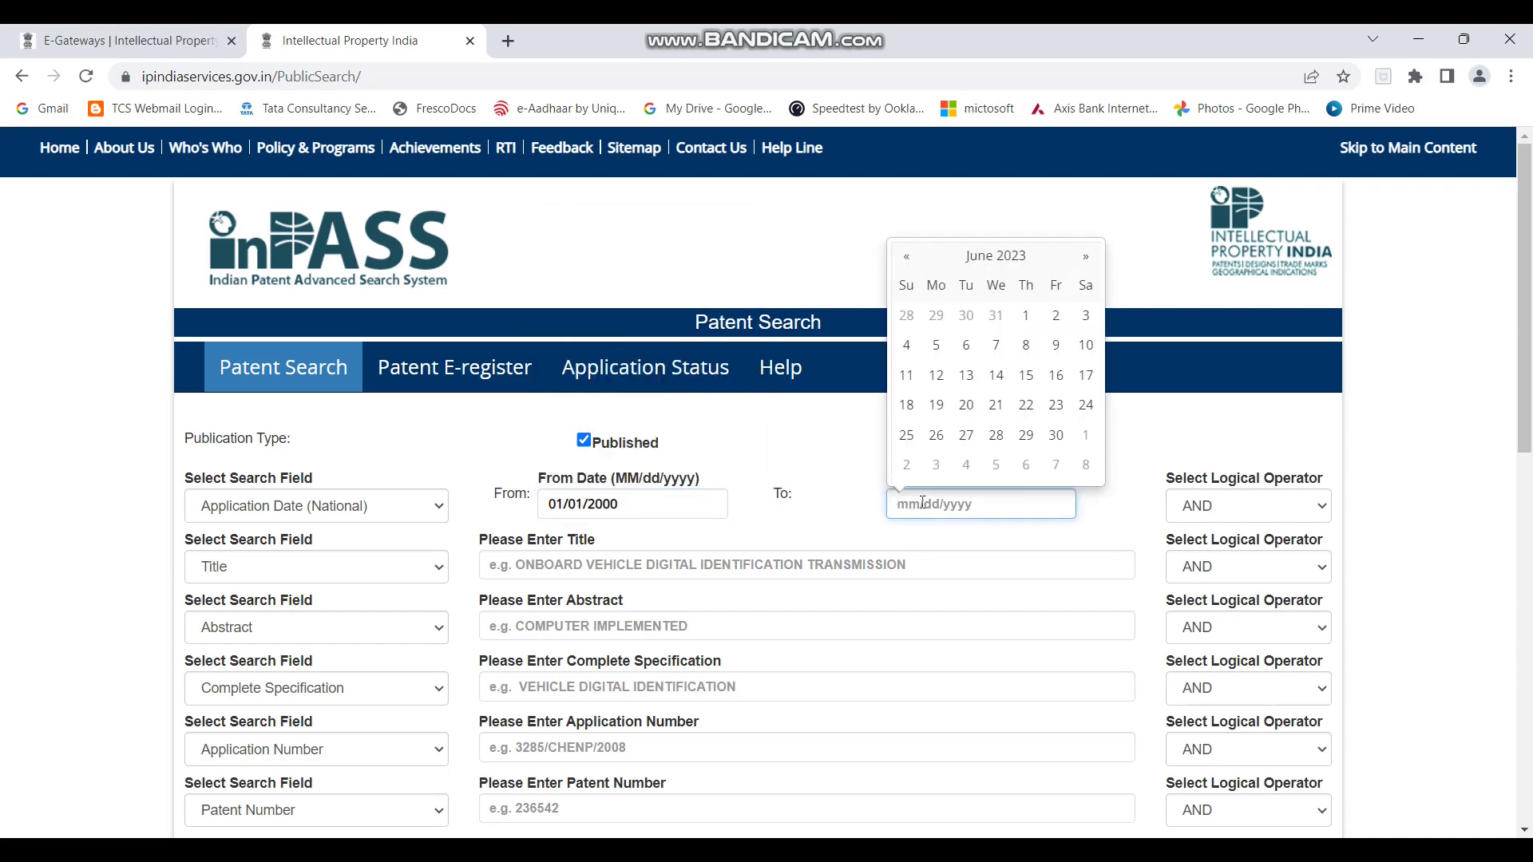
type("01/01")
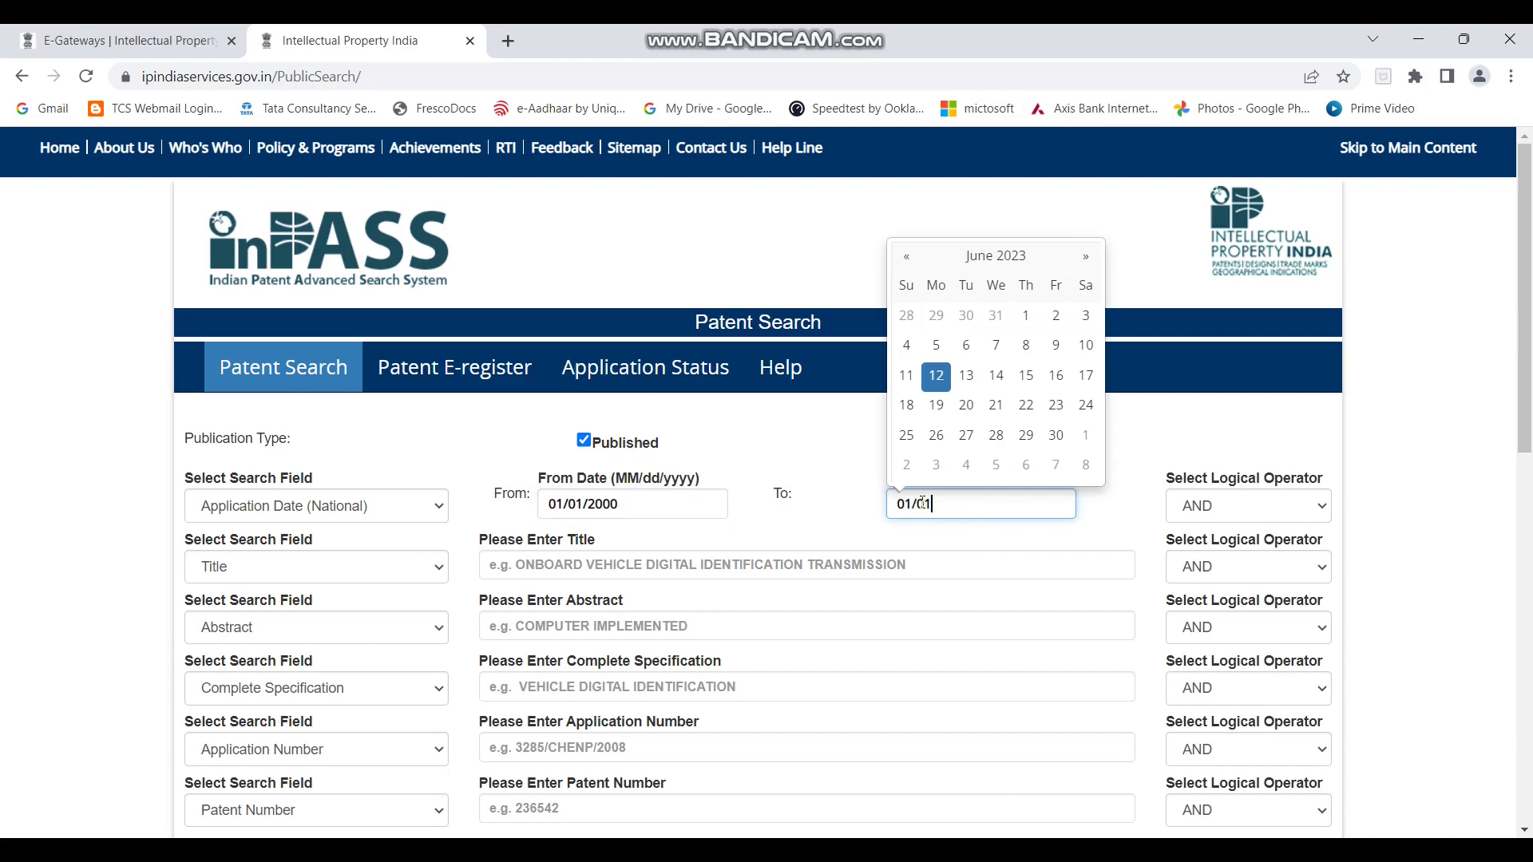
type("/2020")
left_click(1373, 451)
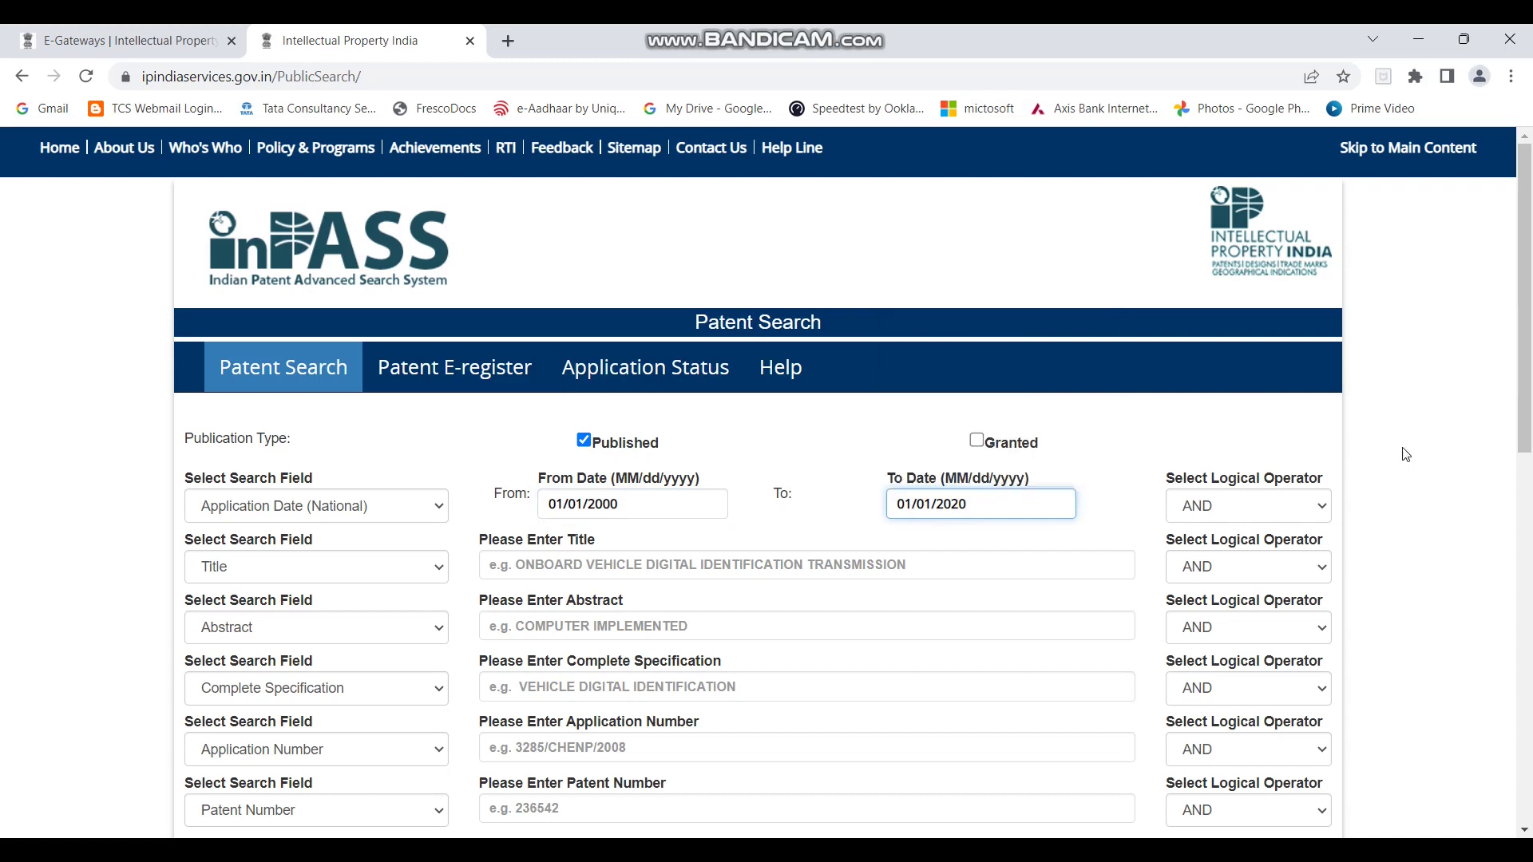
Fill in the captcha code and run the search.
scroll(1109, 325, "down", 10)
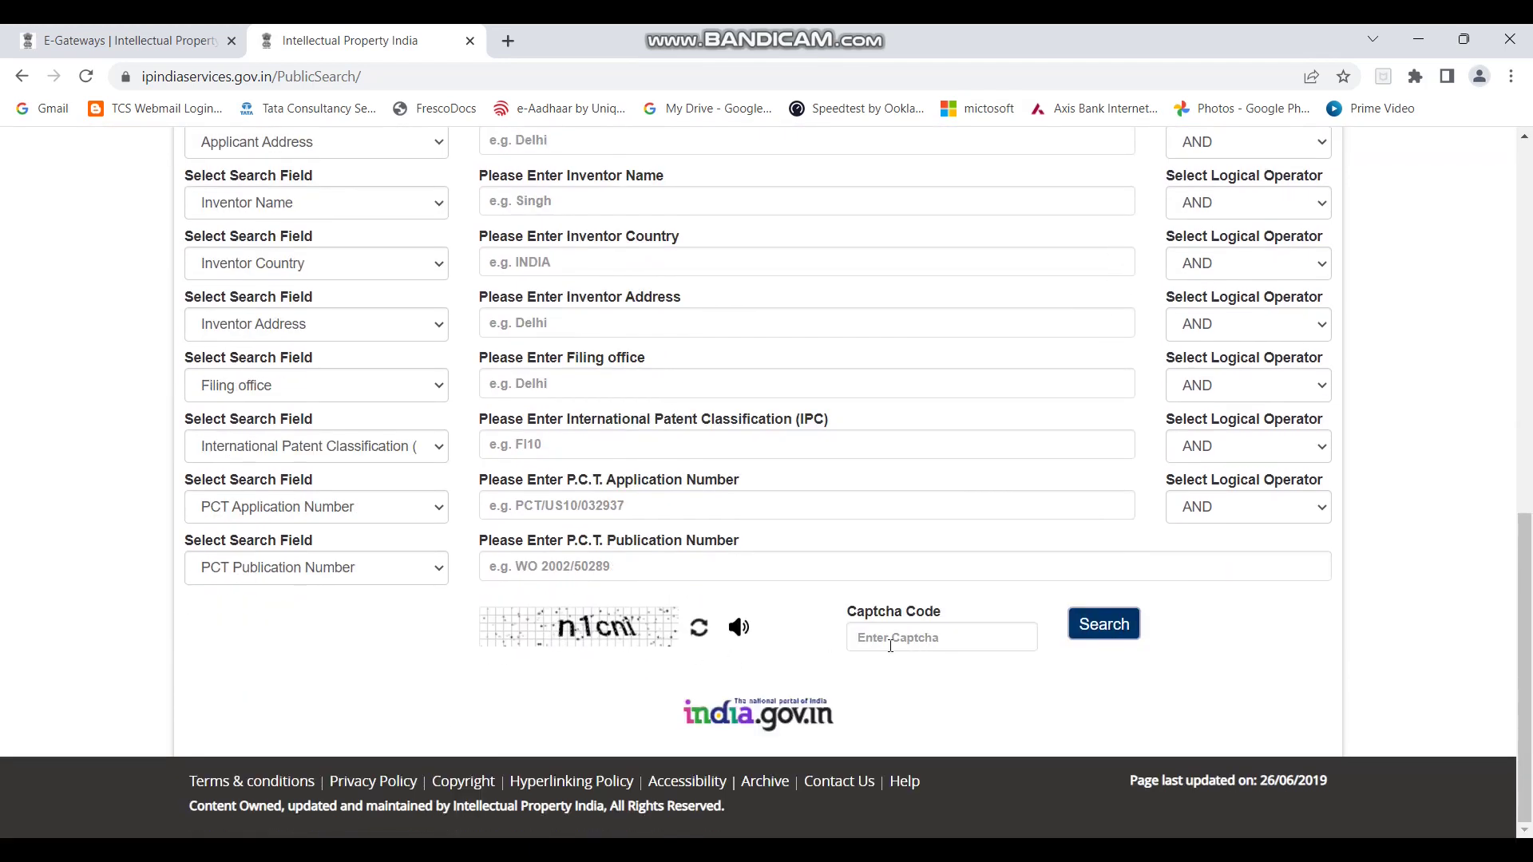
left_click(902, 639)
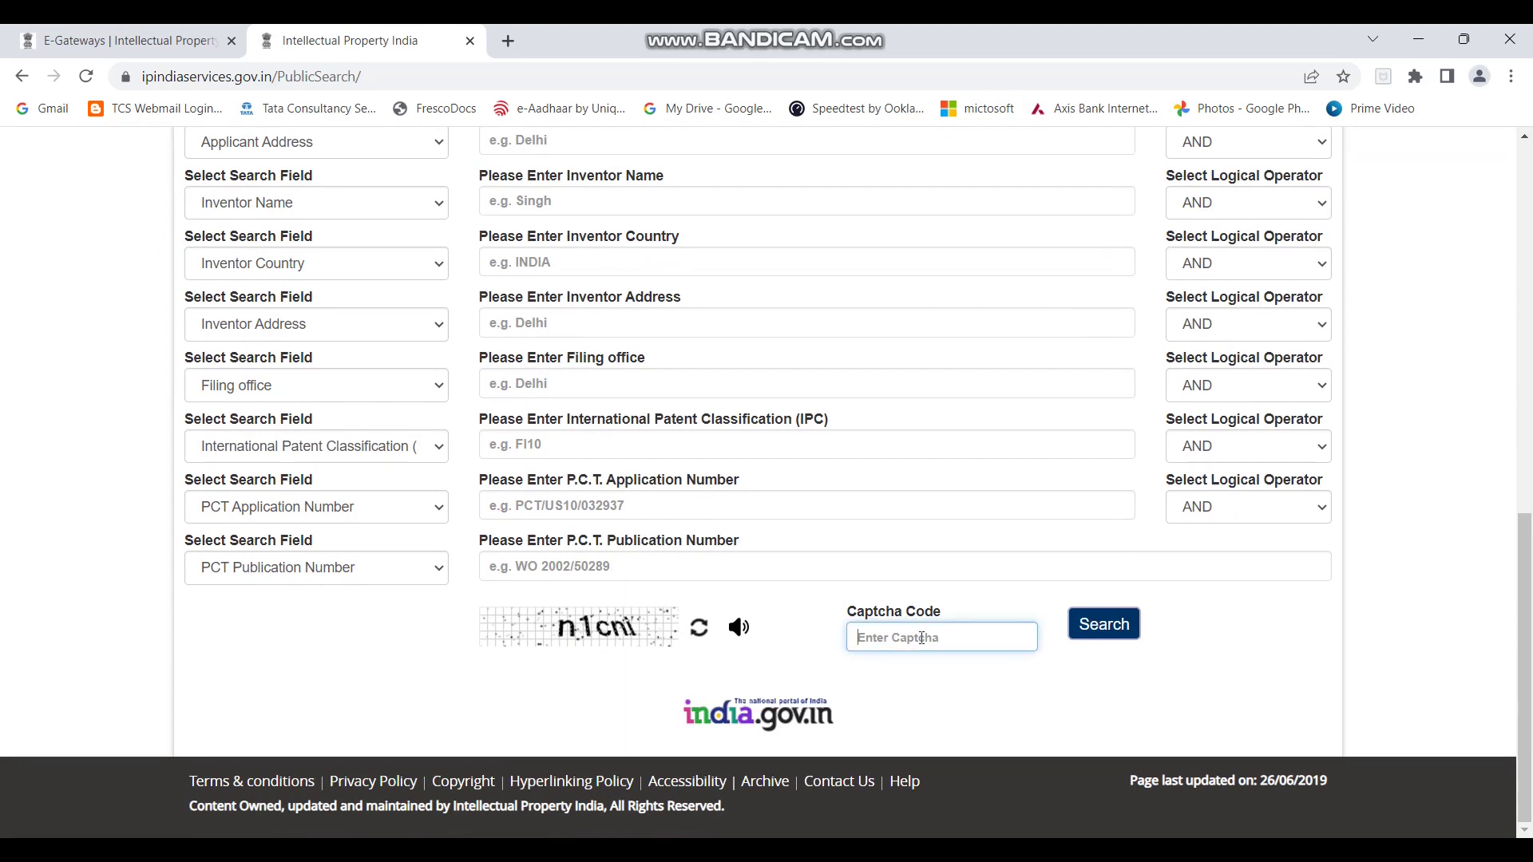
type("n1")
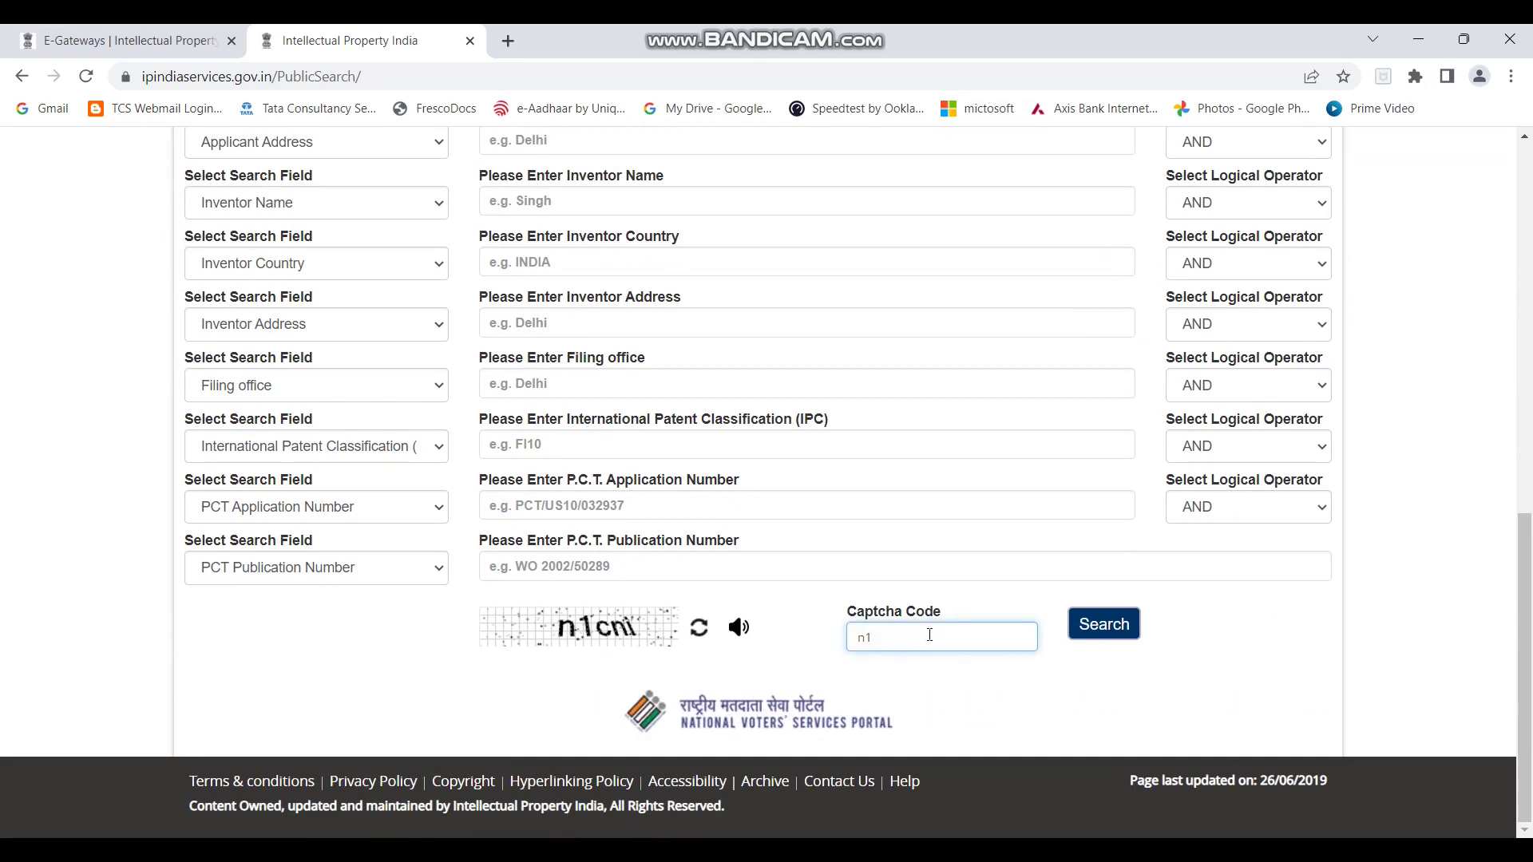
type("cn")
left_click(1104, 638)
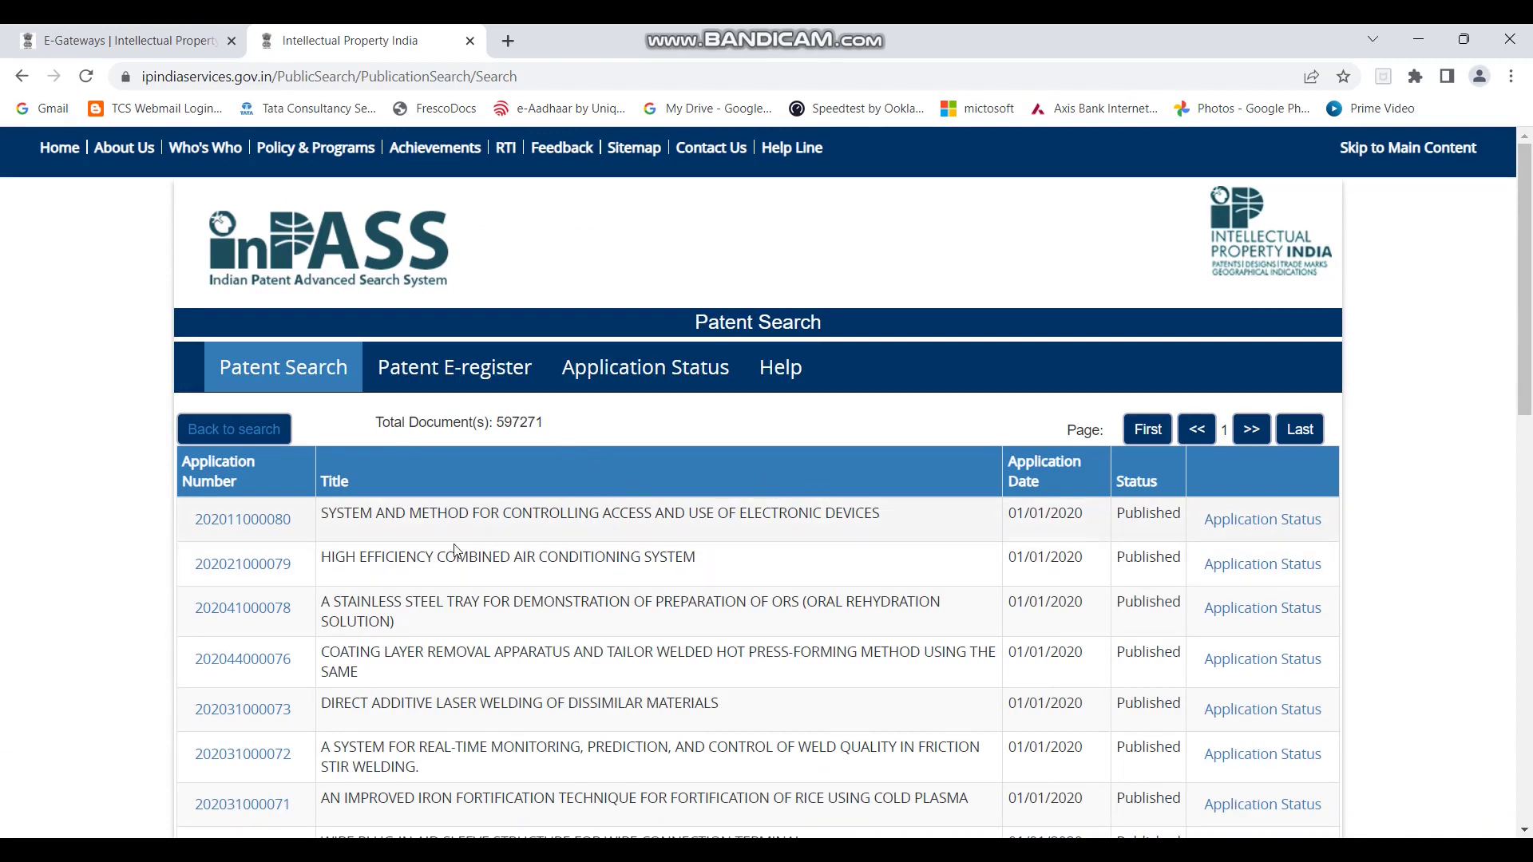
Scroll through the 597271 results to the pager, then return to the search form.
scroll(639, 592, "down", 1)
scroll(639, 592, "down", 5)
scroll(607, 639, "up", 4)
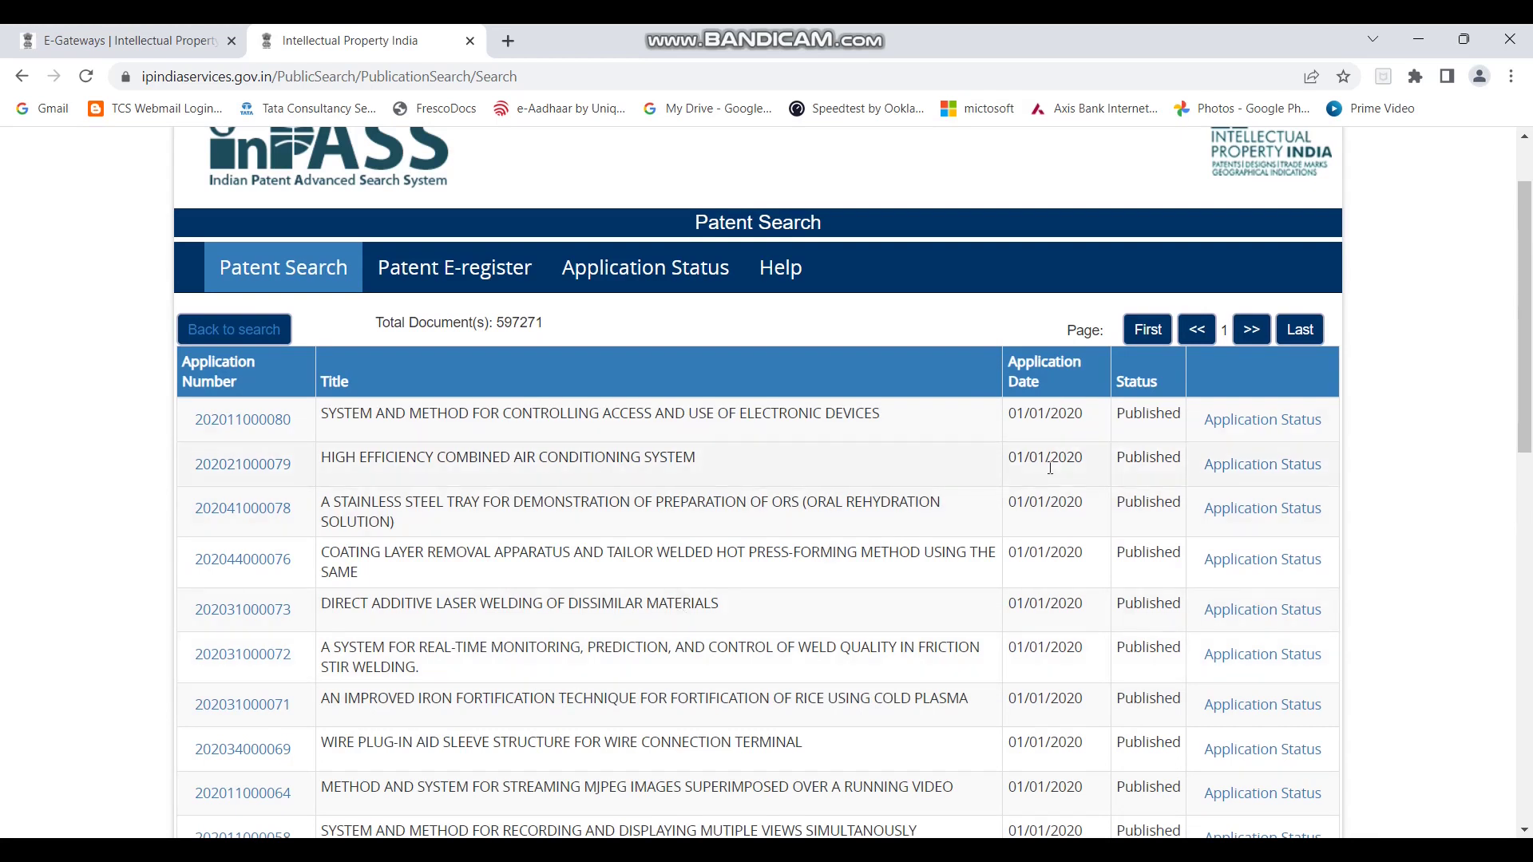
scroll(1051, 523, "down", 4)
scroll(1049, 523, "down", 5)
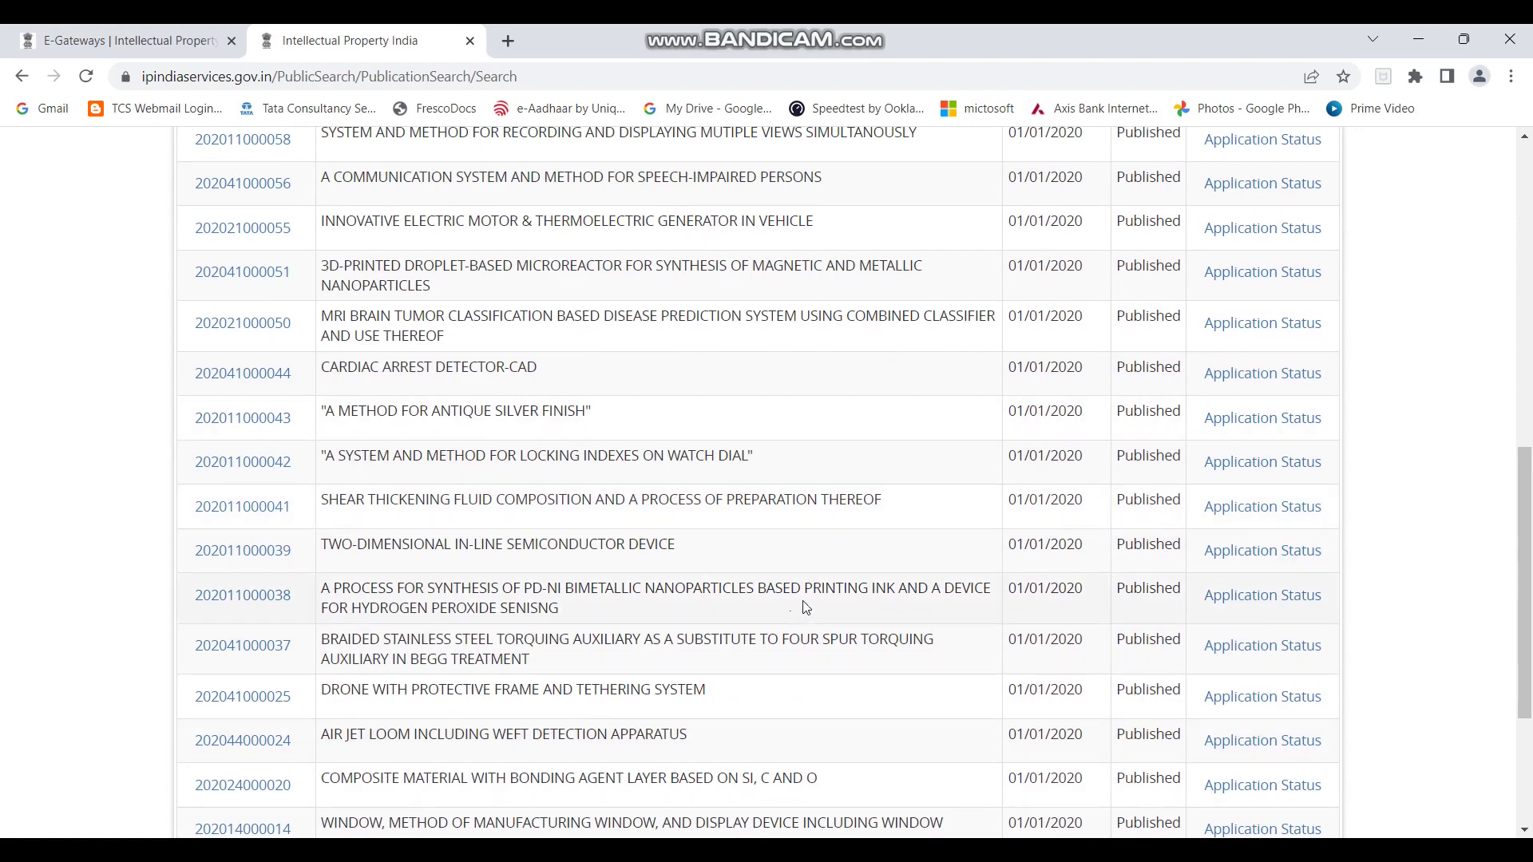
scroll(815, 607, "down", 3)
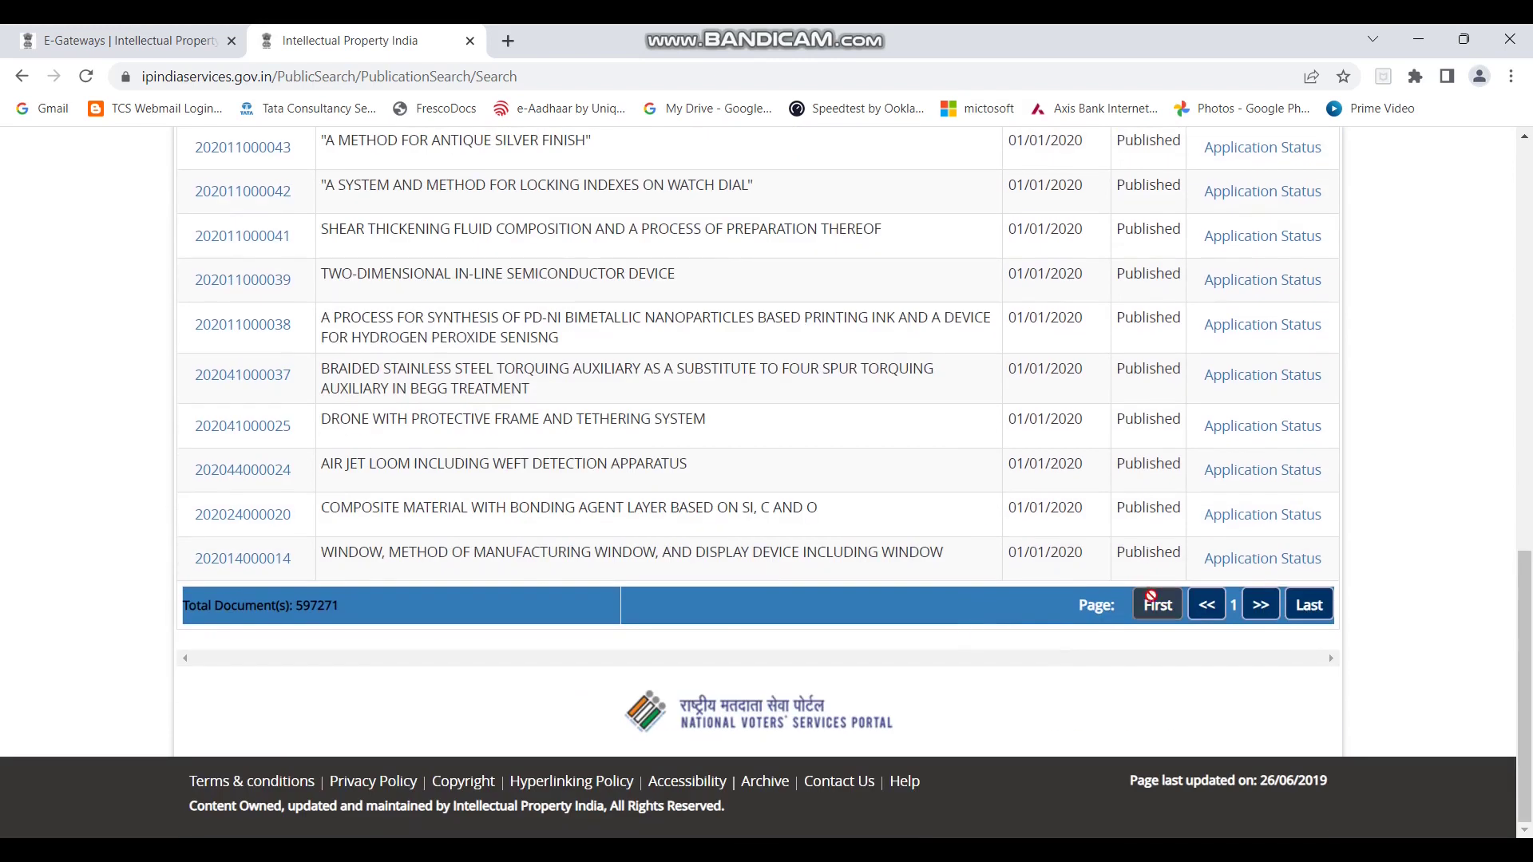
scroll(806, 503, "up", 12)
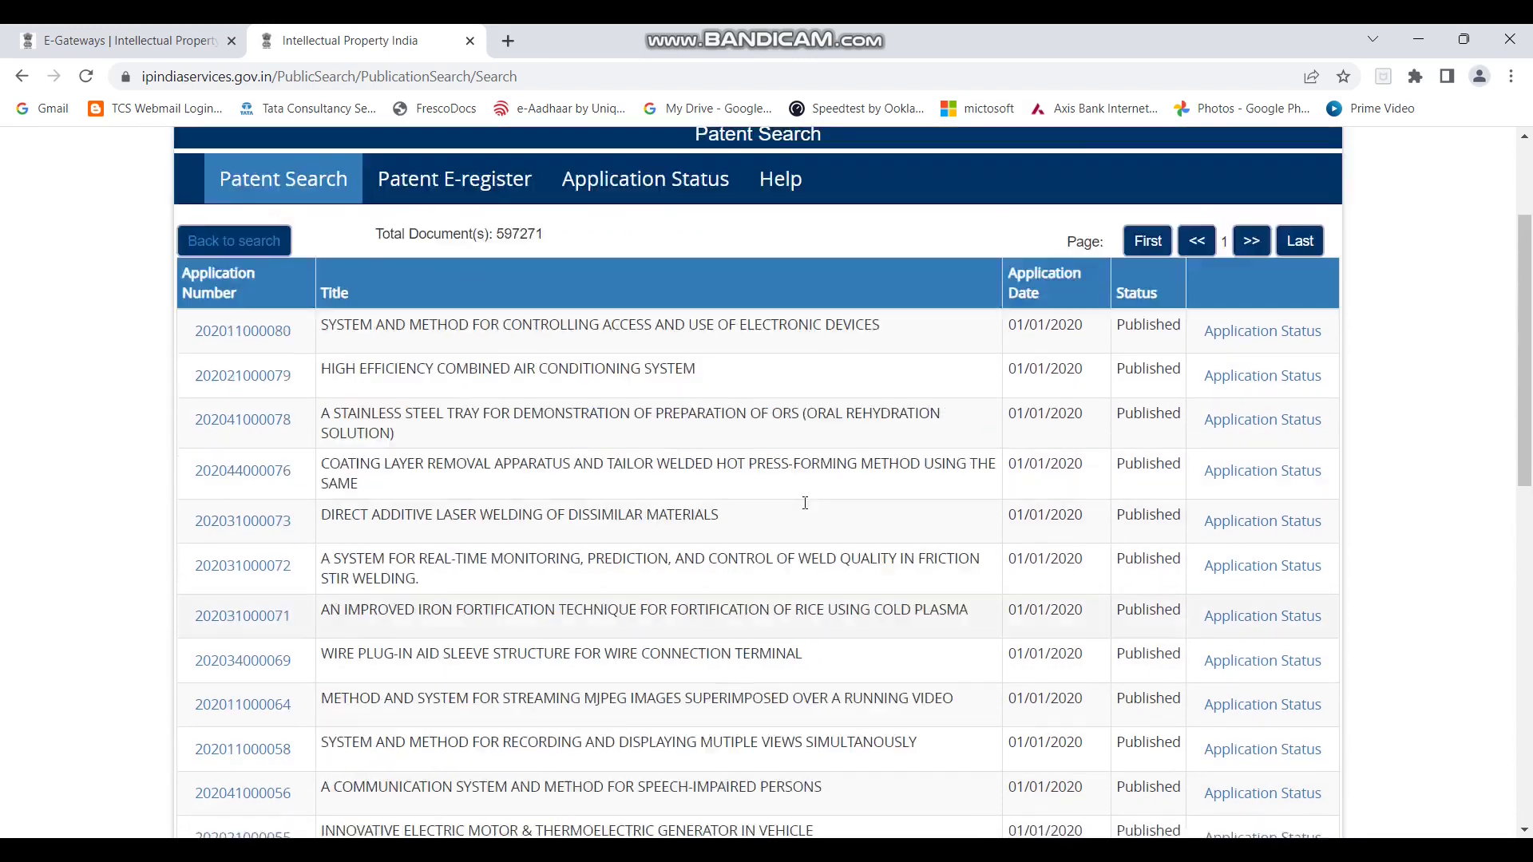
scroll(806, 503, "up", 3)
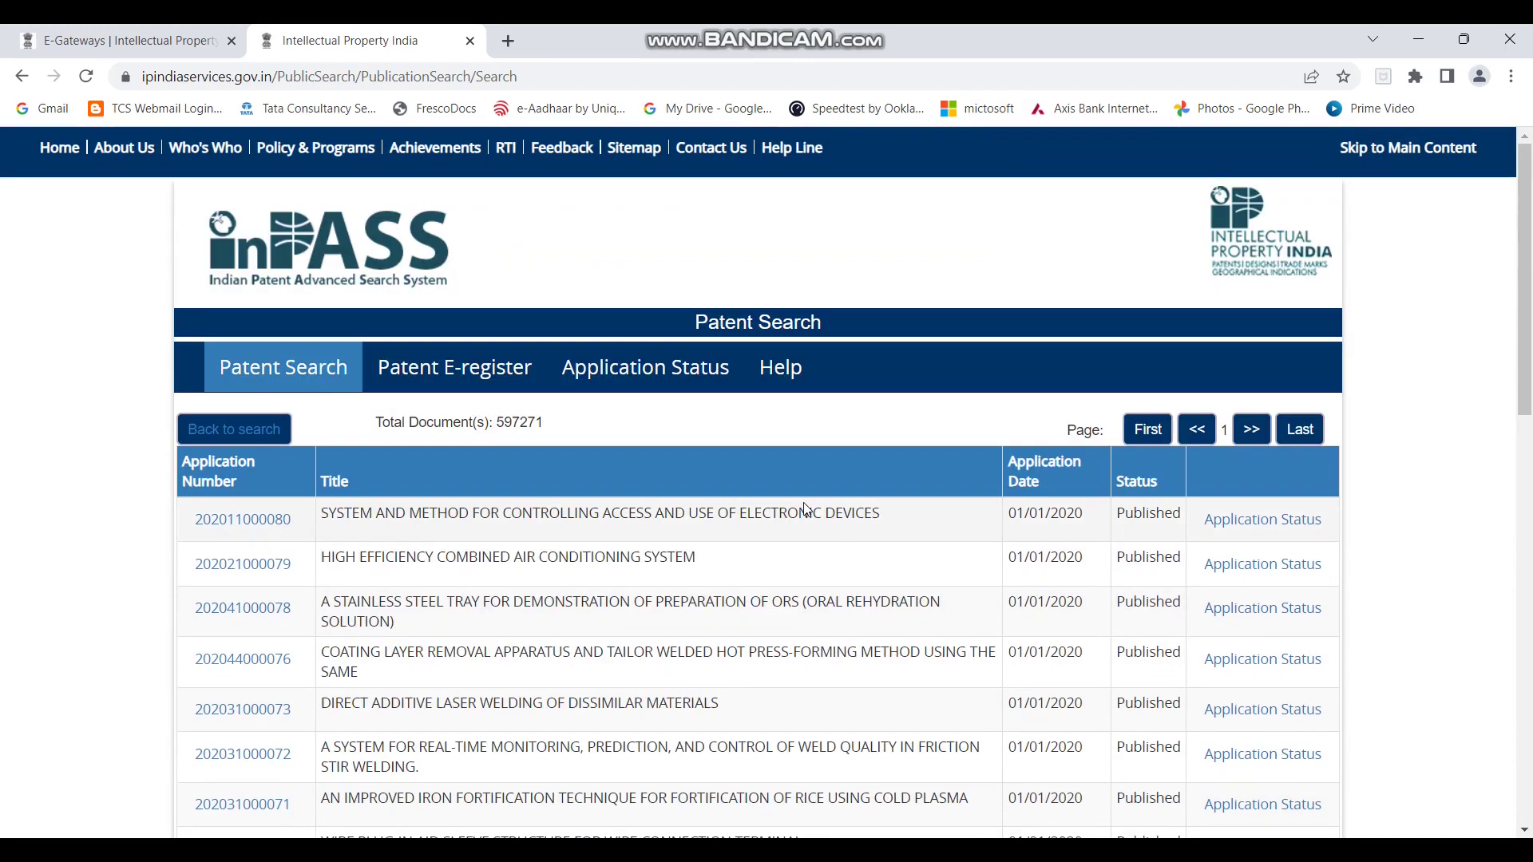
left_click(229, 428)
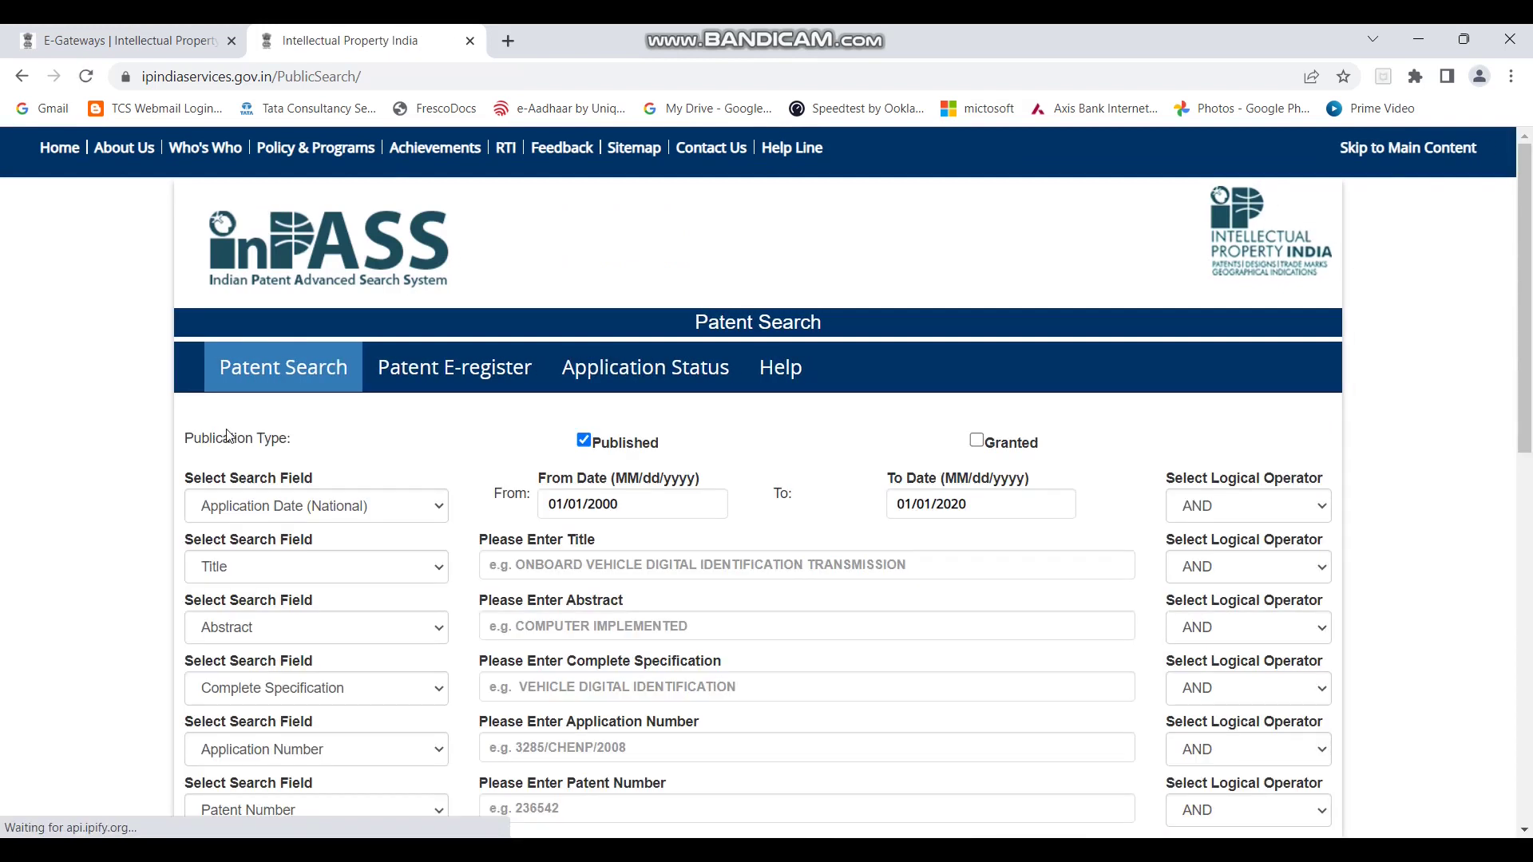
Change the date type to search from Application Date to Publication Date.
left_click(439, 506)
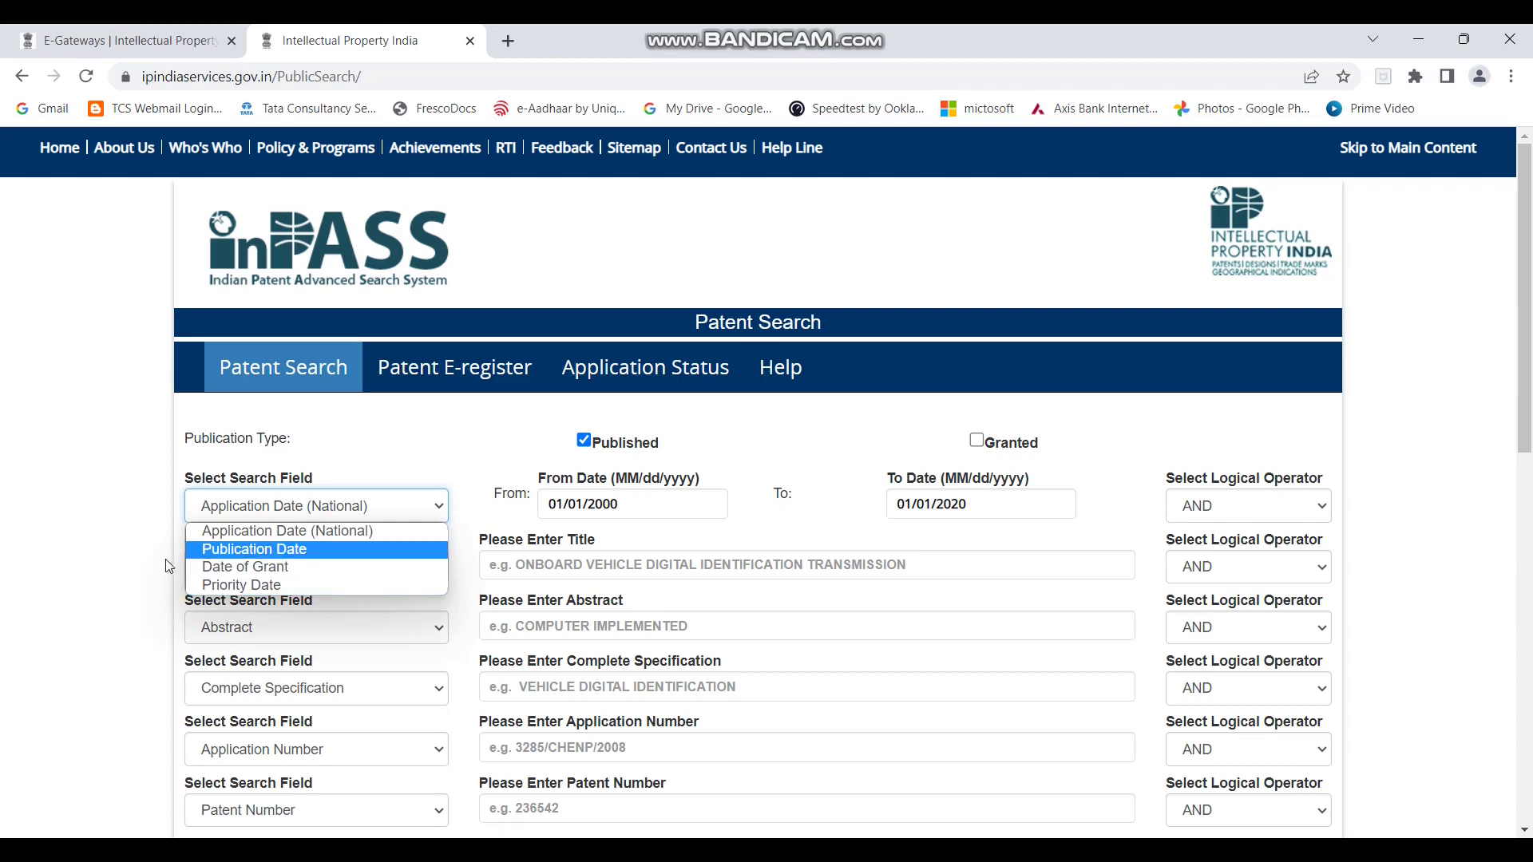
key("Up")
key("Up")
key("Down")
left_click(263, 550)
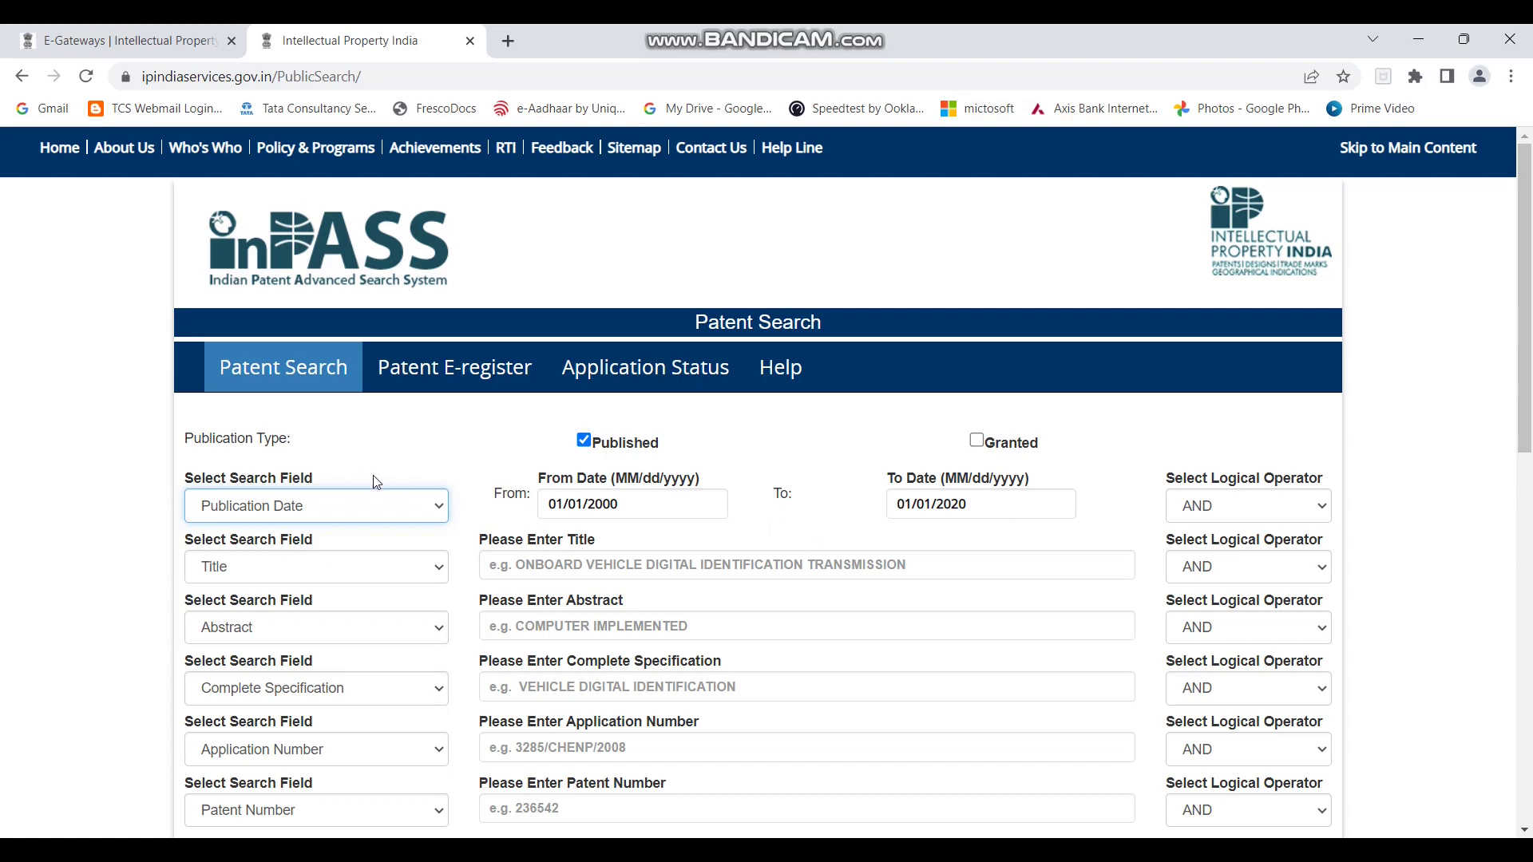
Clear both the From Date and To Date values.
left_click(559, 527)
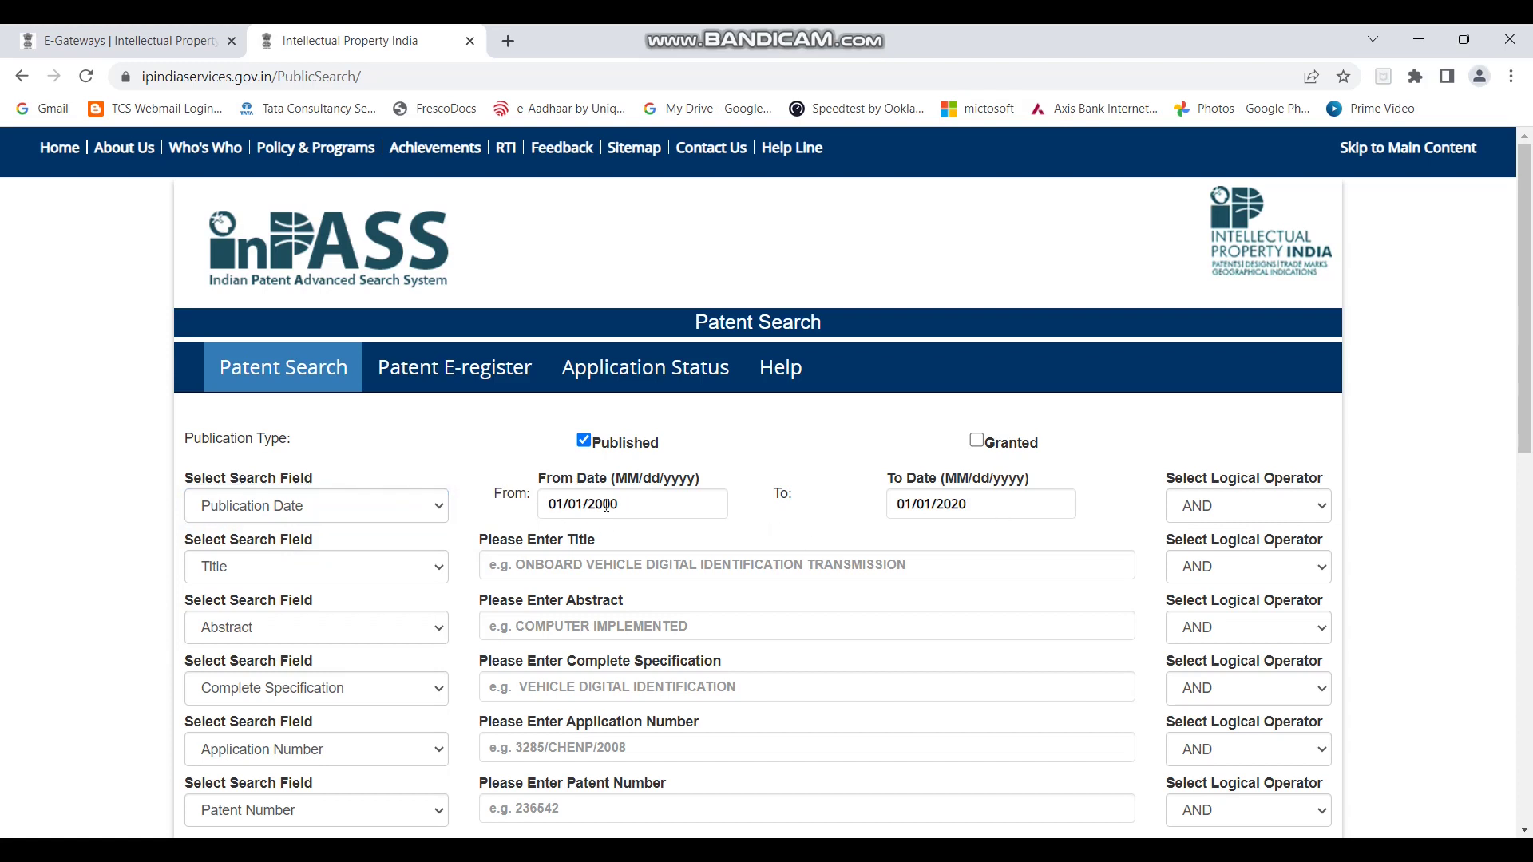
triple_click(606, 506)
key("BackSpace")
triple_click(918, 505)
key("BackSpace")
left_click(471, 589)
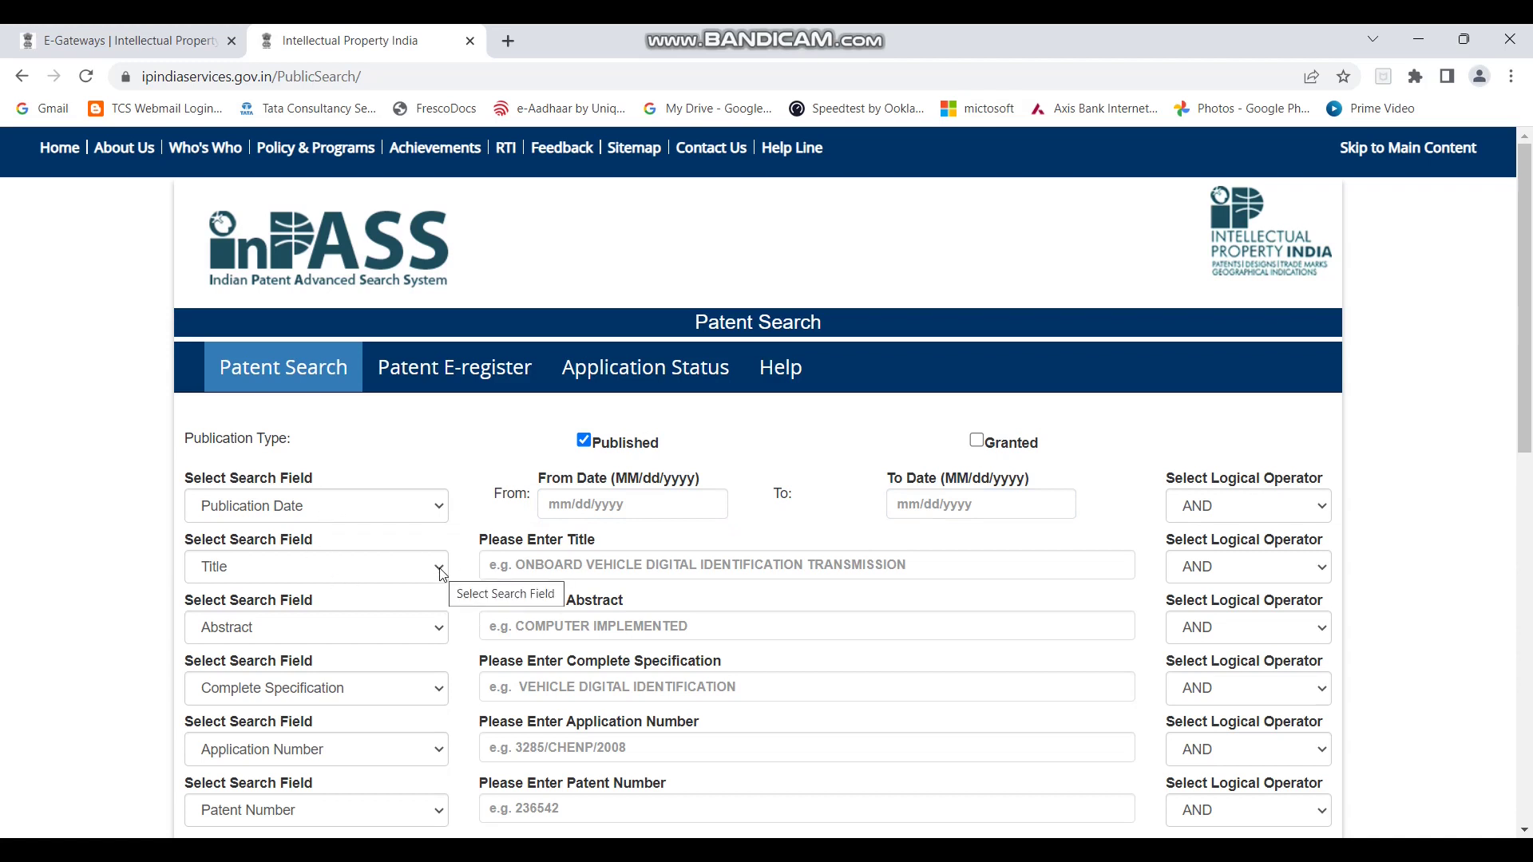
Review the Select Search Field choices for the Title, Abstract and Complete Specification rows unchanged.
left_click(438, 570)
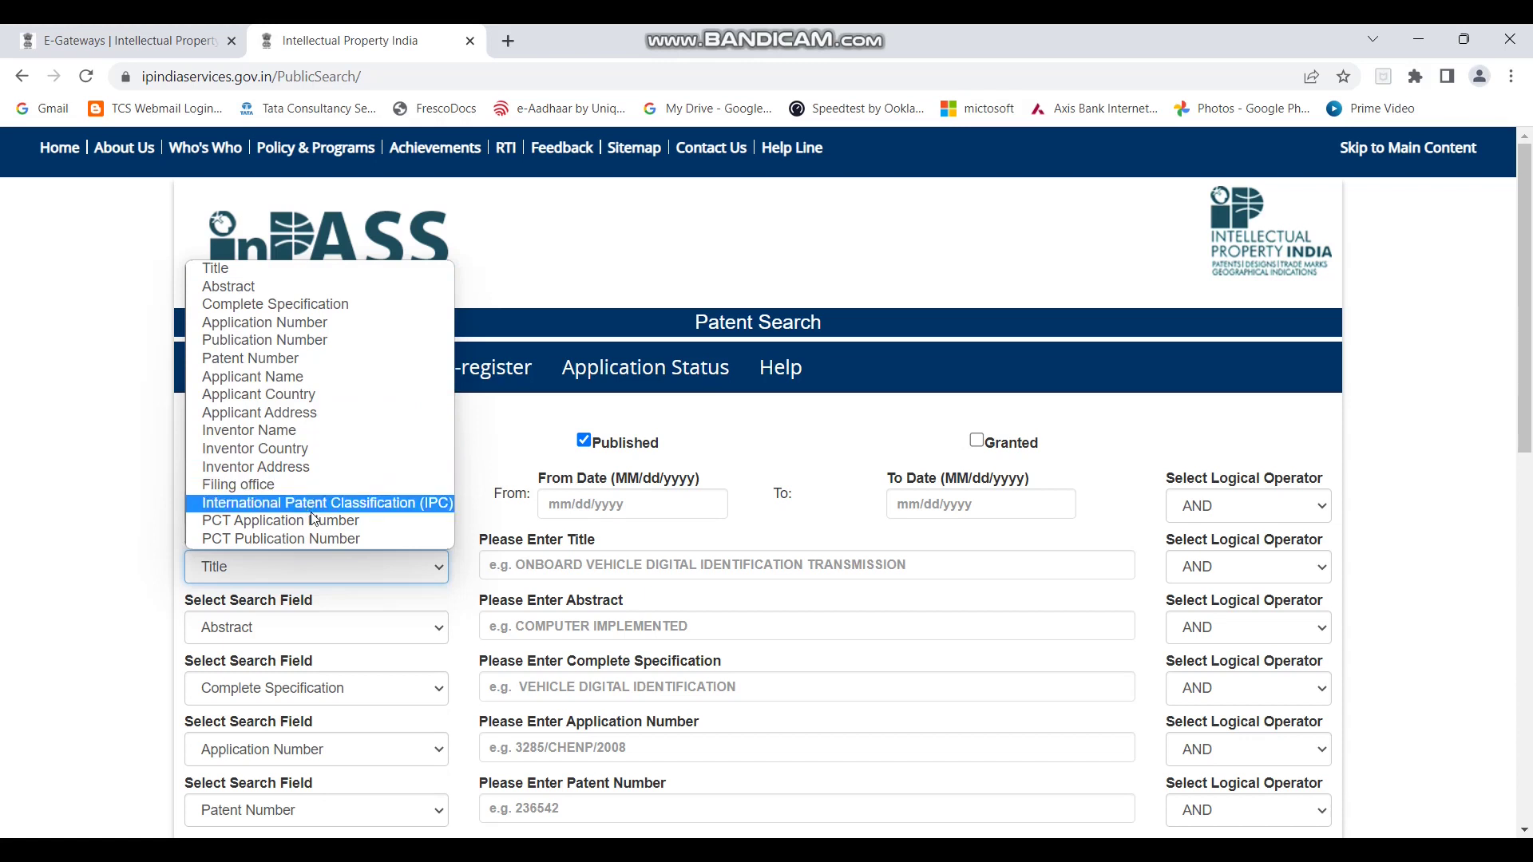
scroll(351, 615, "down", 1)
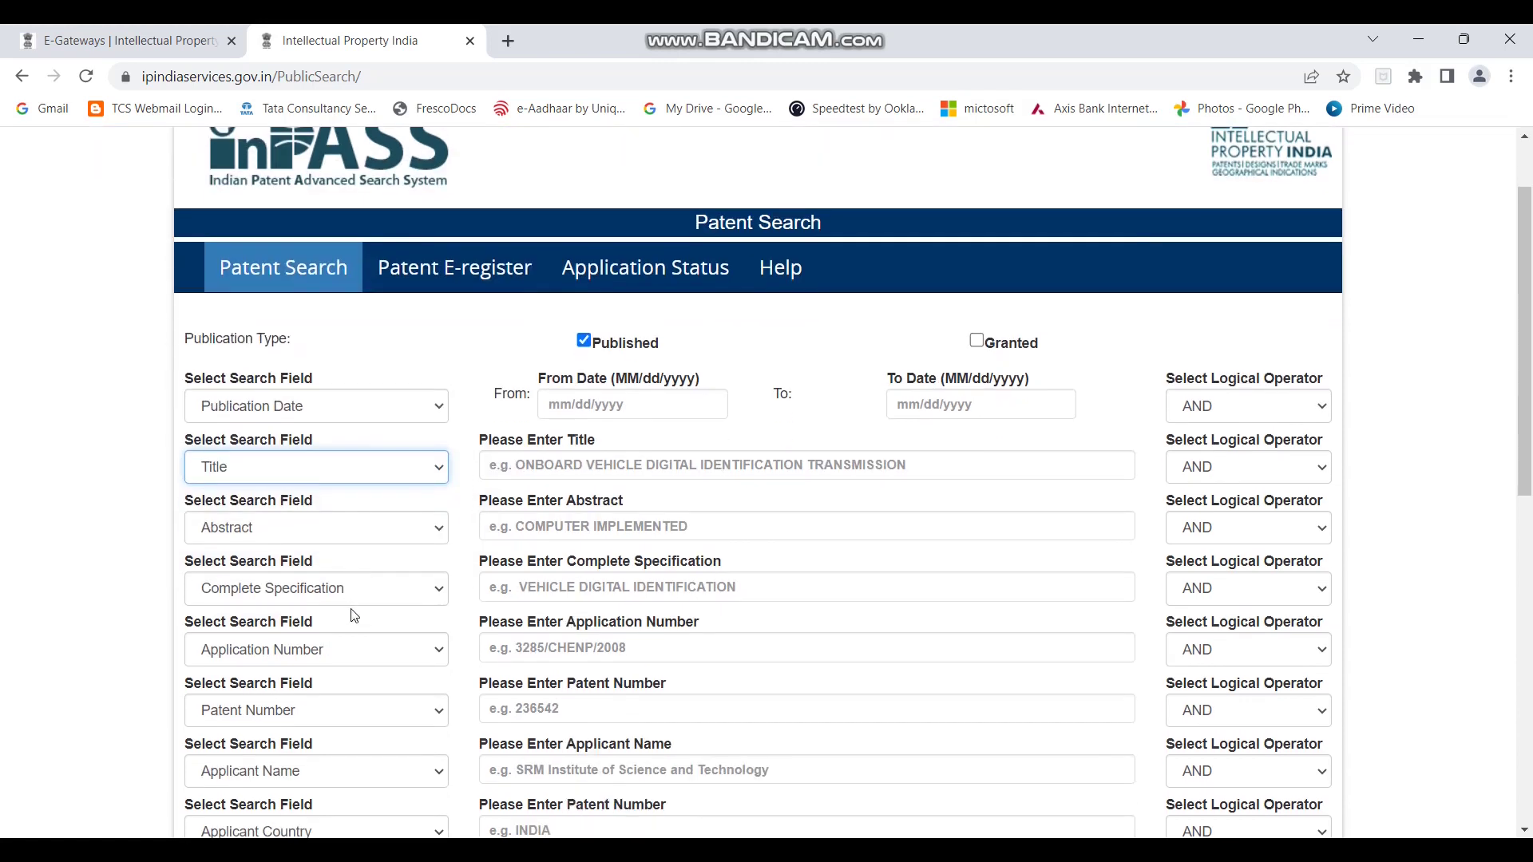
left_click(440, 534)
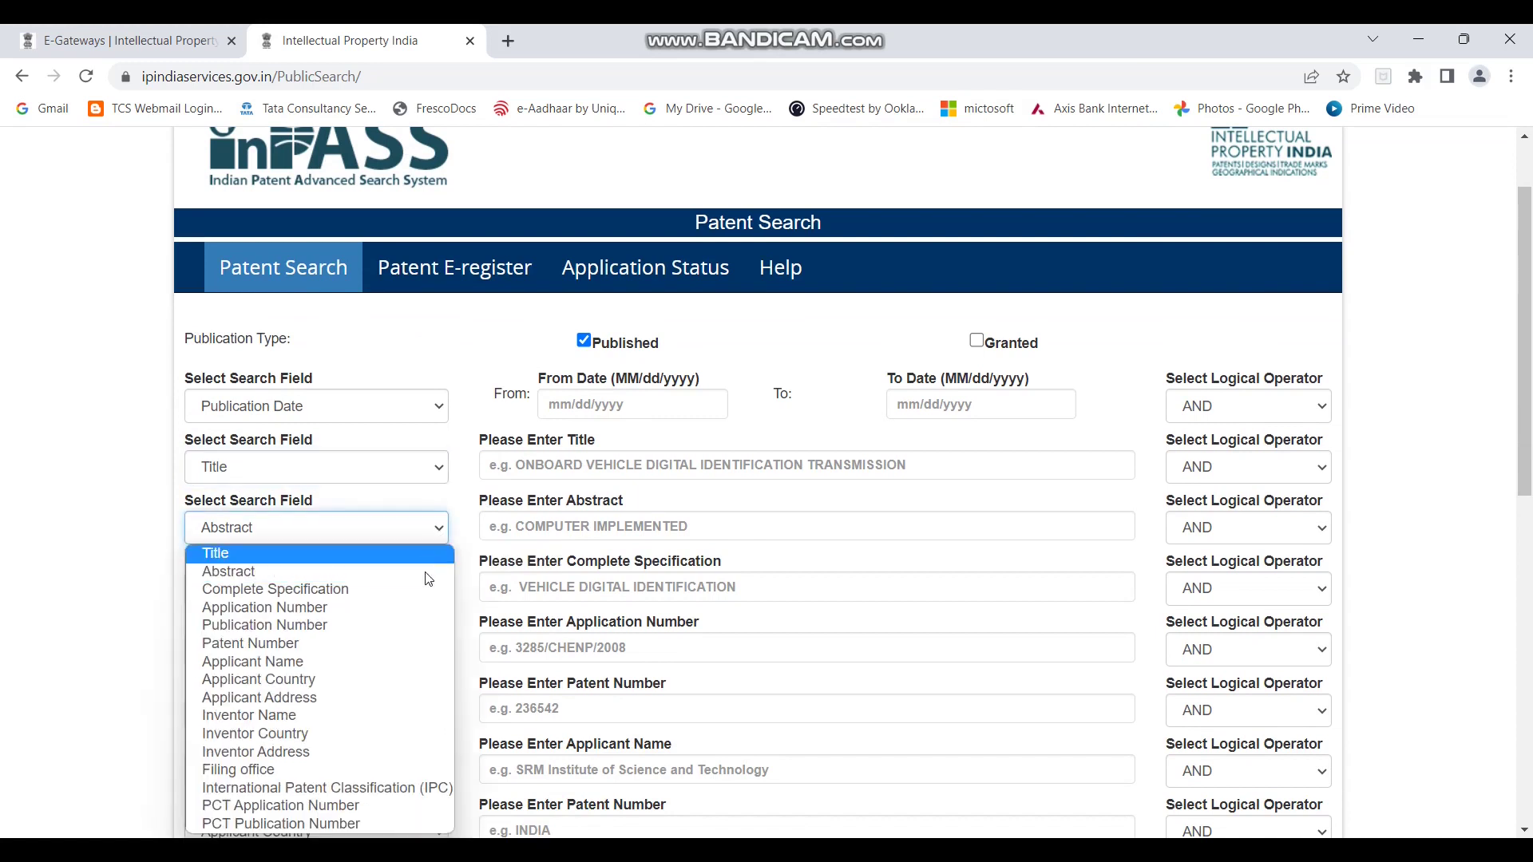
left_click(439, 528)
left_click(441, 591)
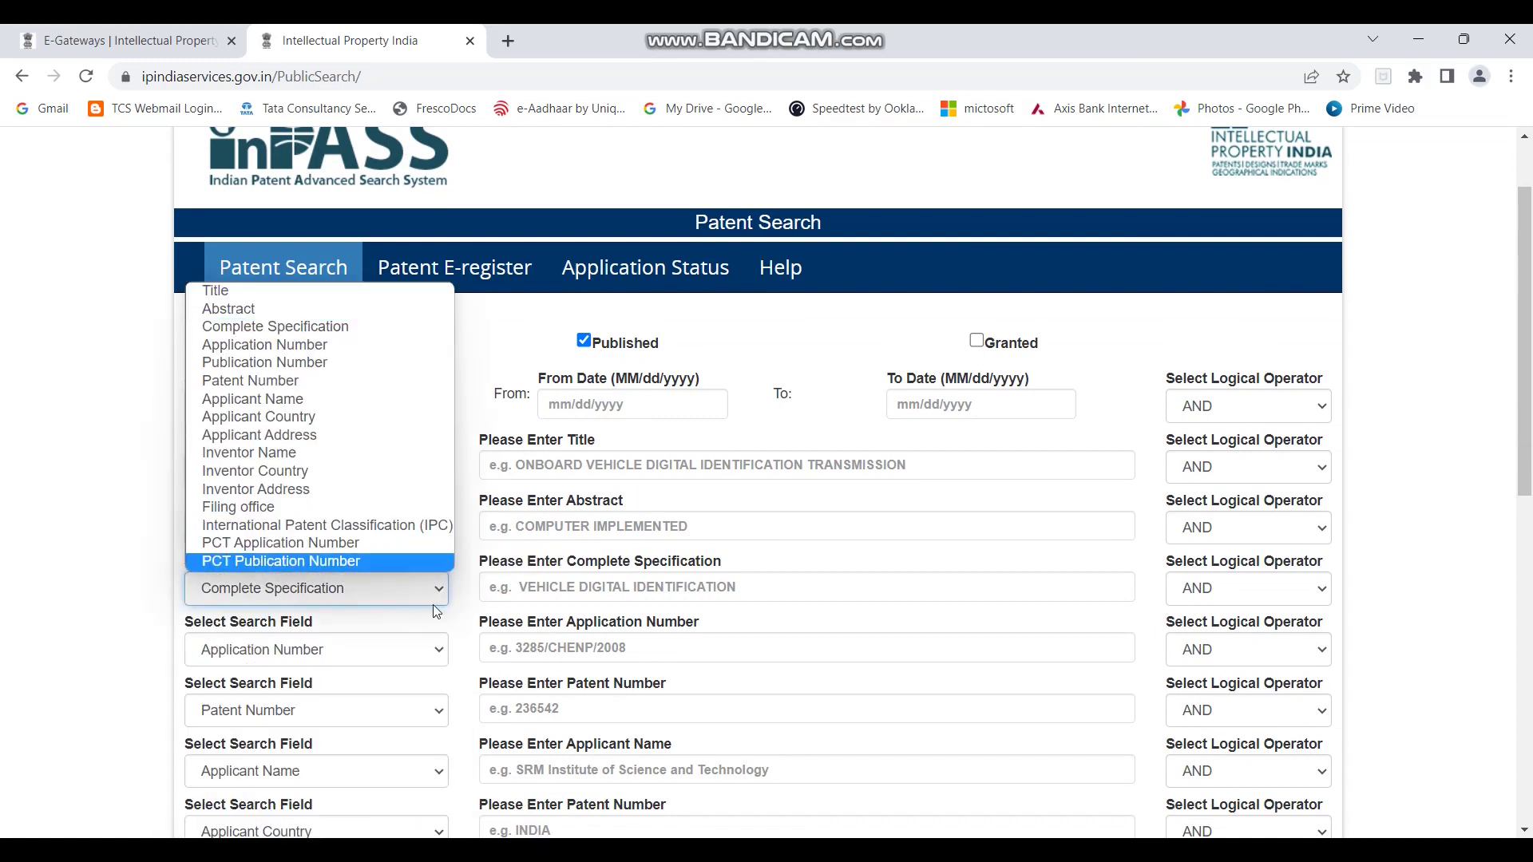
left_click(437, 651)
left_click(441, 661)
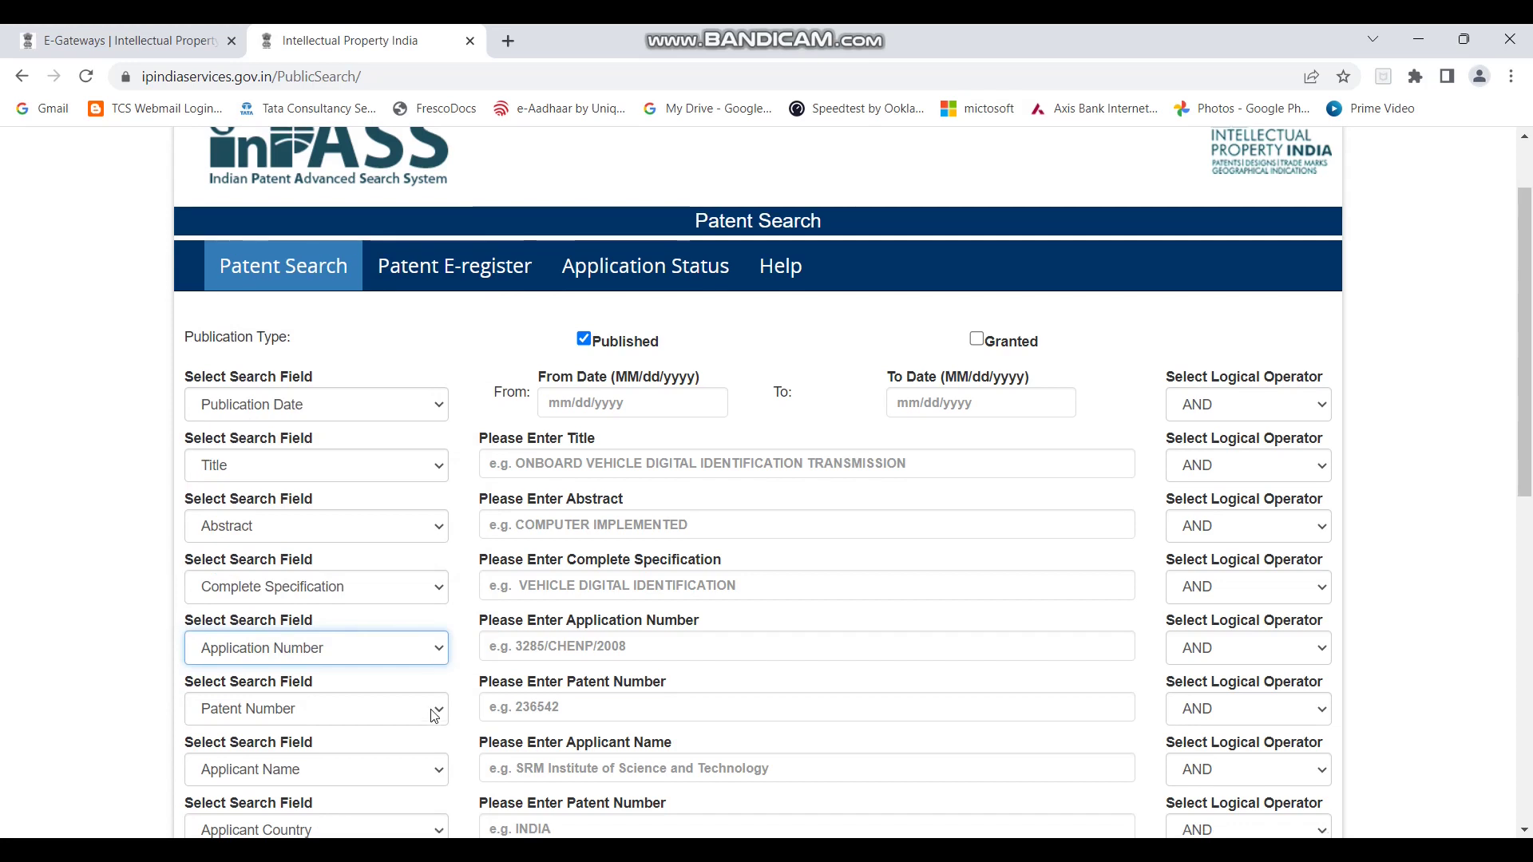
scroll(437, 695, "down", 6)
scroll(438, 702, "up", 7)
scroll(438, 702, "up", 1)
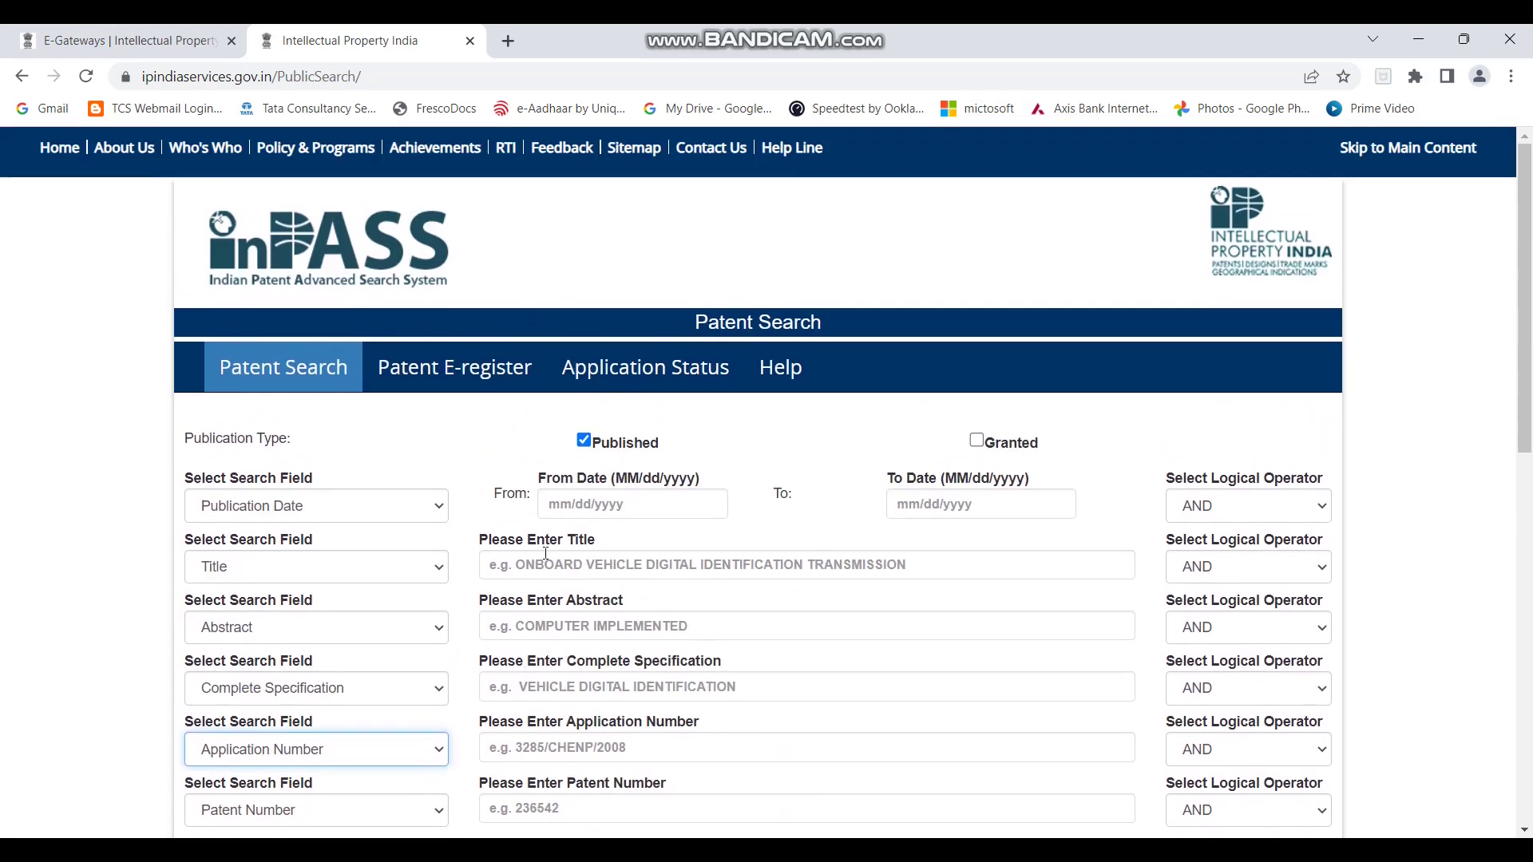
scroll(604, 515, "down", 1)
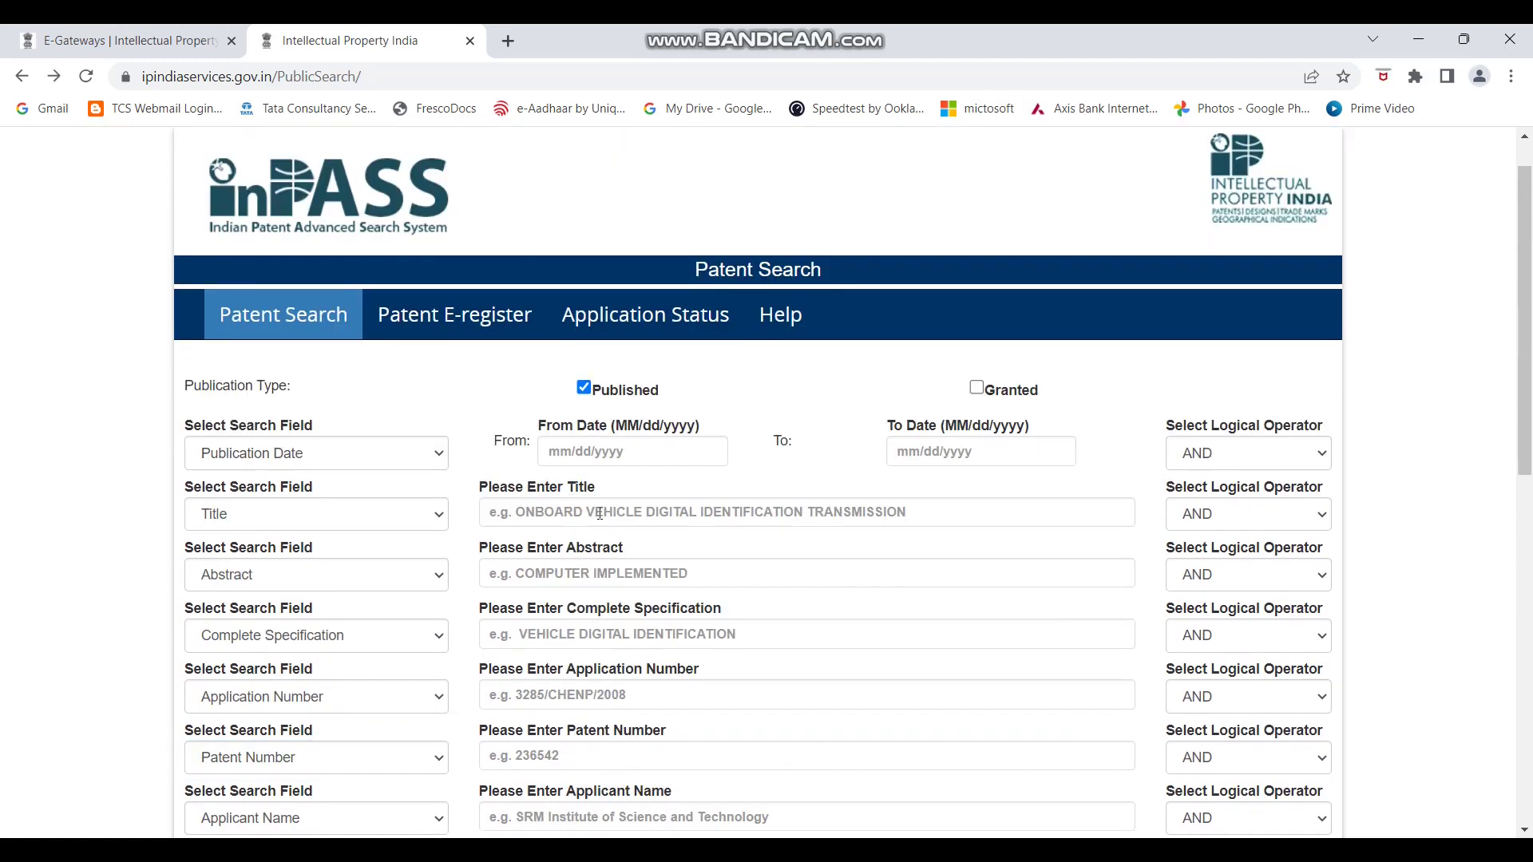
Enter Traffic light as the title term, fill in the captcha and search.
left_click(588, 515)
type("Traffic light")
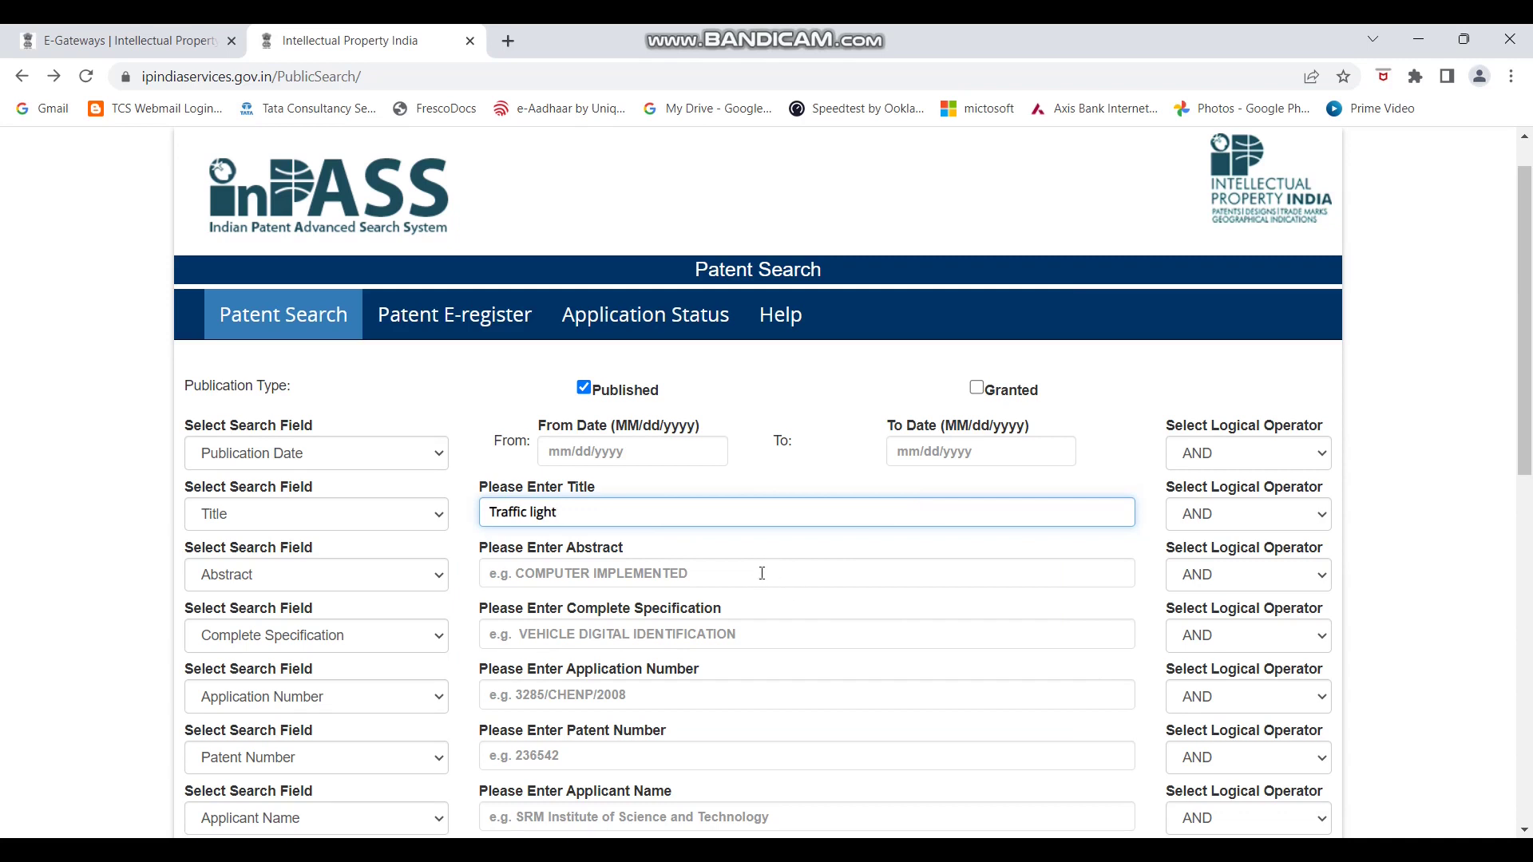
scroll(751, 577, "down", 9)
left_click(878, 649)
type("wqplp")
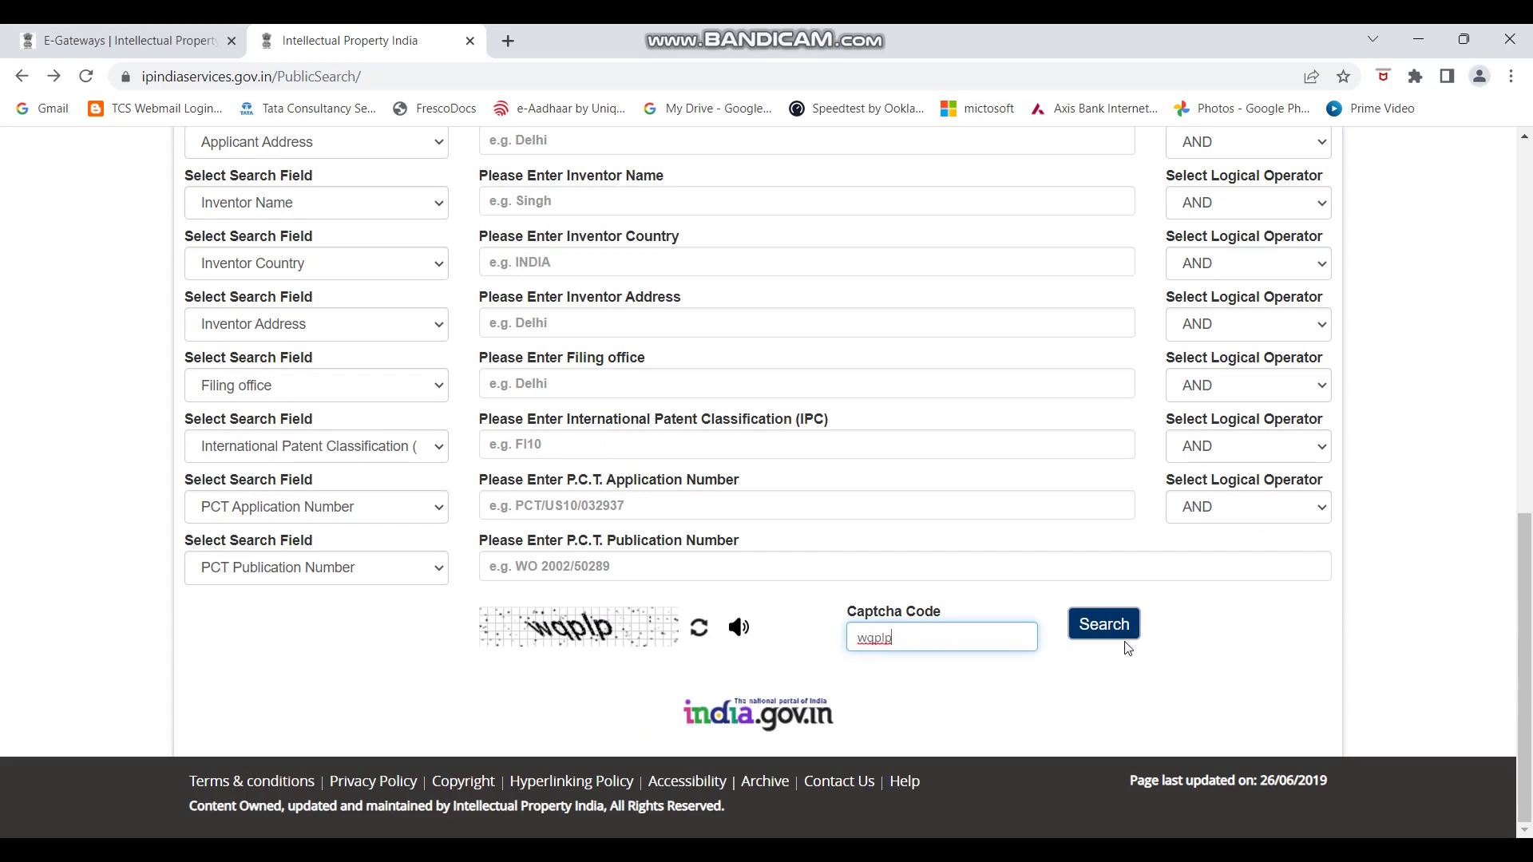
left_click(1115, 637)
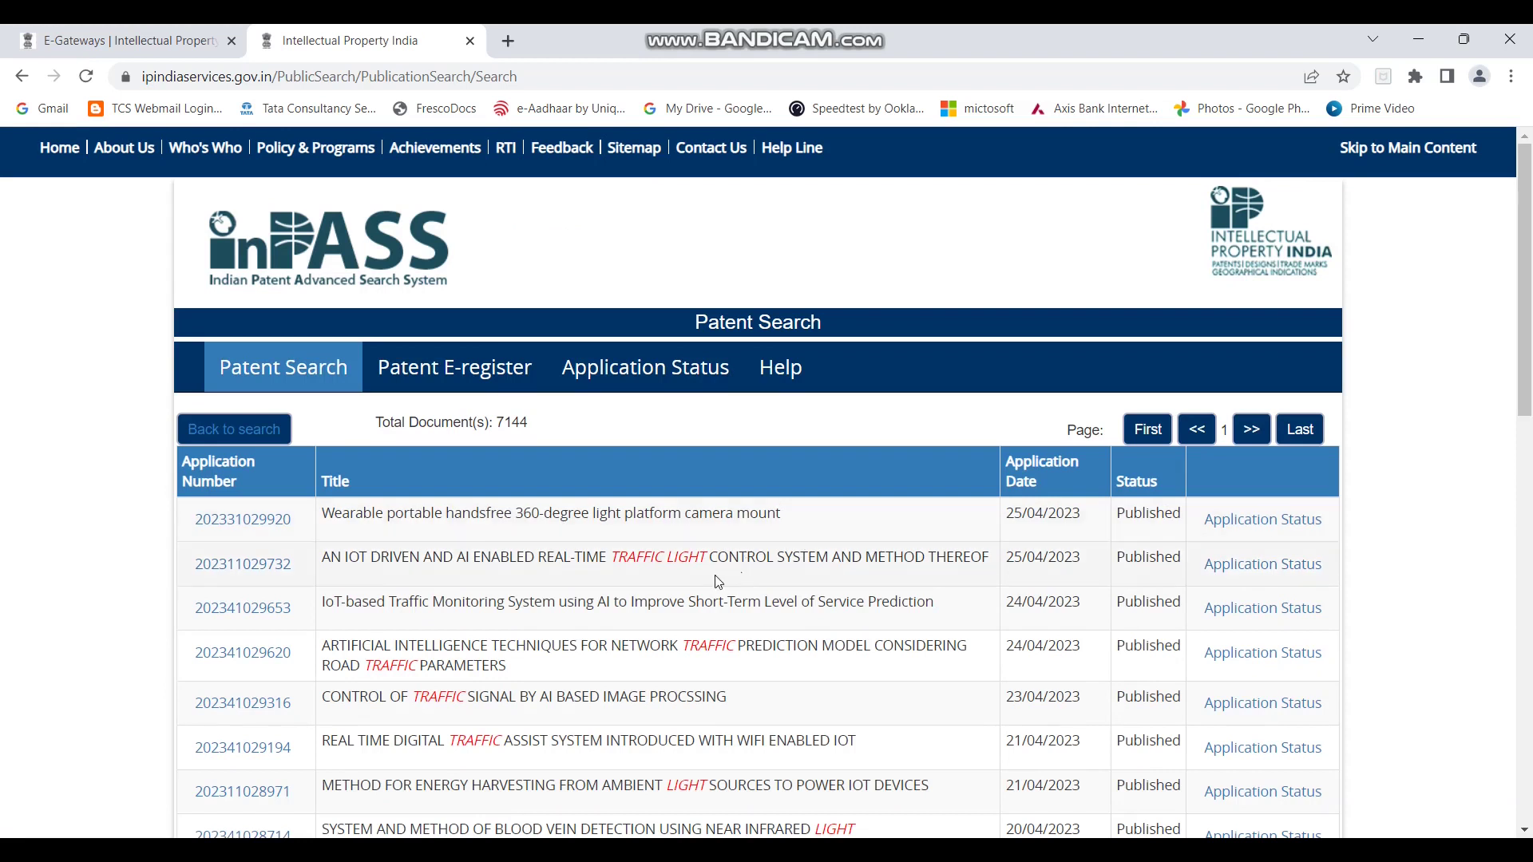
Highlight the matched words TRAFFIC and LIGHT in result titles, then go back to the form.
scroll(719, 582, "down", 1)
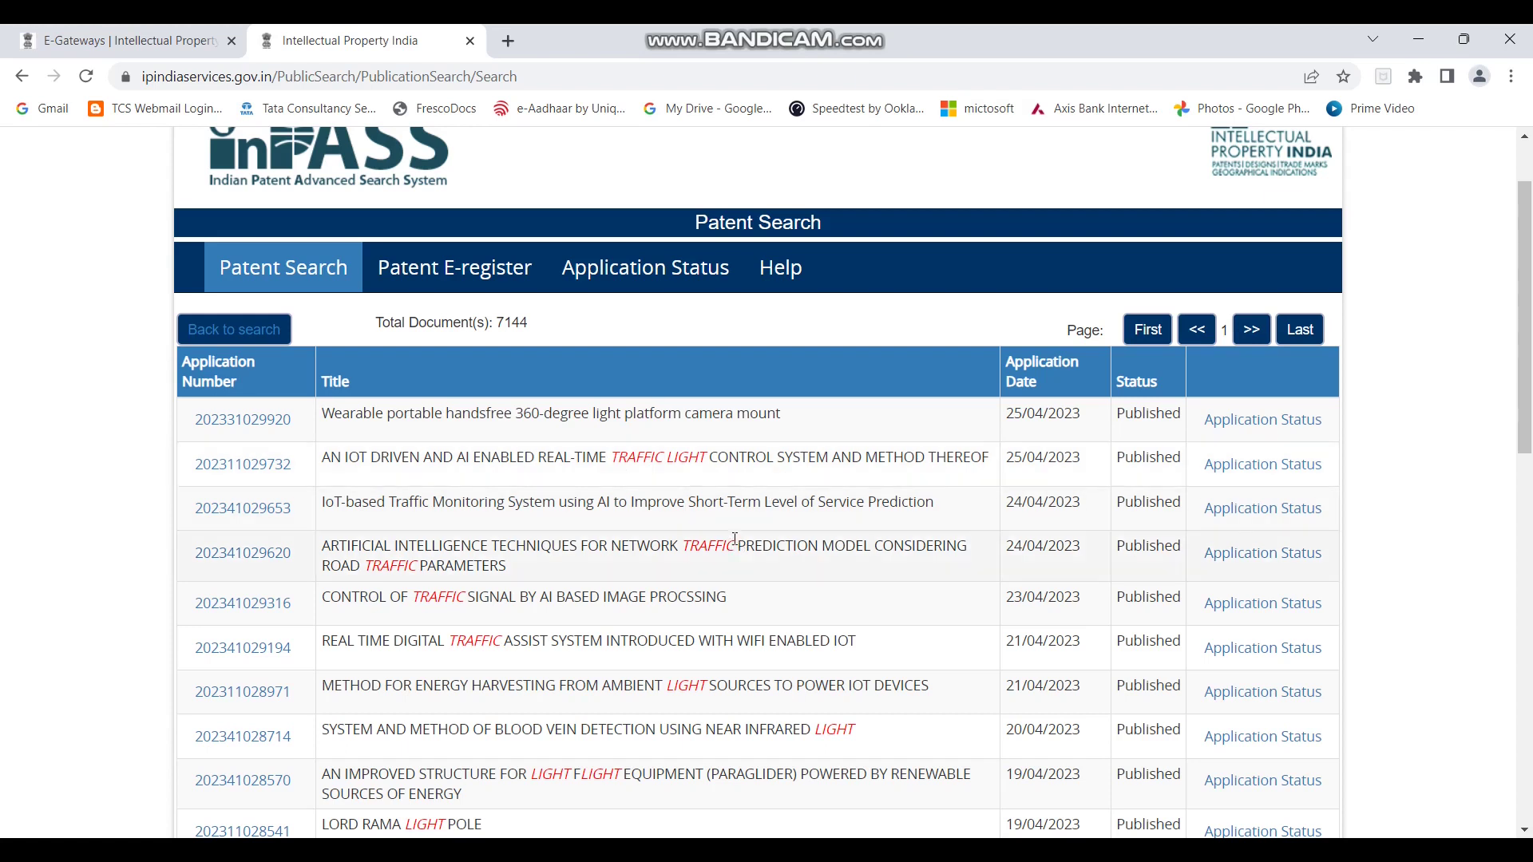
scroll(731, 543, "down", 1)
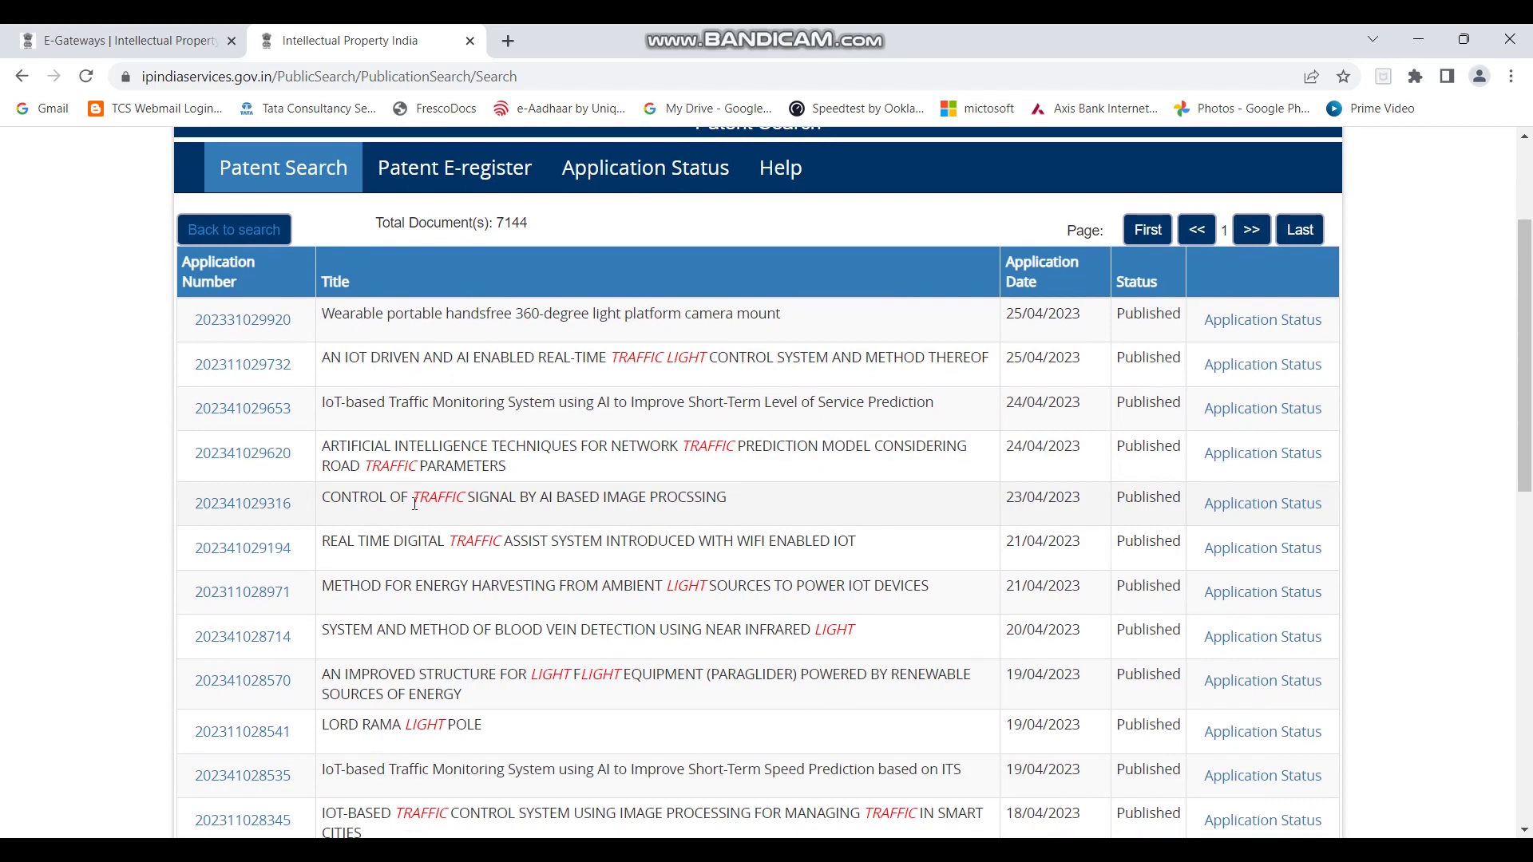
double_click(441, 497)
scroll(686, 487, "down", 1)
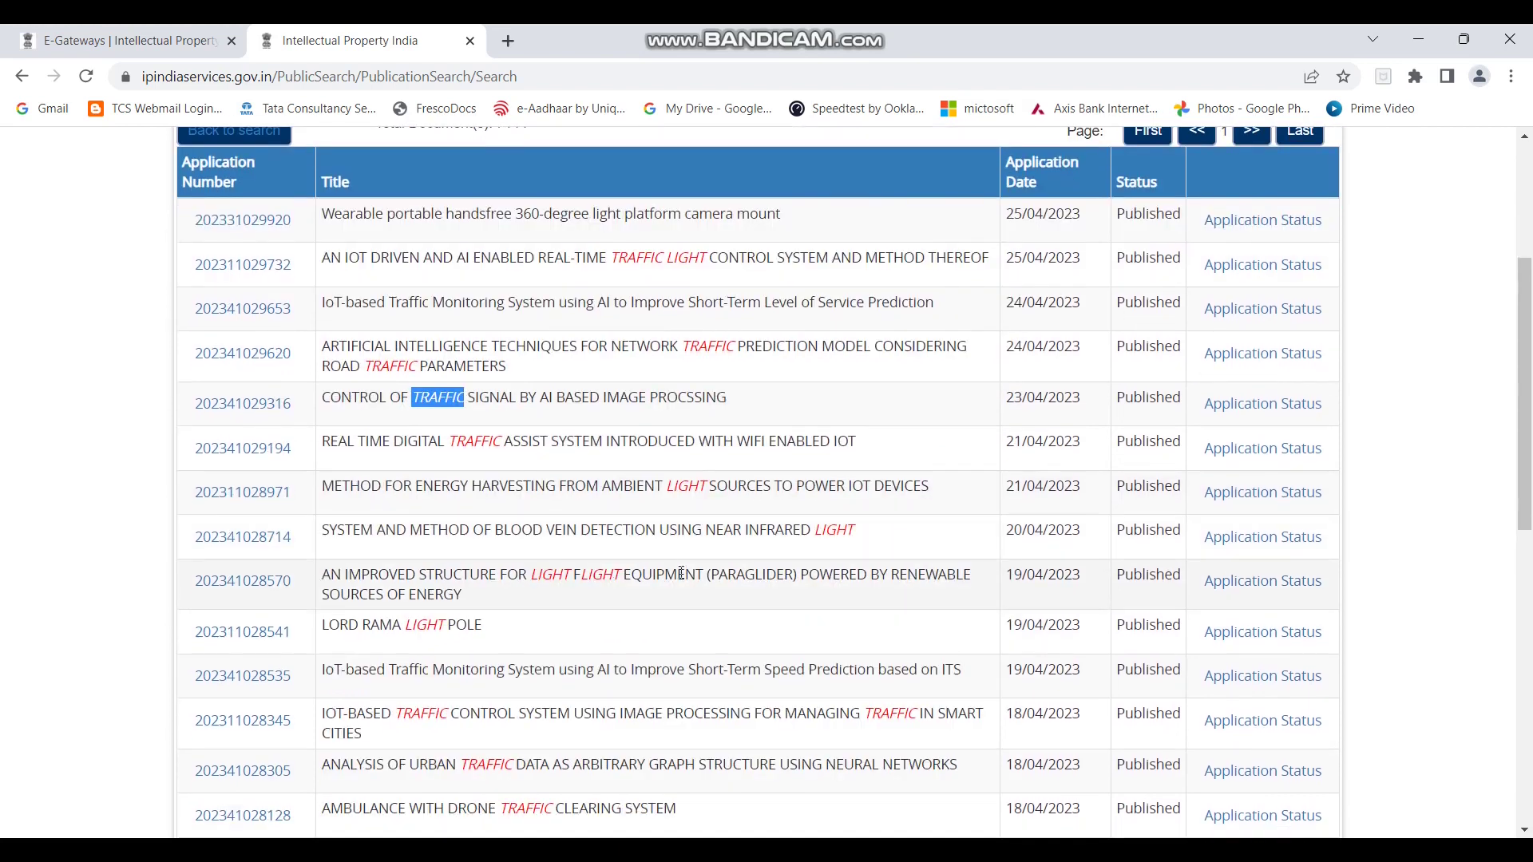
left_click_drag(666, 488, 733, 515)
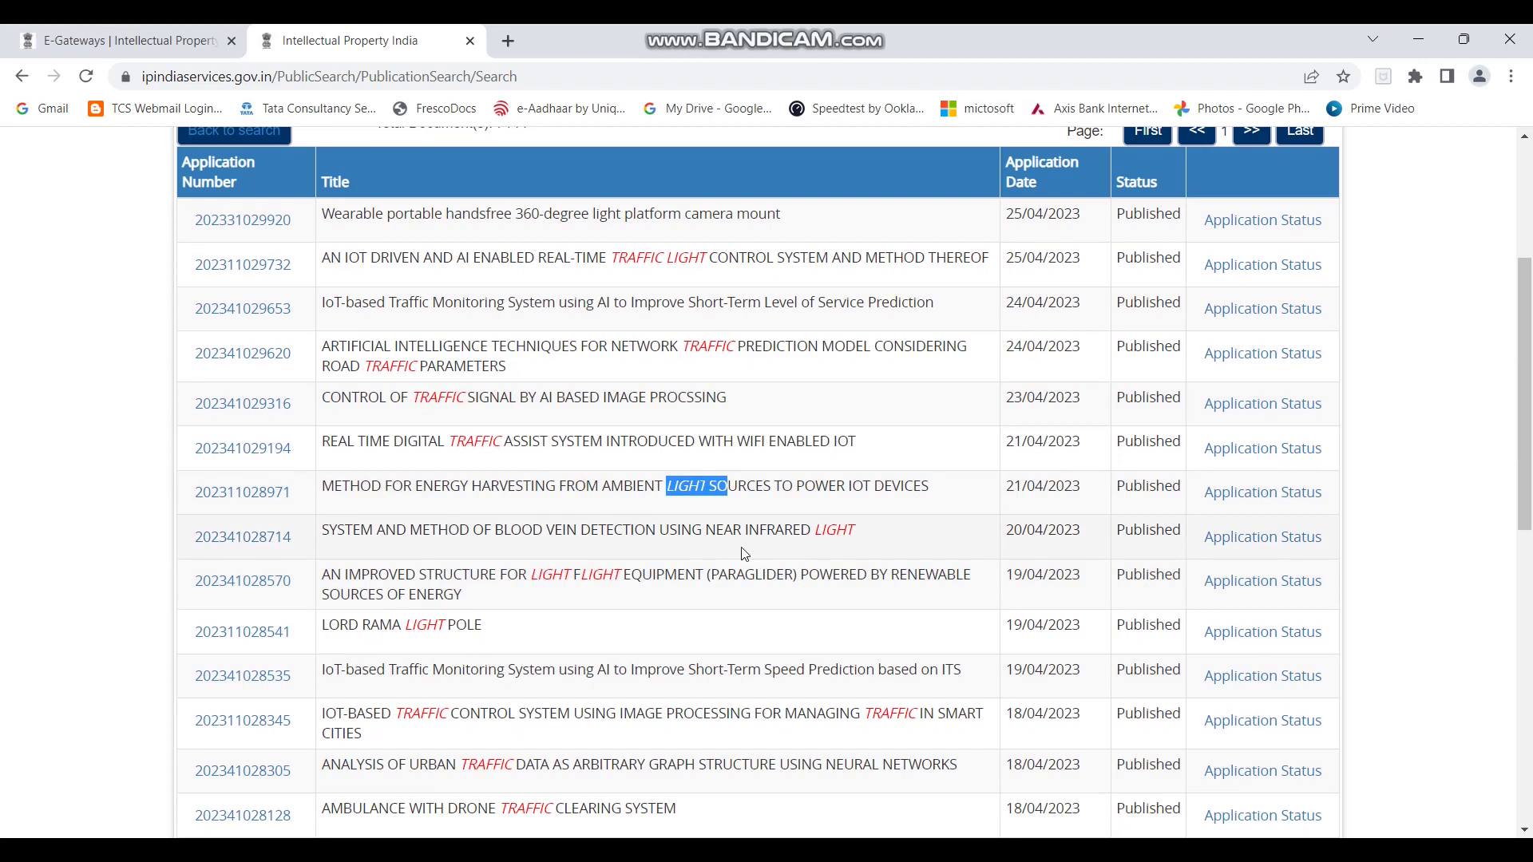
scroll(736, 536, "down", 1)
scroll(736, 536, "up", 1)
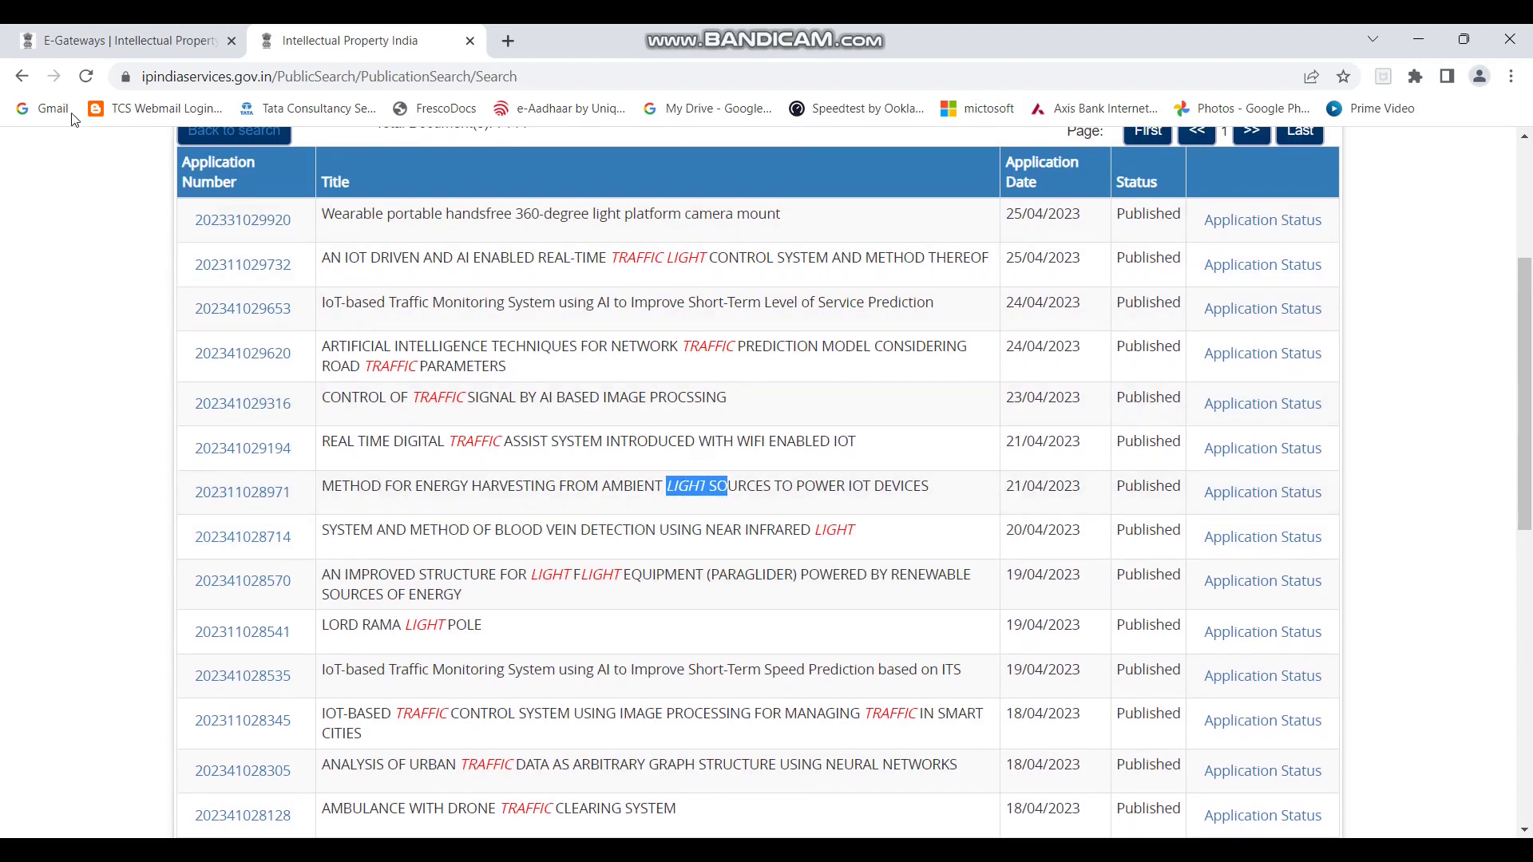
left_click(21, 77)
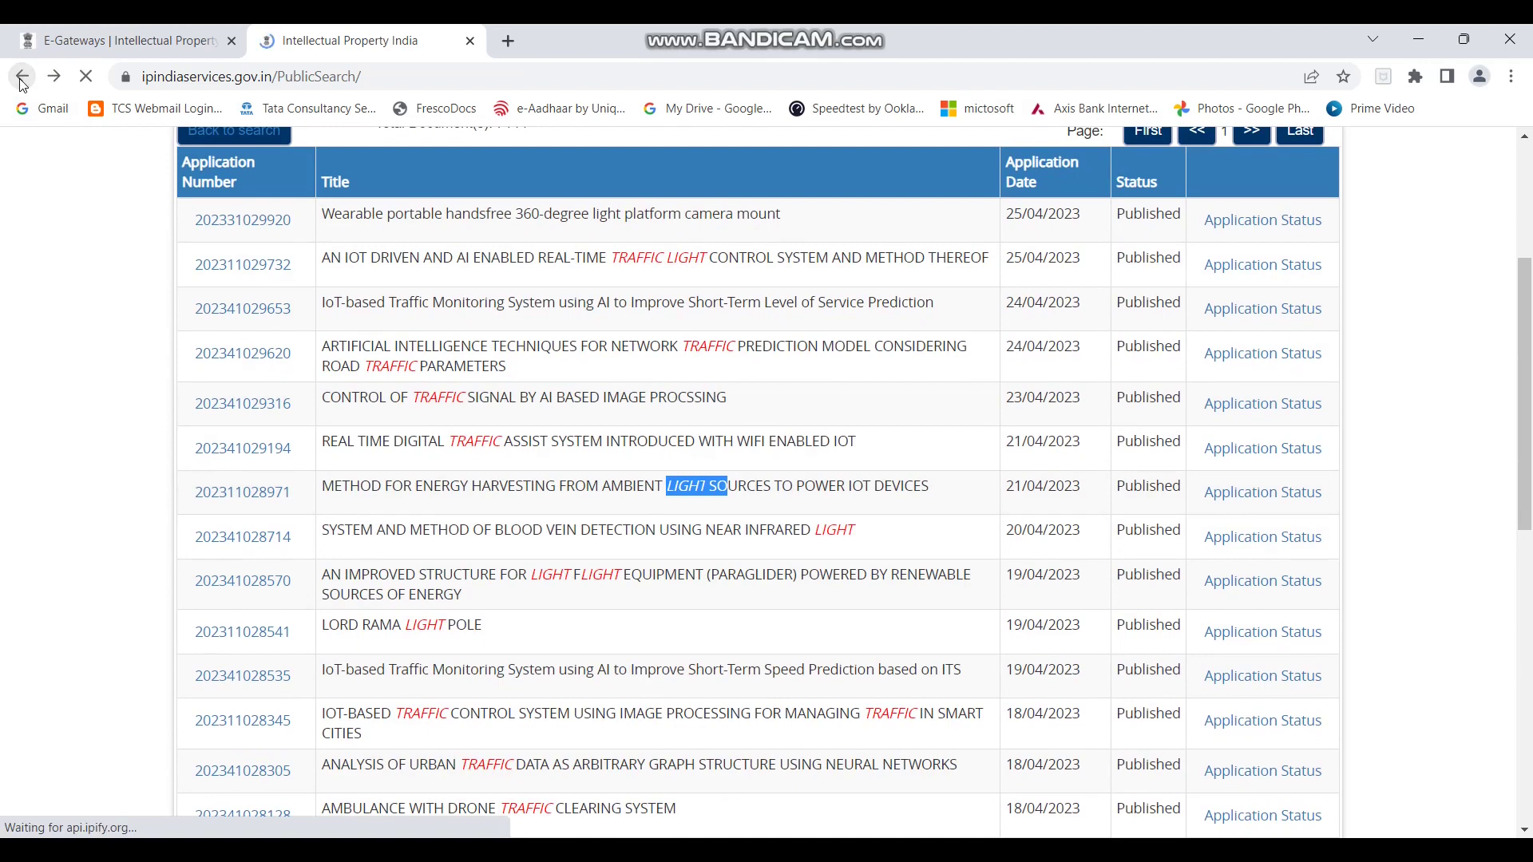
Clear the From Date and To Date fields.
scroll(719, 520, "up", 6)
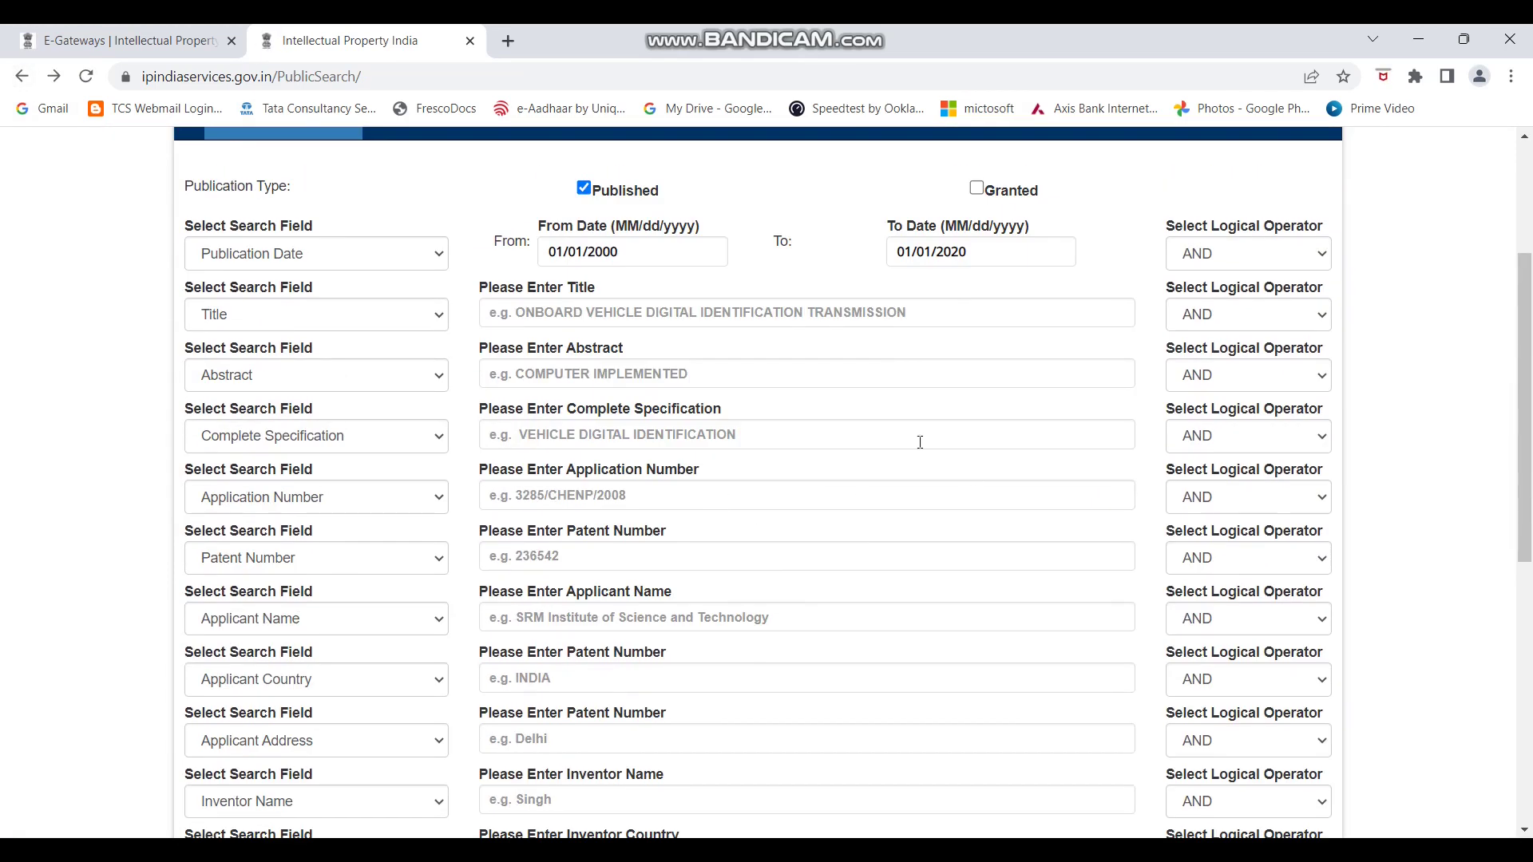
left_click(621, 316)
triple_click(621, 256)
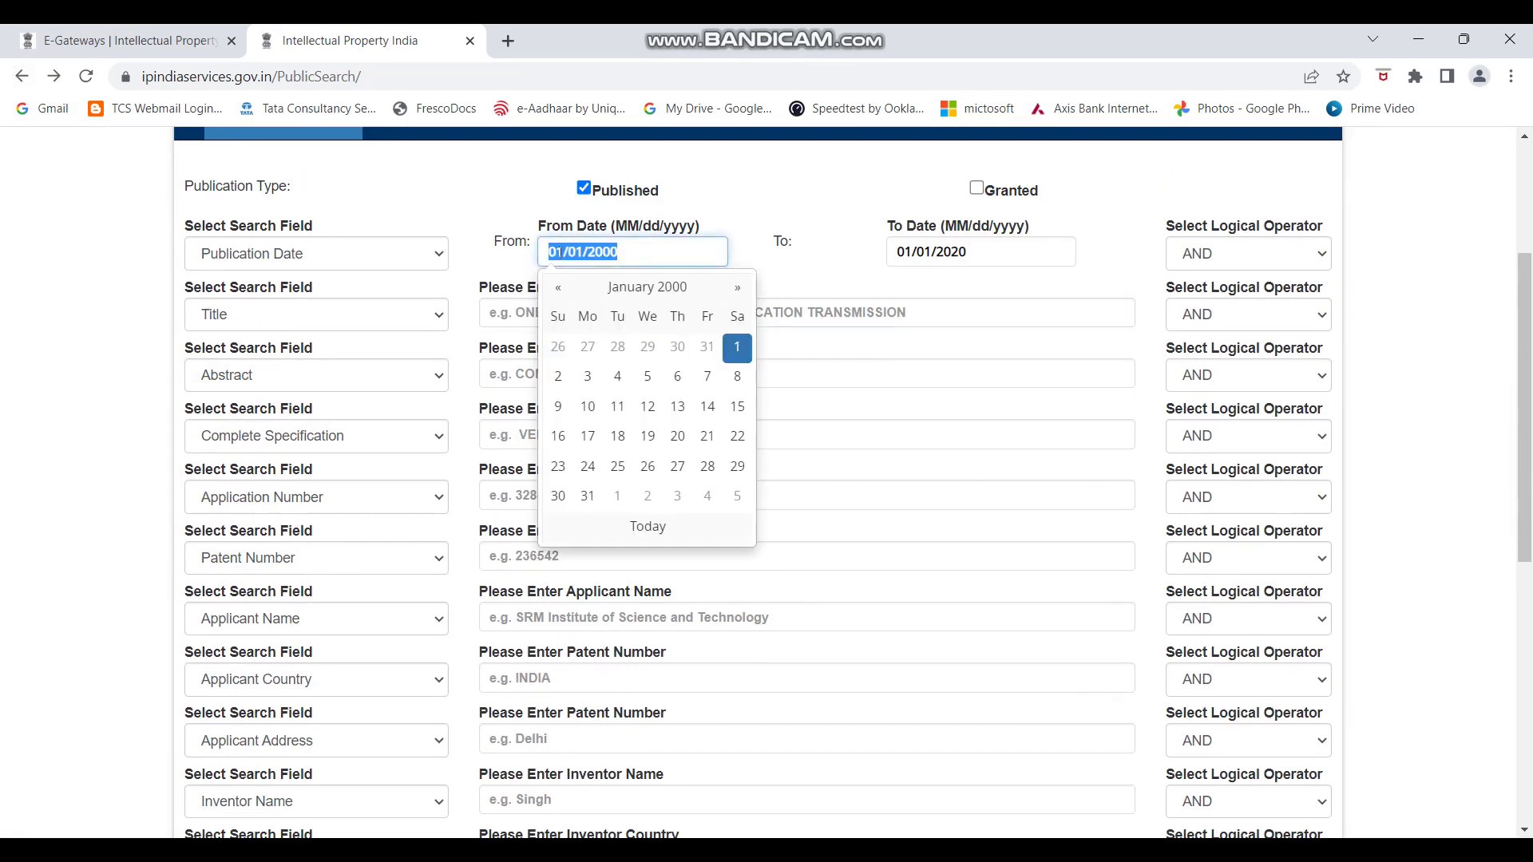
key("BackSpace")
left_click(994, 251)
triple_click(994, 252)
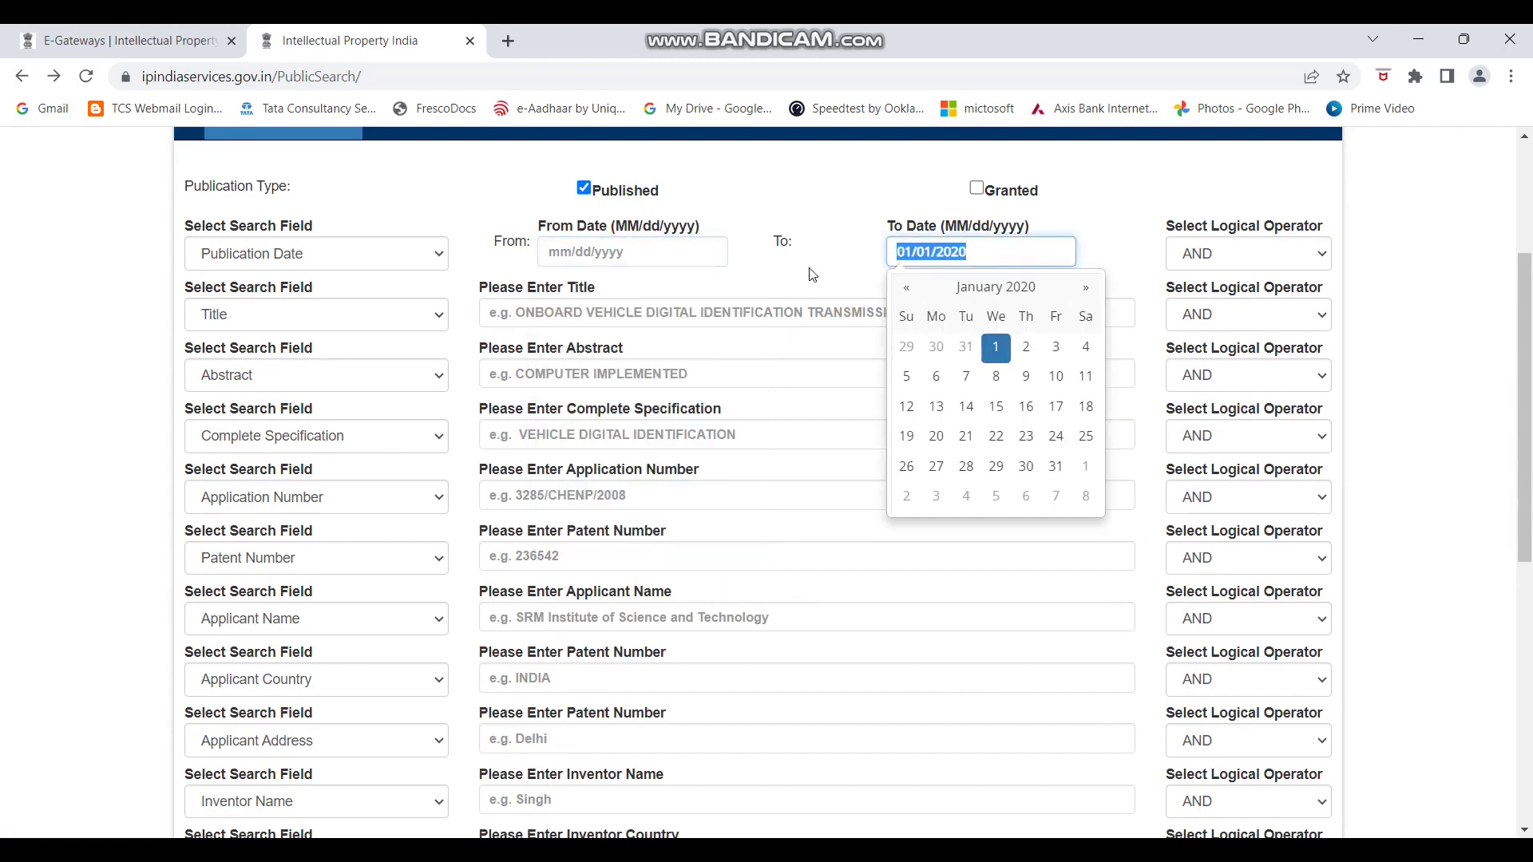
key("BackSpace")
Search titles for the quoted phrase "Traffic light after filling in the captcha.
left_click(656, 314)
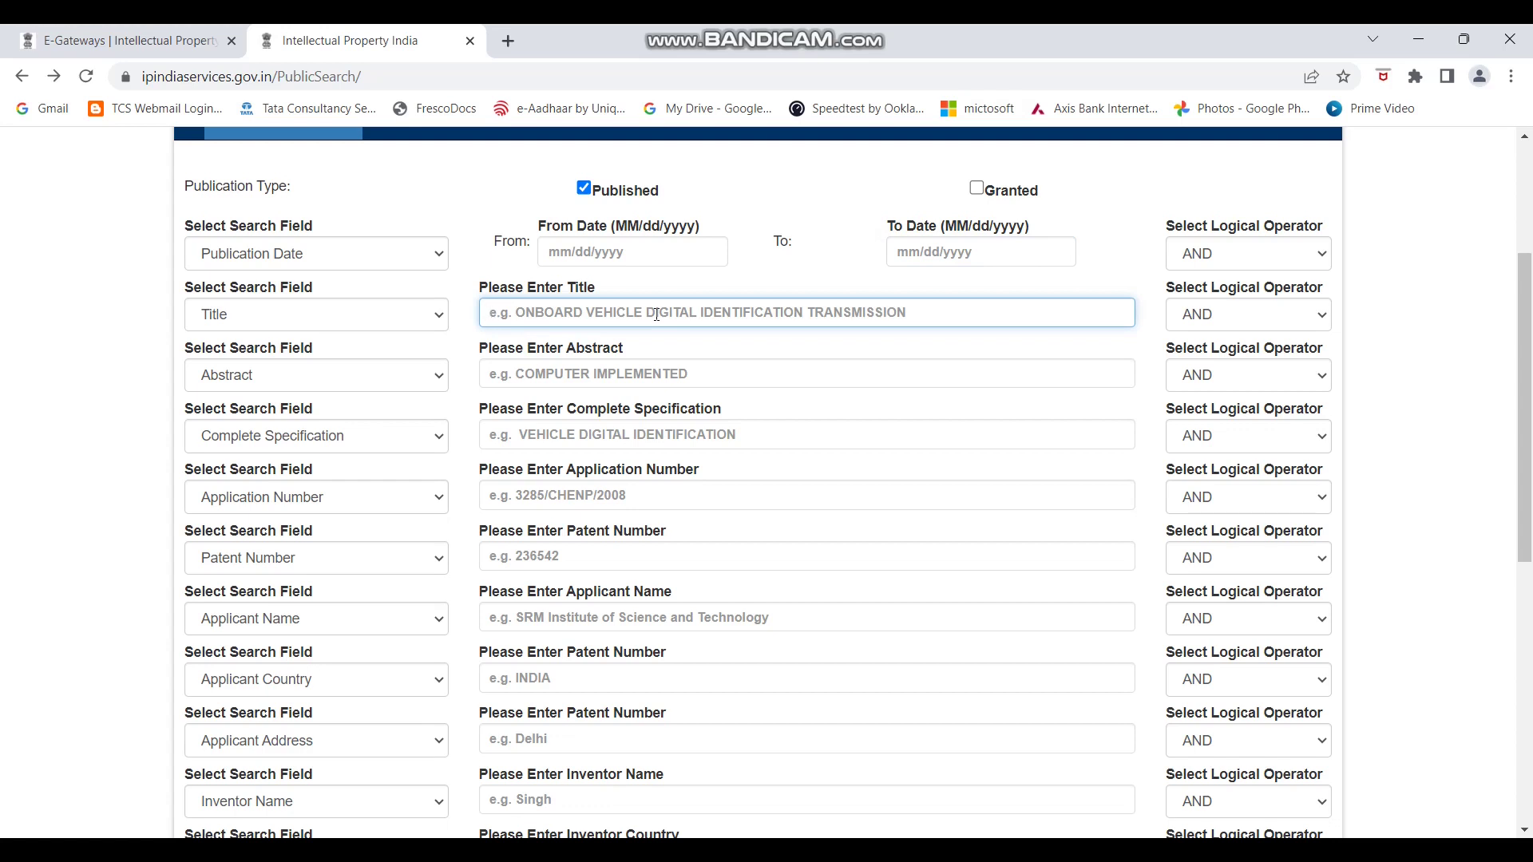
type("\"Traff")
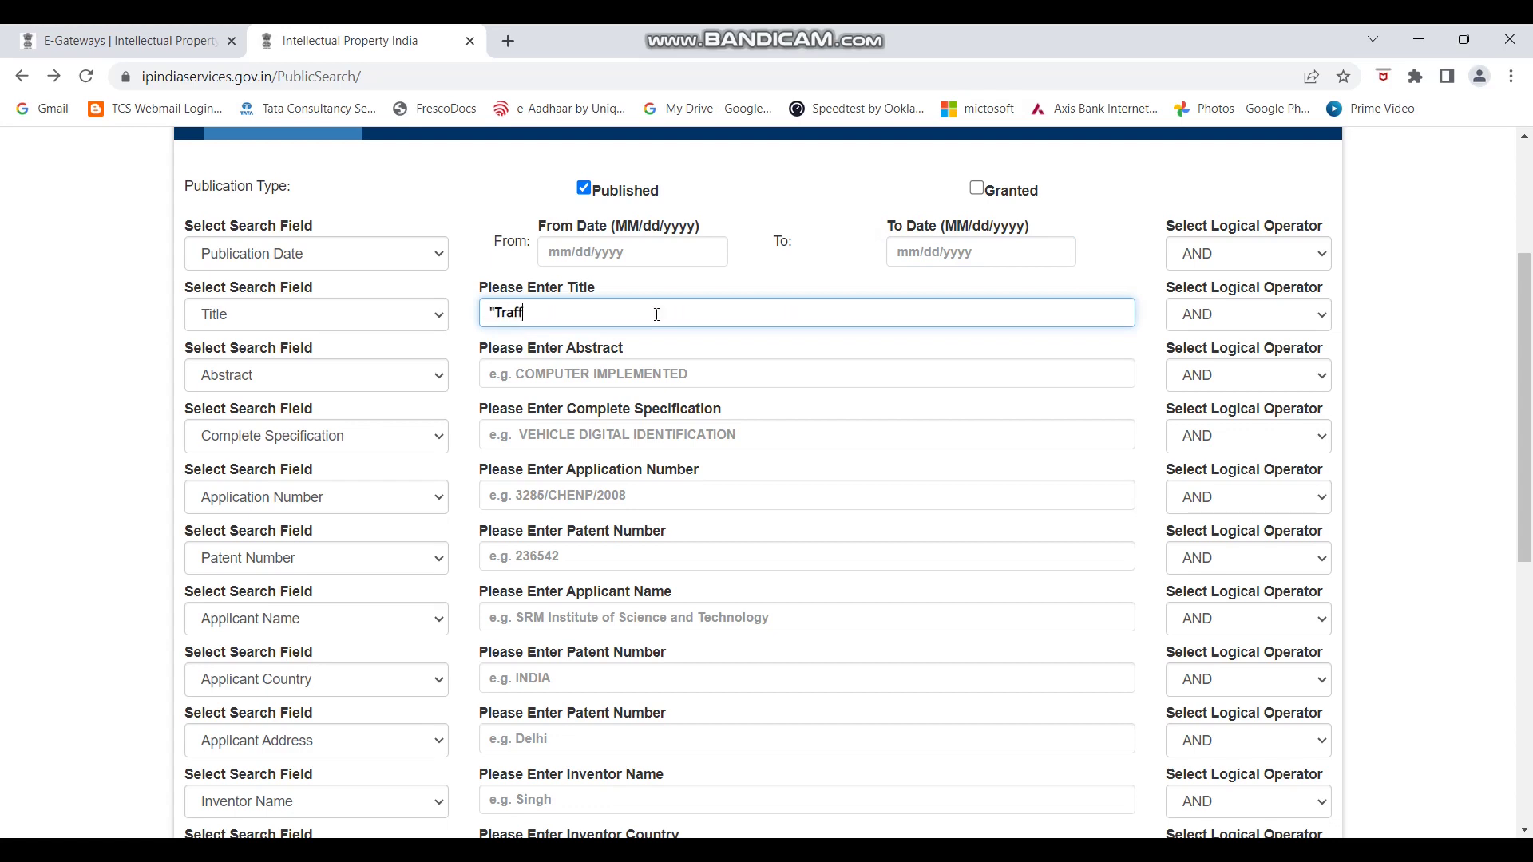
type("ic light")
scroll(913, 572, "down", 8)
left_click(919, 631)
type("ownqc")
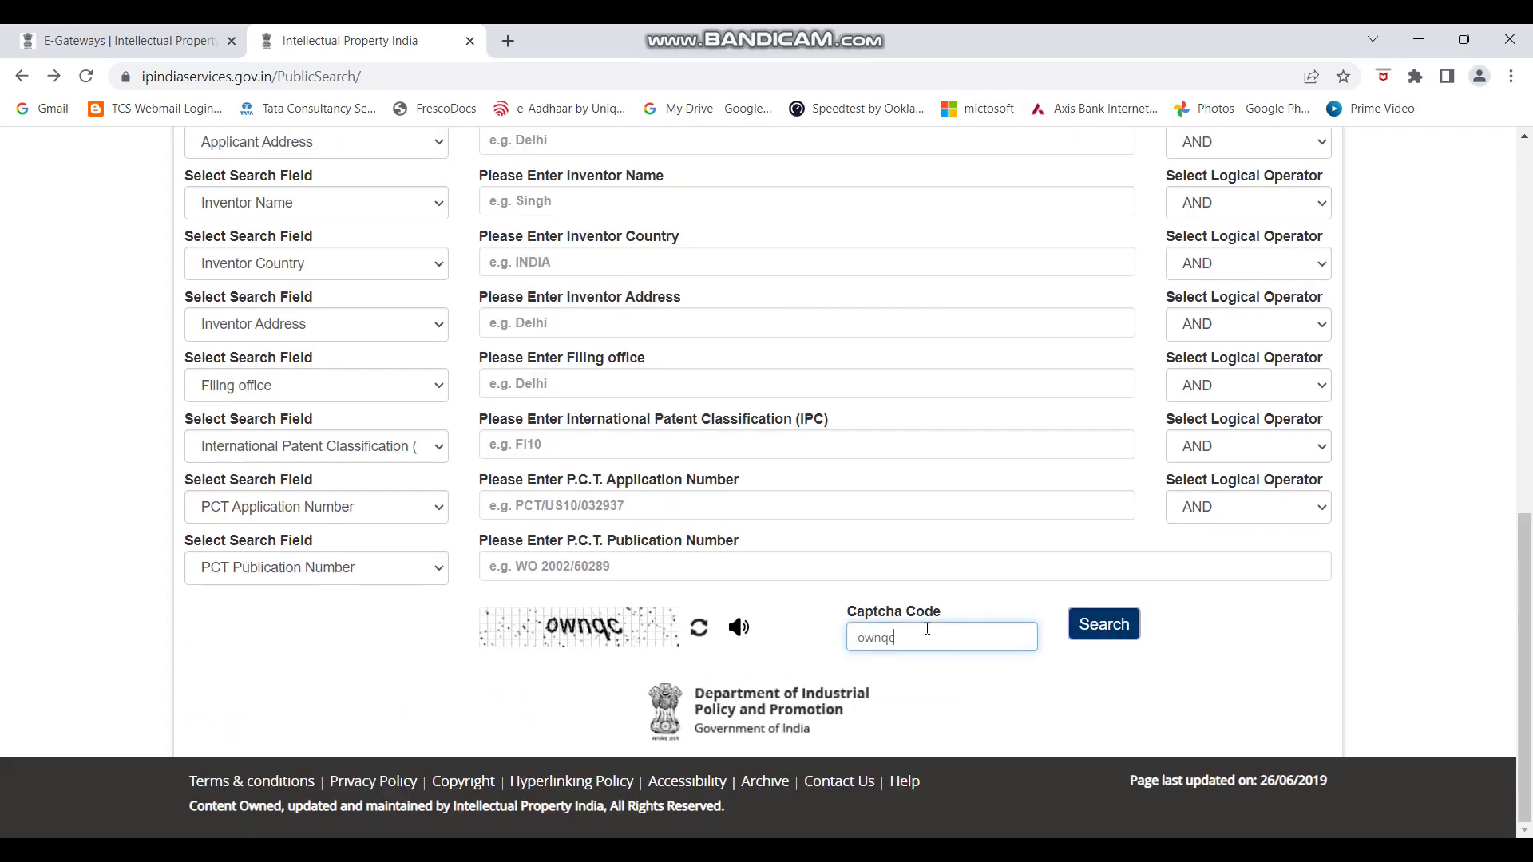
left_click(1120, 638)
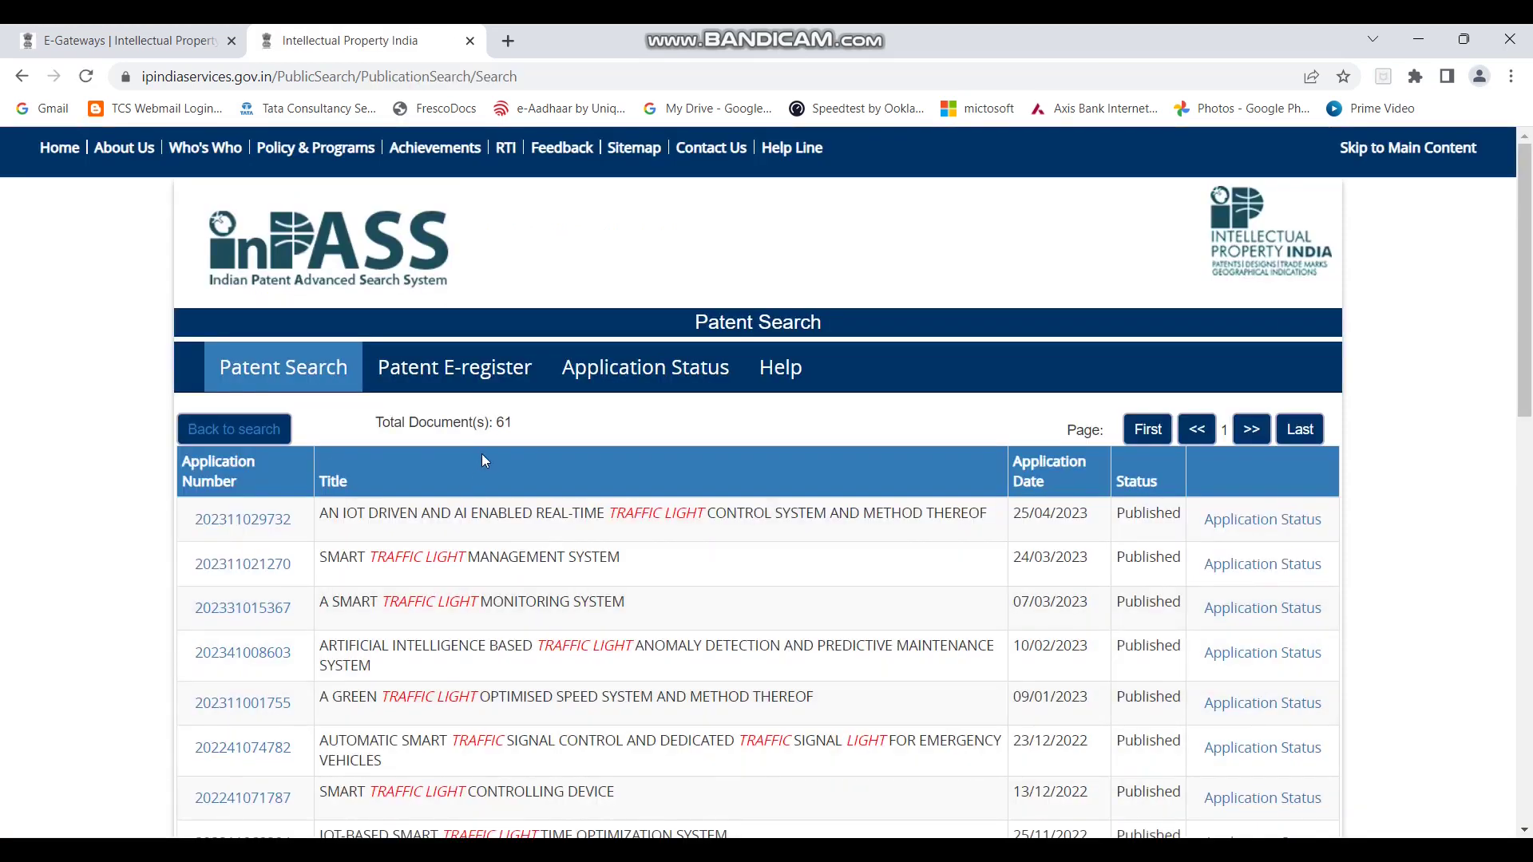
double_click(503, 423)
scroll(585, 545, "down", 1)
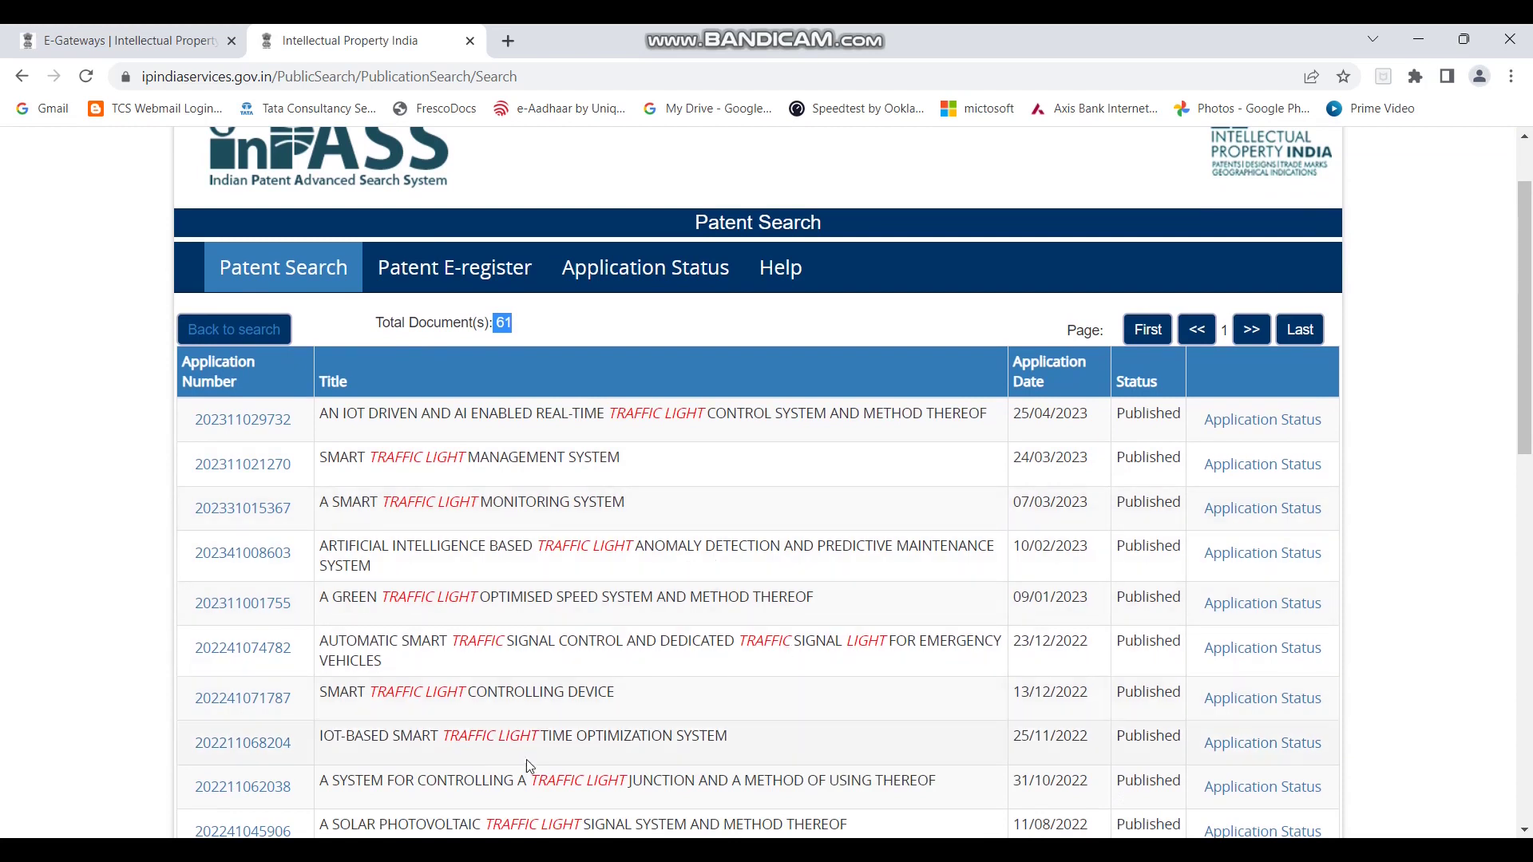
scroll(610, 790, "down", 1)
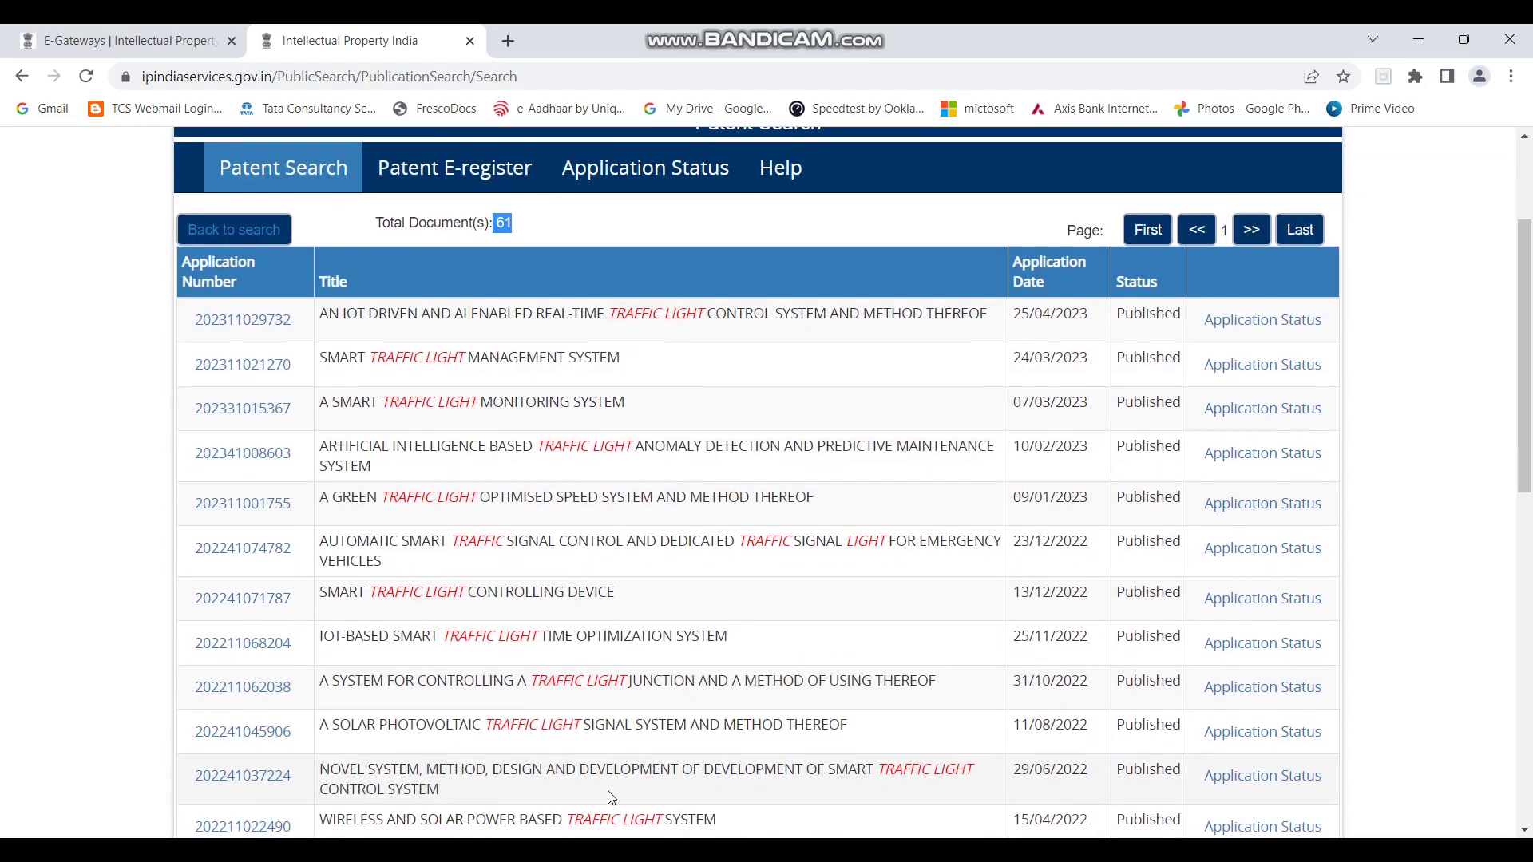
scroll(619, 790, "down", 2)
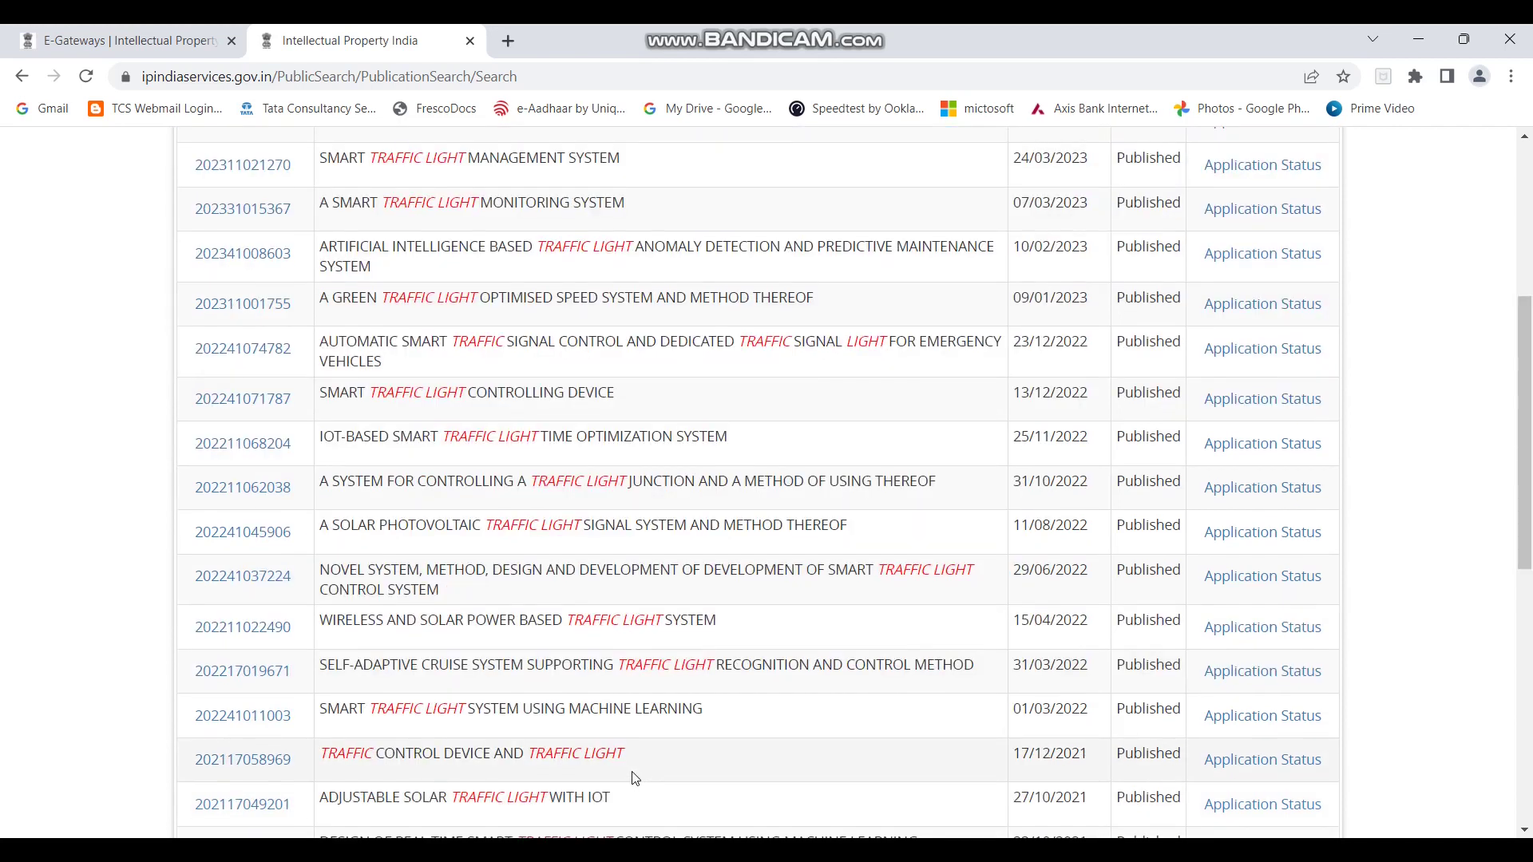
scroll(635, 779, "up", 3)
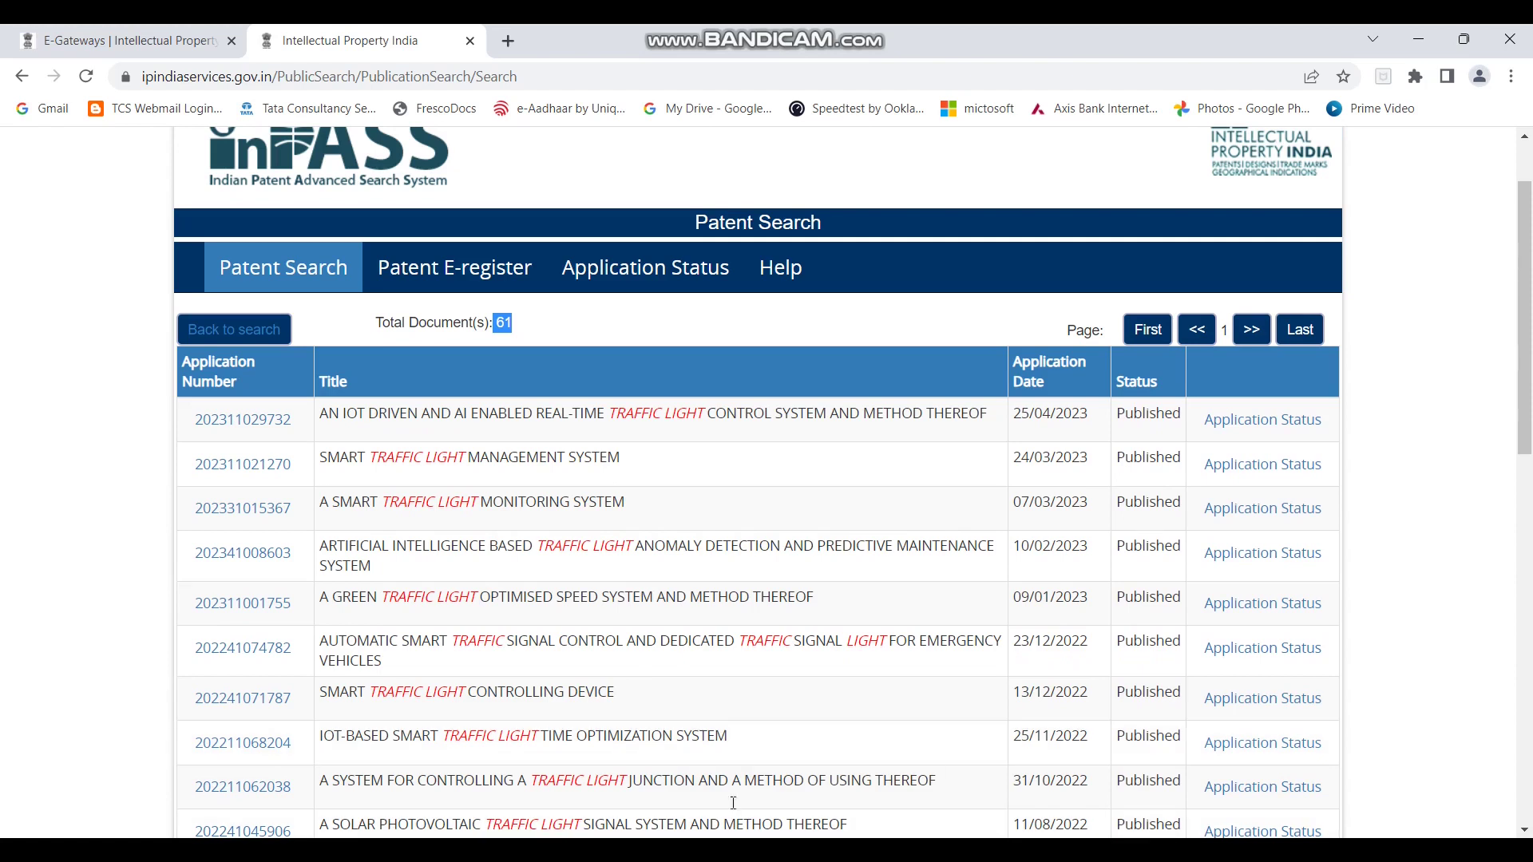
scroll(530, 615, "down", 3)
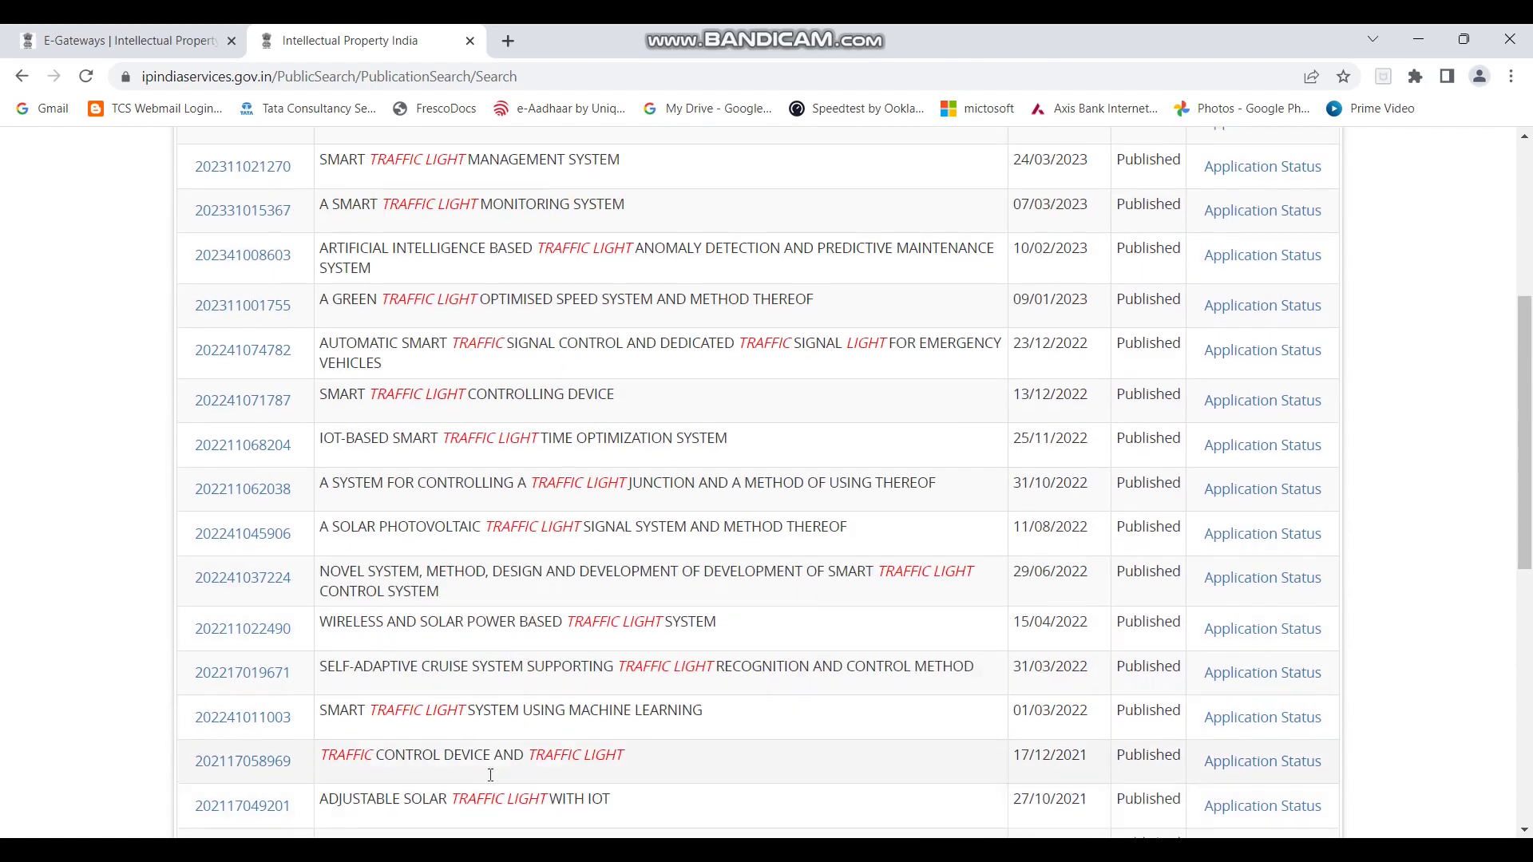
scroll(502, 747, "up", 4)
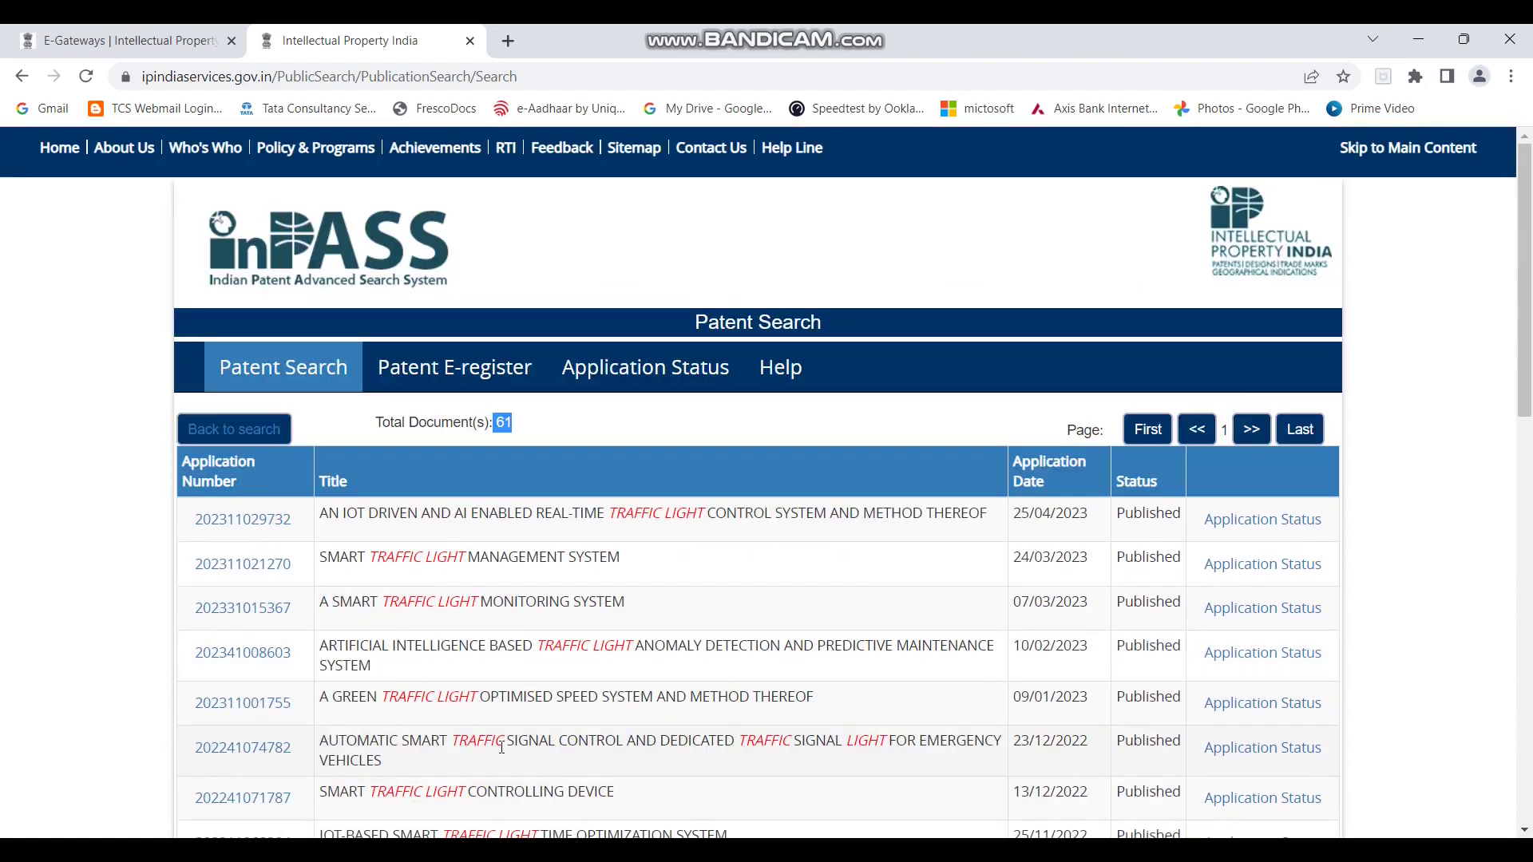
Back on the search form, replace the Title phrase with the single term 'Taraffic'.
left_click(278, 440)
left_click(582, 569)
left_click_drag(582, 569, 452, 565)
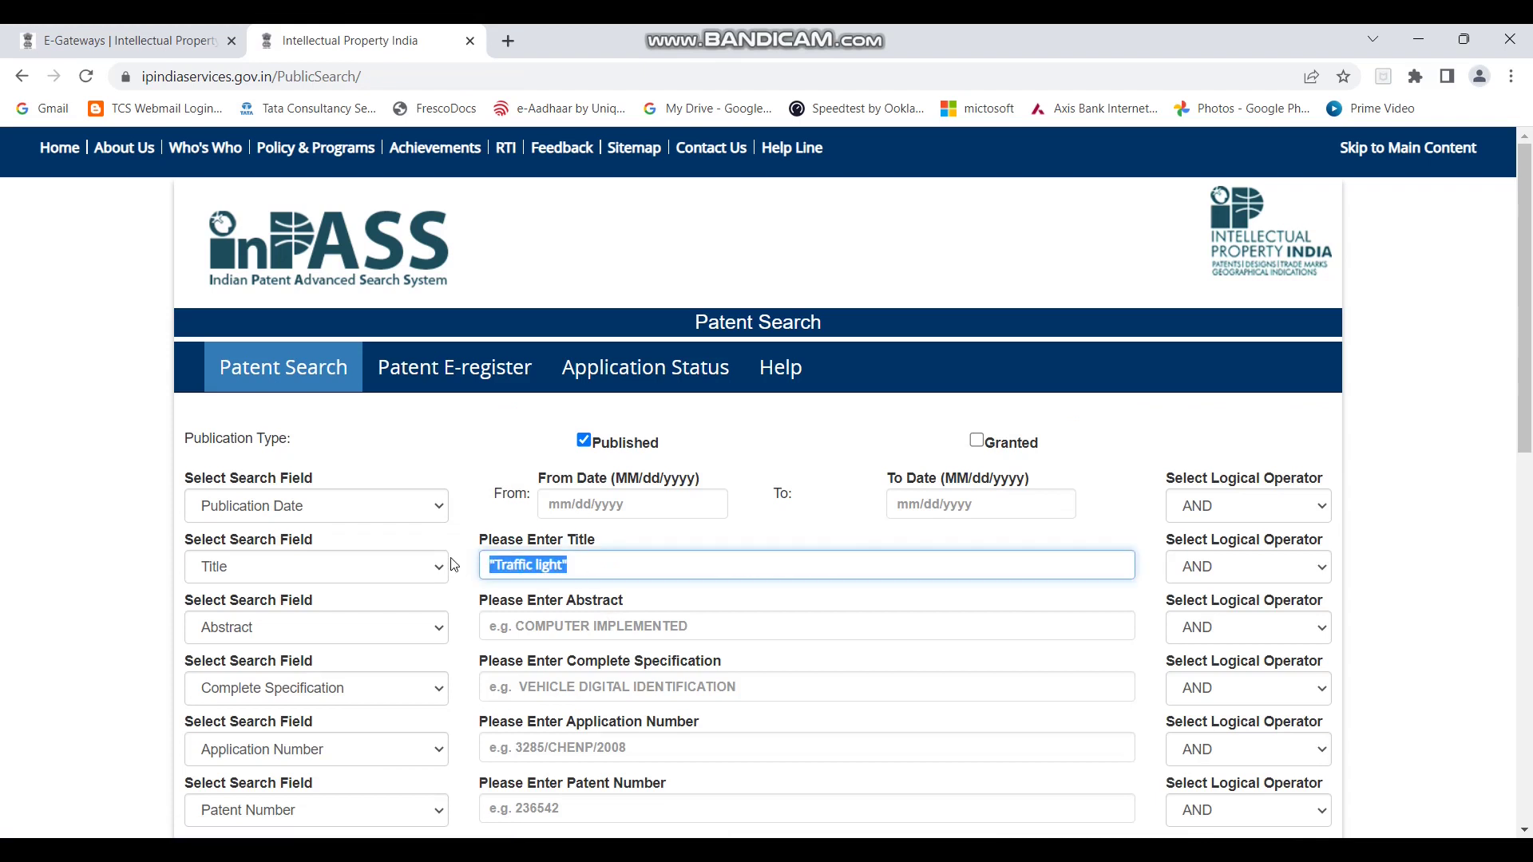
key("BackSpace")
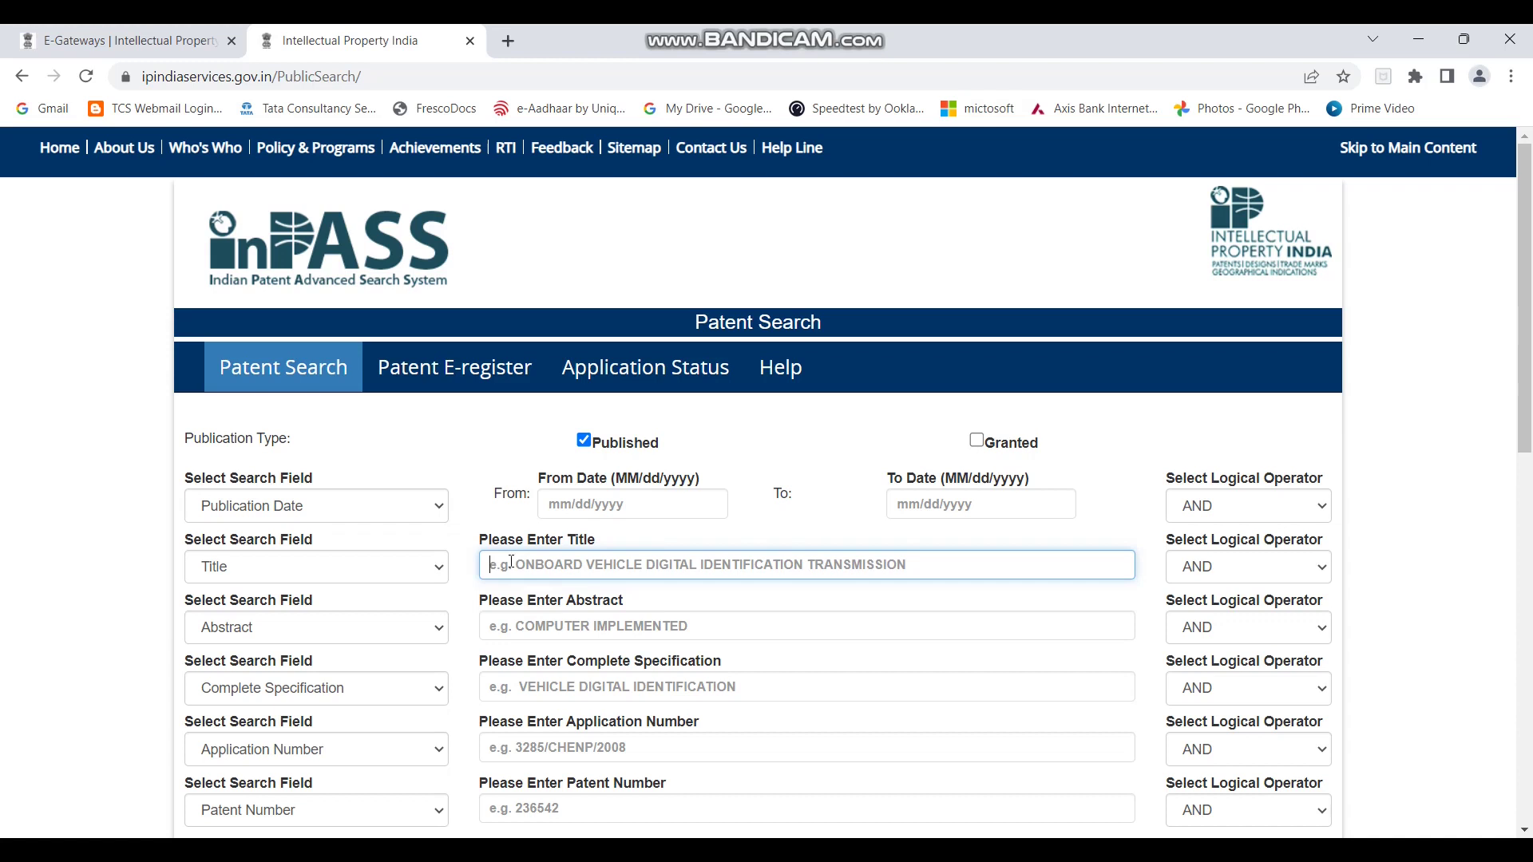
type("Ta")
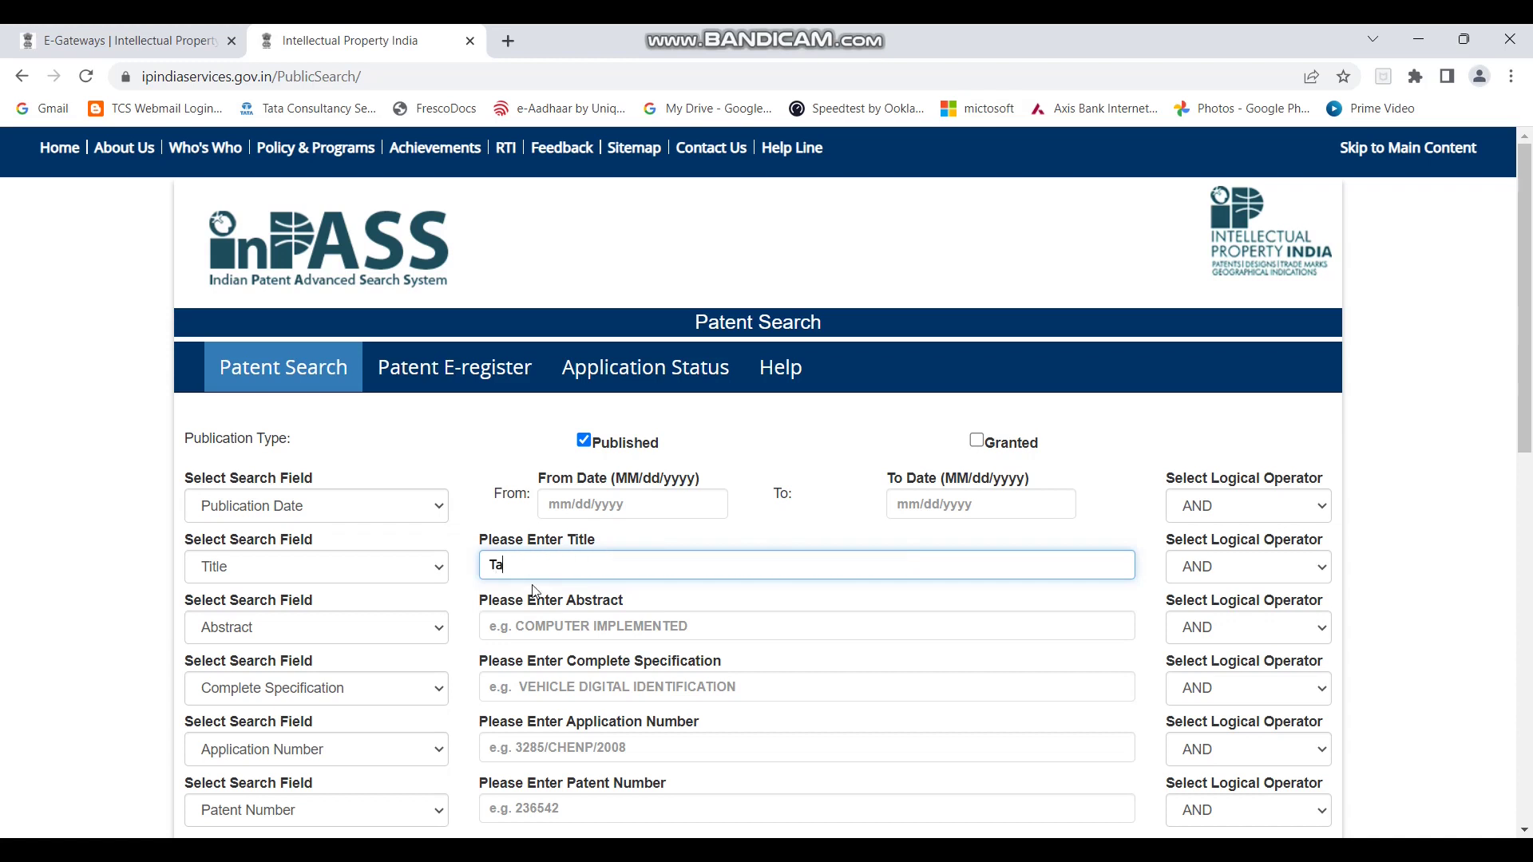
type("raffic")
Set the second search row to Title with the term light, fill the captcha and search.
left_click(428, 630)
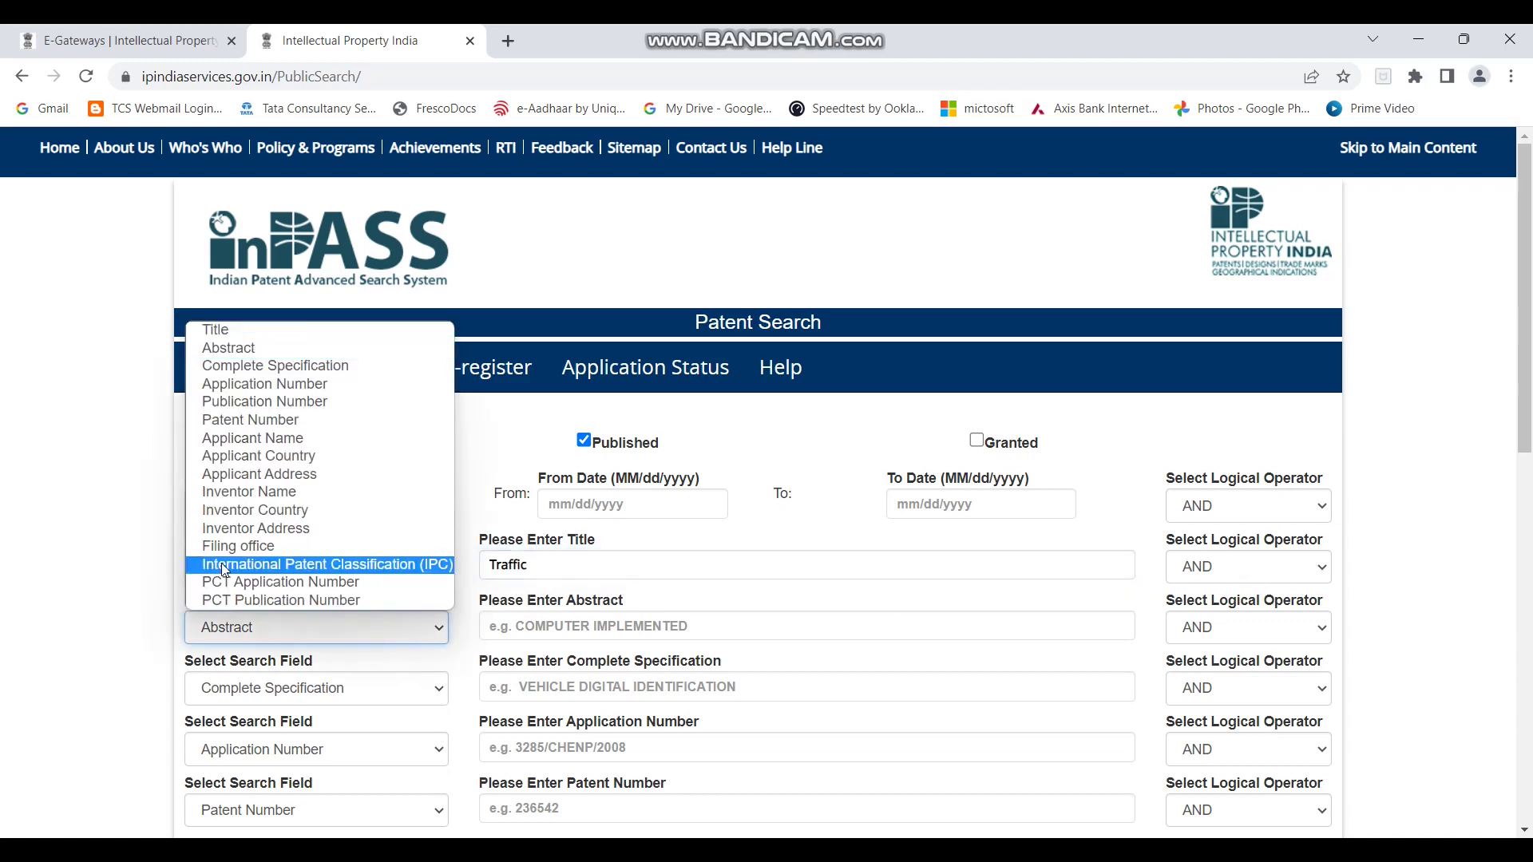
left_click(231, 330)
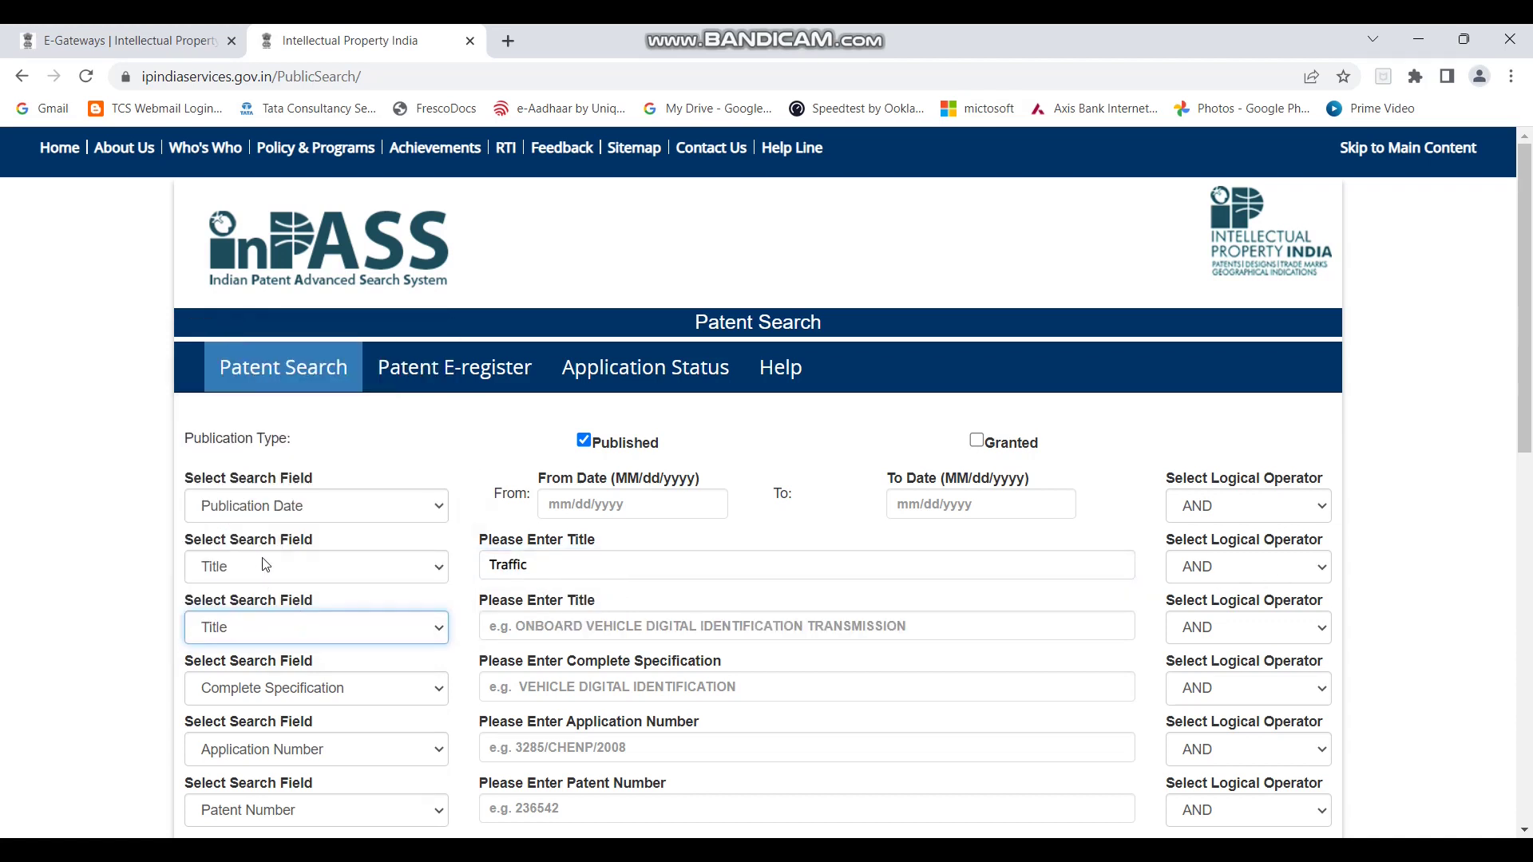
key("Tab")
type("light")
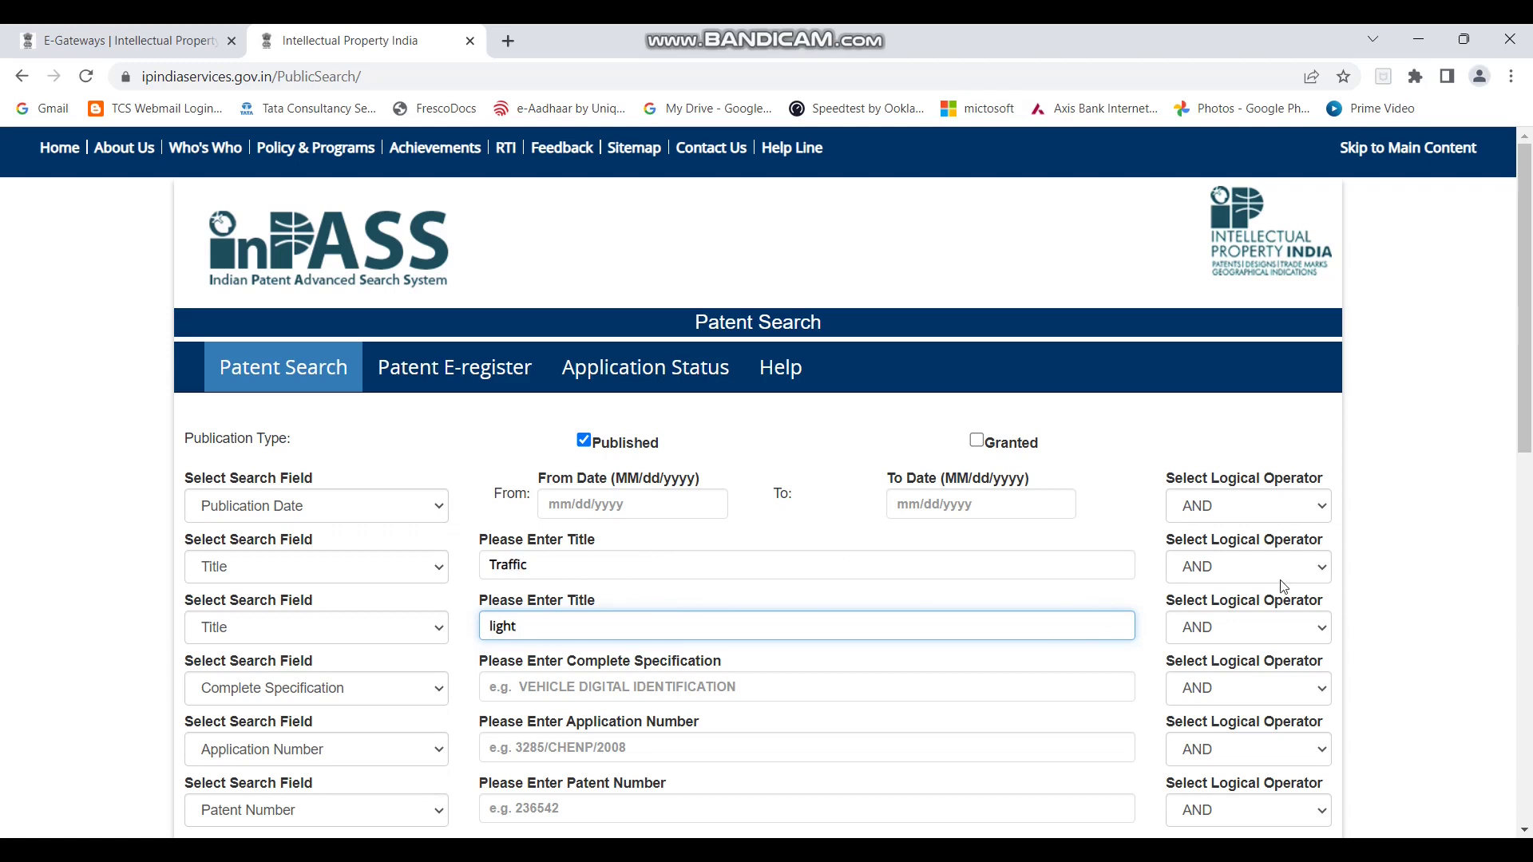
scroll(931, 753, "down", 10)
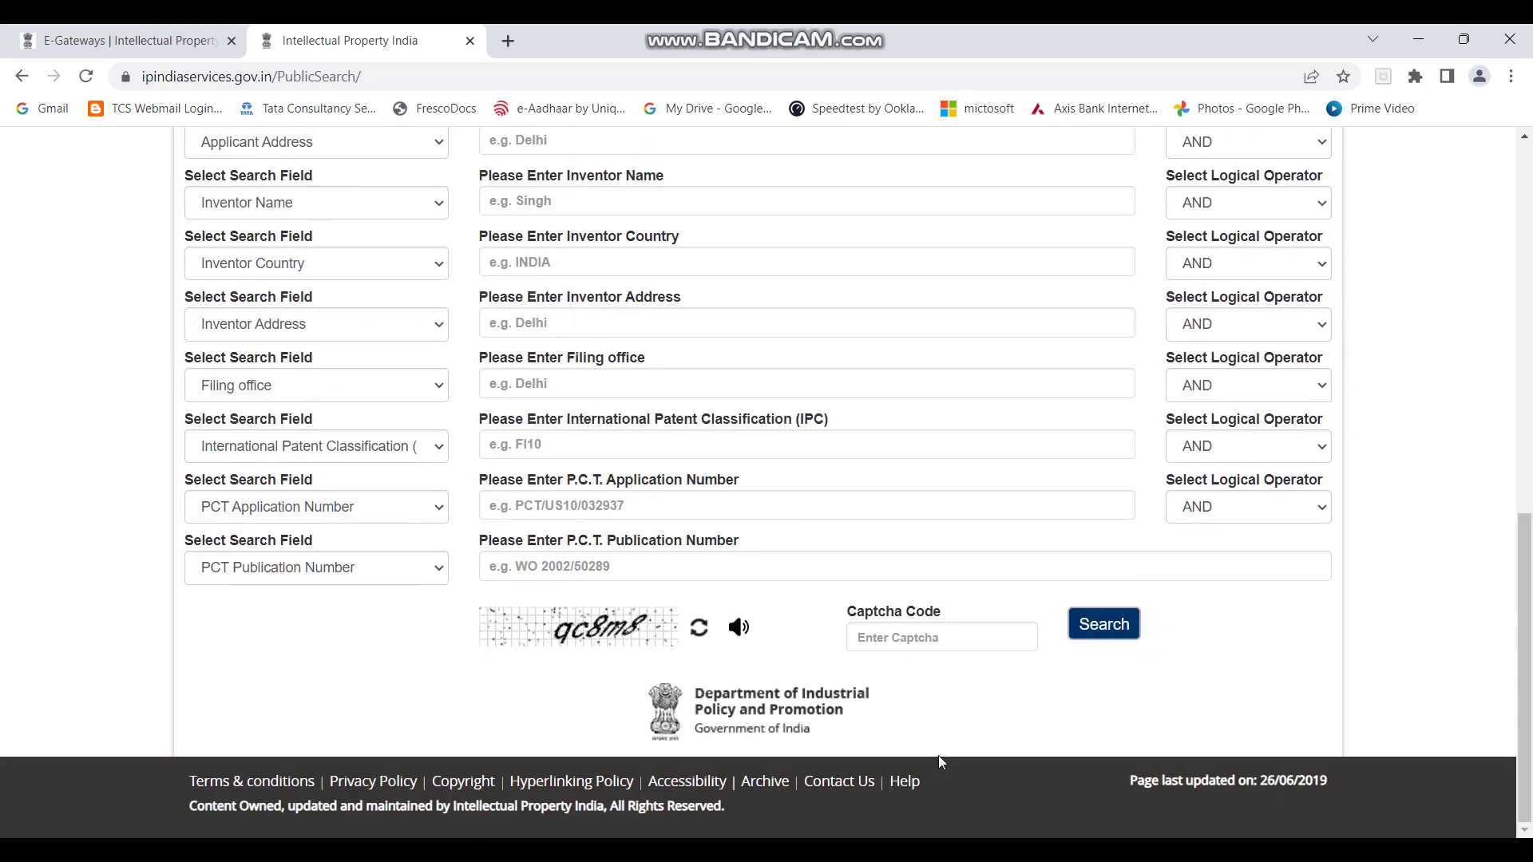
left_click(926, 636)
type("q")
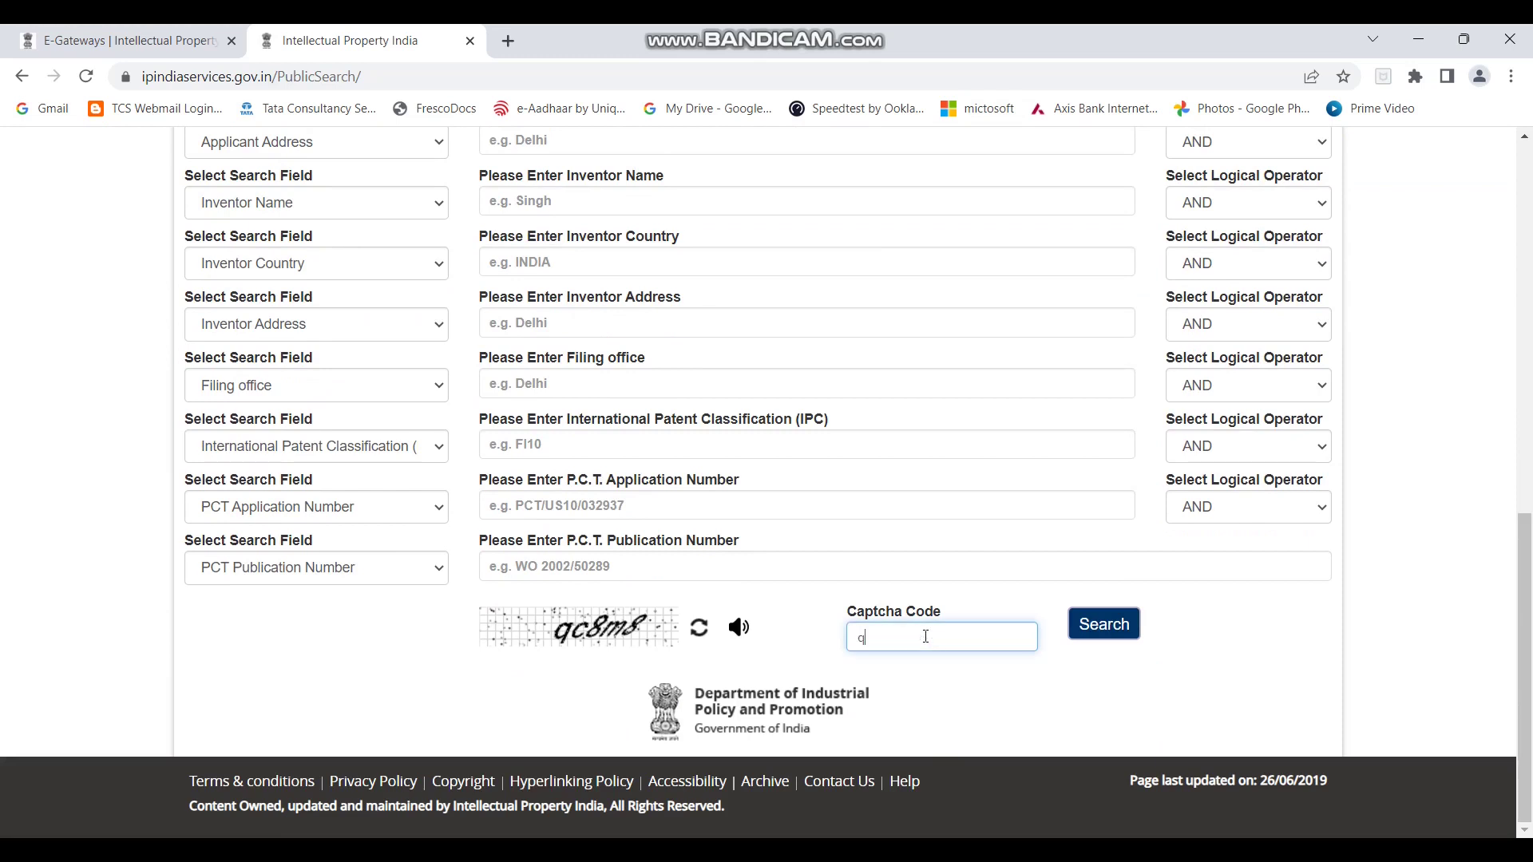
type("c8m8")
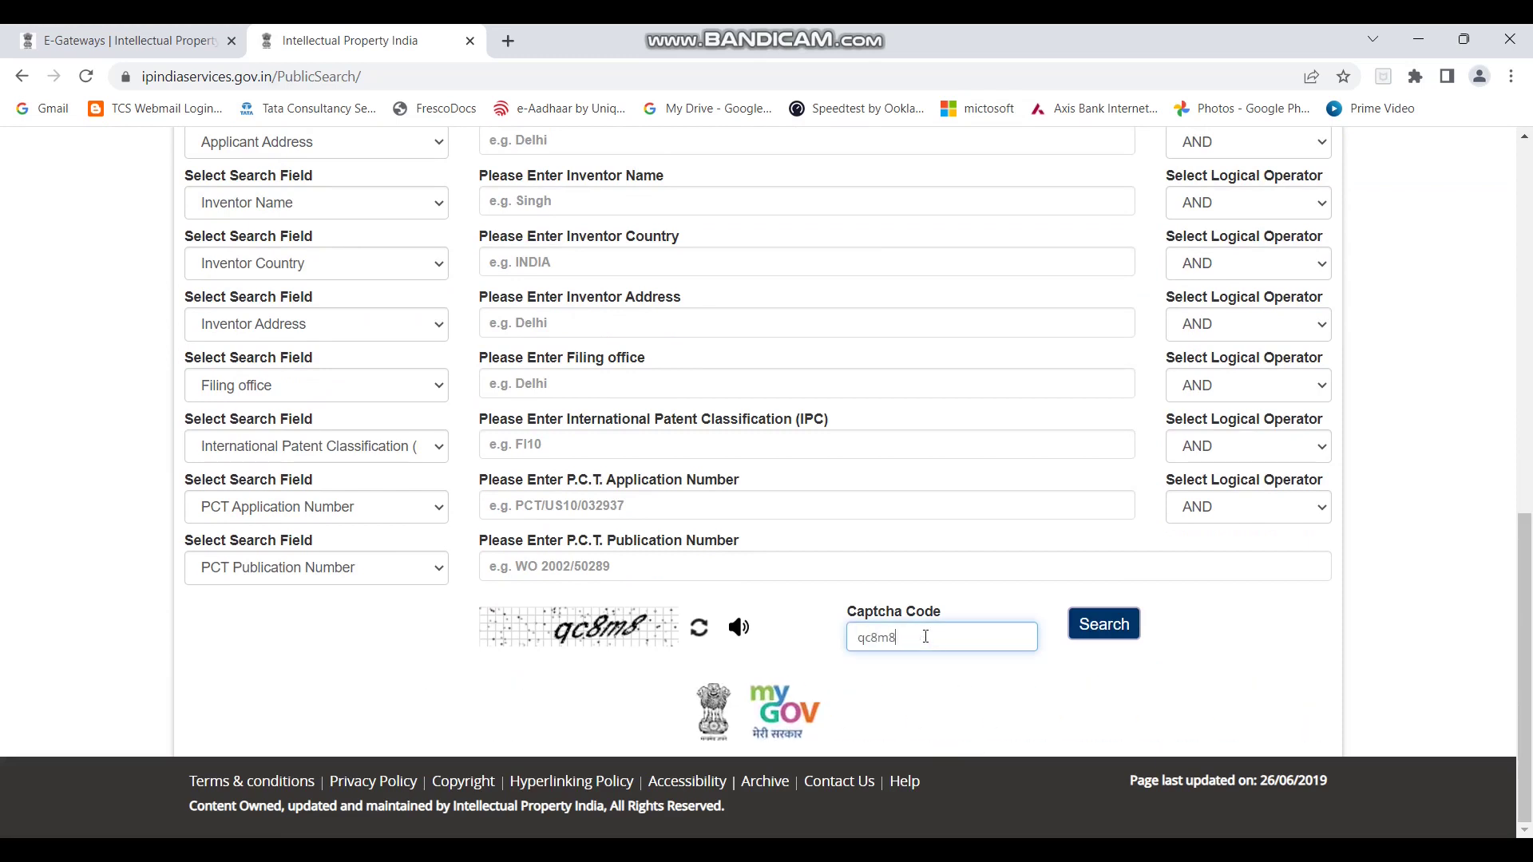
left_click(1086, 621)
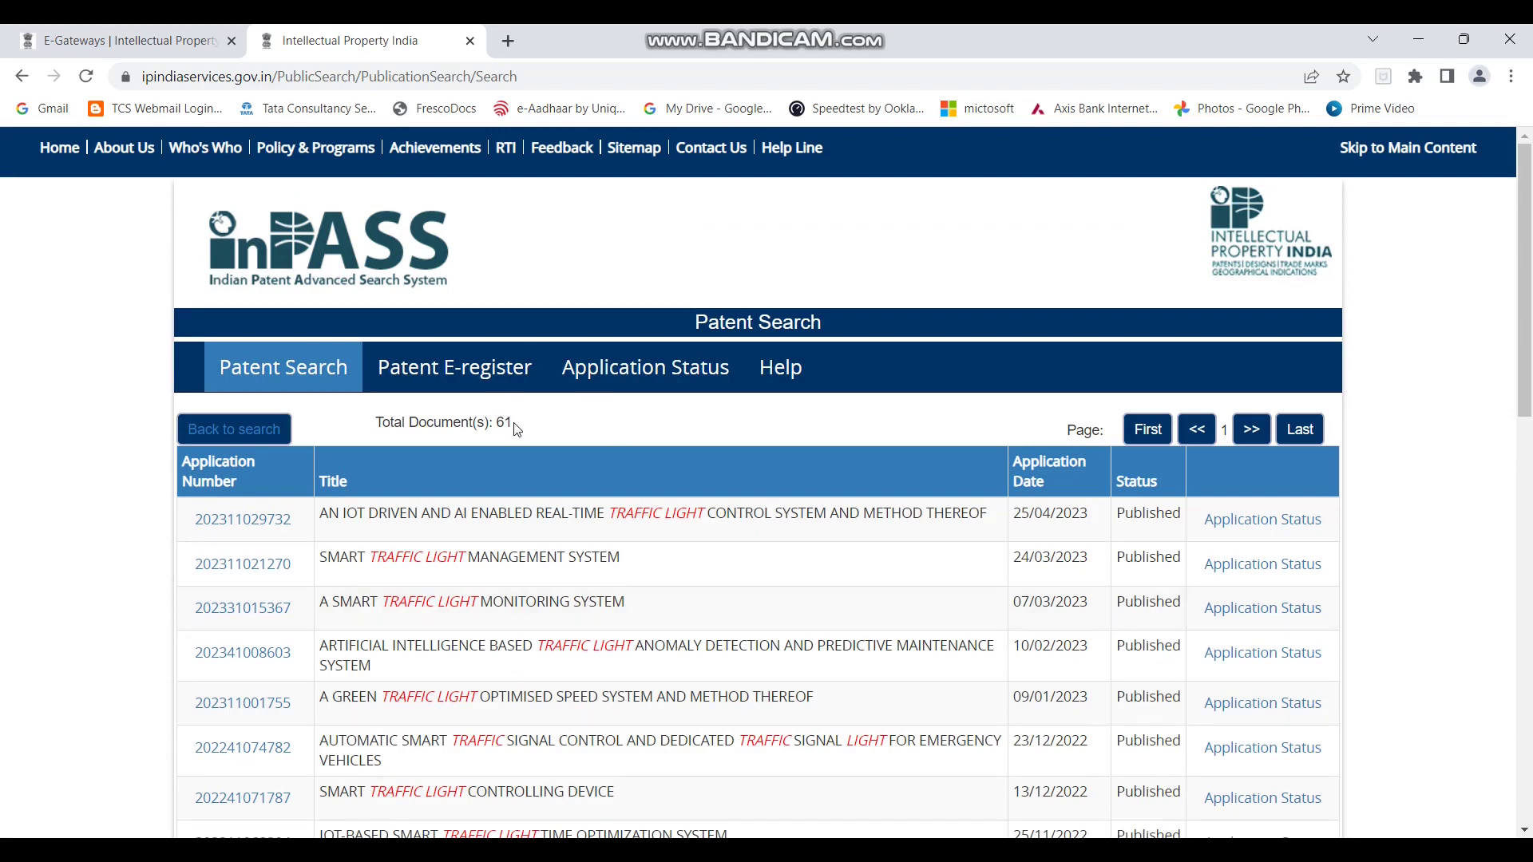
Back on the search form, switch the first row to Complete Specification and quote the phrase "Traffic light".
left_click(237, 439)
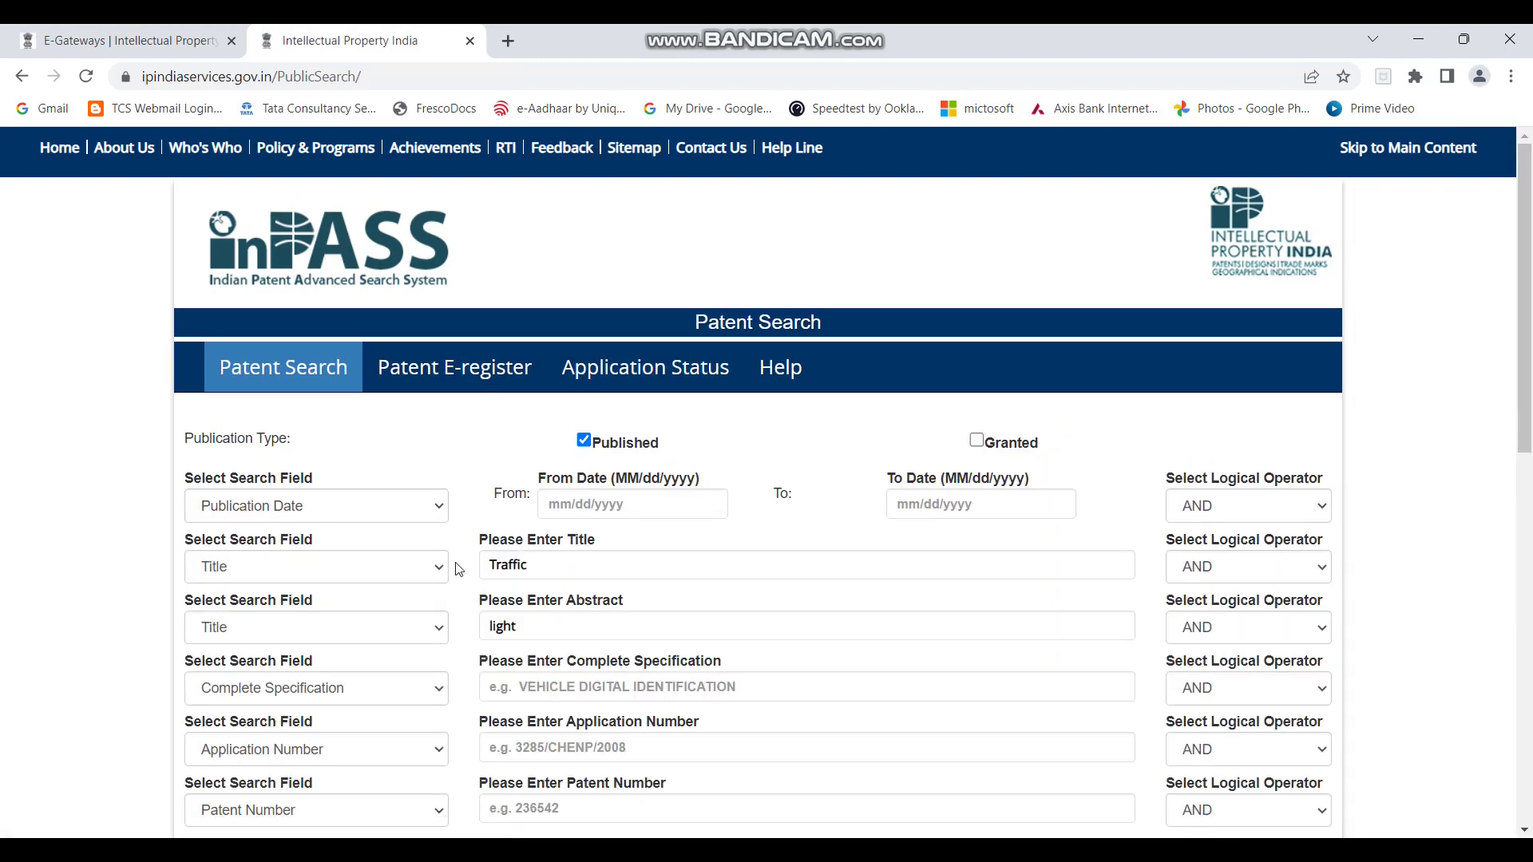
left_click_drag(521, 628, 471, 633)
key("BackSpace")
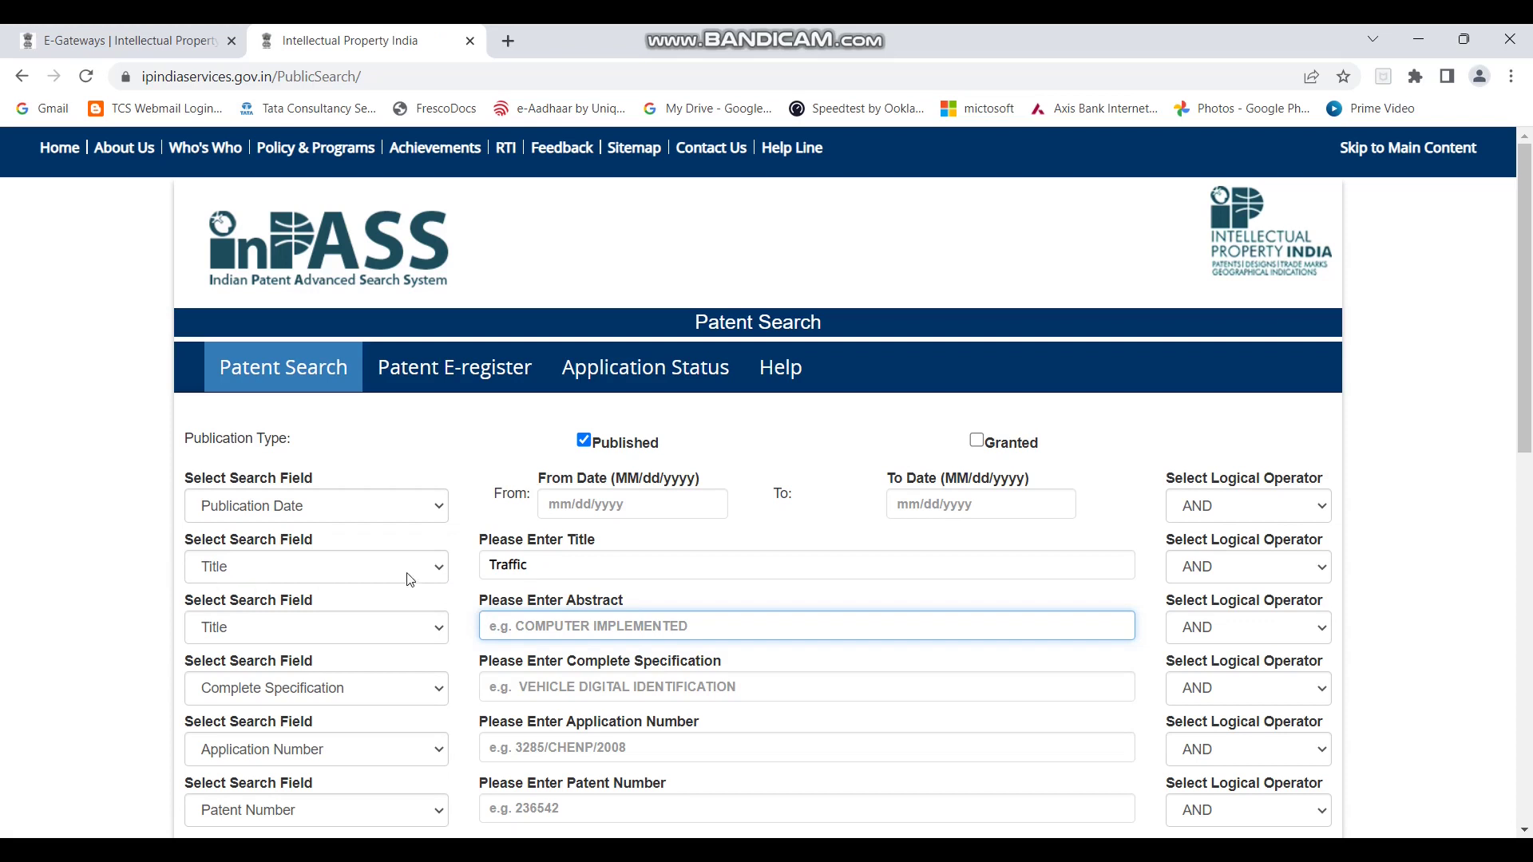
left_click(439, 580)
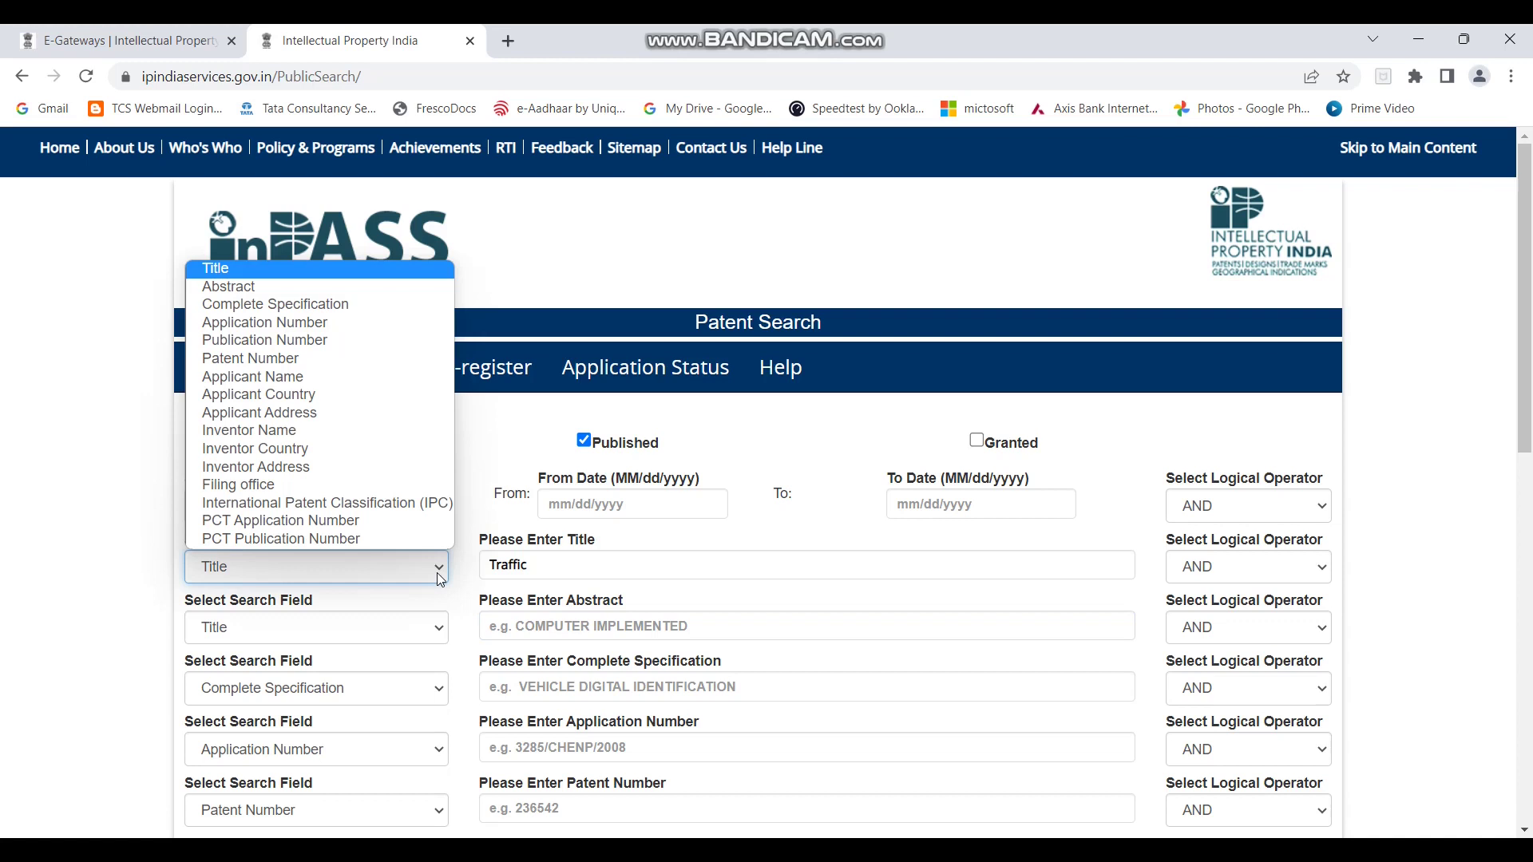
left_click(277, 308)
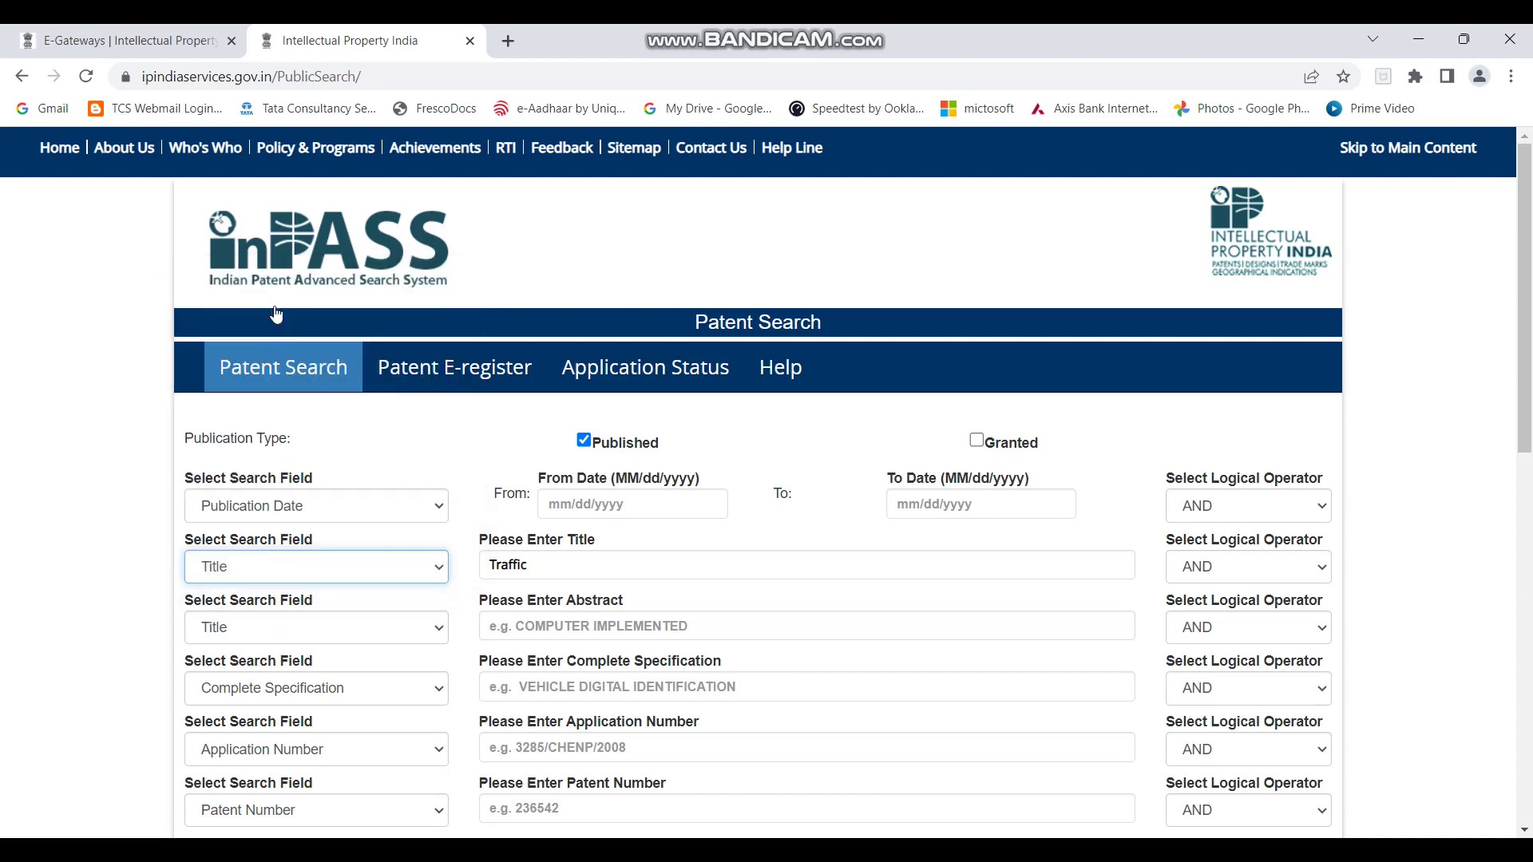
left_click(487, 565)
type("\"")
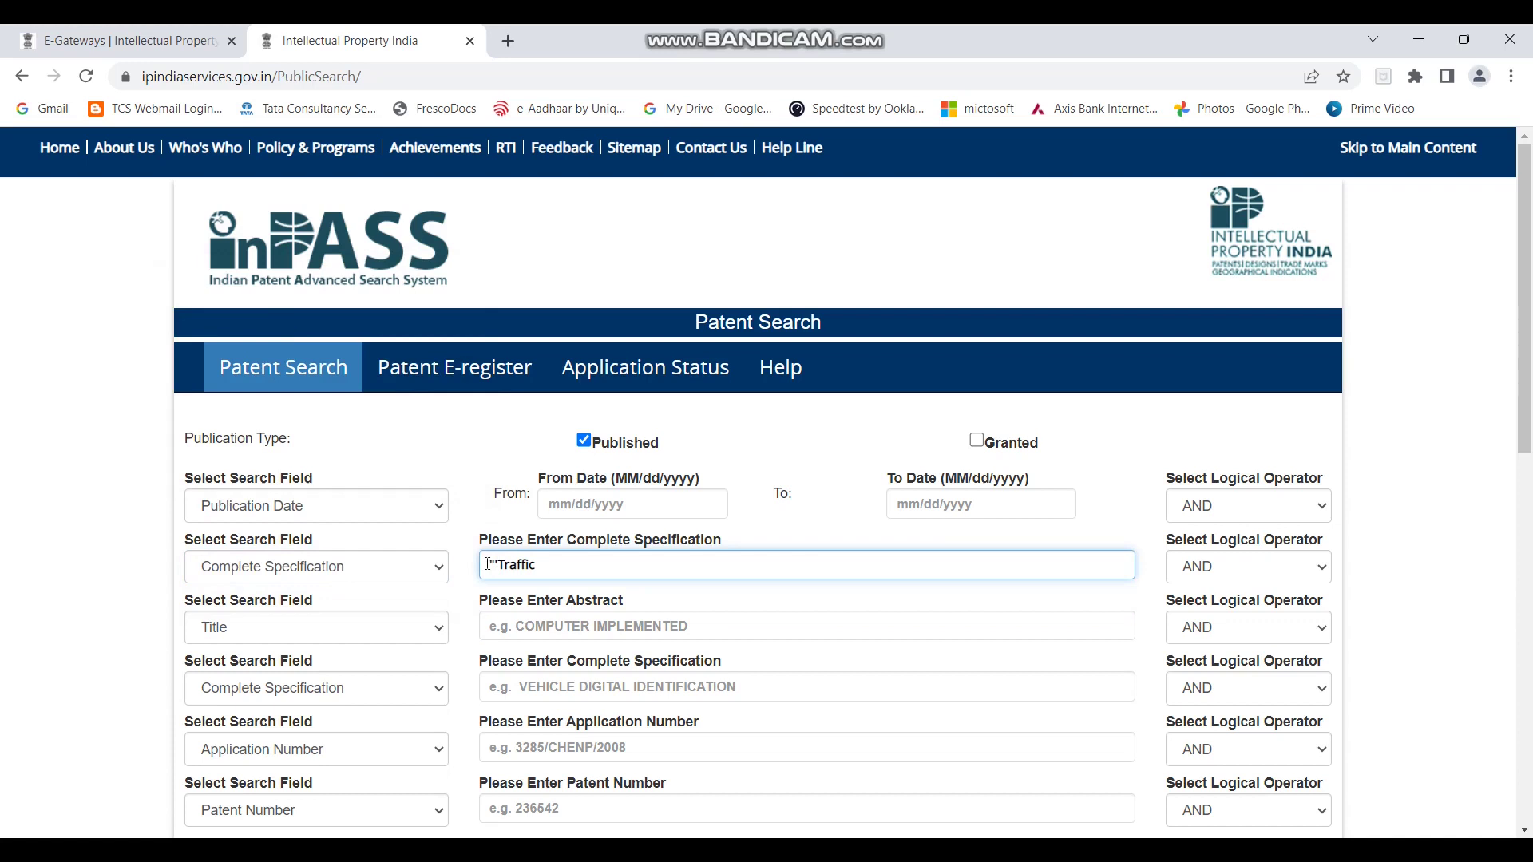
type("light\"")
Enter the captcha code and run the search, returning 12485 published patents.
scroll(862, 702, "down", 10)
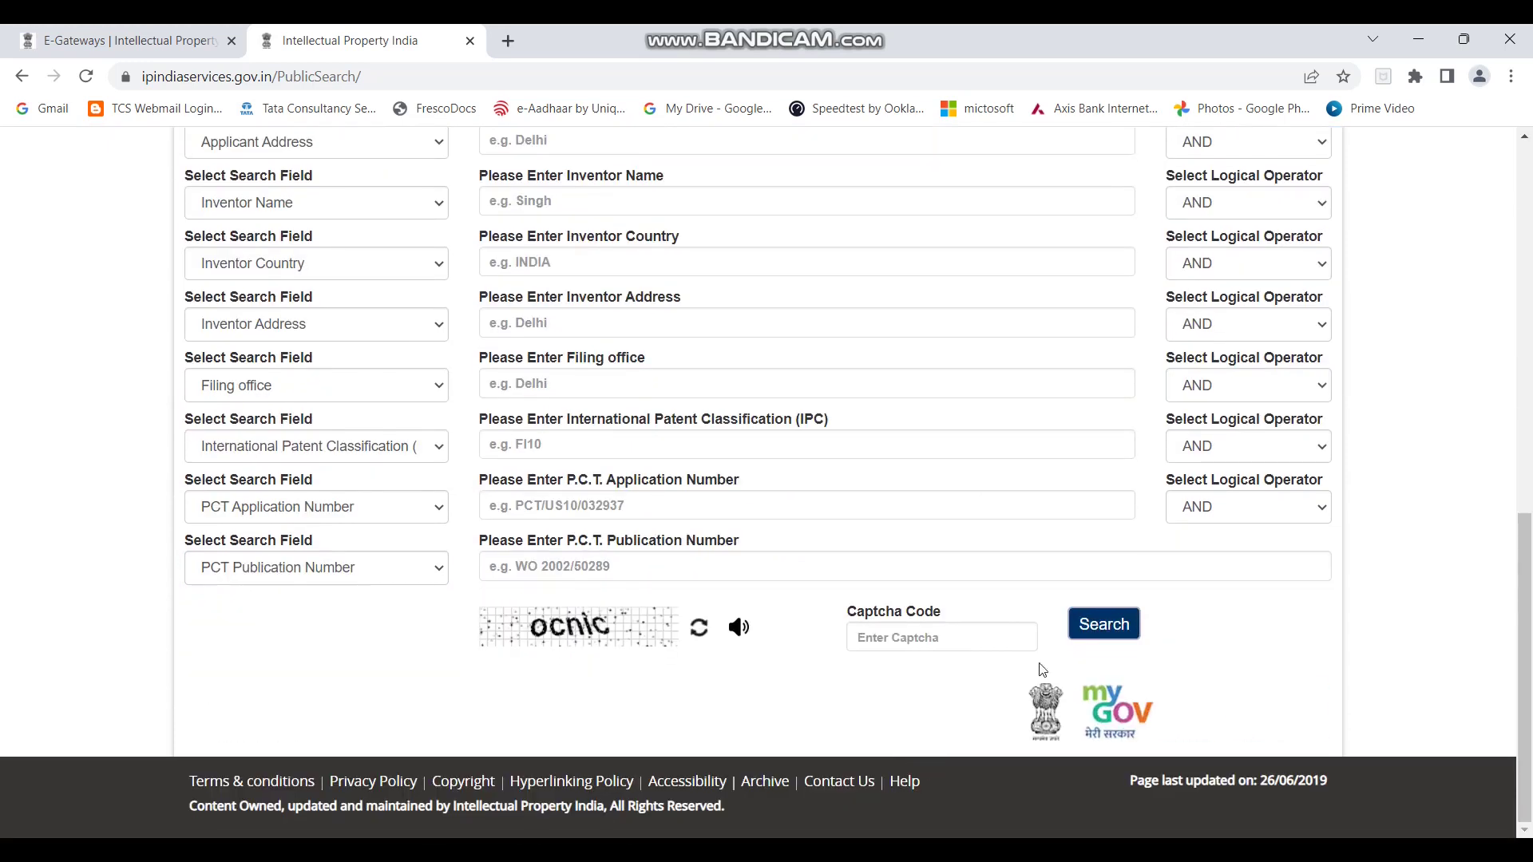
left_click(968, 636)
type("oc")
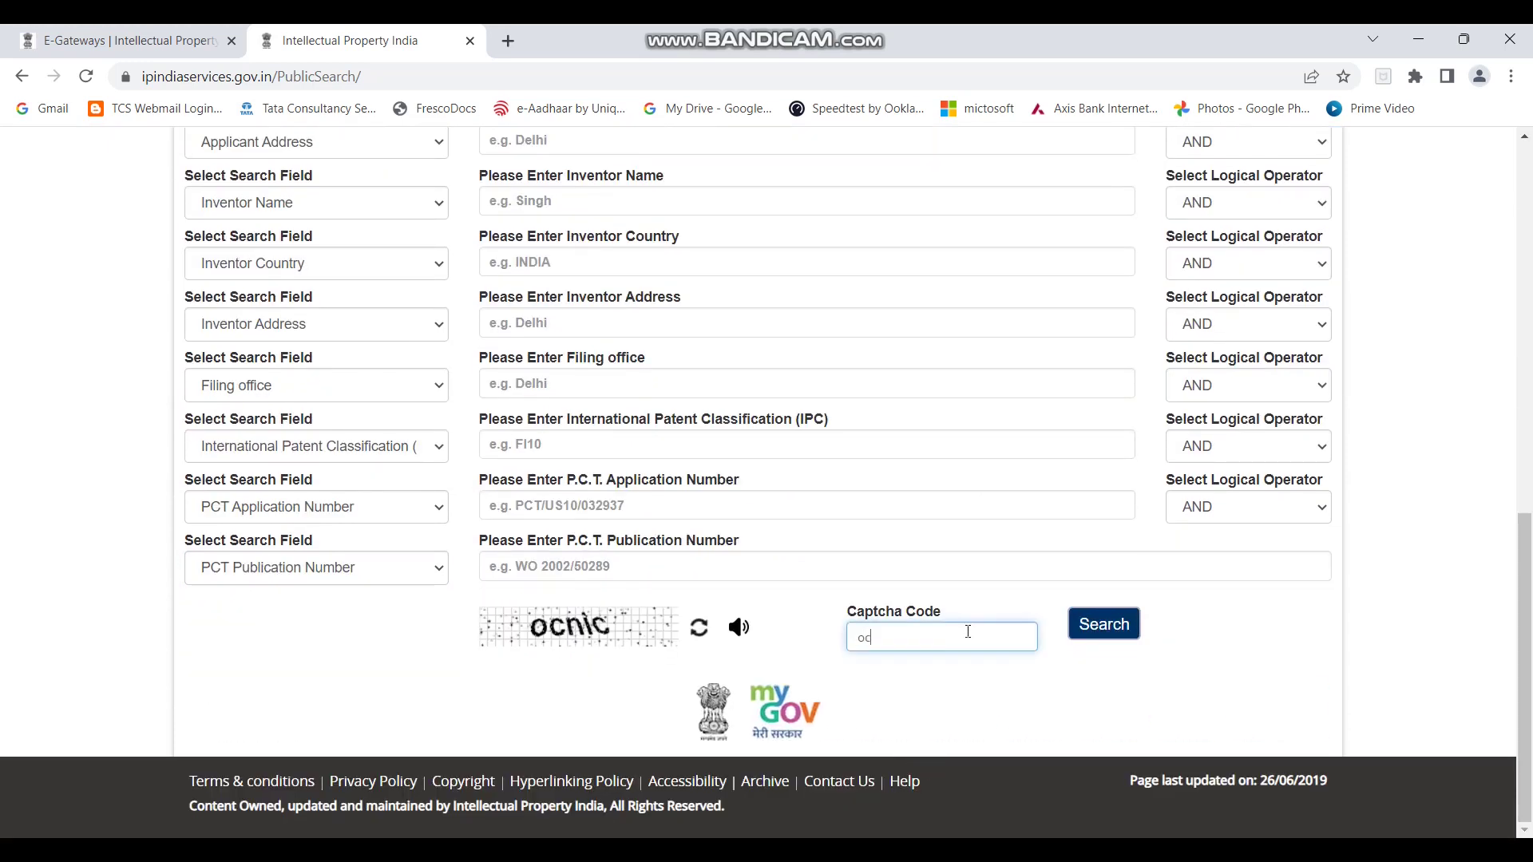
type("nic")
left_click(1100, 635)
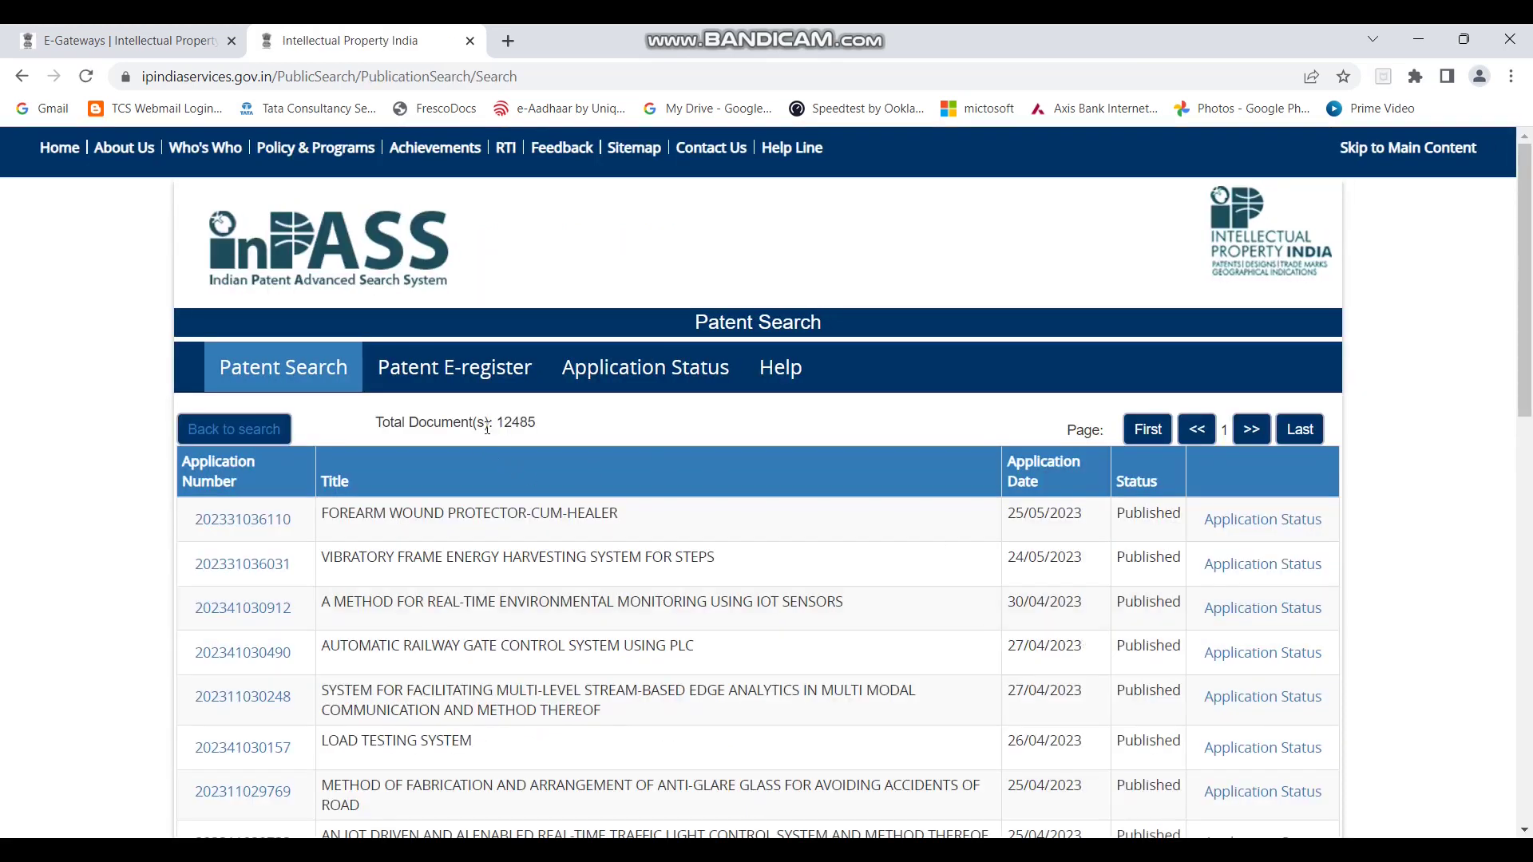
left_click_drag(503, 424, 561, 437)
double_click(551, 431)
Clear the quoted Traffic light phrase and switch the first row back to Title.
left_click(253, 436)
scroll(596, 581, "down", 3)
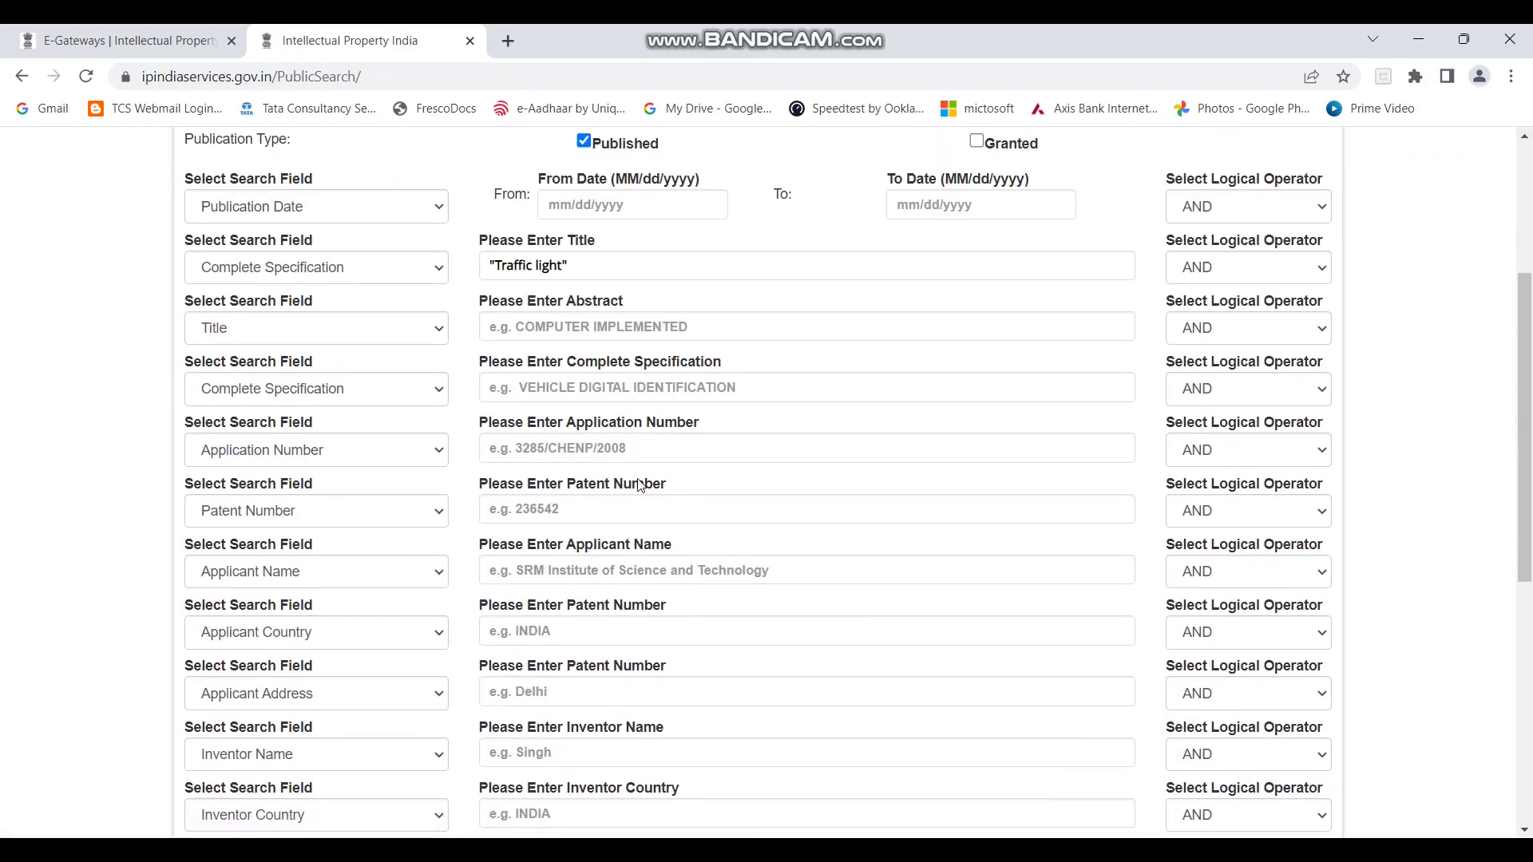
left_click_drag(570, 266, 457, 266)
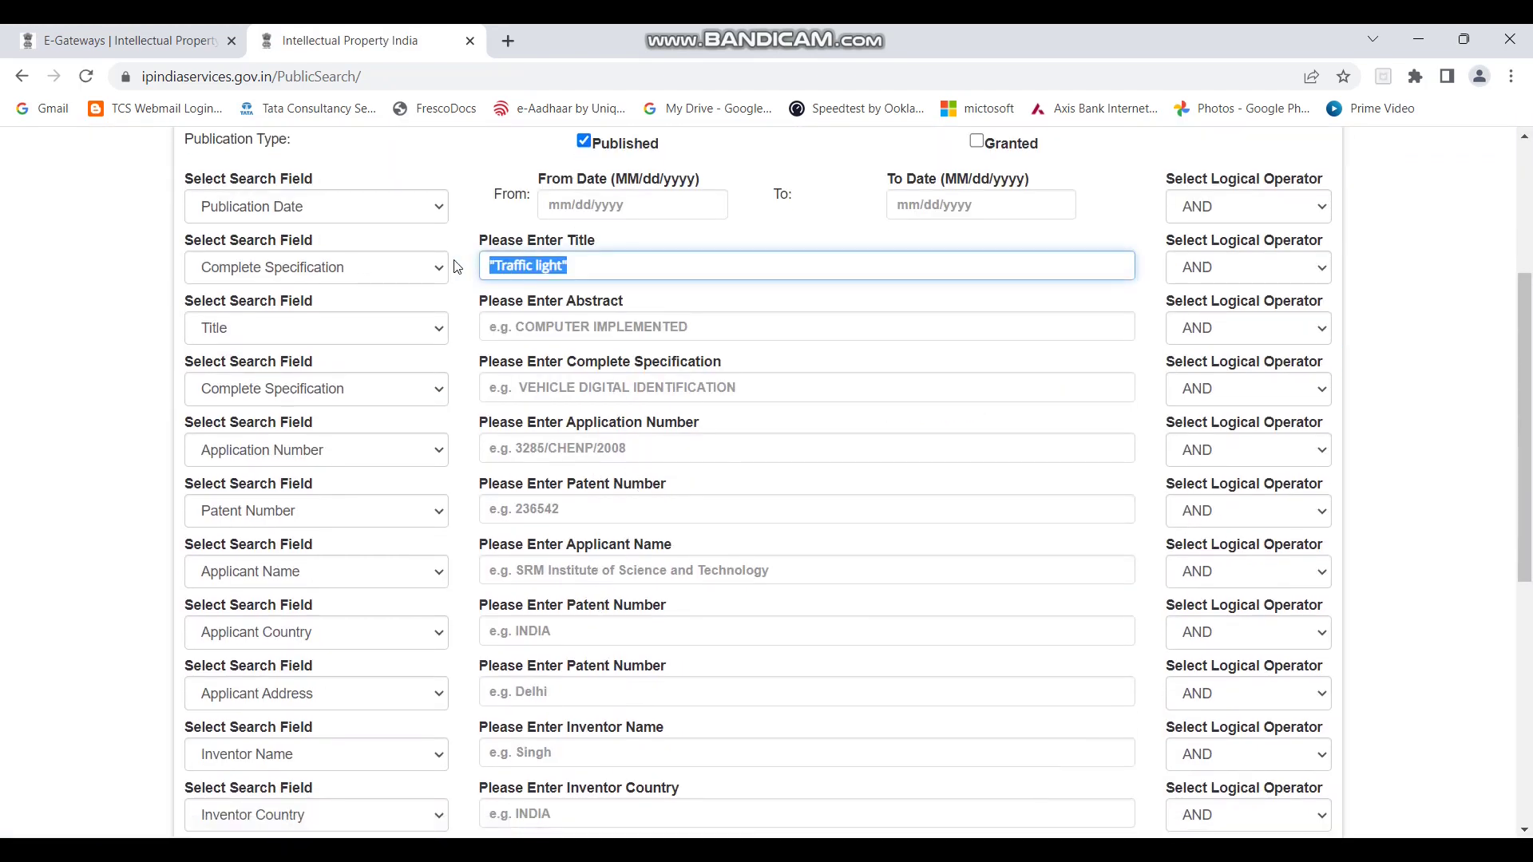
key("BackSpace")
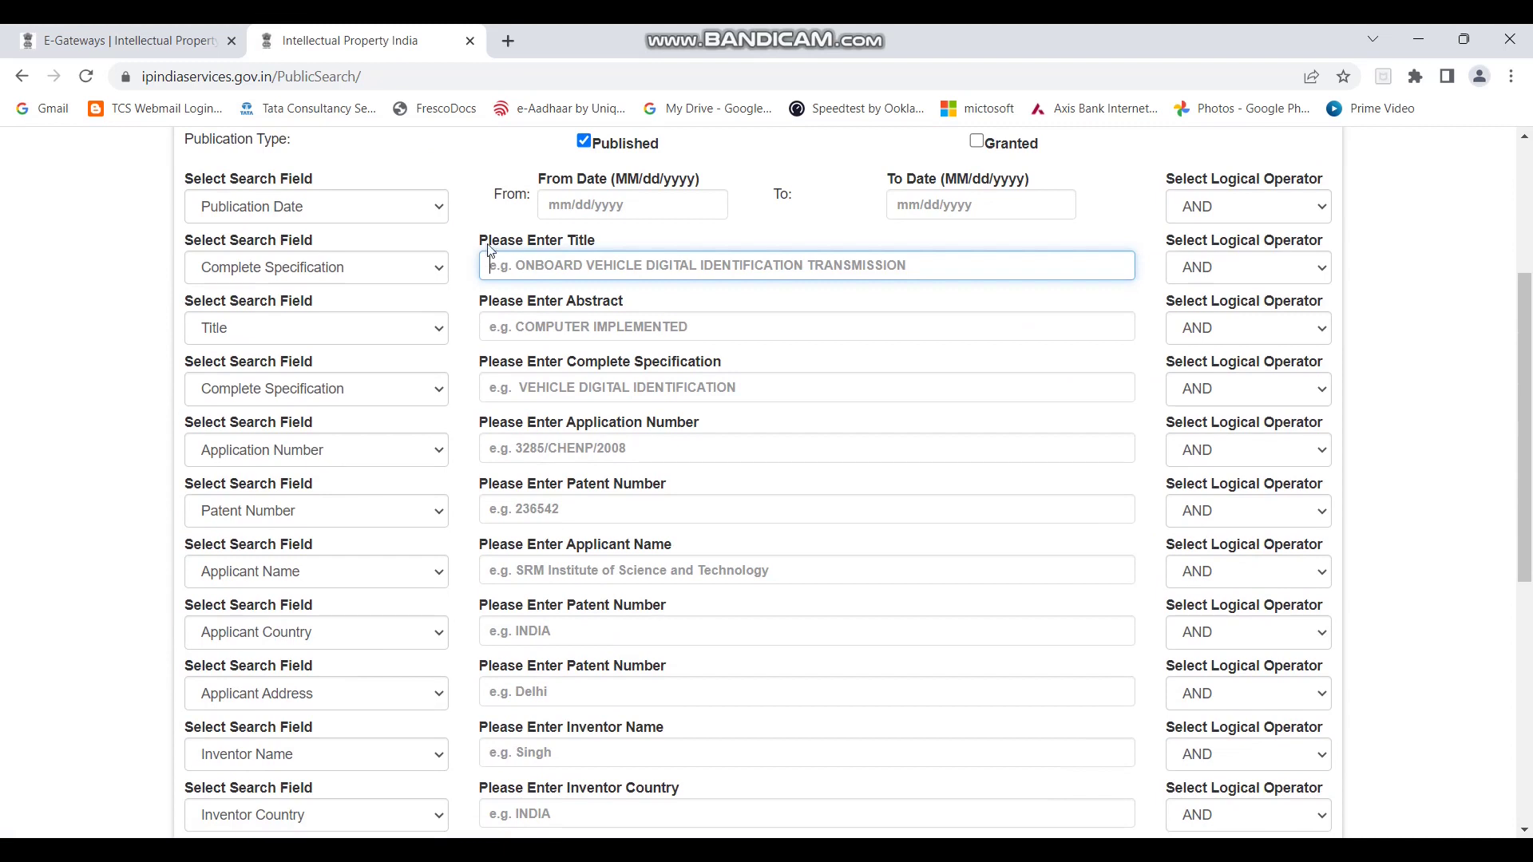
left_click(441, 265)
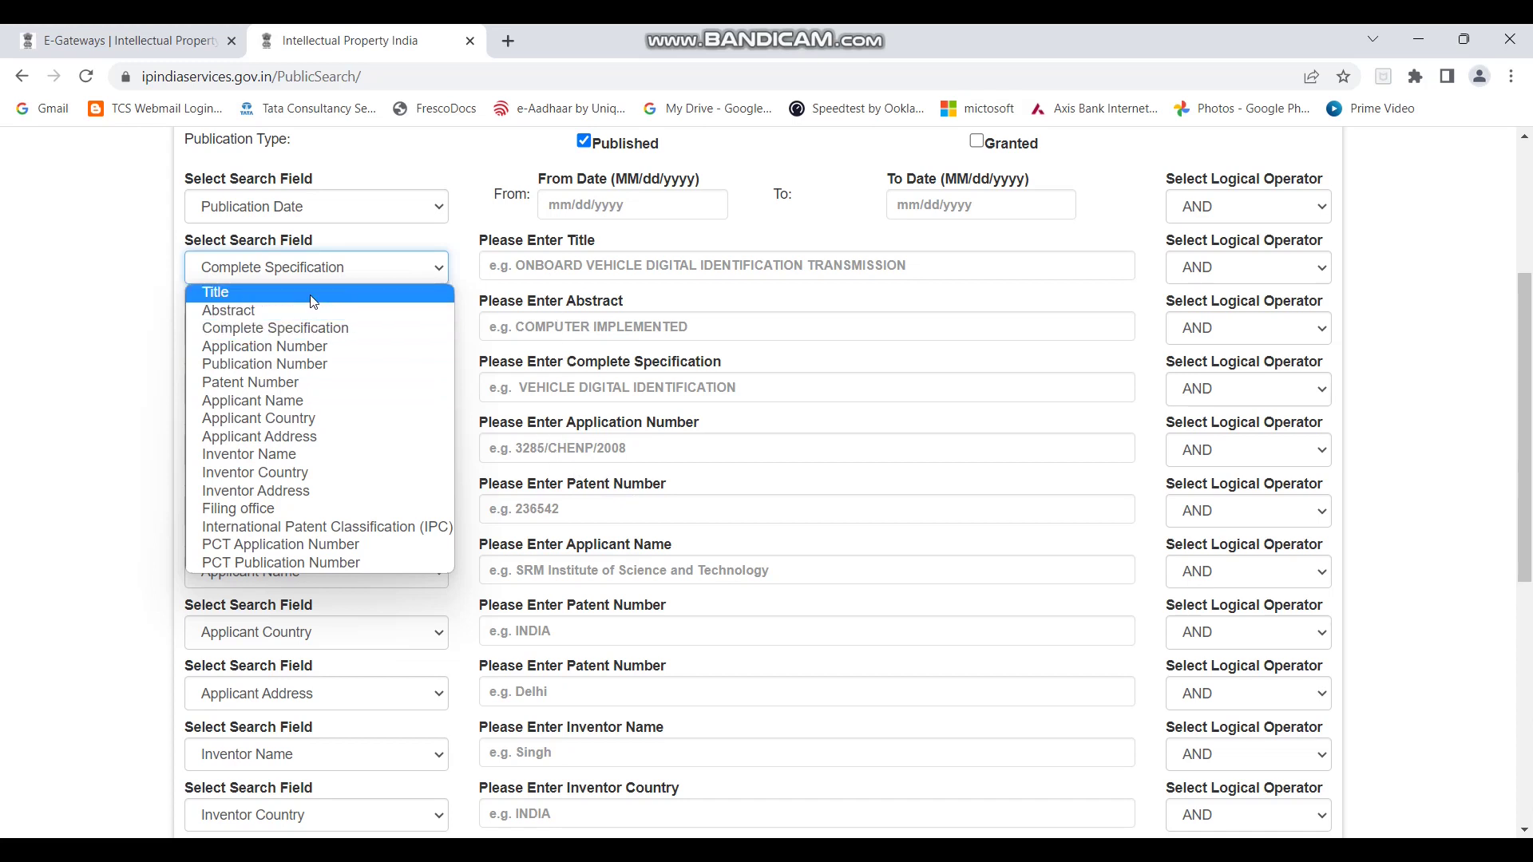
left_click(231, 292)
Search titles for traffic light with the captcha filled in, getting 7144 results.
left_click(561, 273)
type("tra")
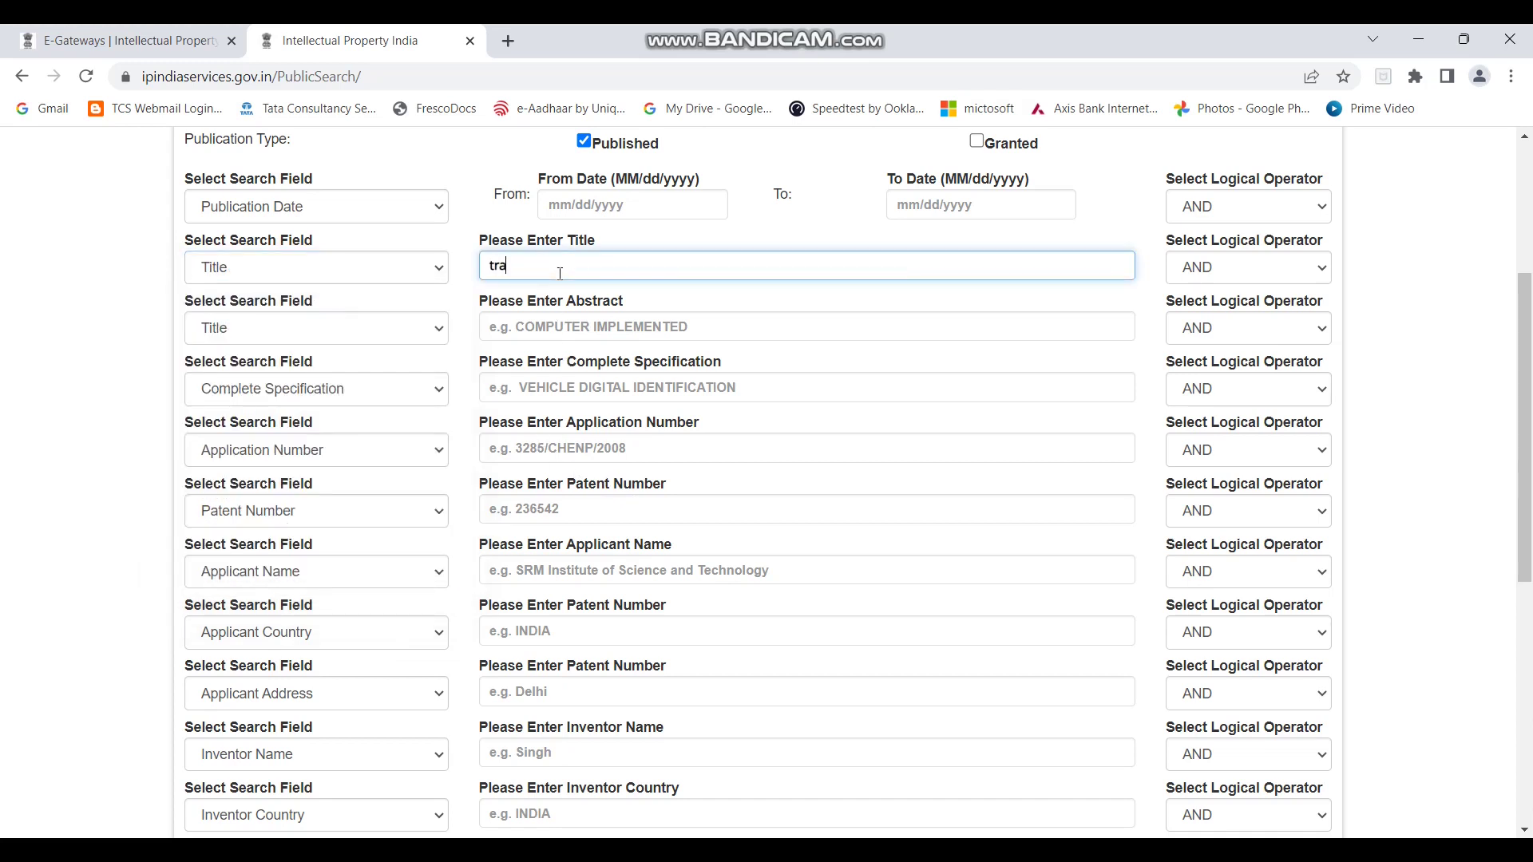
type("ffic light")
key("Return")
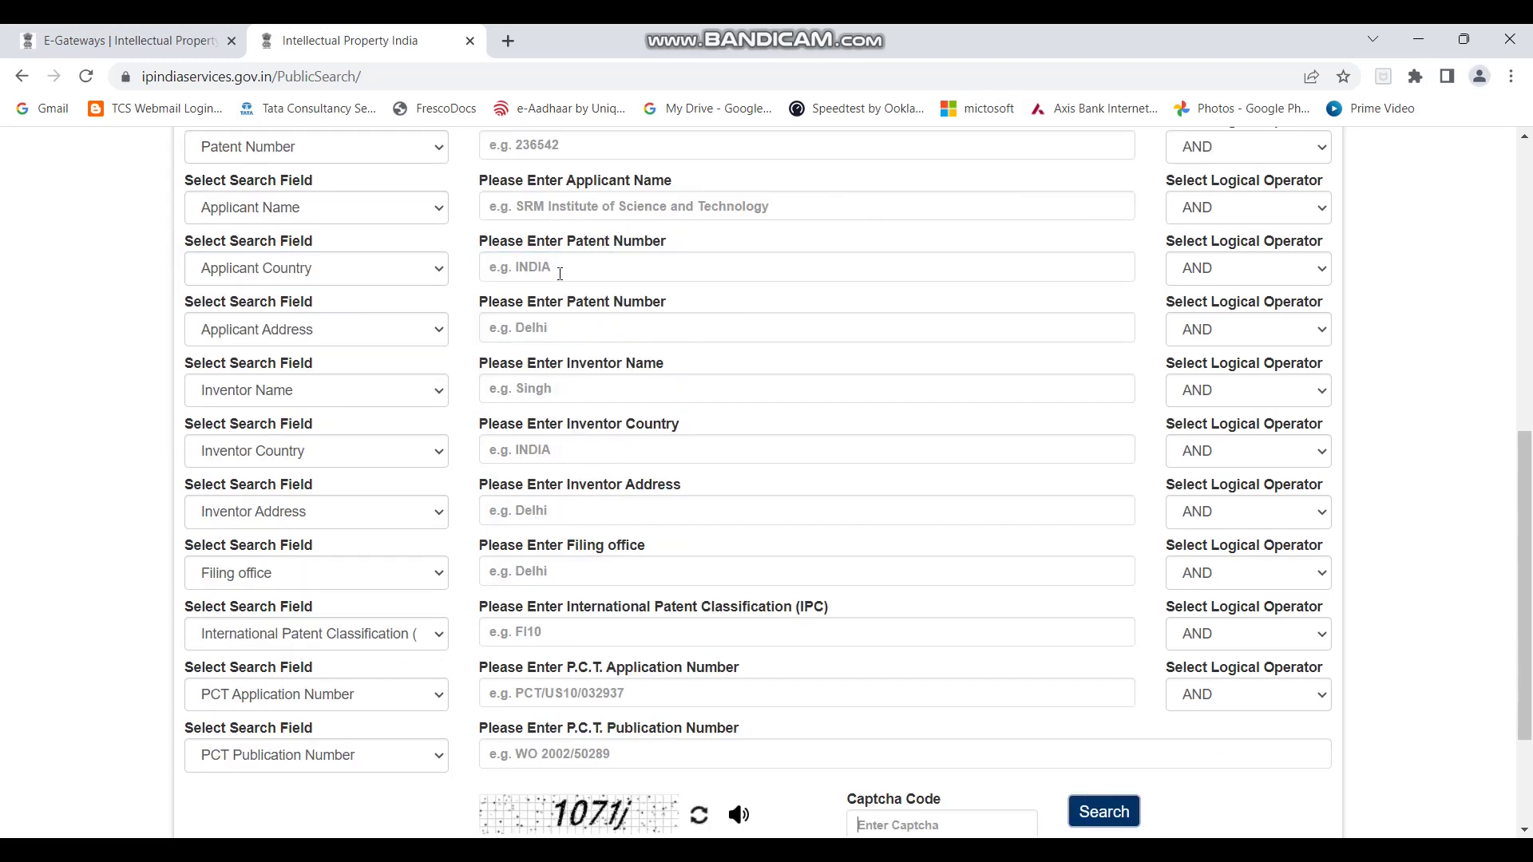
scroll(924, 800, "down", 3)
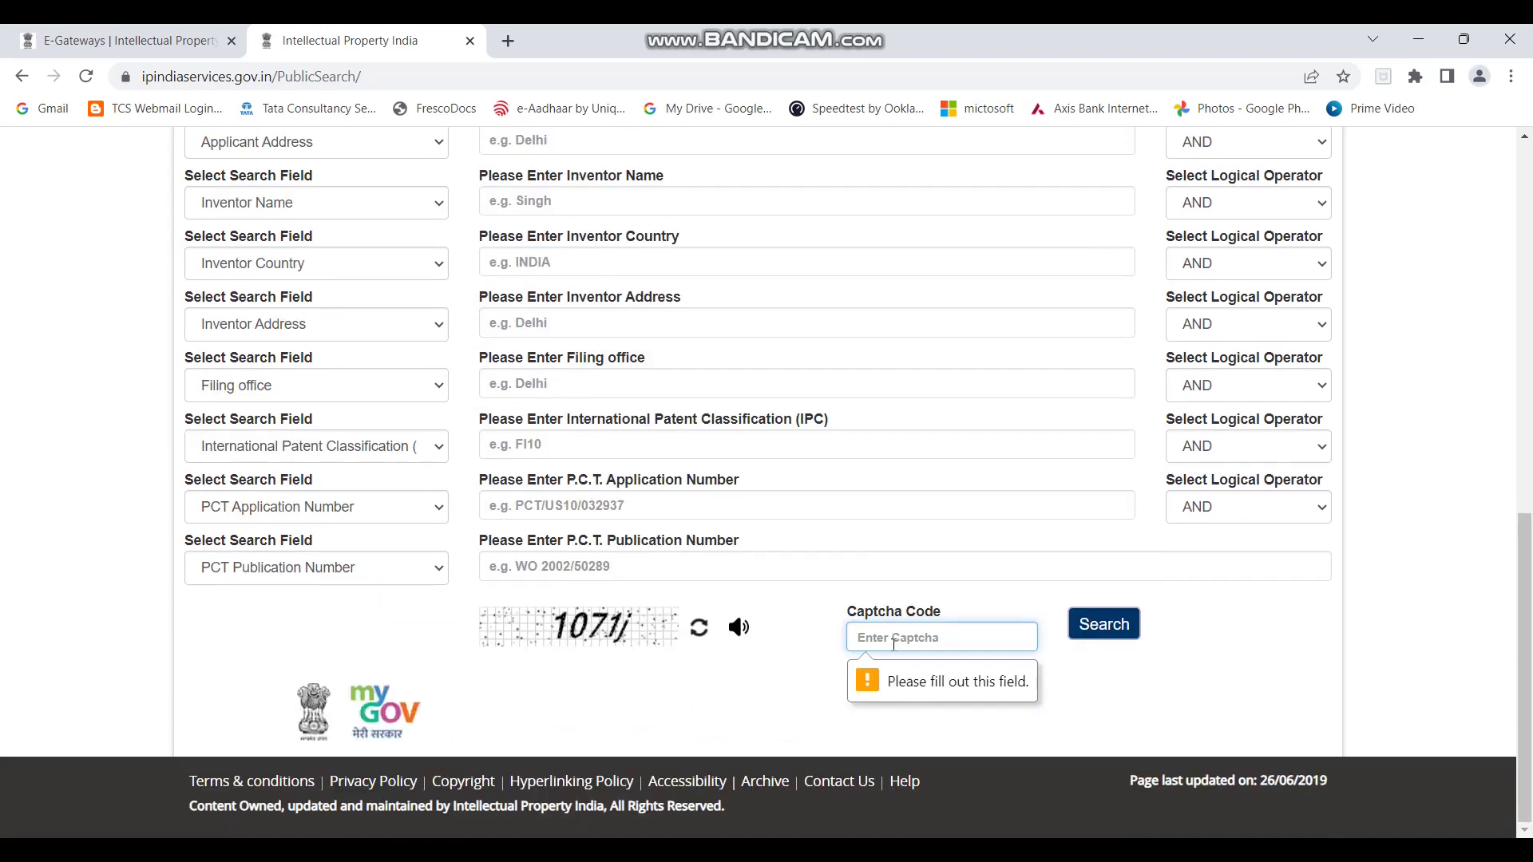
type("10")
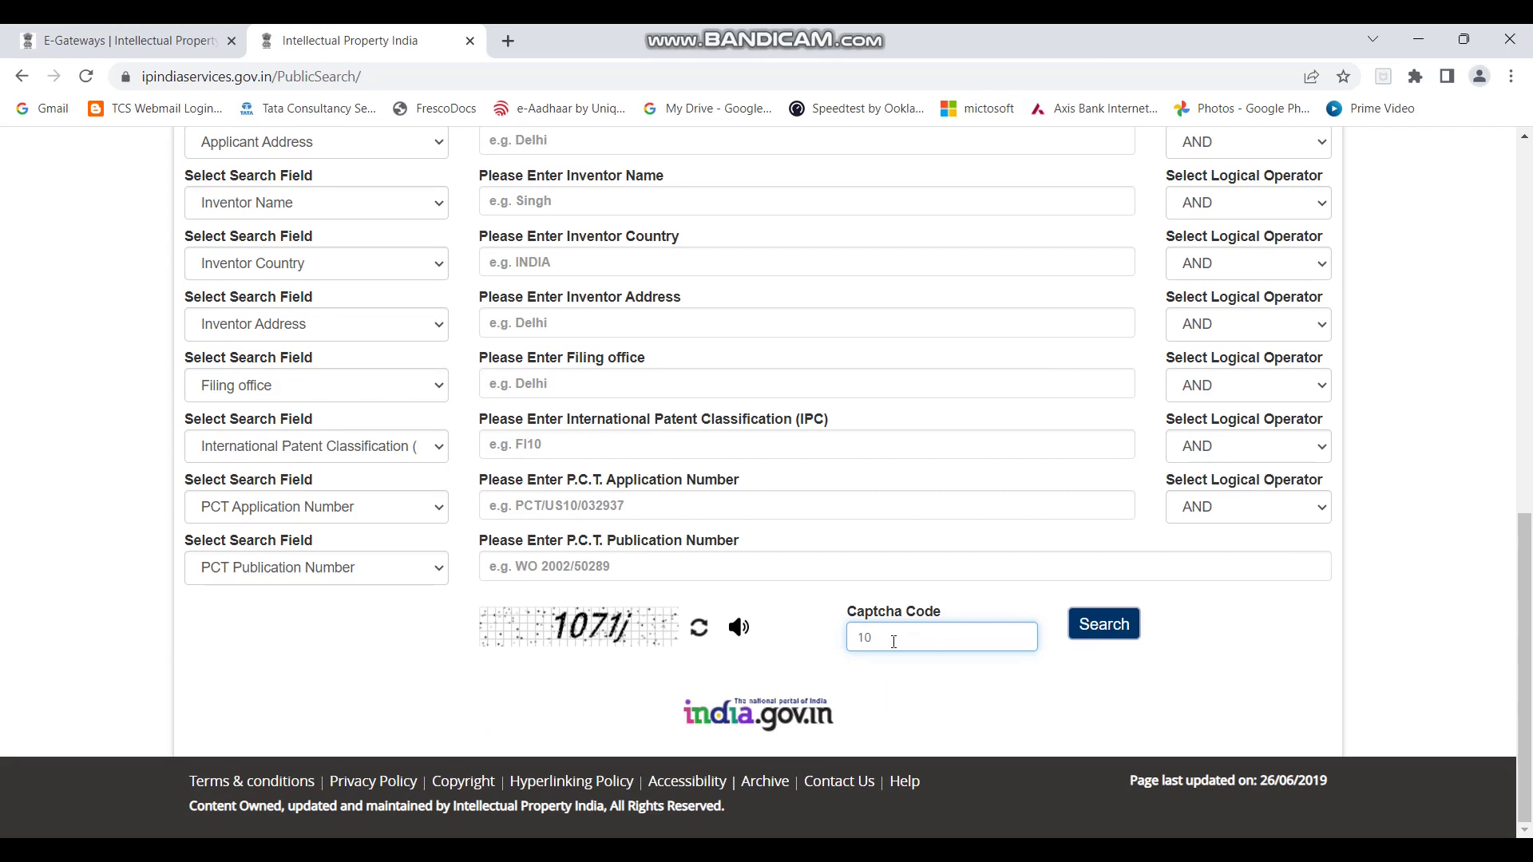
type("71j")
left_click(1114, 637)
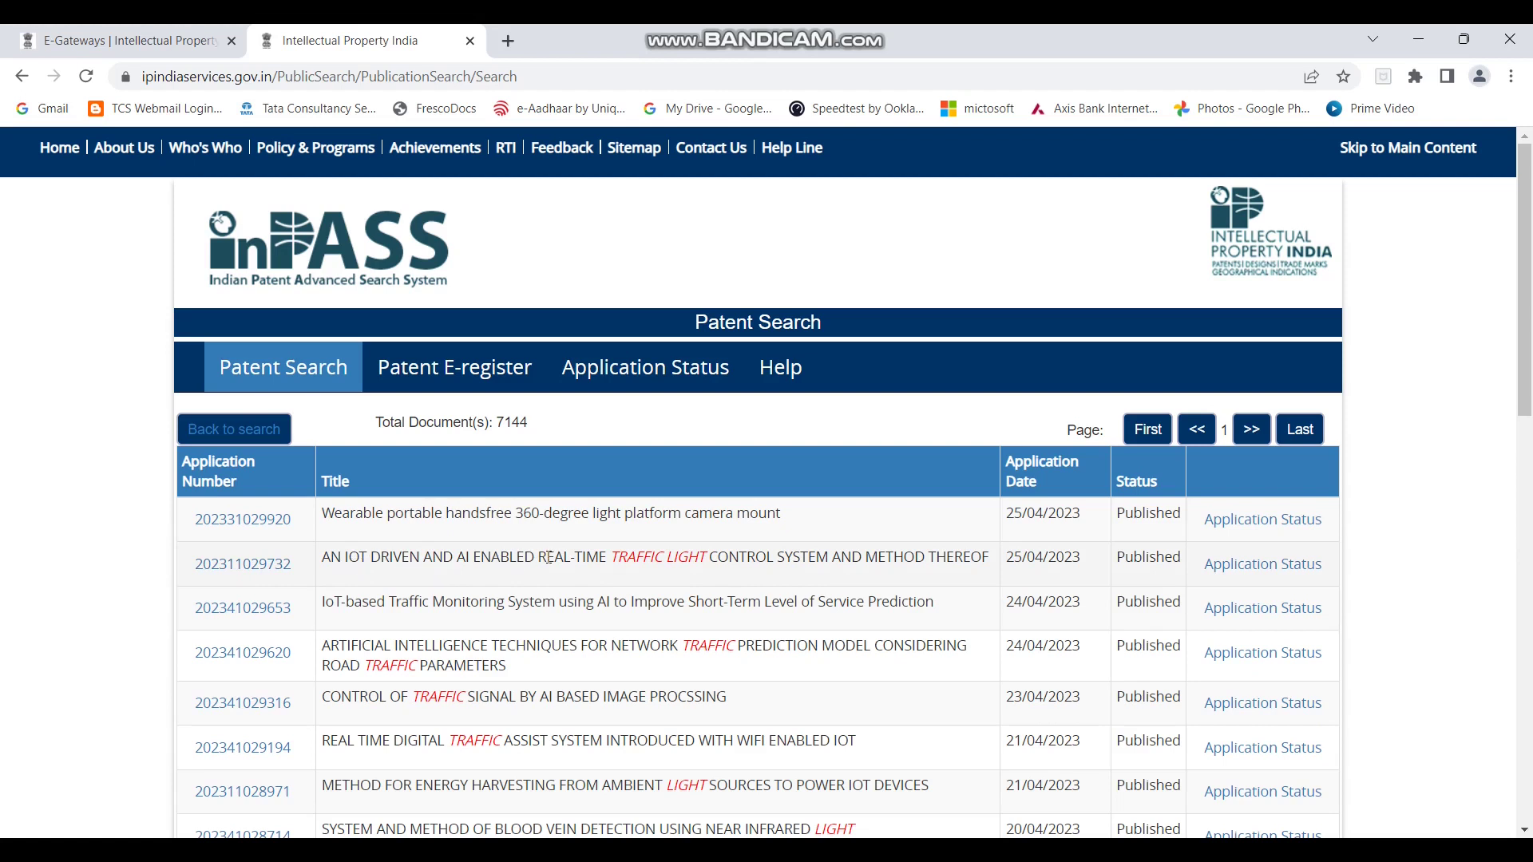
left_click(281, 569)
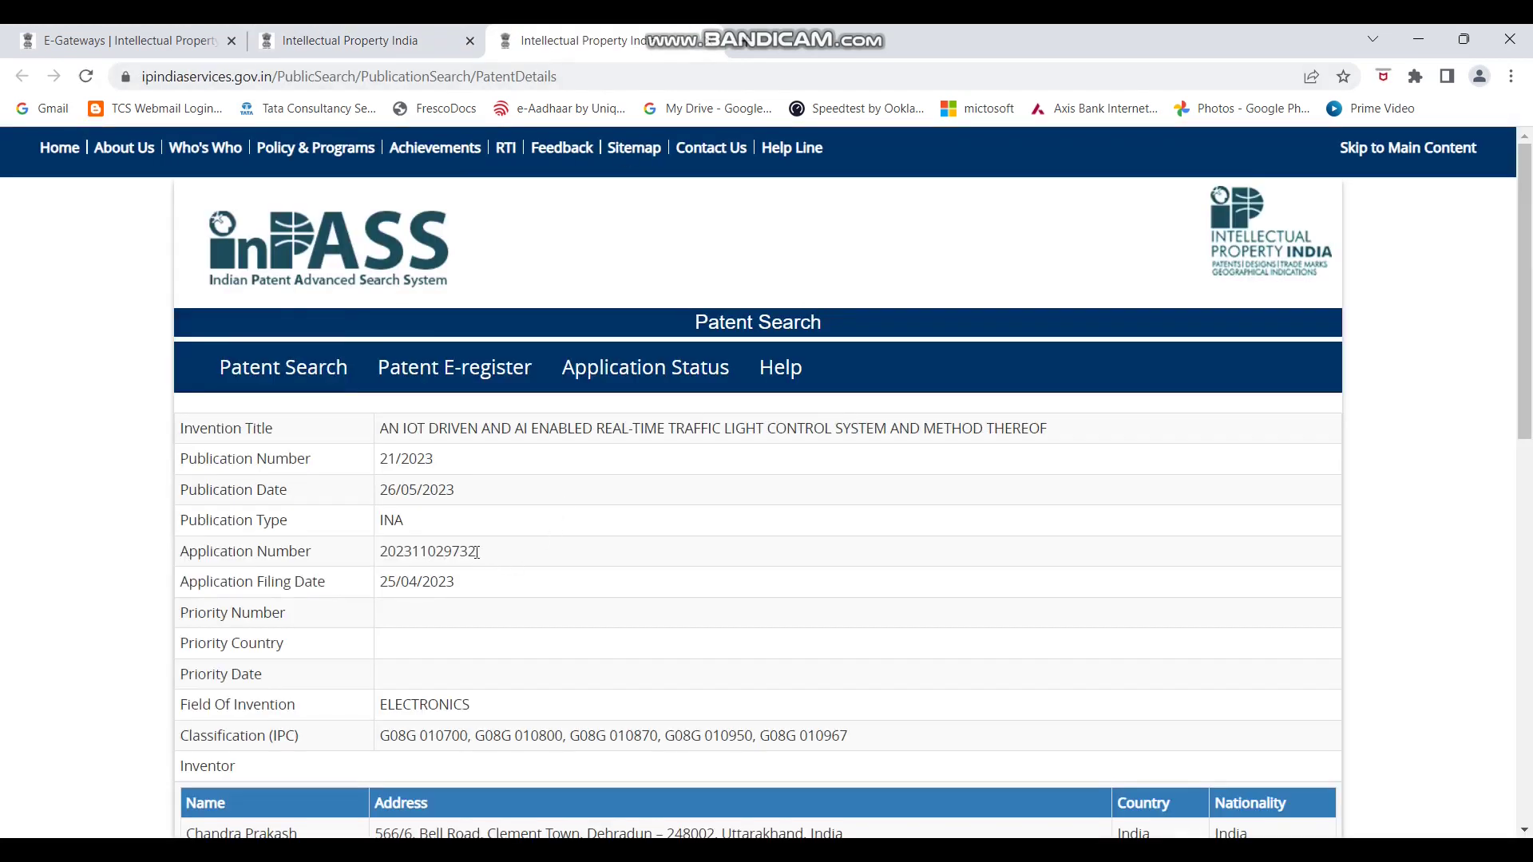
left_click_drag(477, 553, 379, 553)
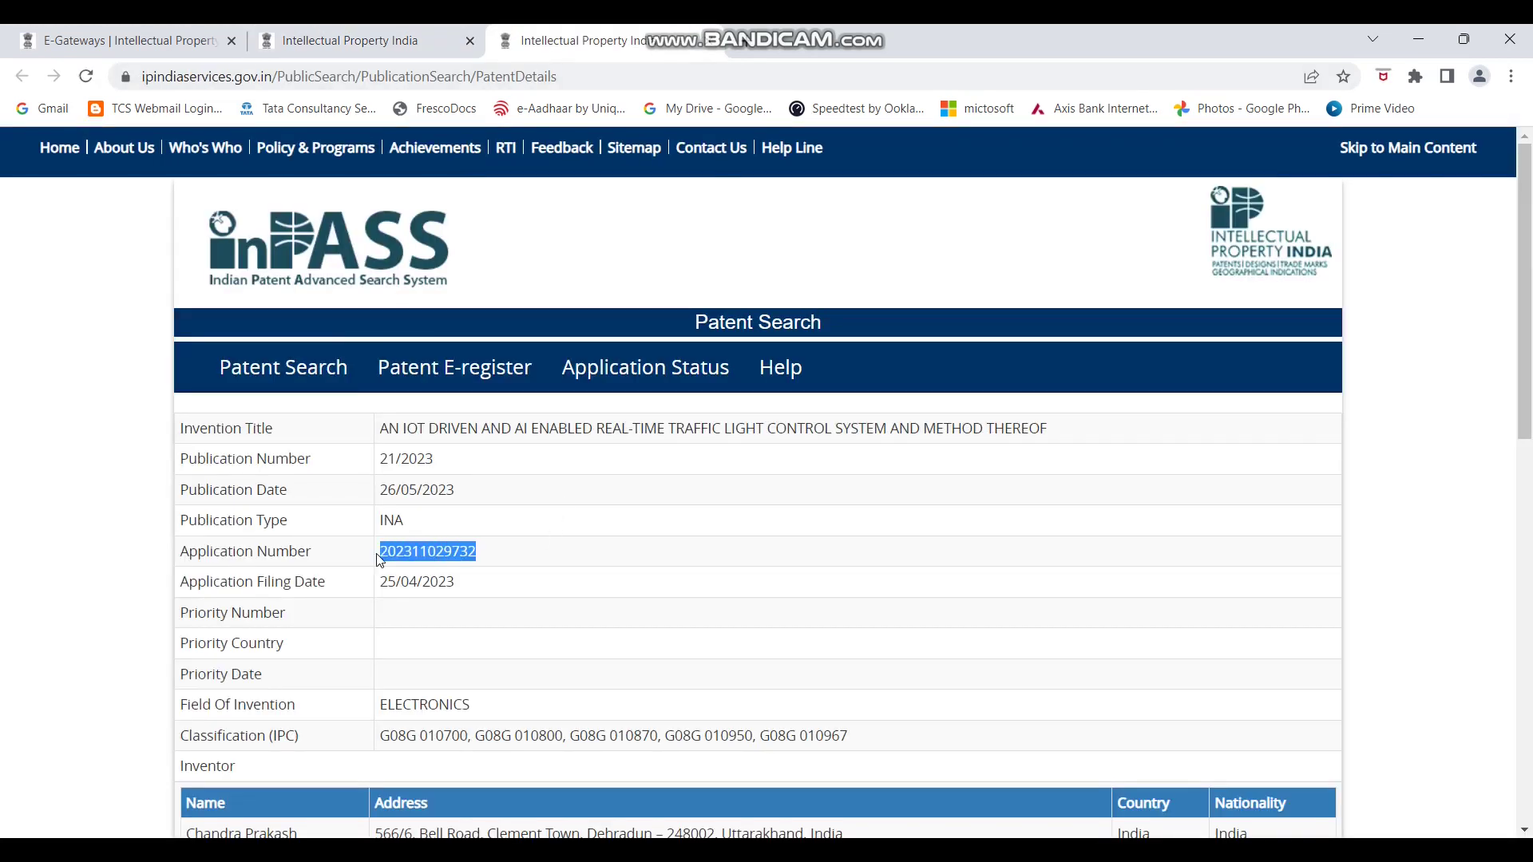
right_click(417, 556)
left_click(447, 572)
right_click(473, 562)
left_click(489, 577)
left_click(709, 41)
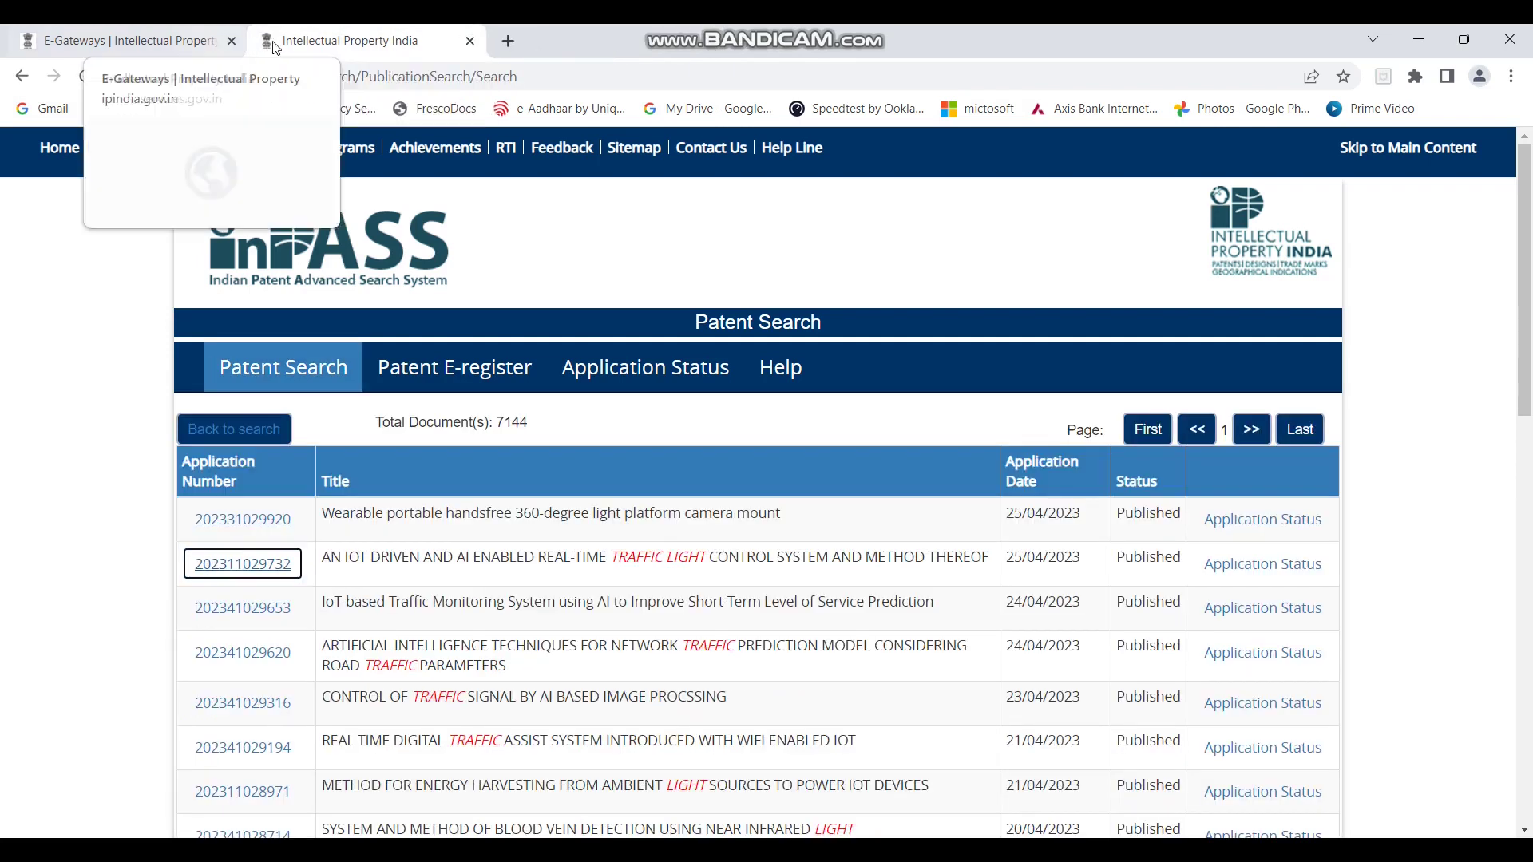
left_click(22, 78)
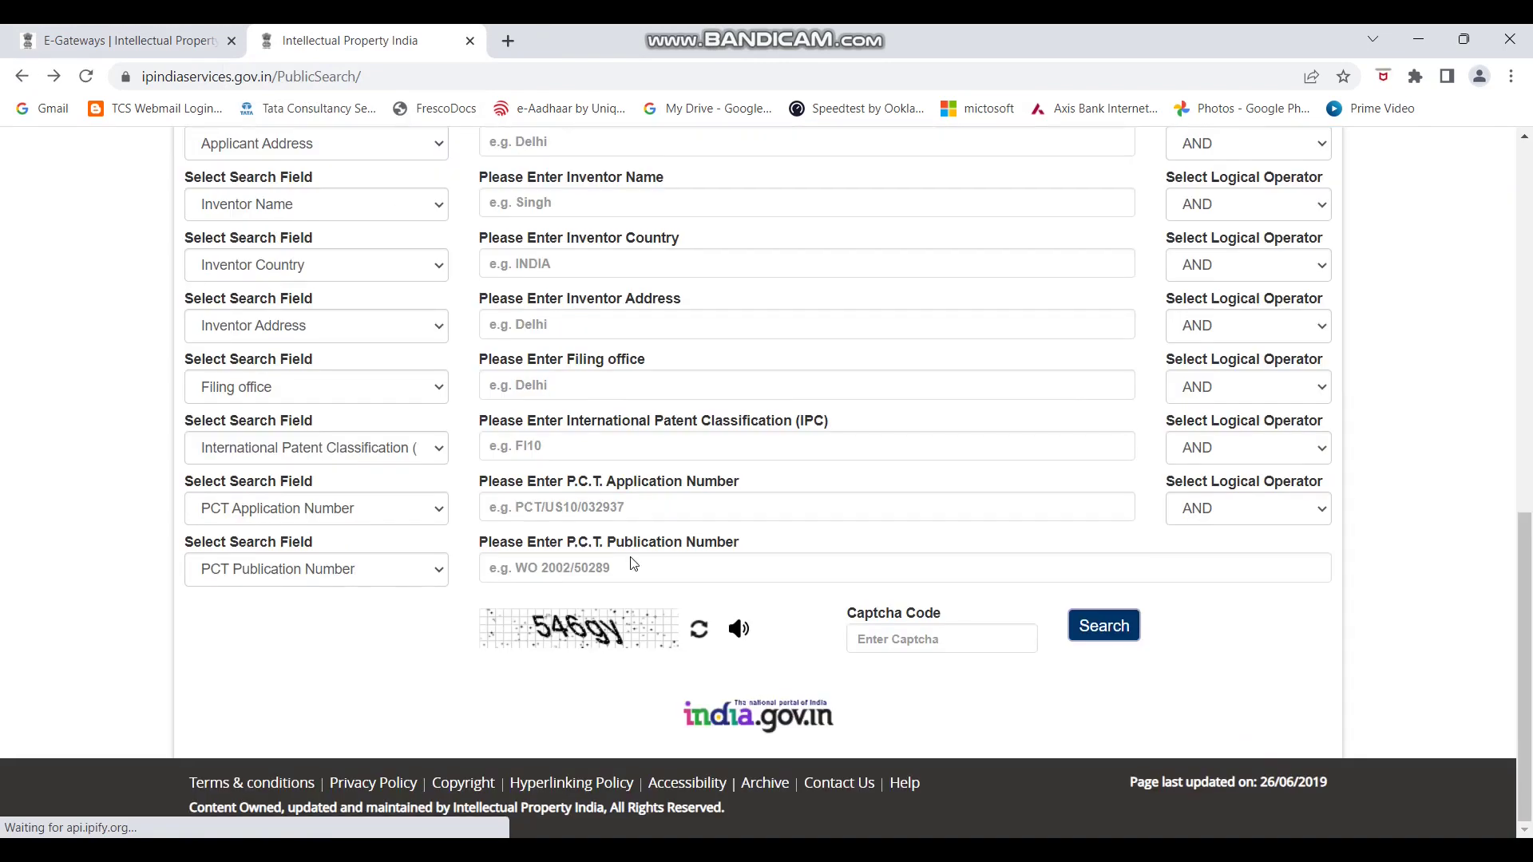
scroll(607, 376, "up", 7)
left_click_drag(587, 318, 429, 315)
key("BackSpace")
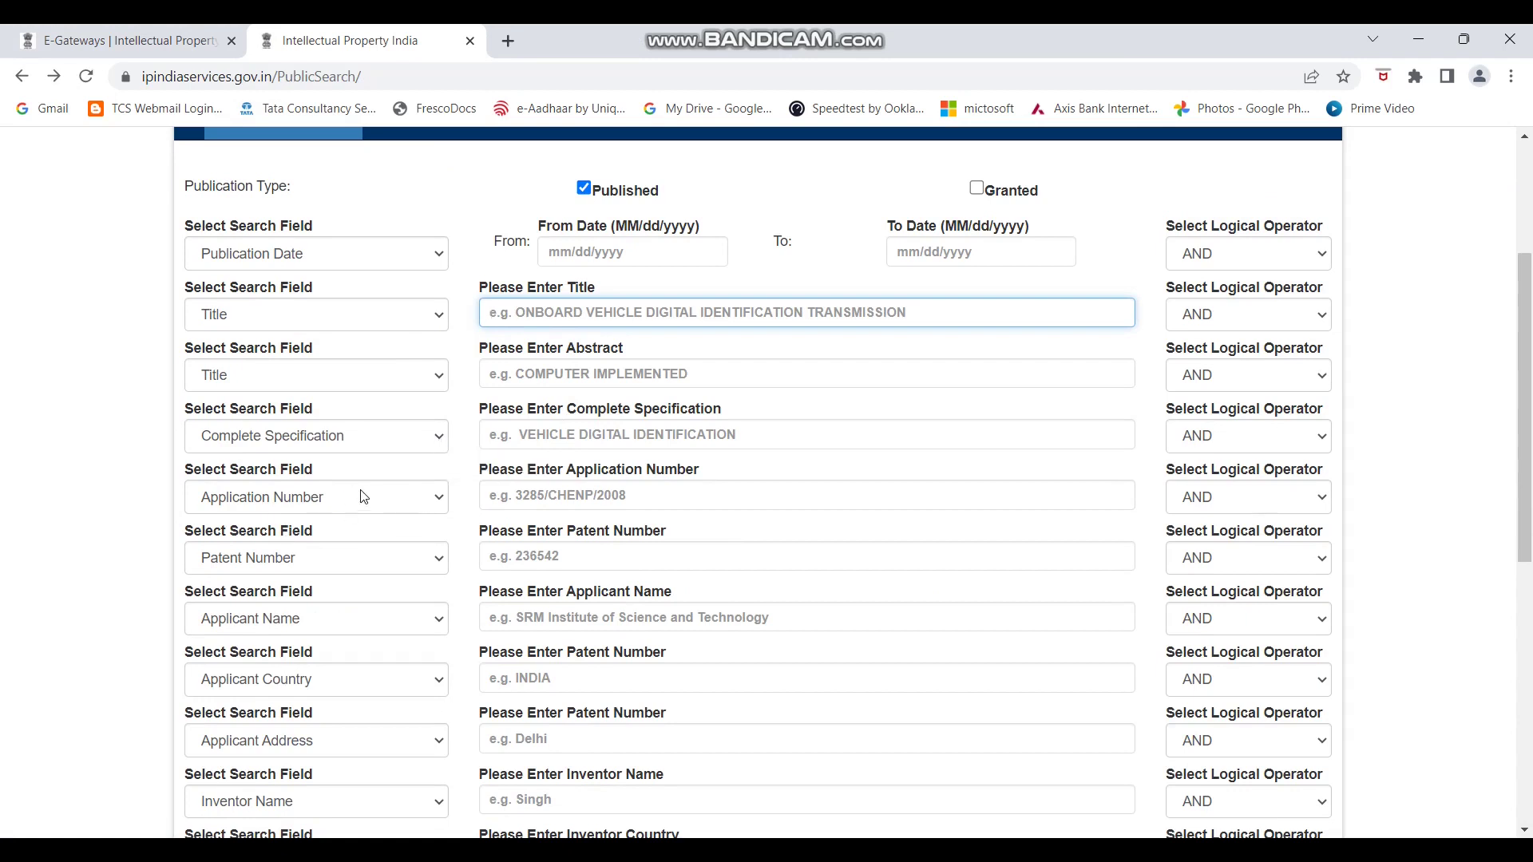
scroll(334, 467, "down", 2)
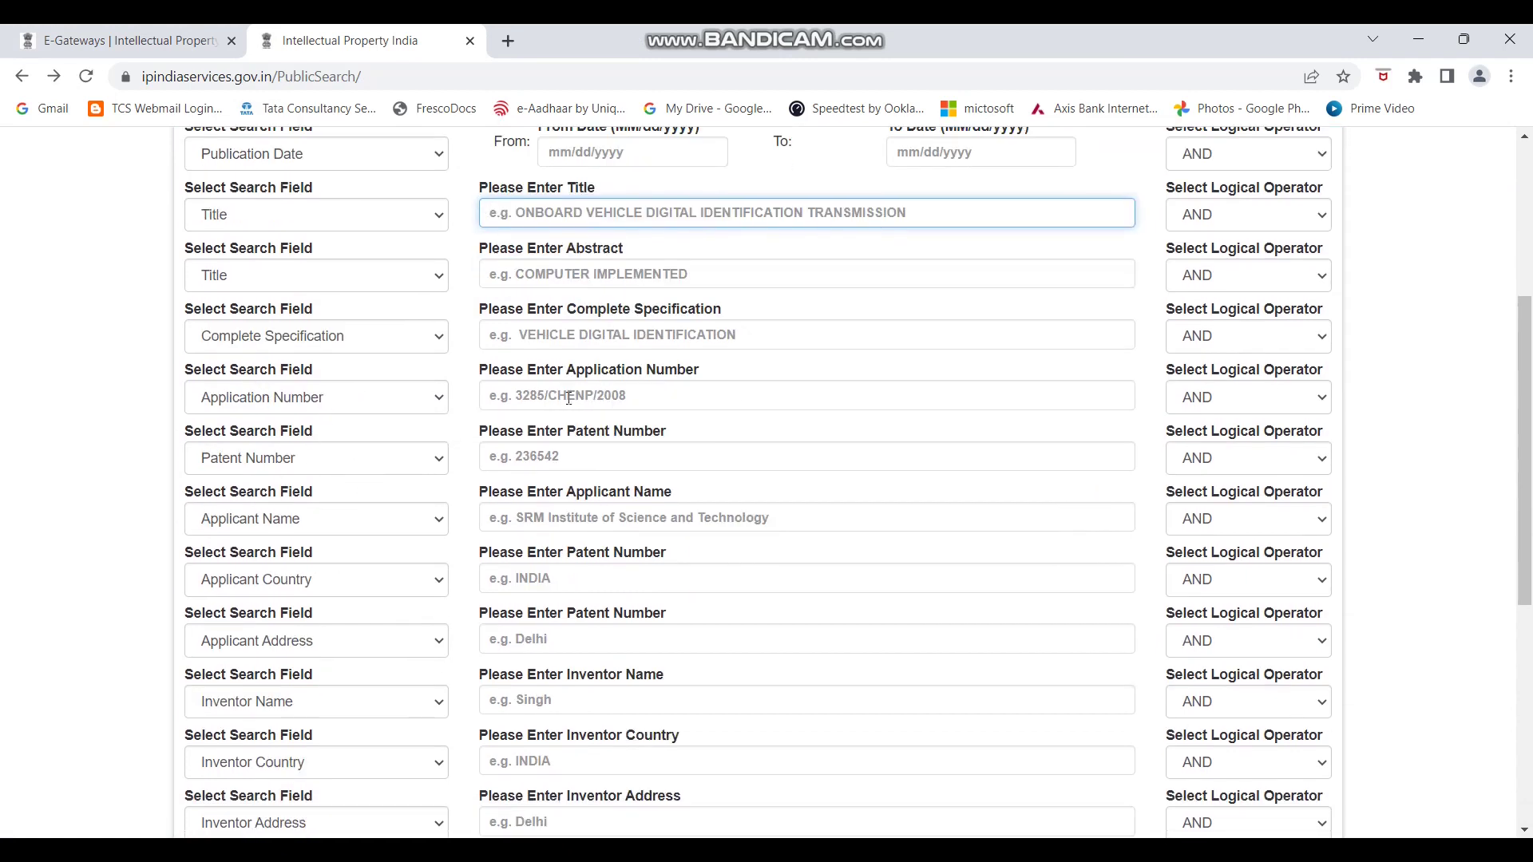
left_click(519, 402)
right_click(519, 403)
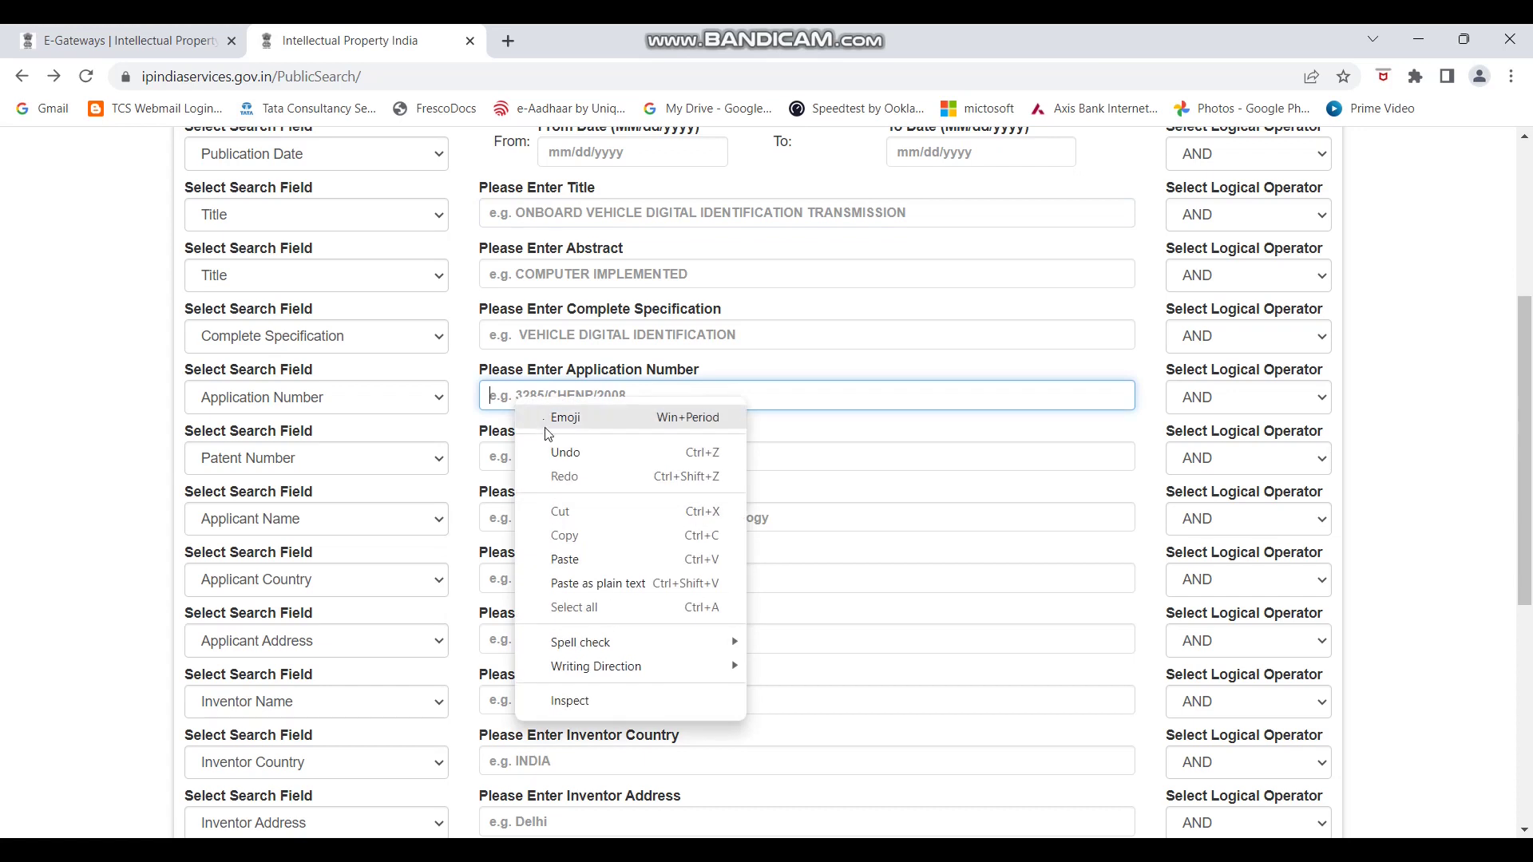
left_click(555, 561)
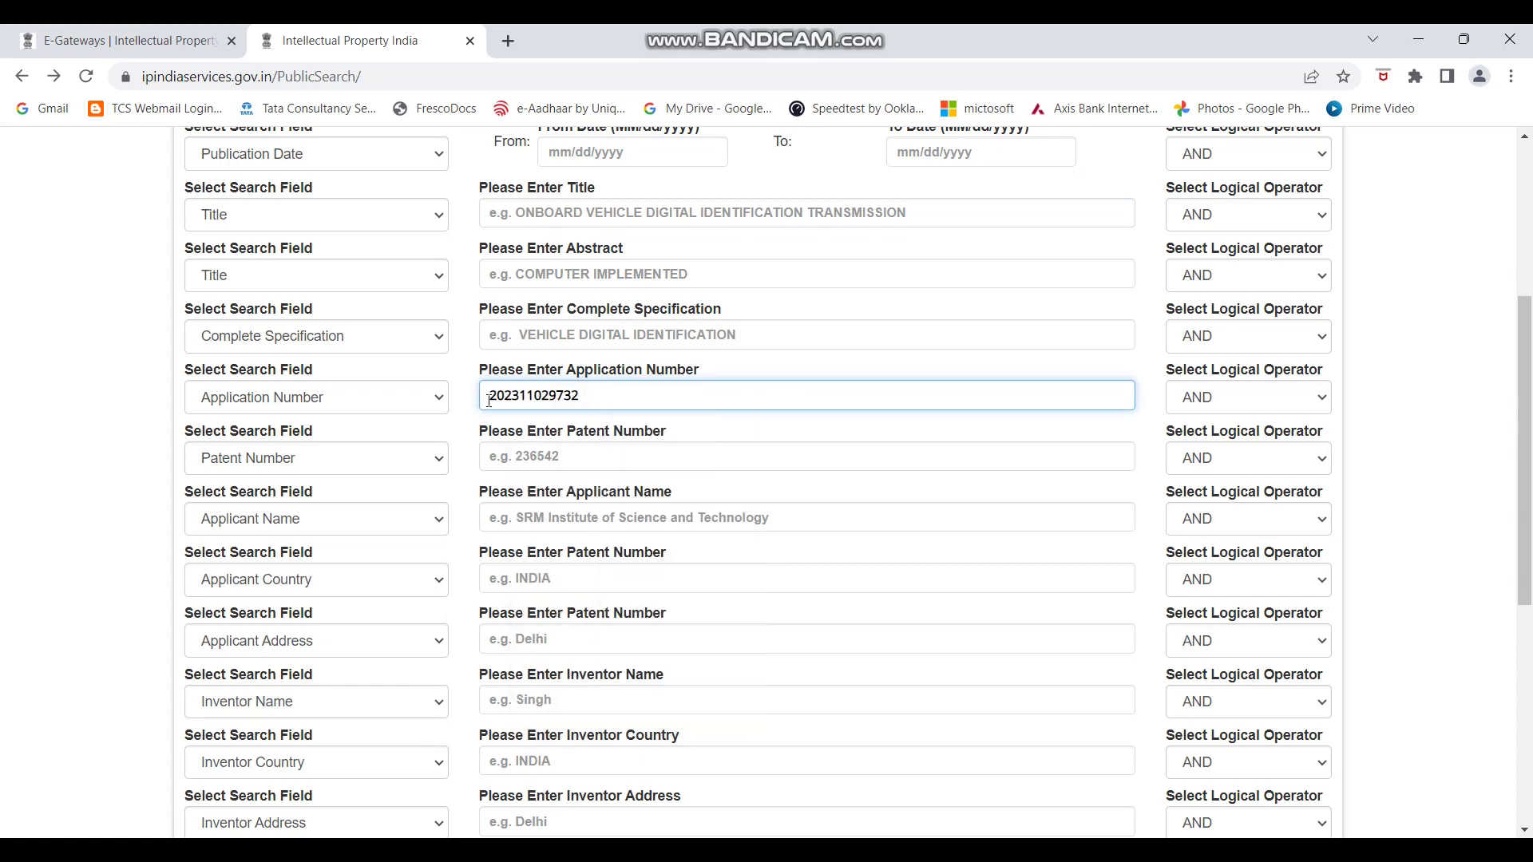
Enter the captcha and run the search, narrowing results to the single traffic light patent.
scroll(837, 622, "down", 4)
scroll(847, 567, "up", 4)
scroll(825, 609, "down", 6)
left_click(896, 637)
type("5")
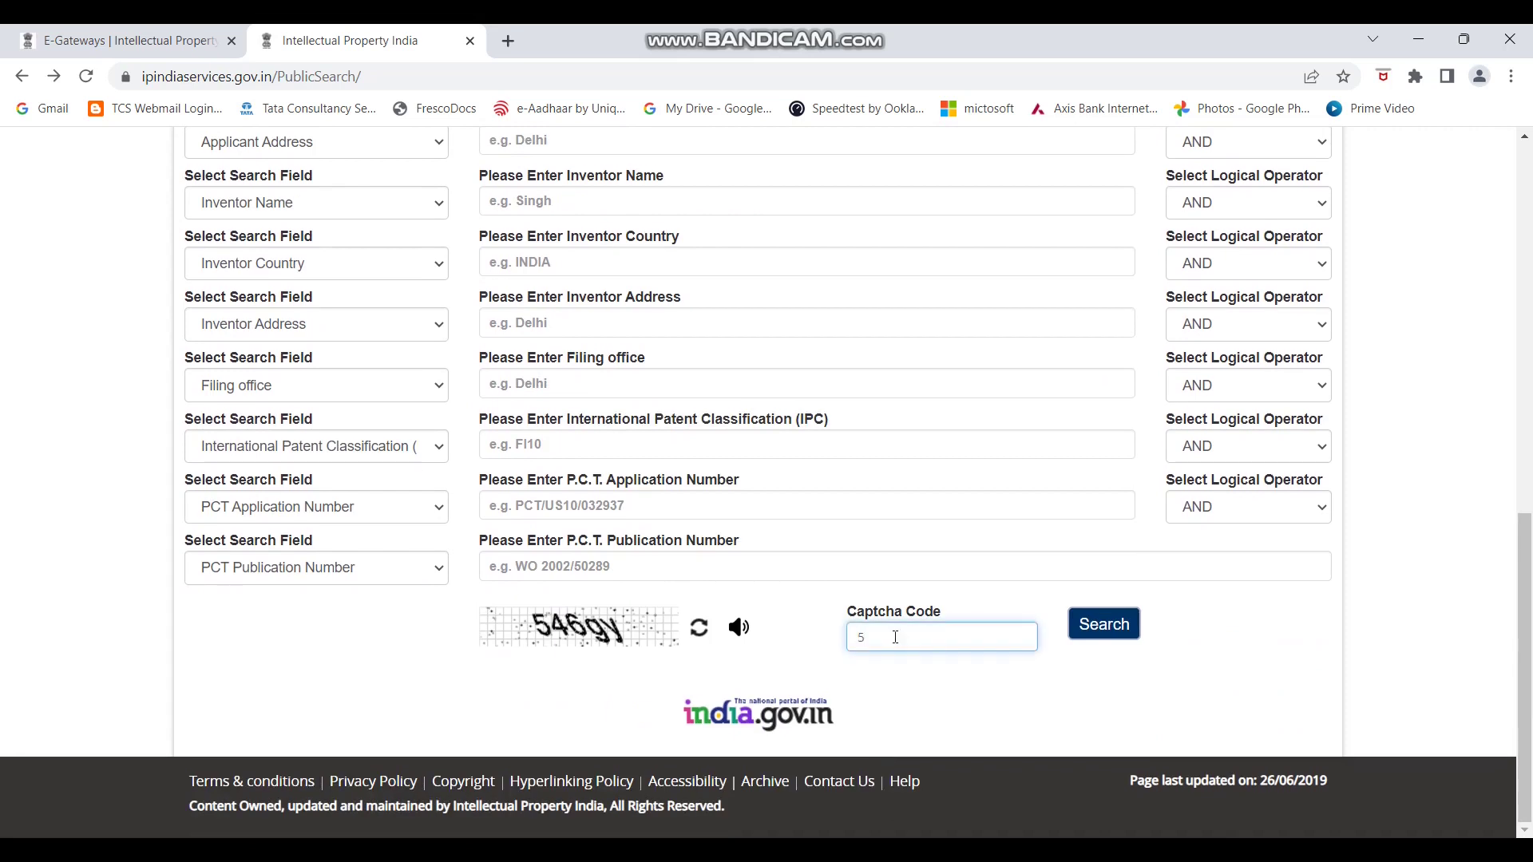
type("46gy")
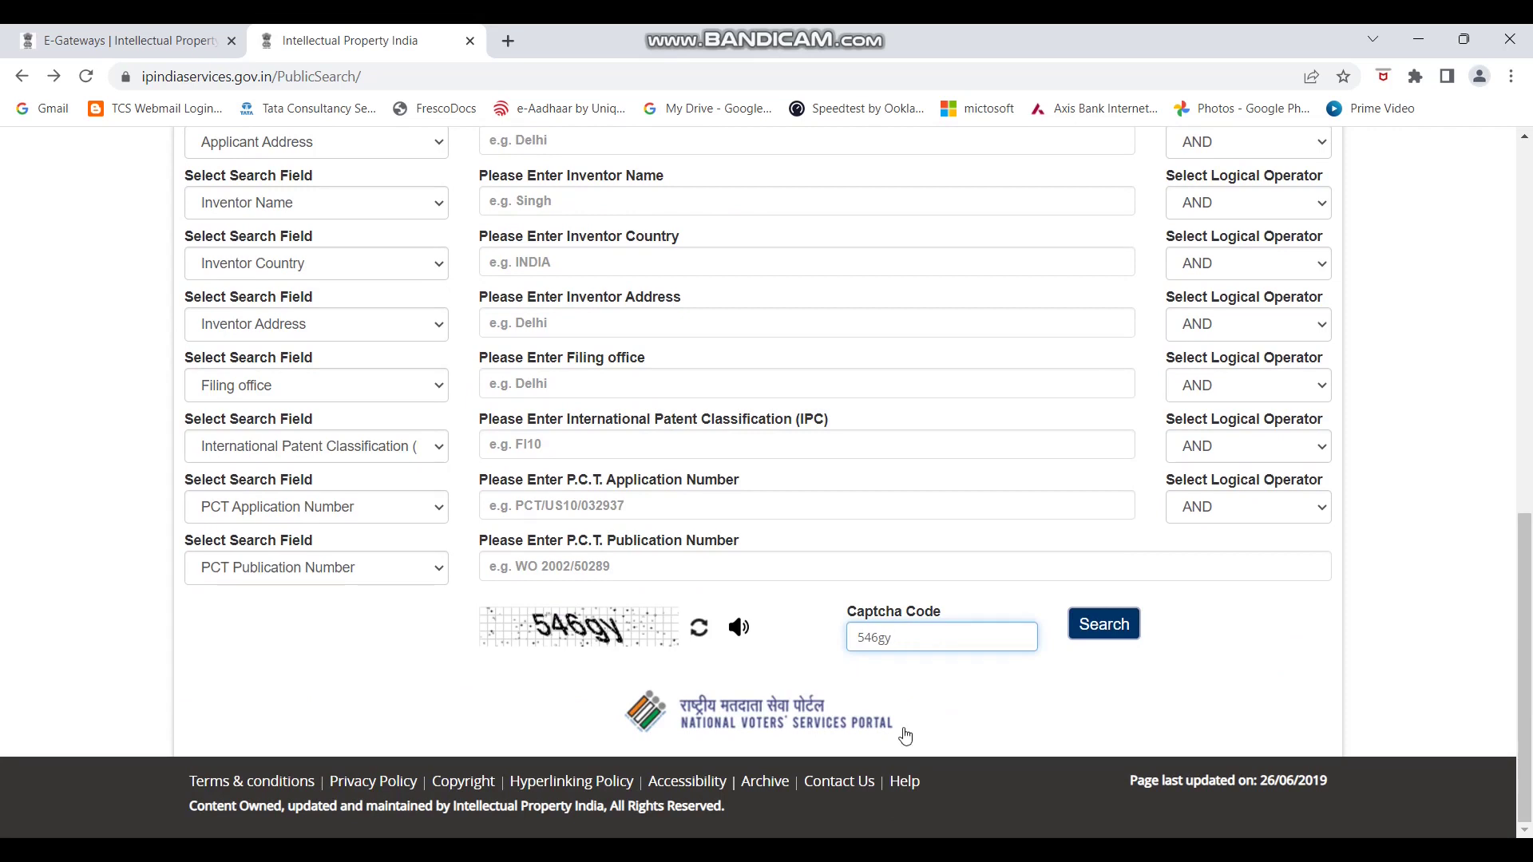
left_click(1104, 637)
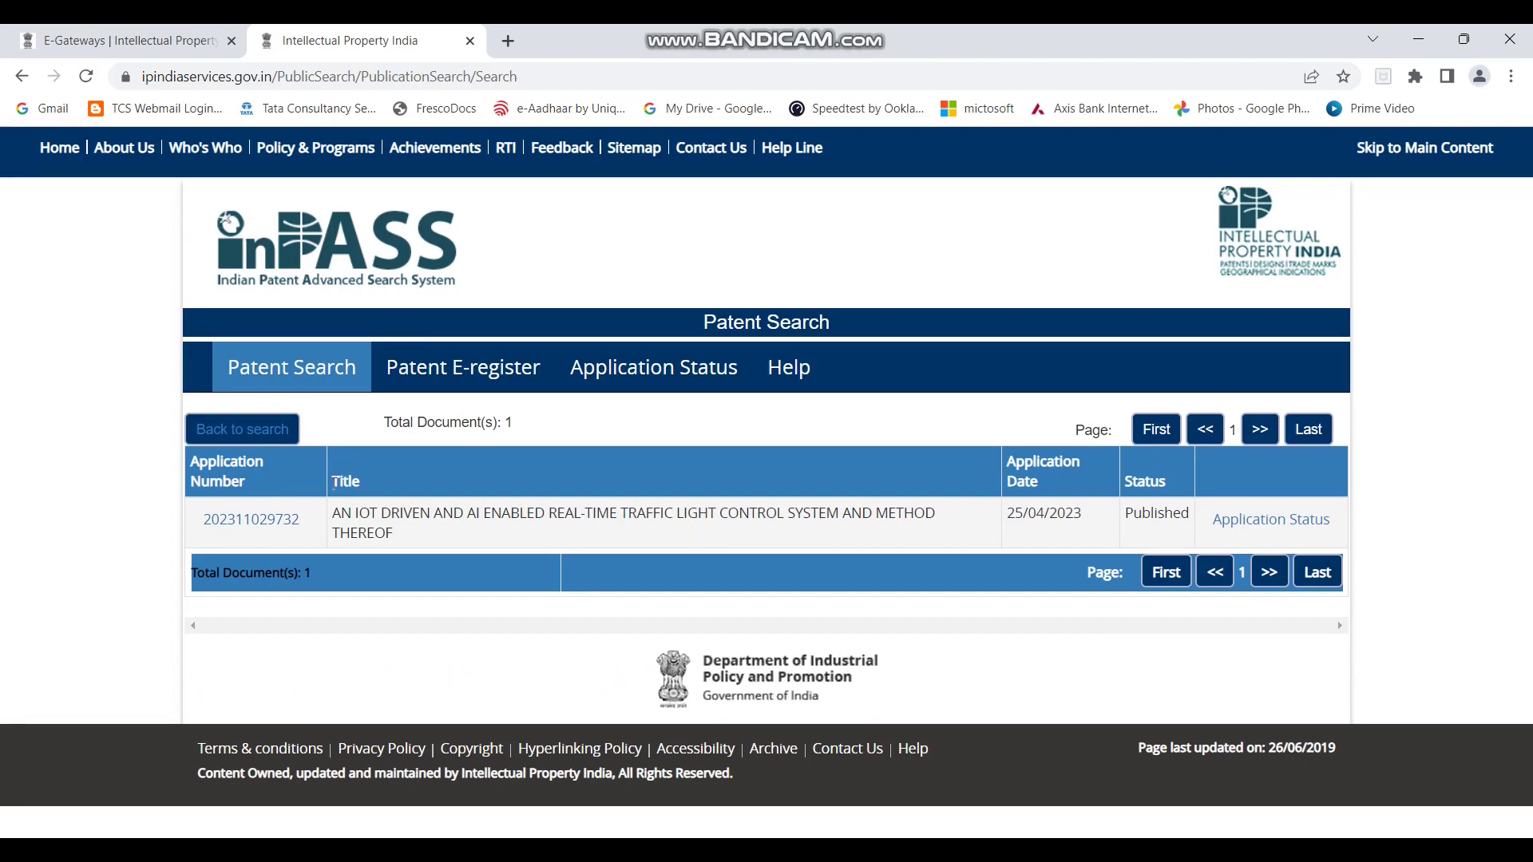
Delete the application number and change that row's search field to Applicant Name.
left_click(282, 433)
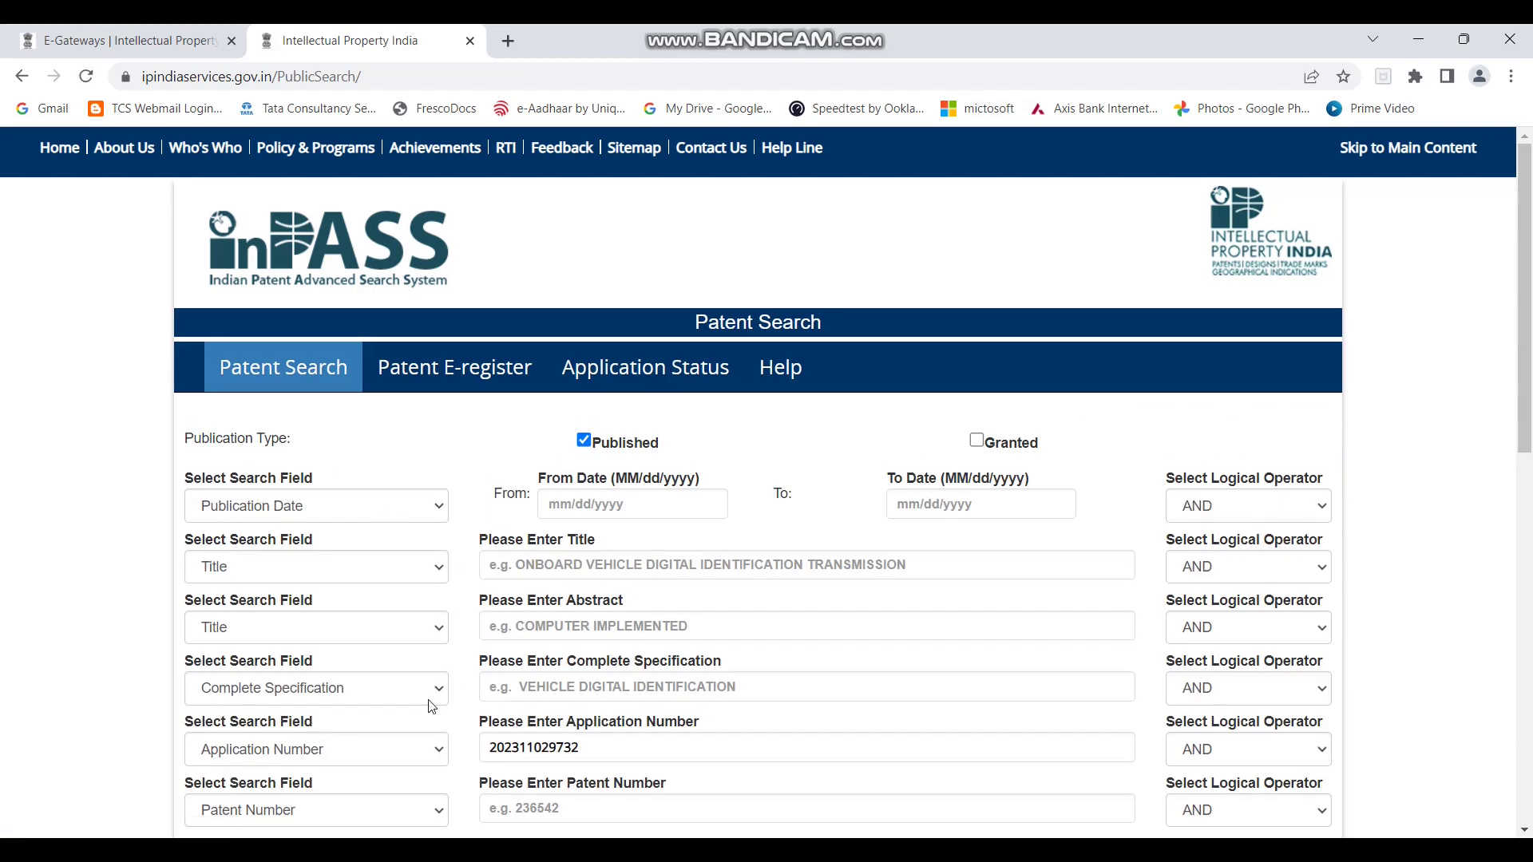
scroll(432, 707, "down", 1)
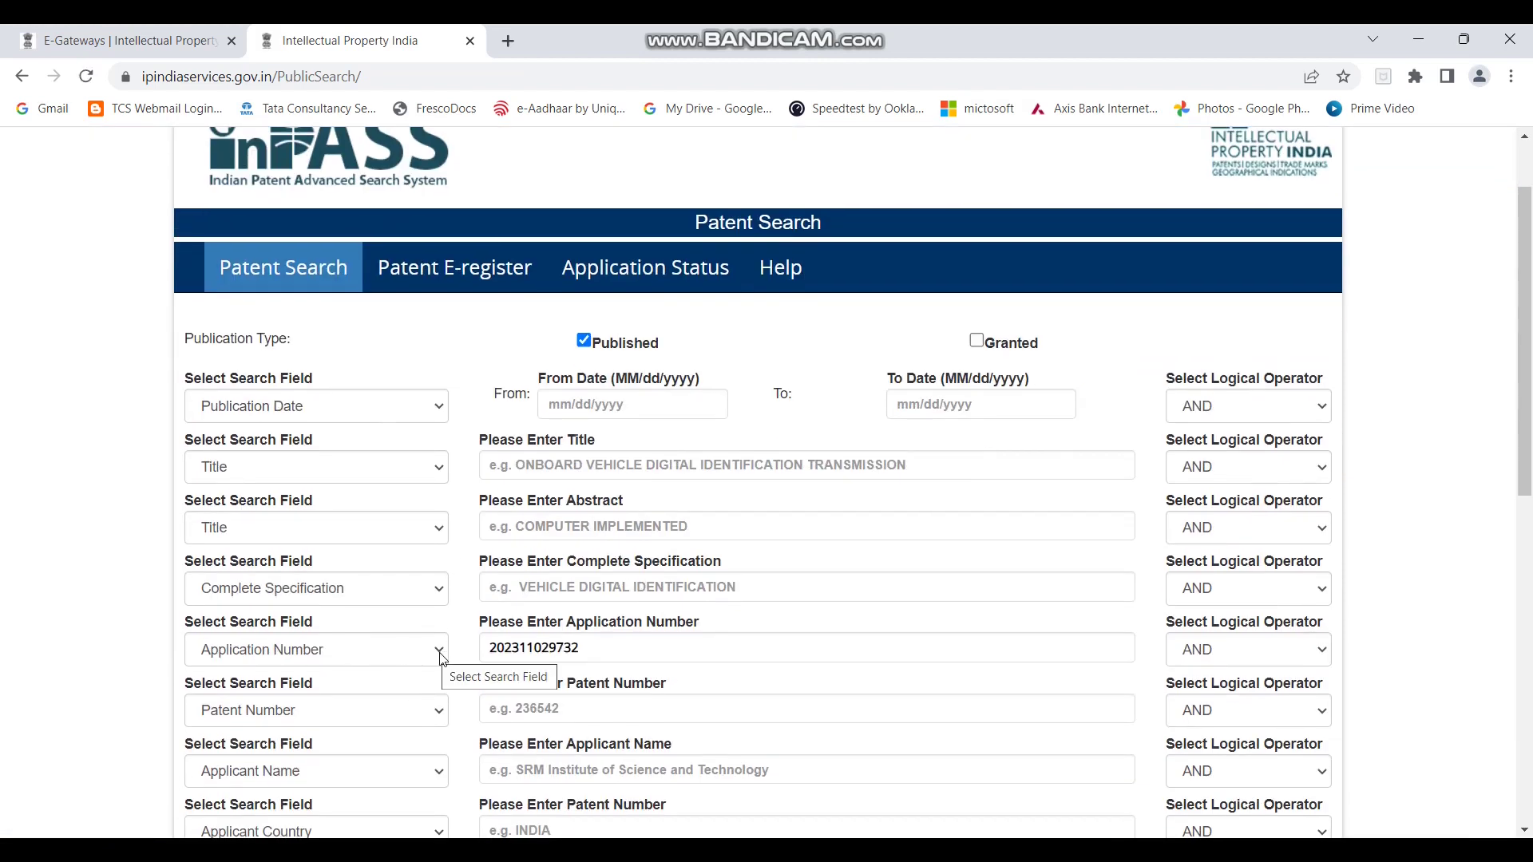
left_click_drag(581, 649, 459, 641)
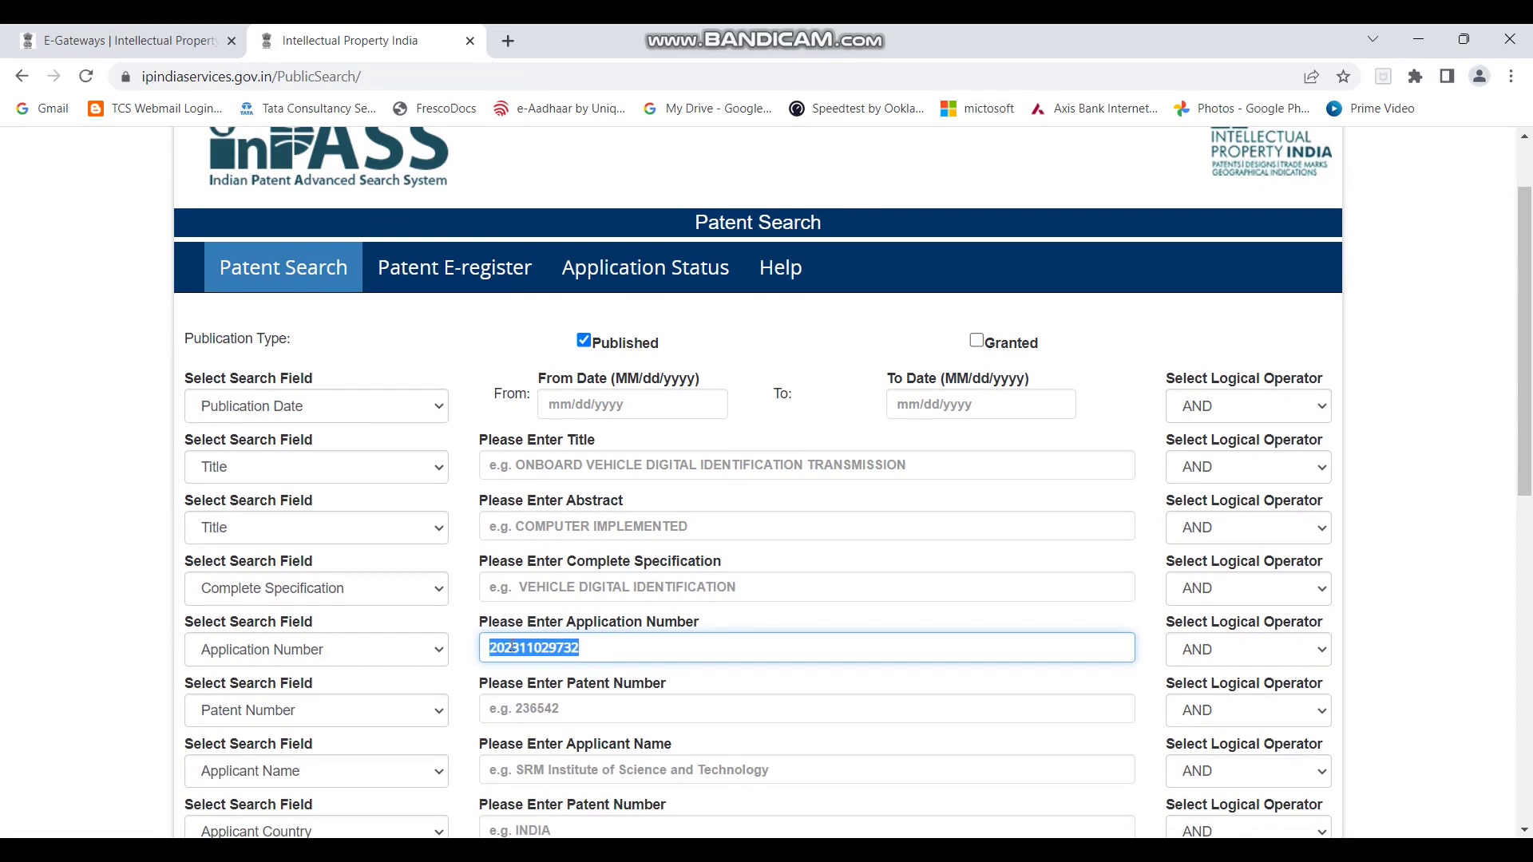
key("BackSpace")
left_click(425, 643)
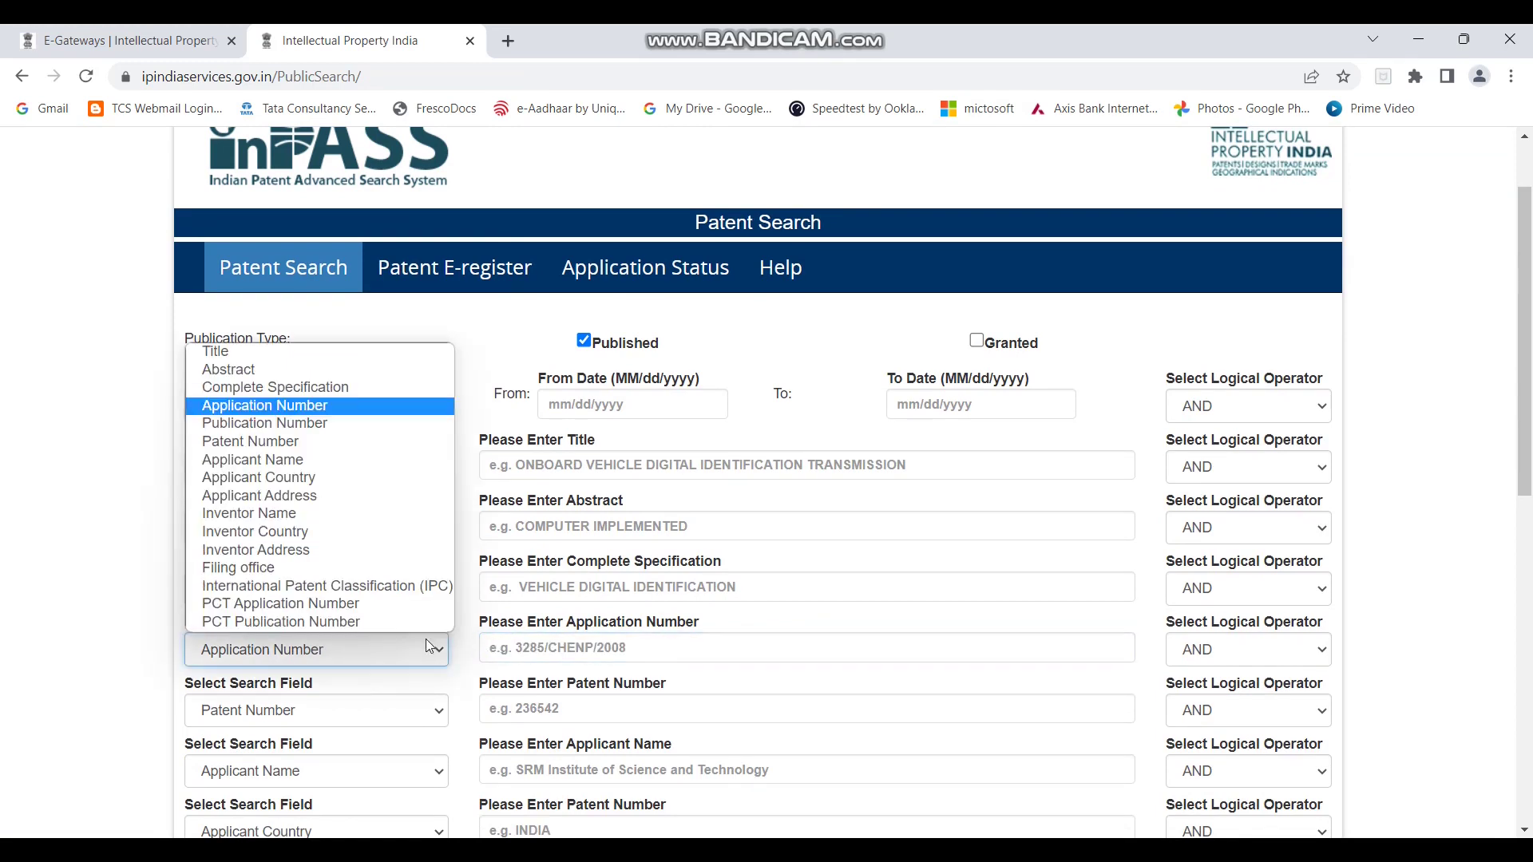
left_click(318, 425)
left_click(633, 653)
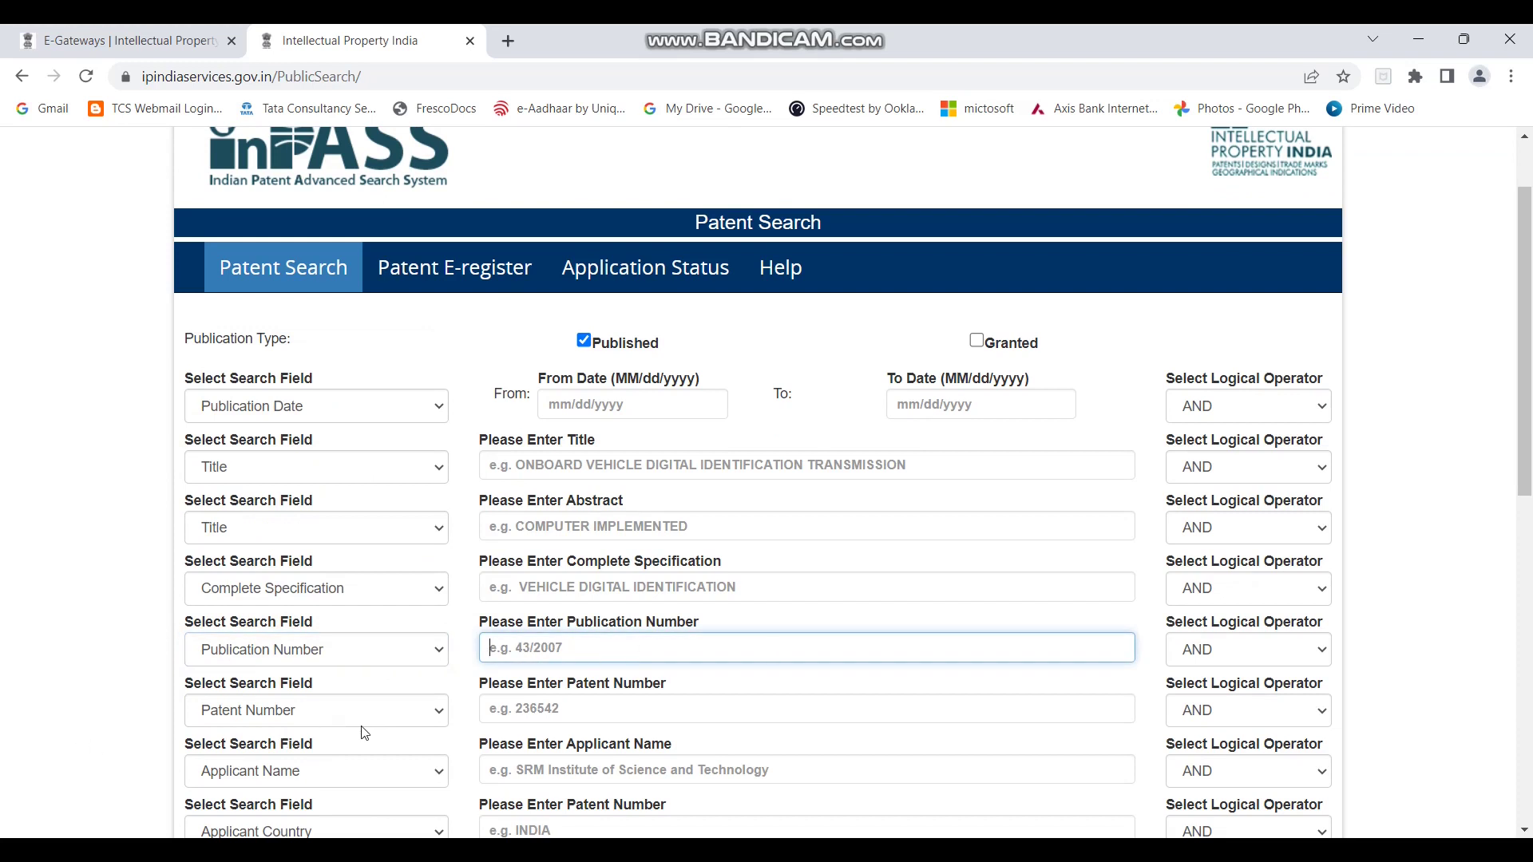
left_click(428, 659)
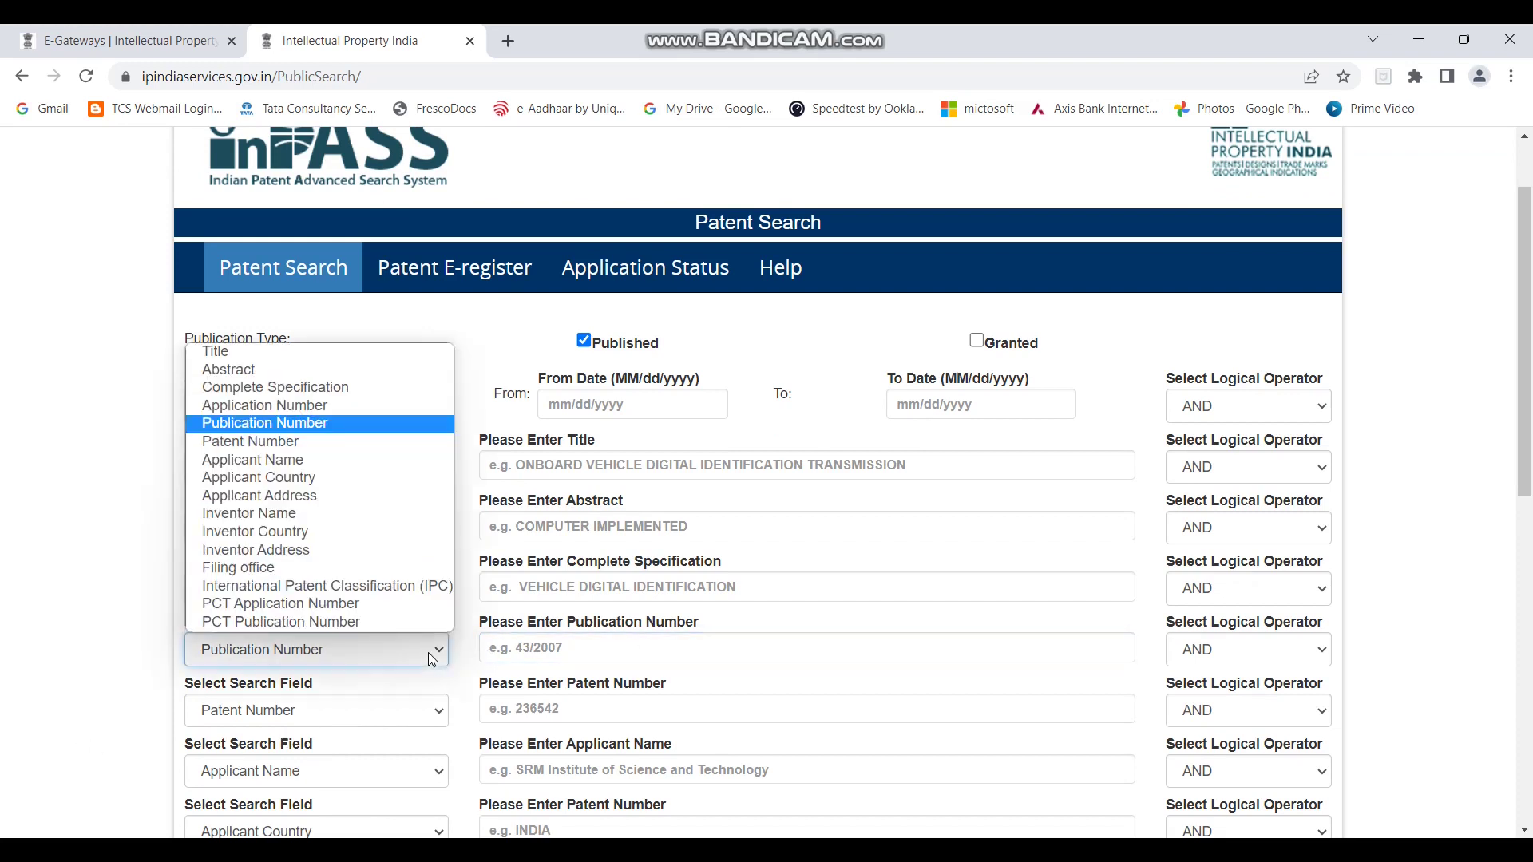
left_click(392, 460)
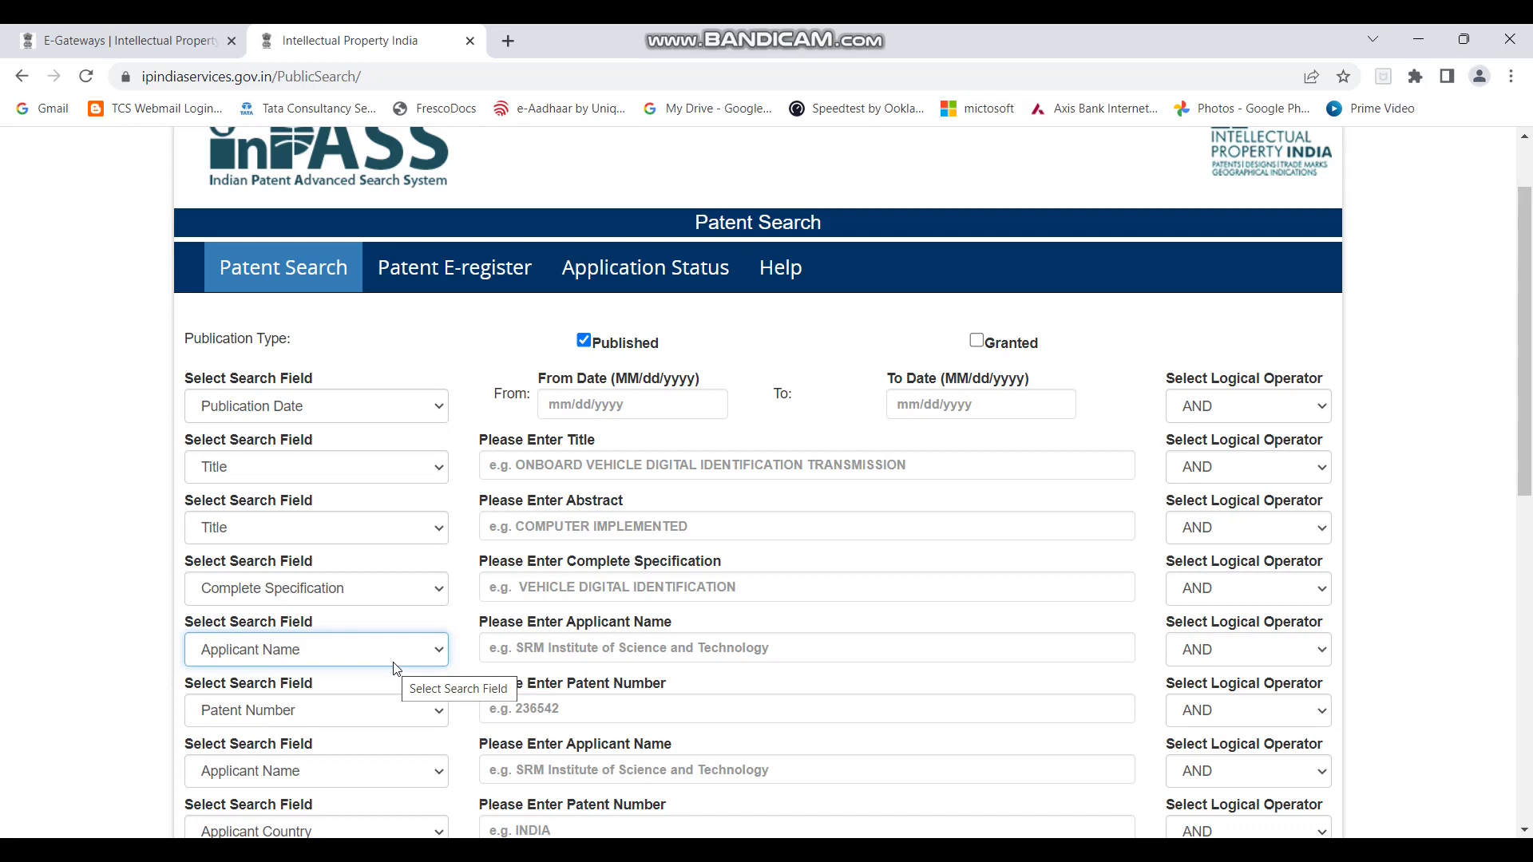
Enter "bajaj auto" as the applicant name and fill in the captcha code.
left_click(557, 649)
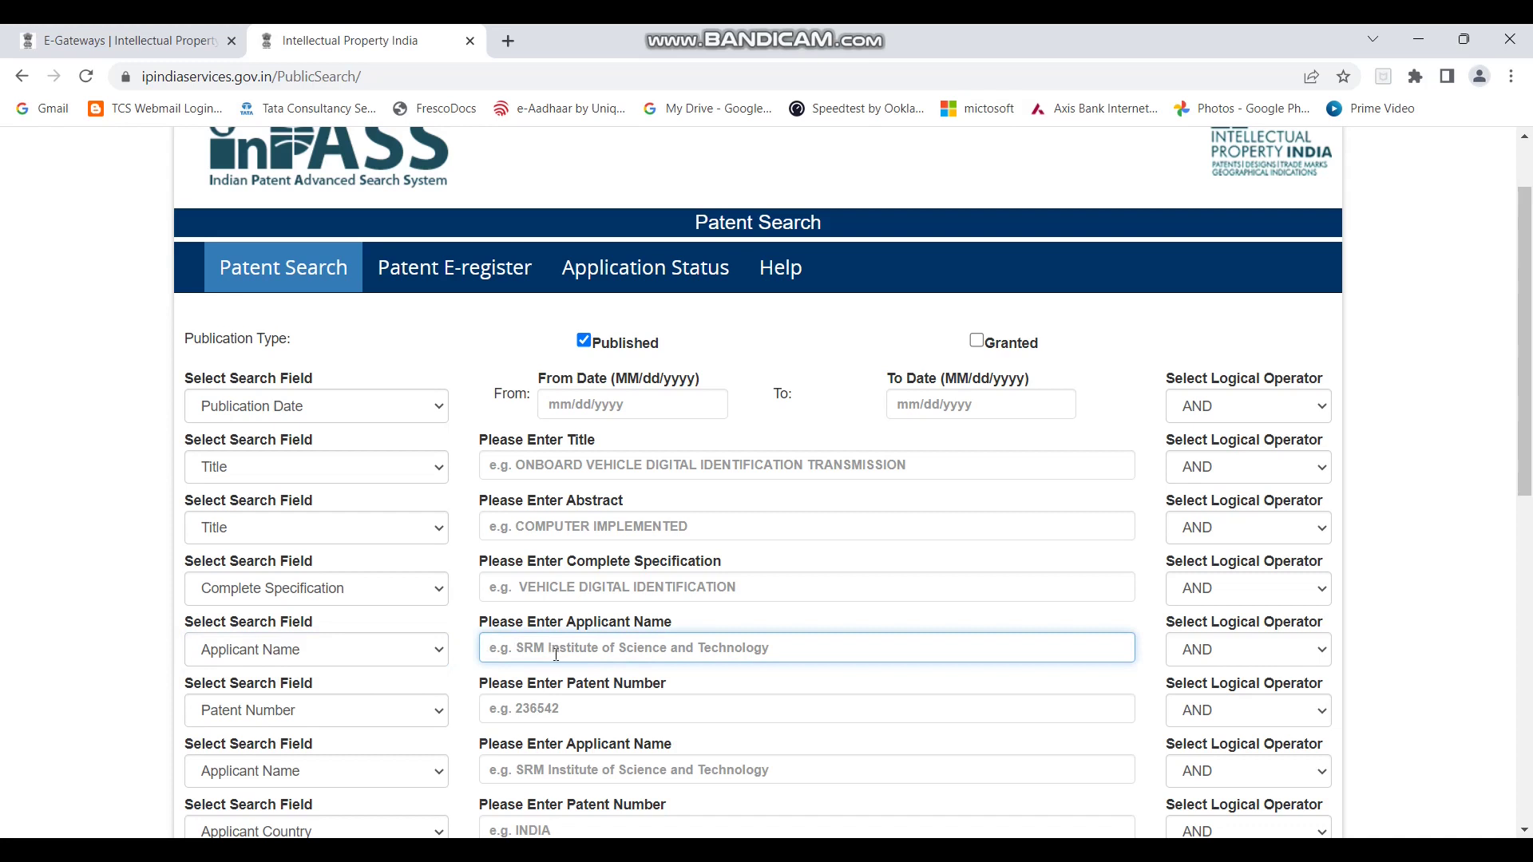
type("\"bajaj auto")
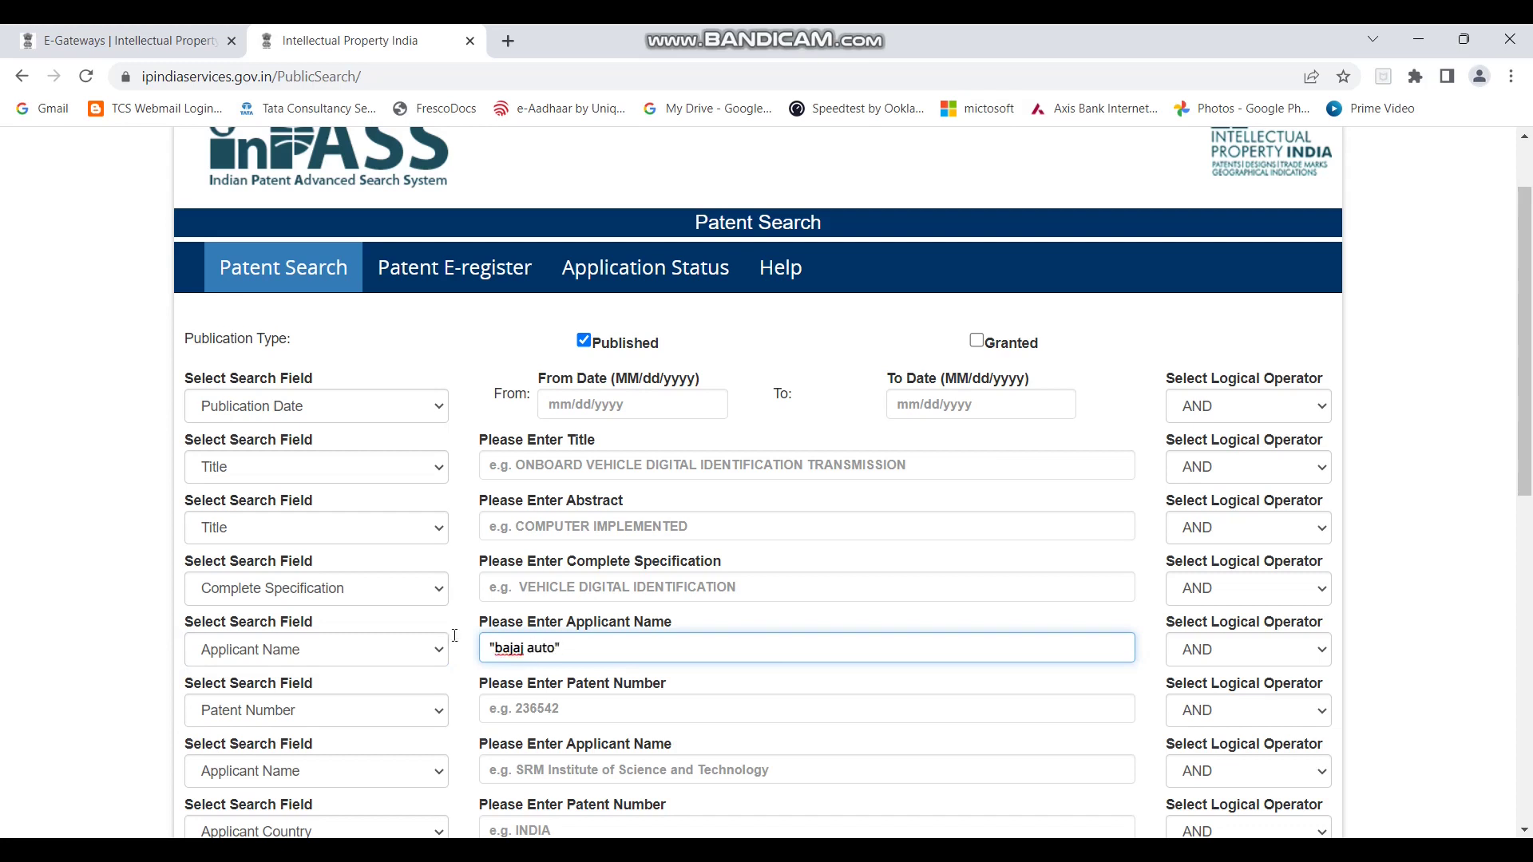
scroll(741, 688, "down", 10)
left_click(885, 639)
type("8gf")
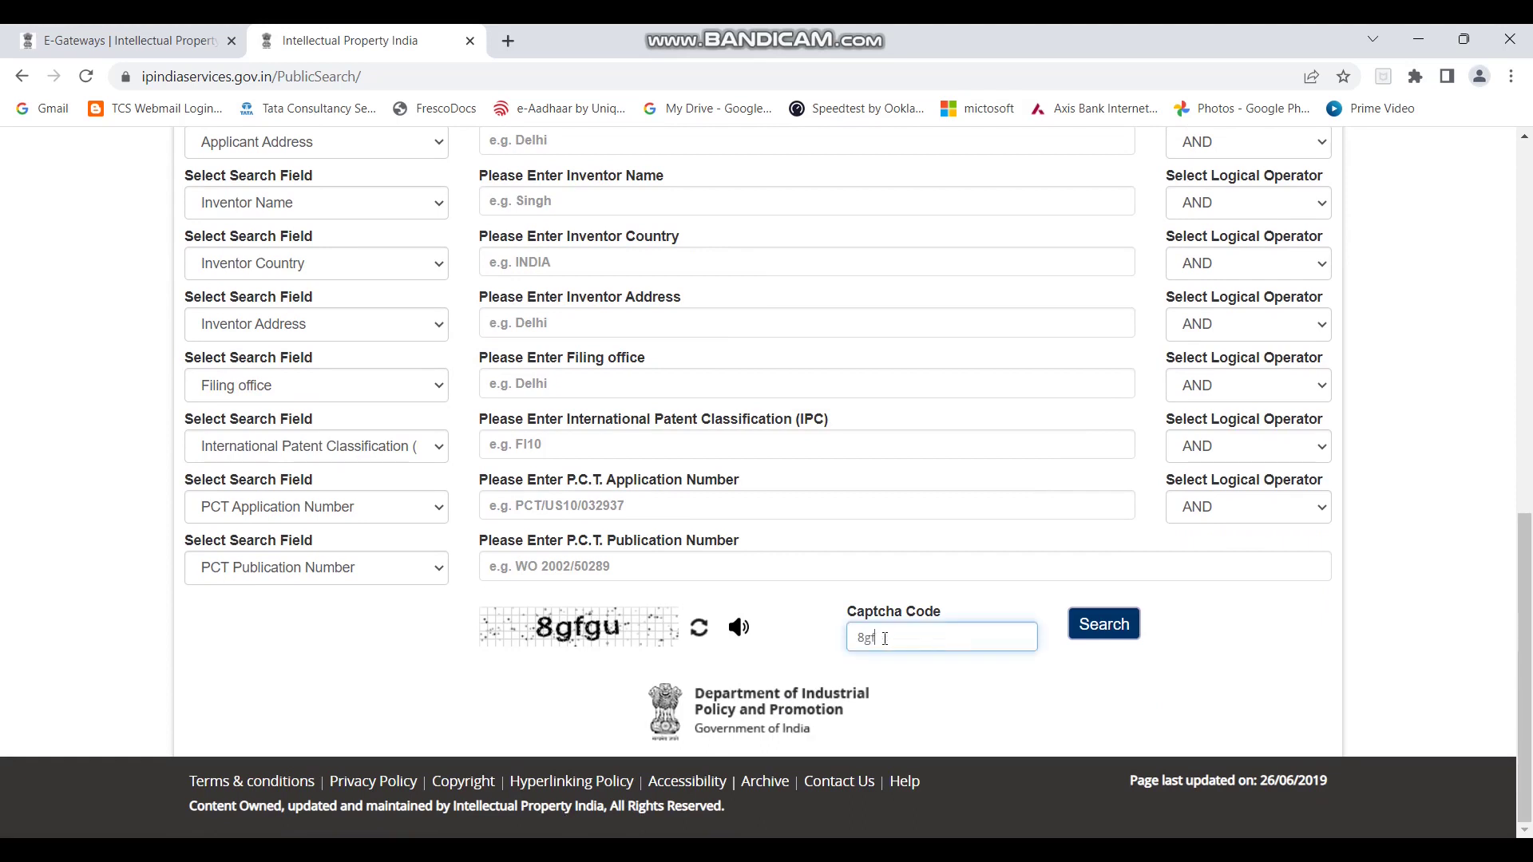
type("gu")
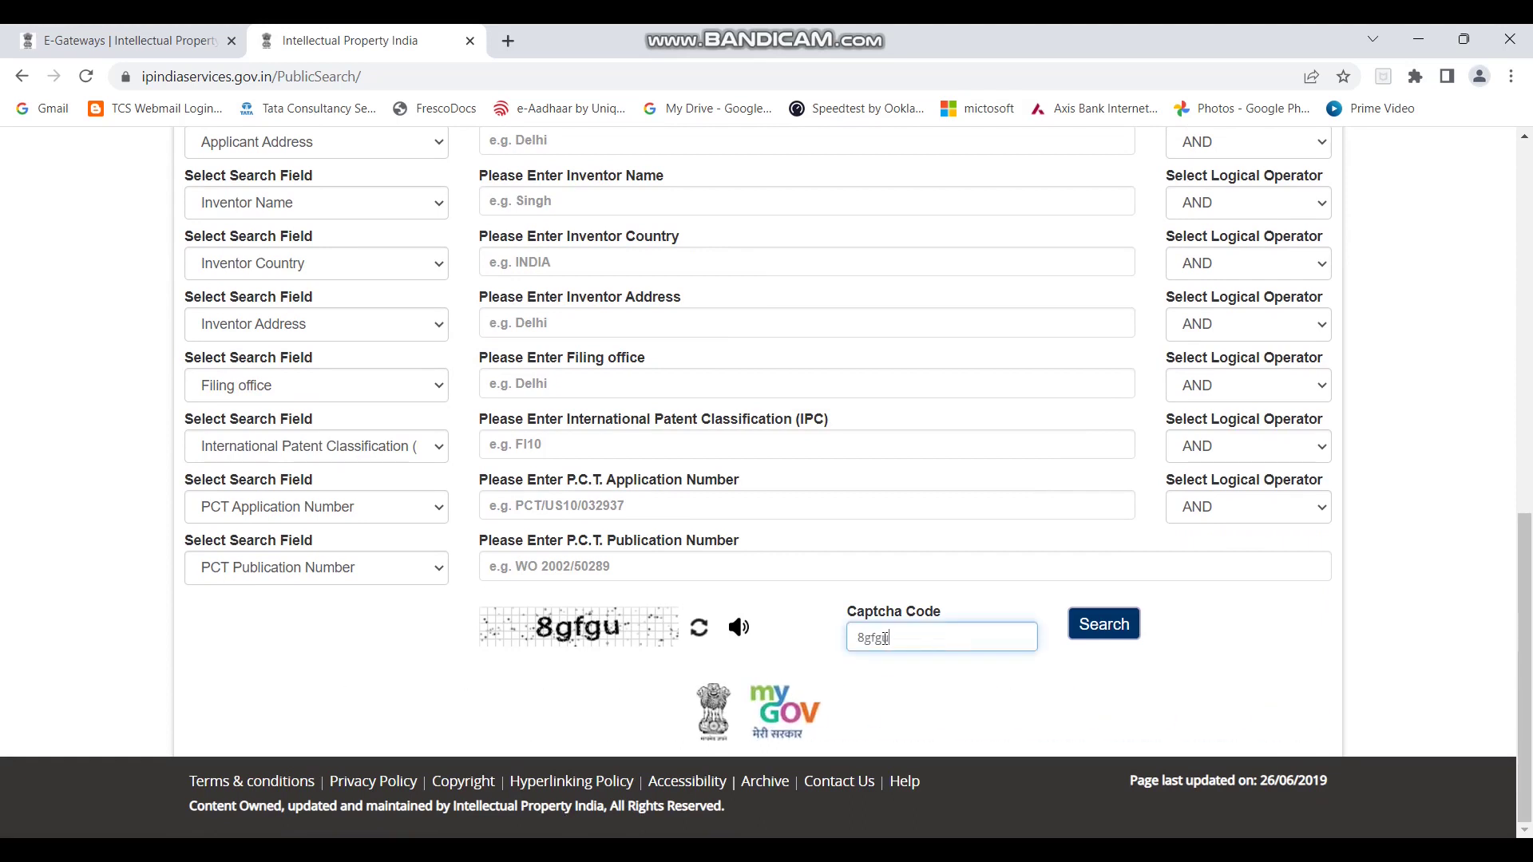
left_click(1120, 643)
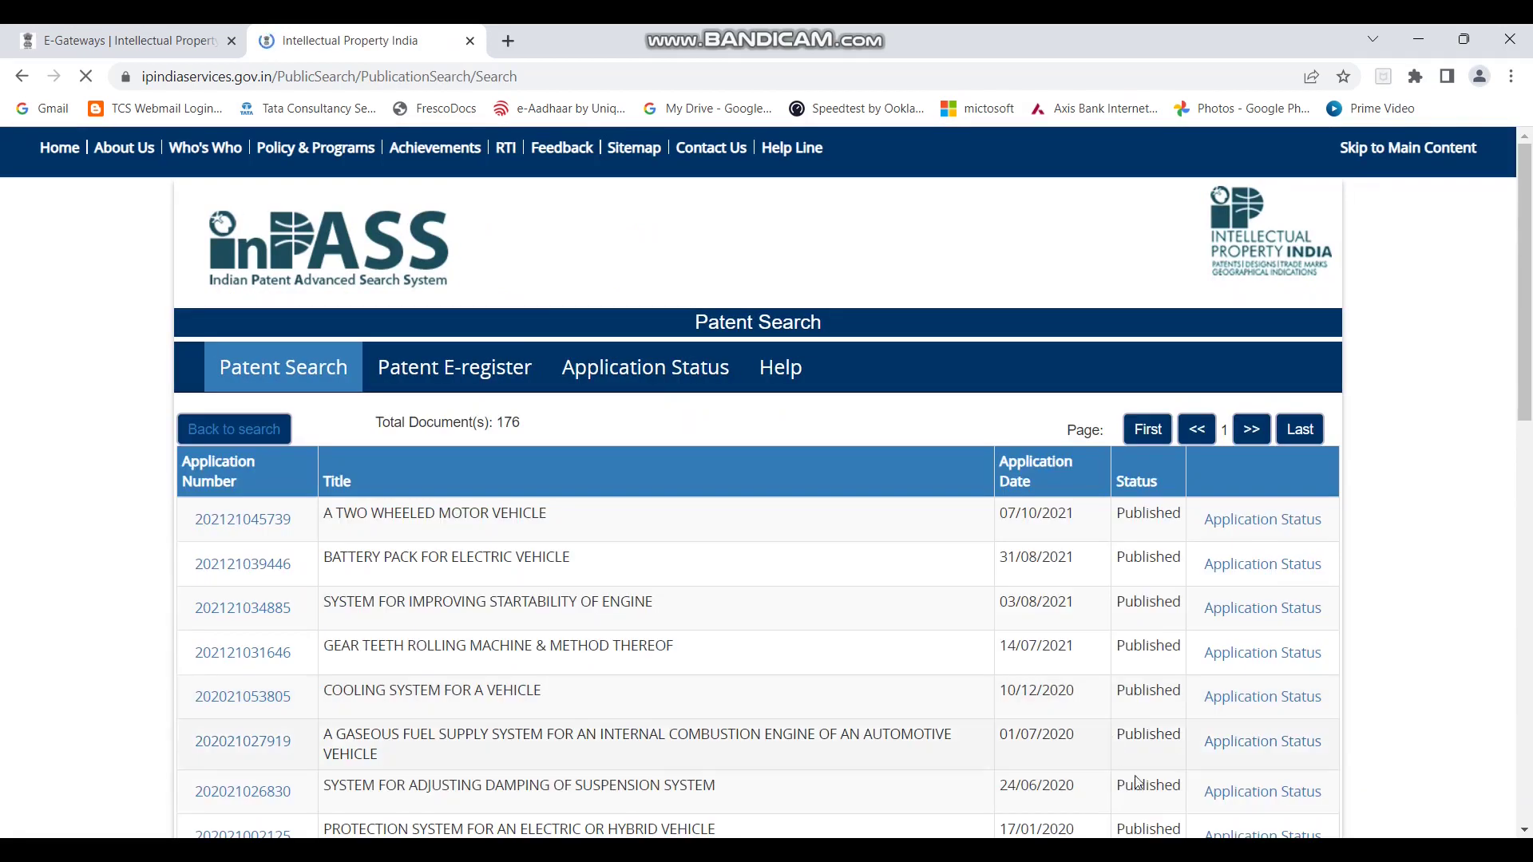
left_click_drag(502, 424, 530, 428)
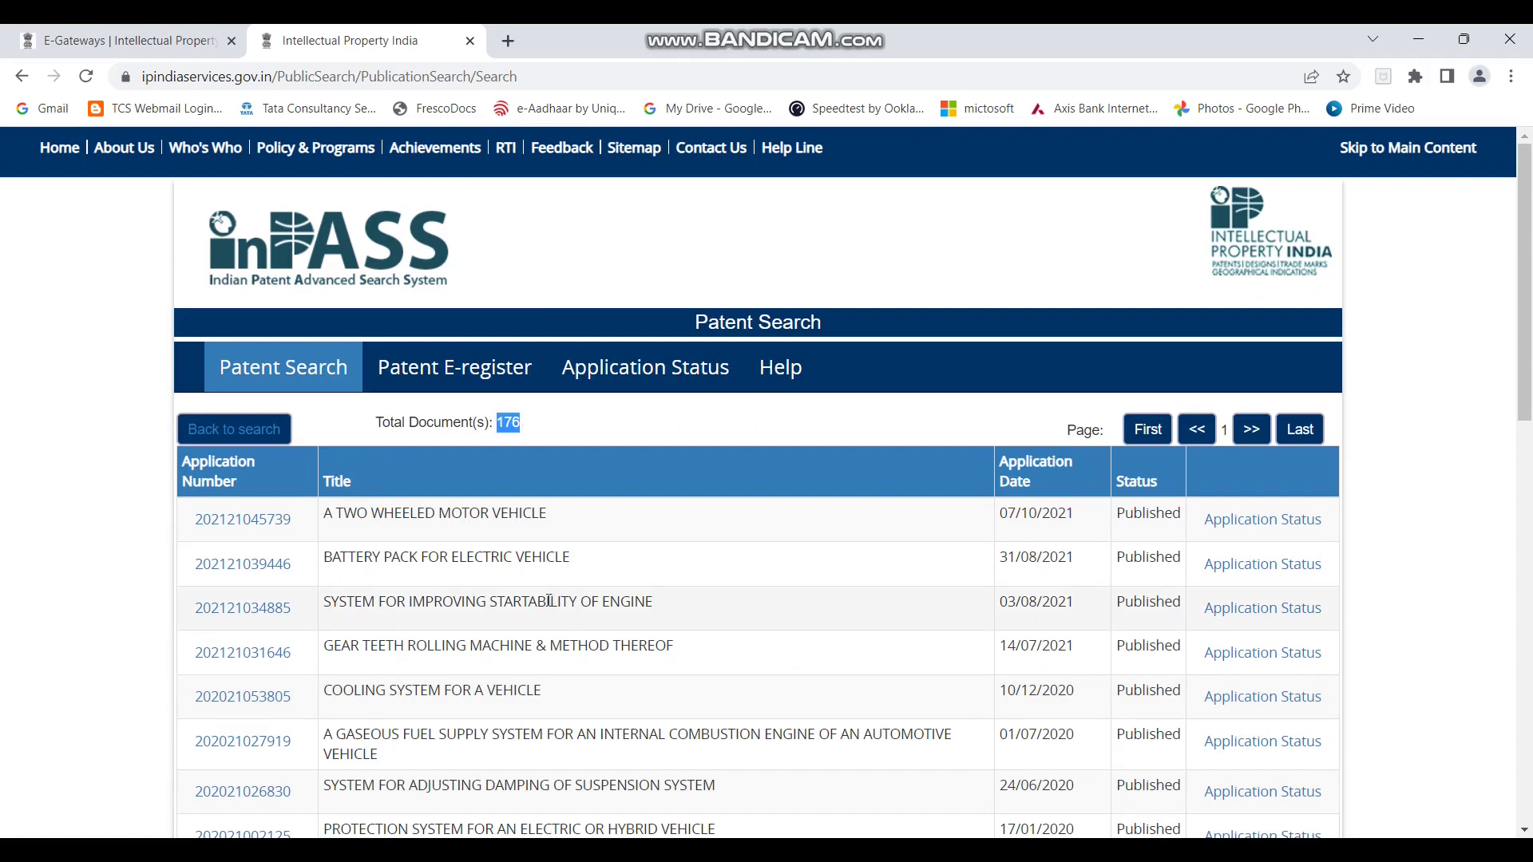
left_click(251, 525)
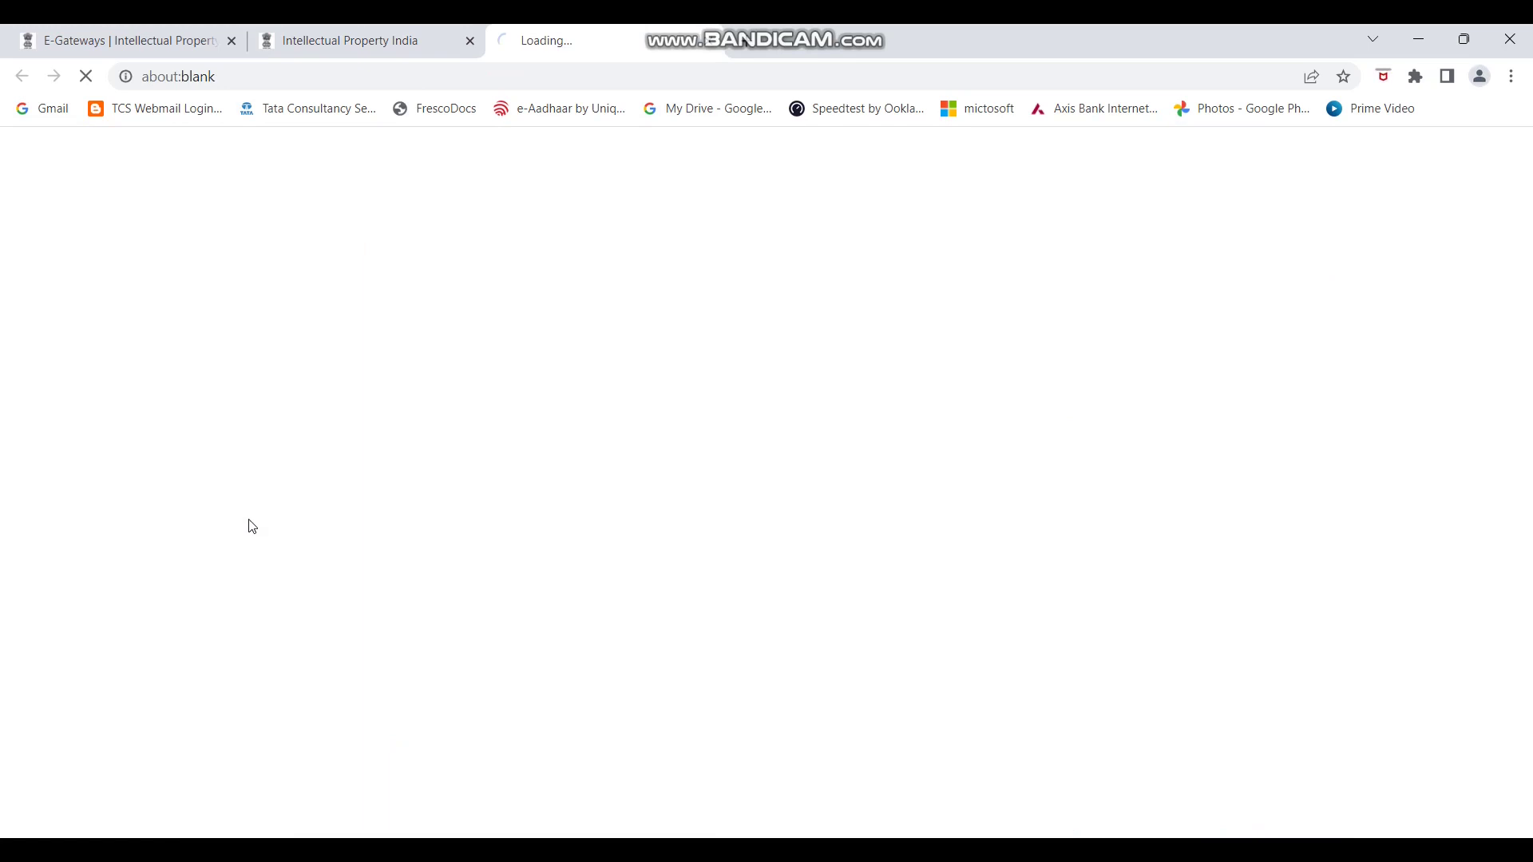
scroll(872, 530, "down", 3)
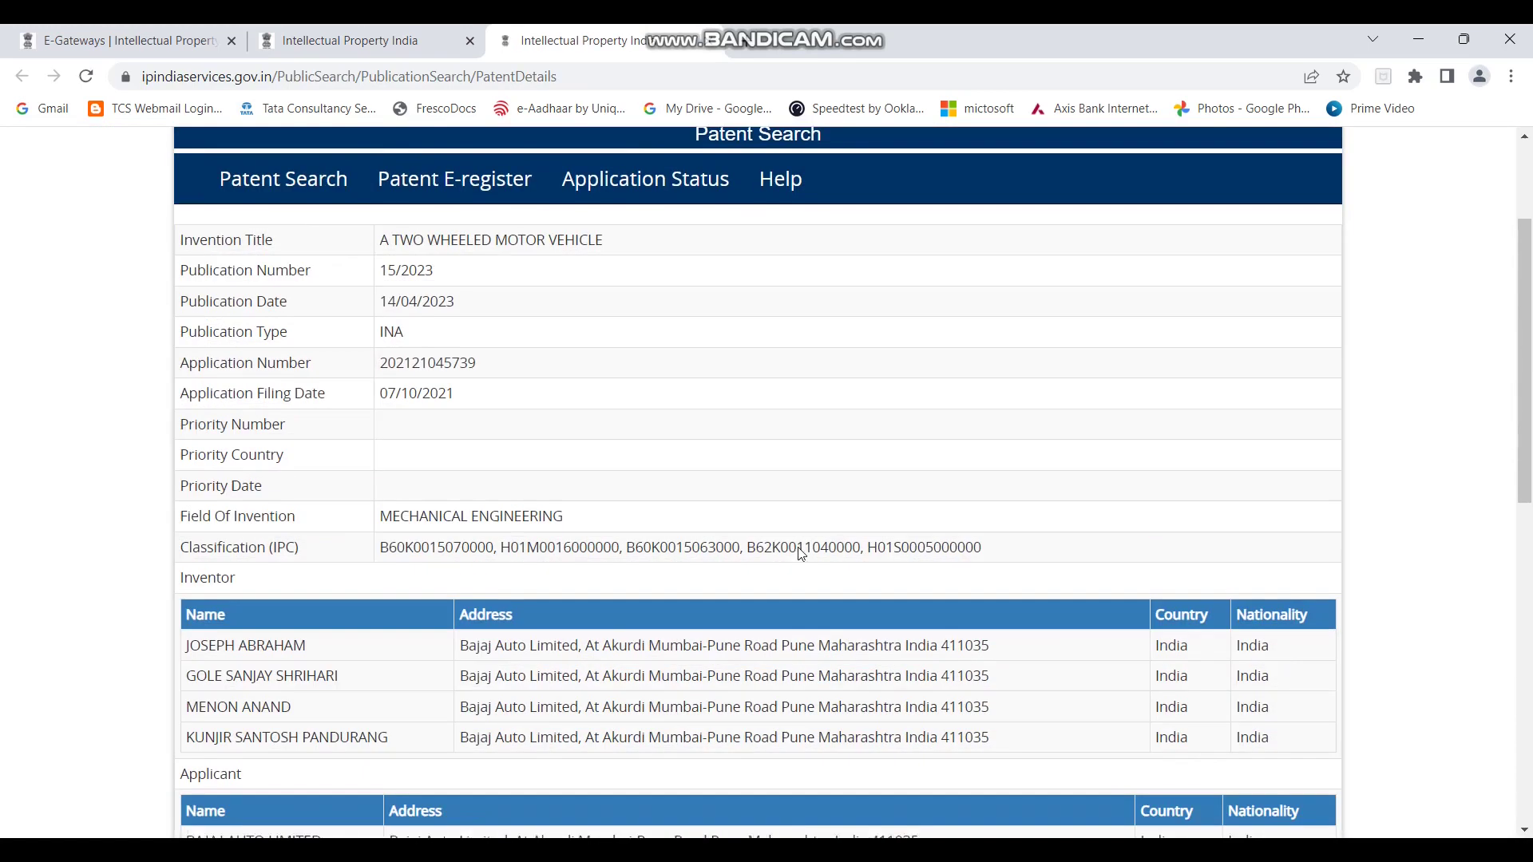
scroll(539, 683, "down", 4)
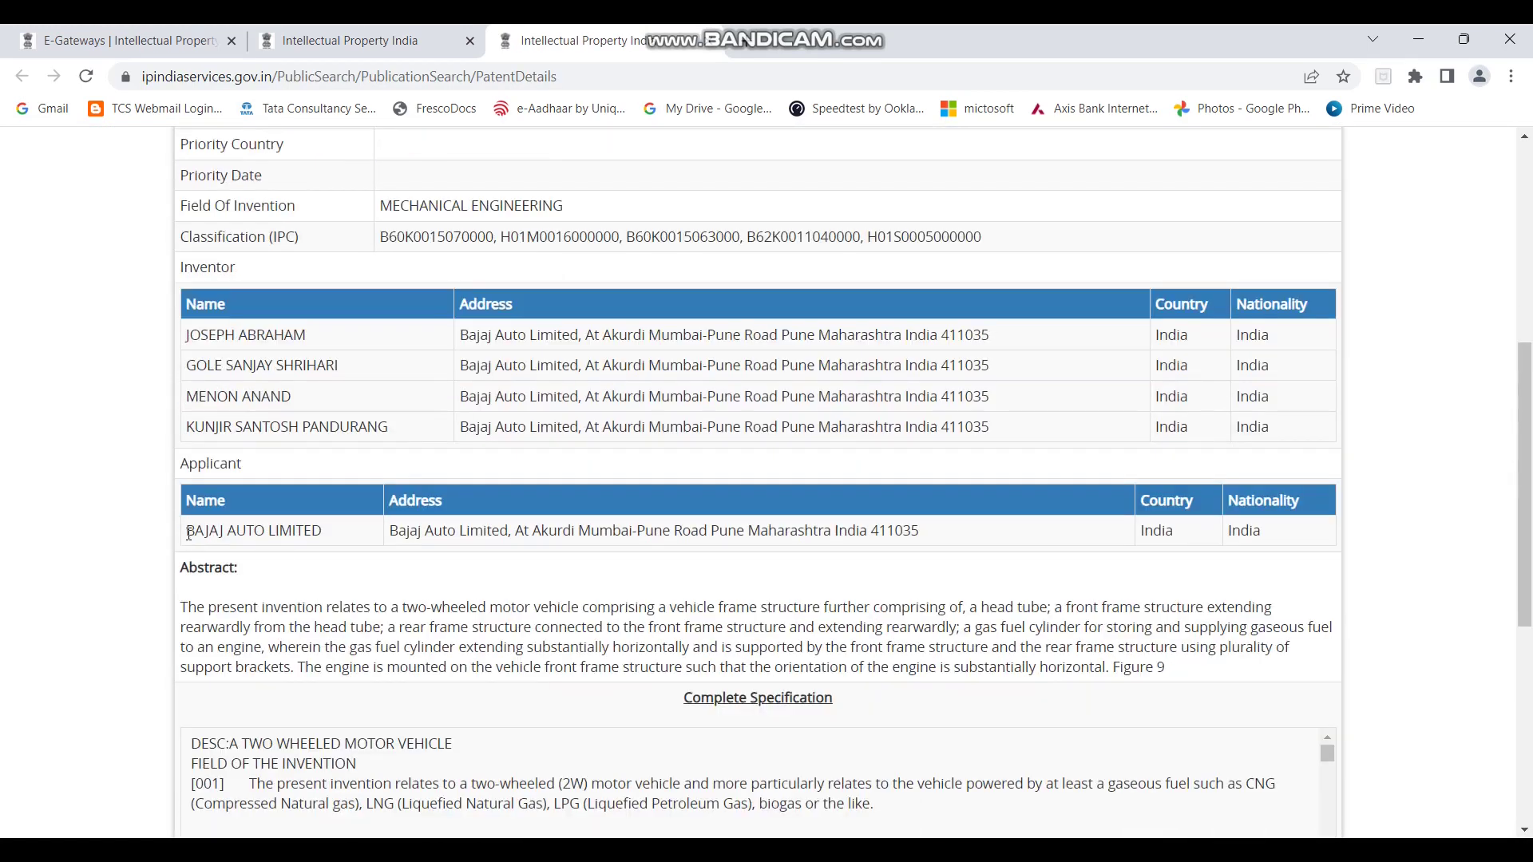
left_click_drag(191, 531, 323, 533)
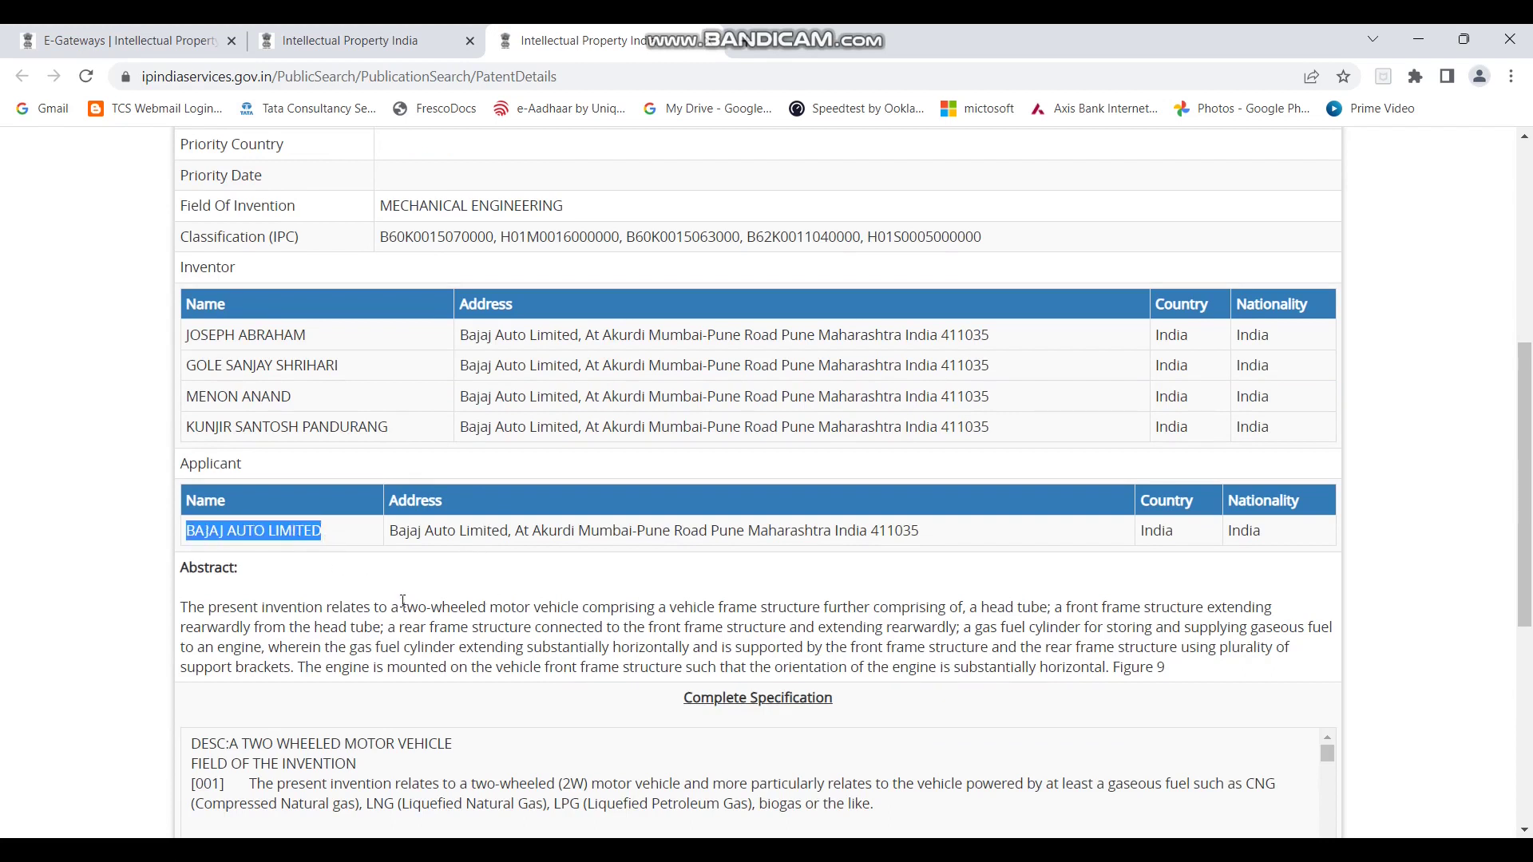
scroll(983, 608, "down", 1)
scroll(899, 620, "up", 7)
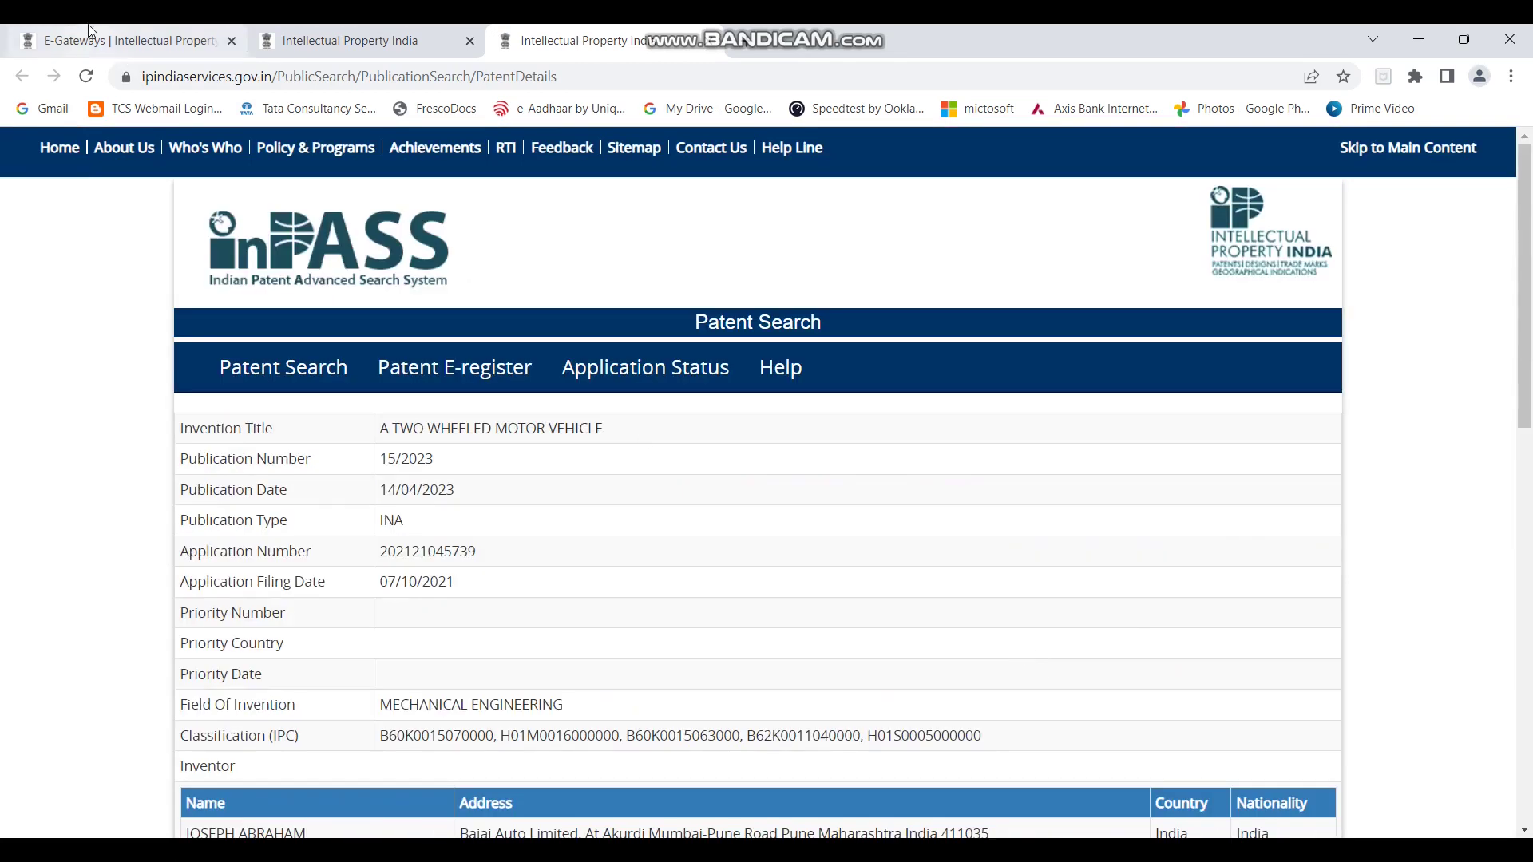
Return to the search results tab and close the patent detail page.
left_click(376, 31)
scroll(978, 623, "down", 12)
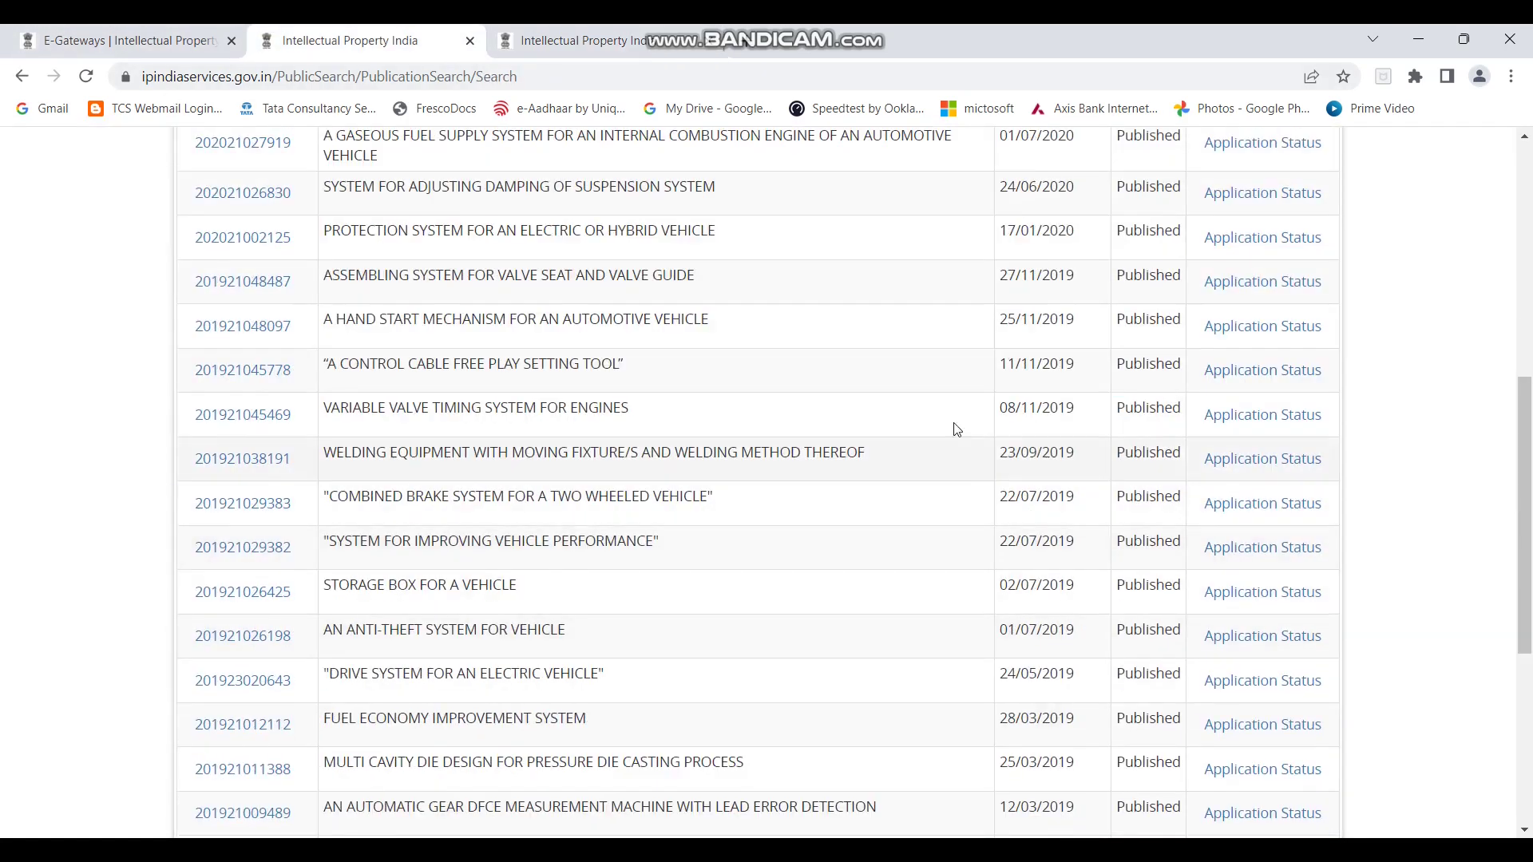
scroll(982, 519, "up", 10)
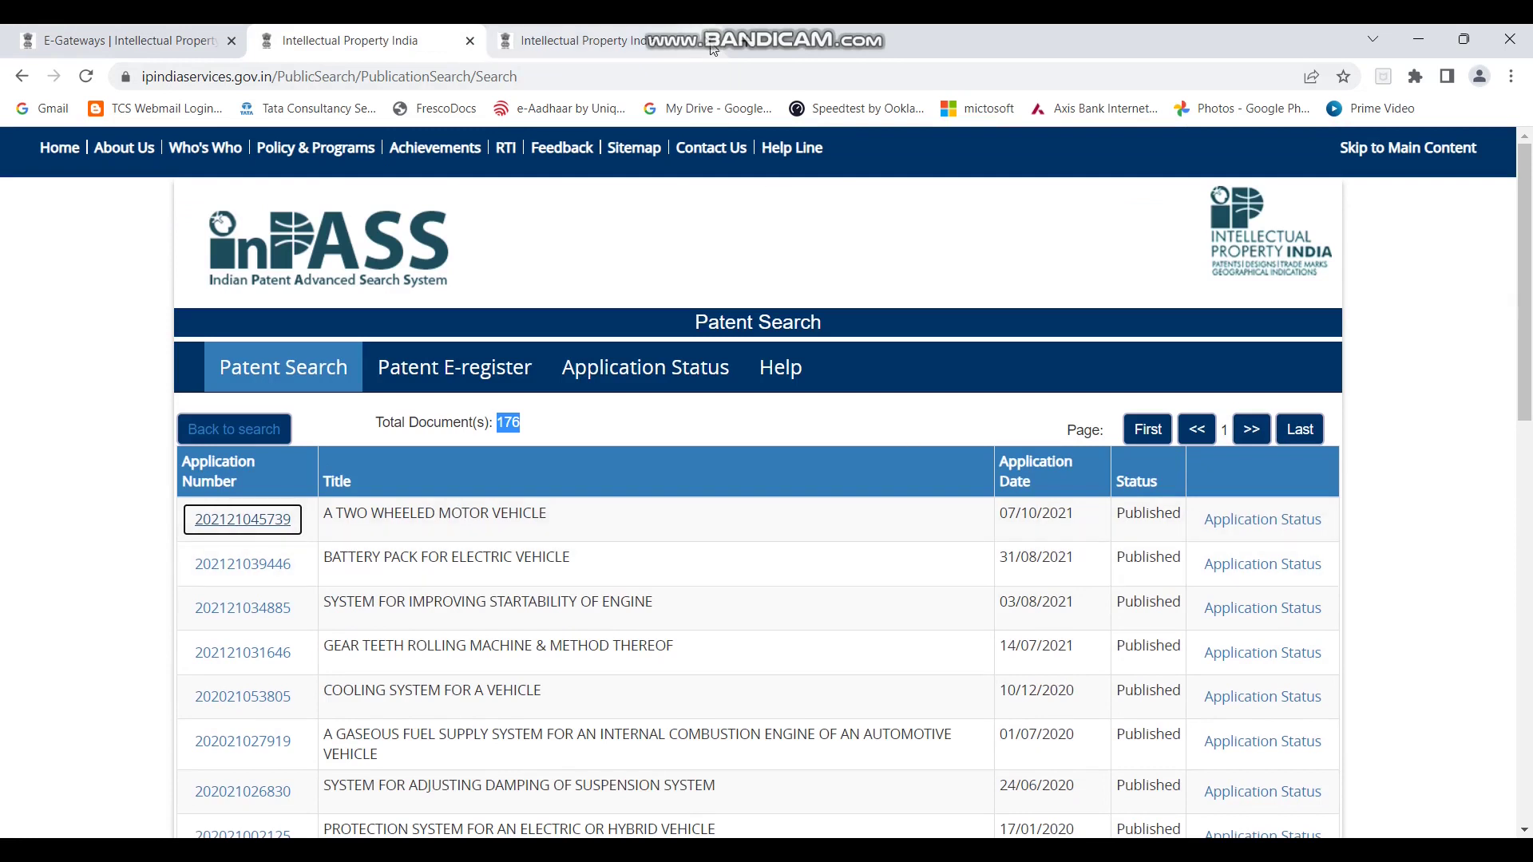
left_click(694, 44)
left_click(712, 41)
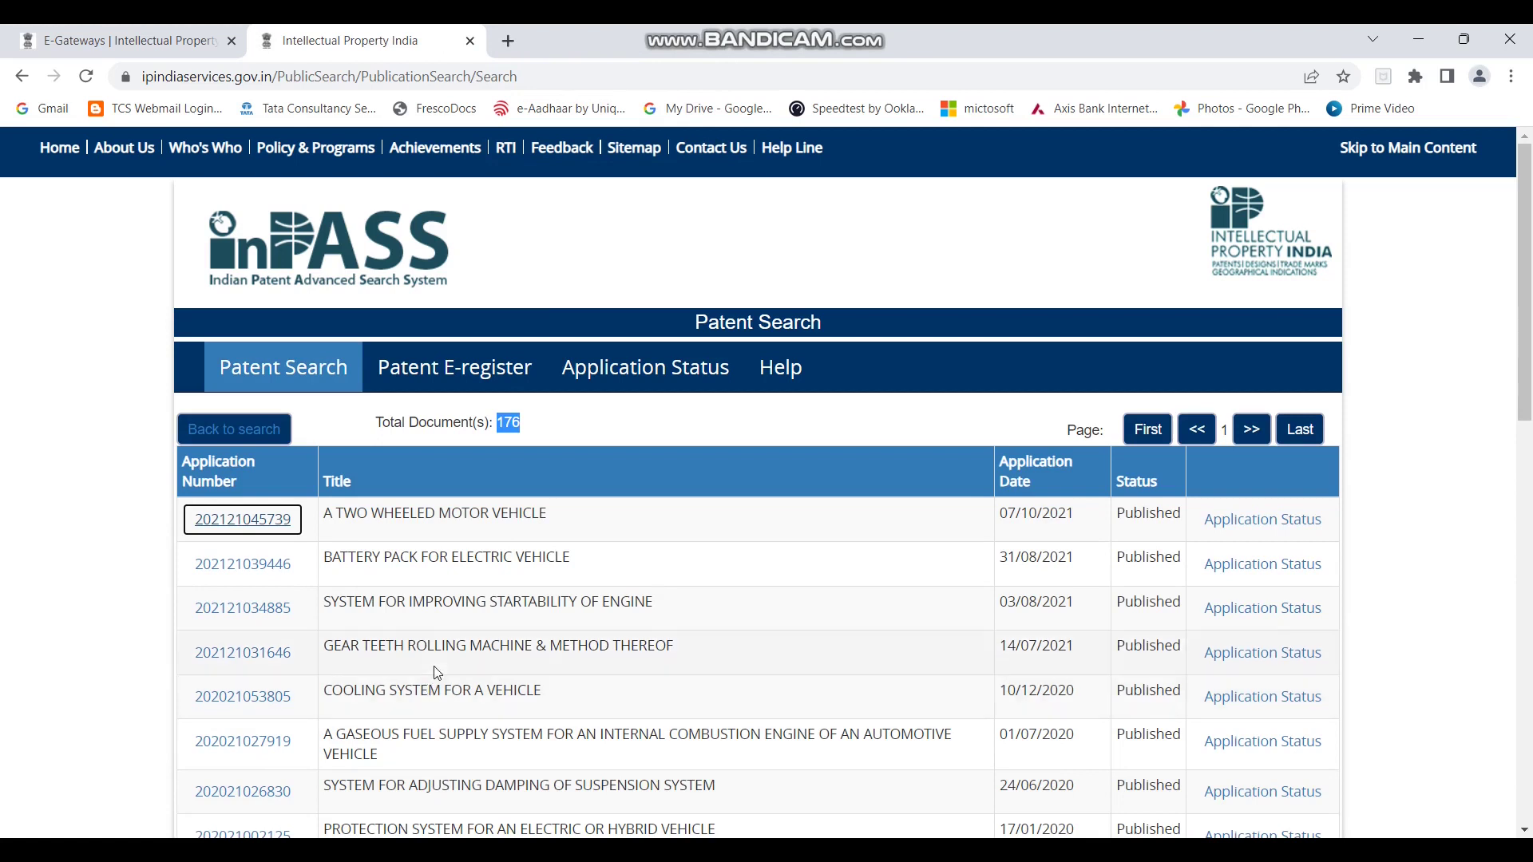
Back on the search form, delete the "bajaj auto" applicant text.
left_click(257, 431)
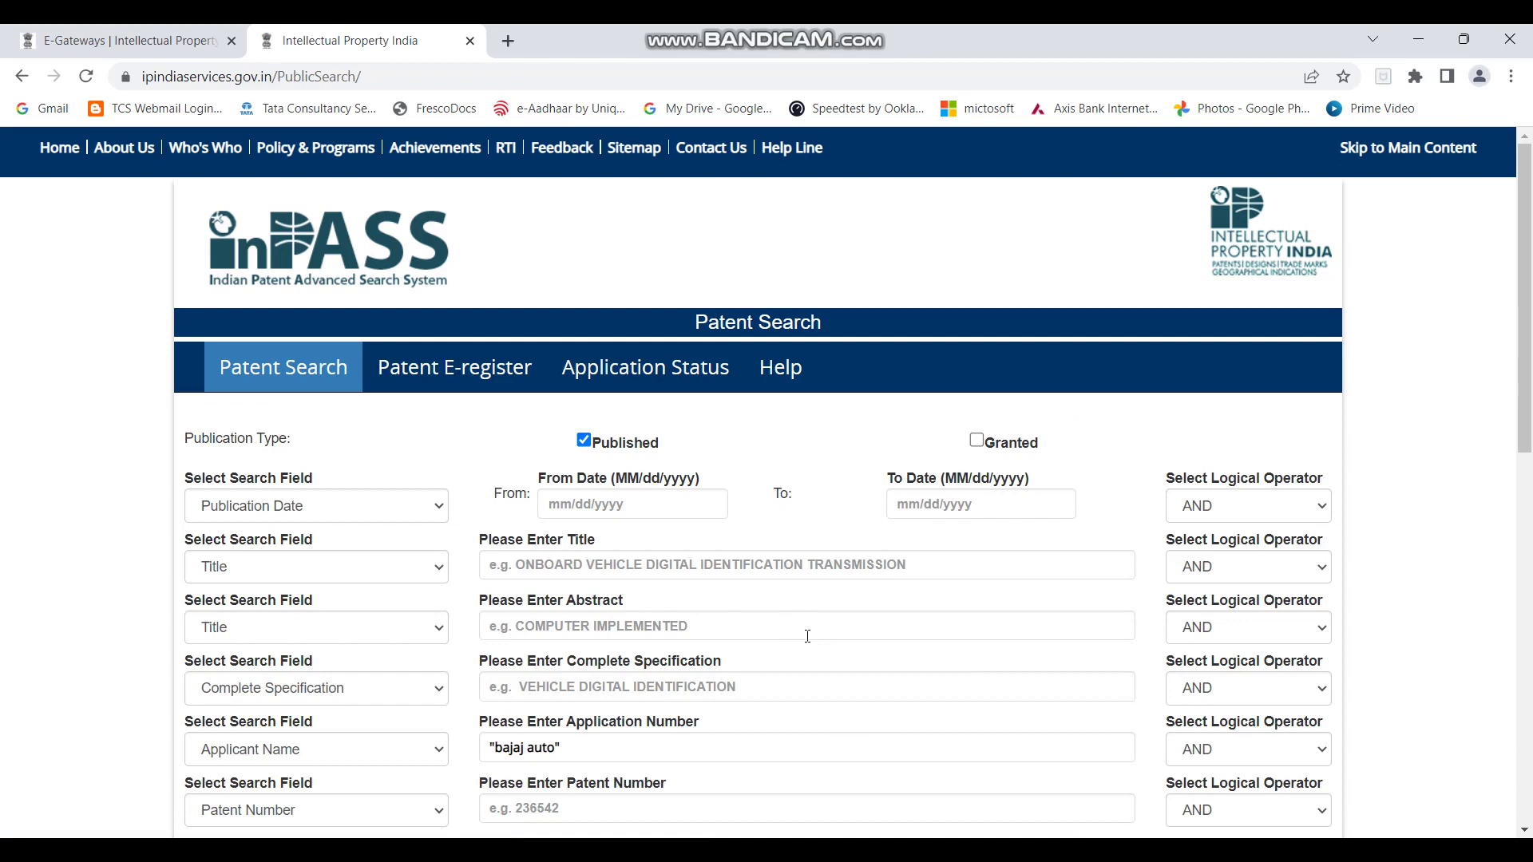
scroll(807, 648, "down", 1)
left_click(595, 649)
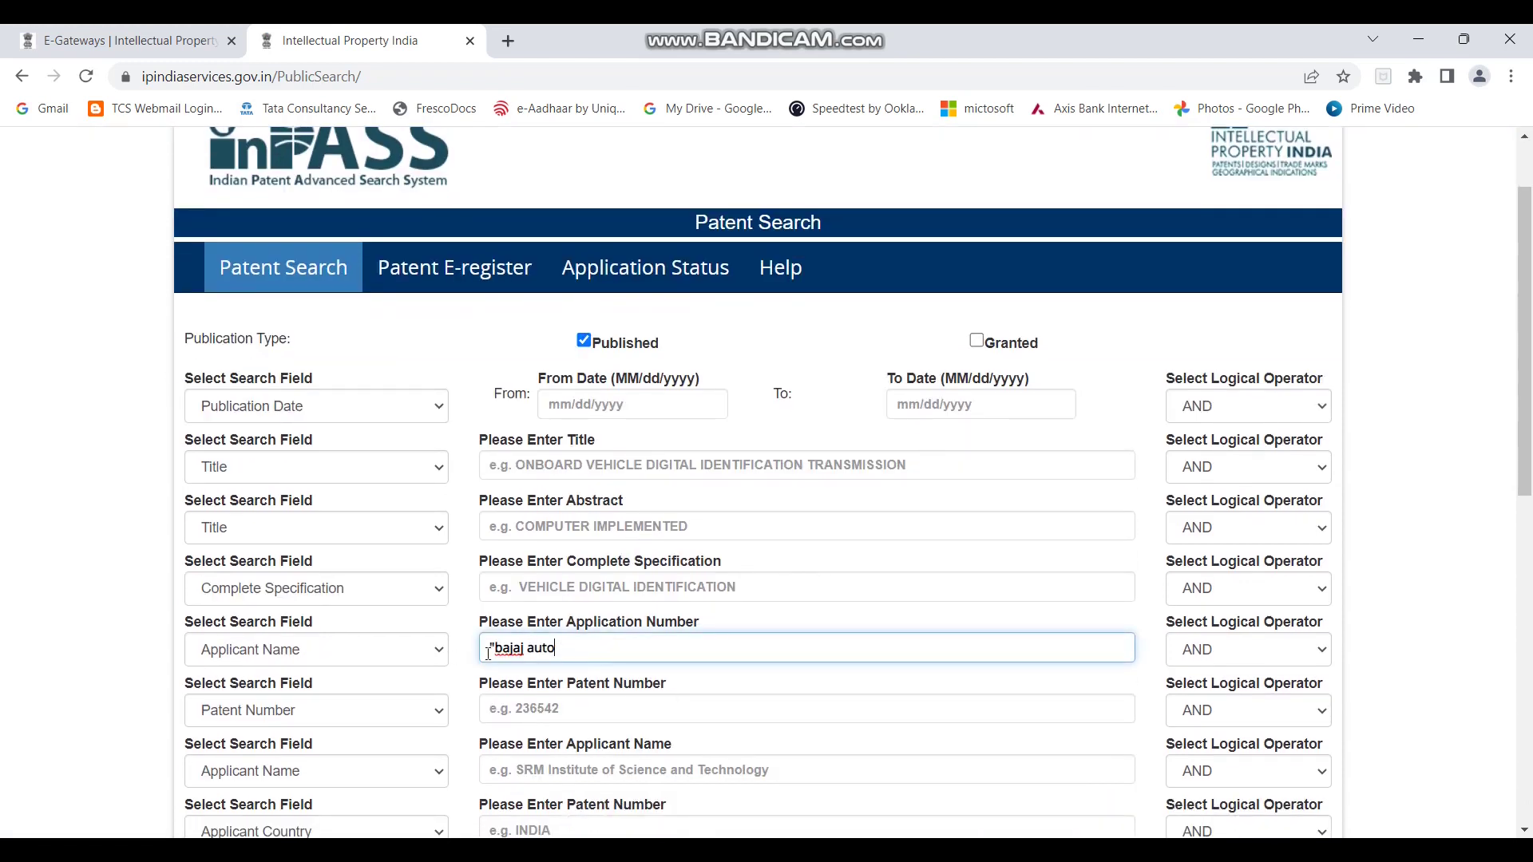
key("BackSpace")
left_click_drag(562, 651, 487, 650)
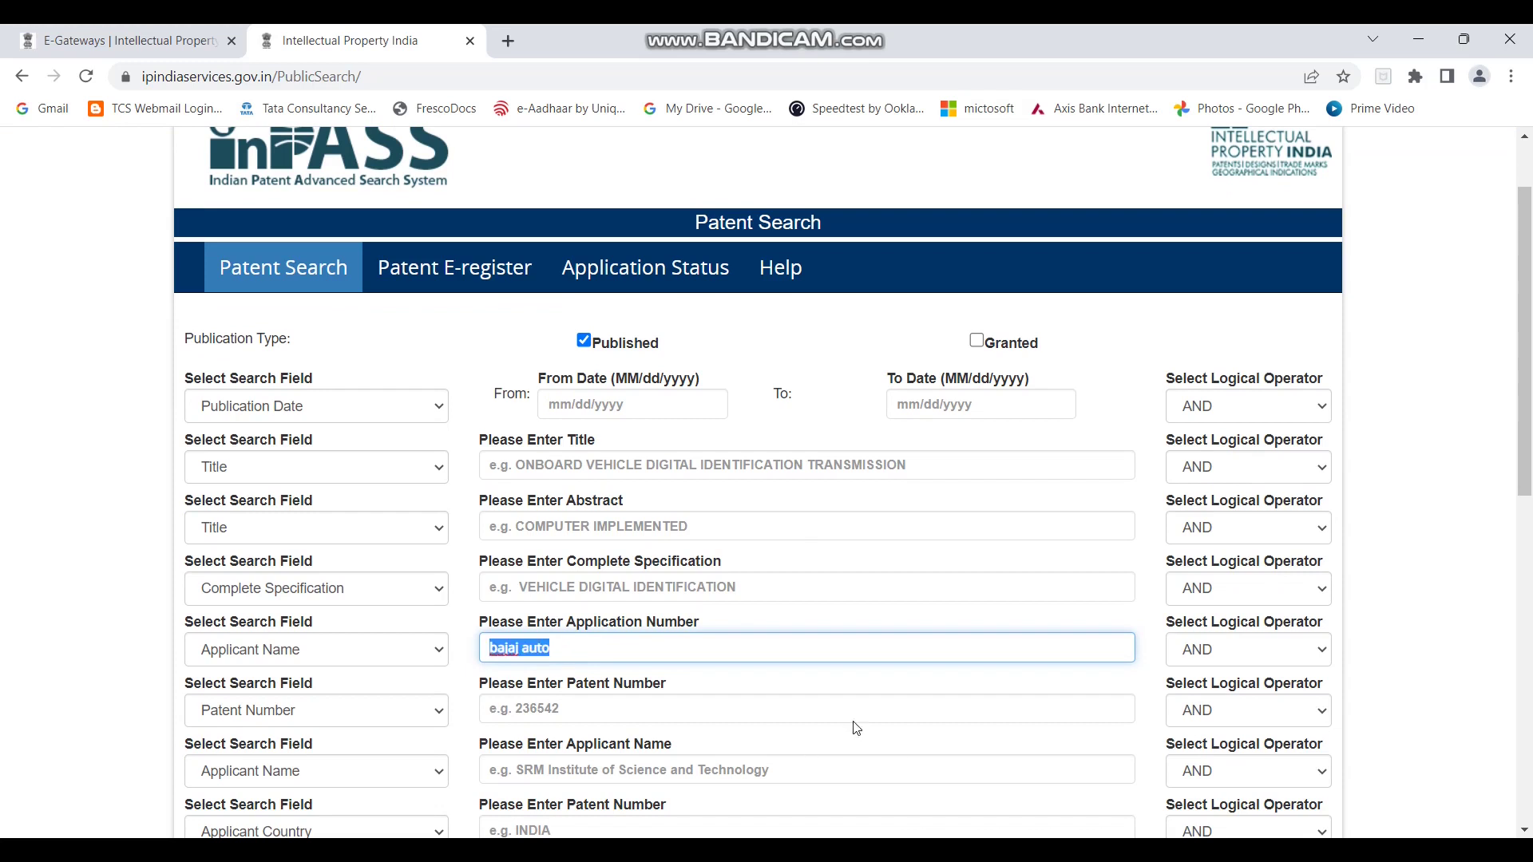
key("BackSpace")
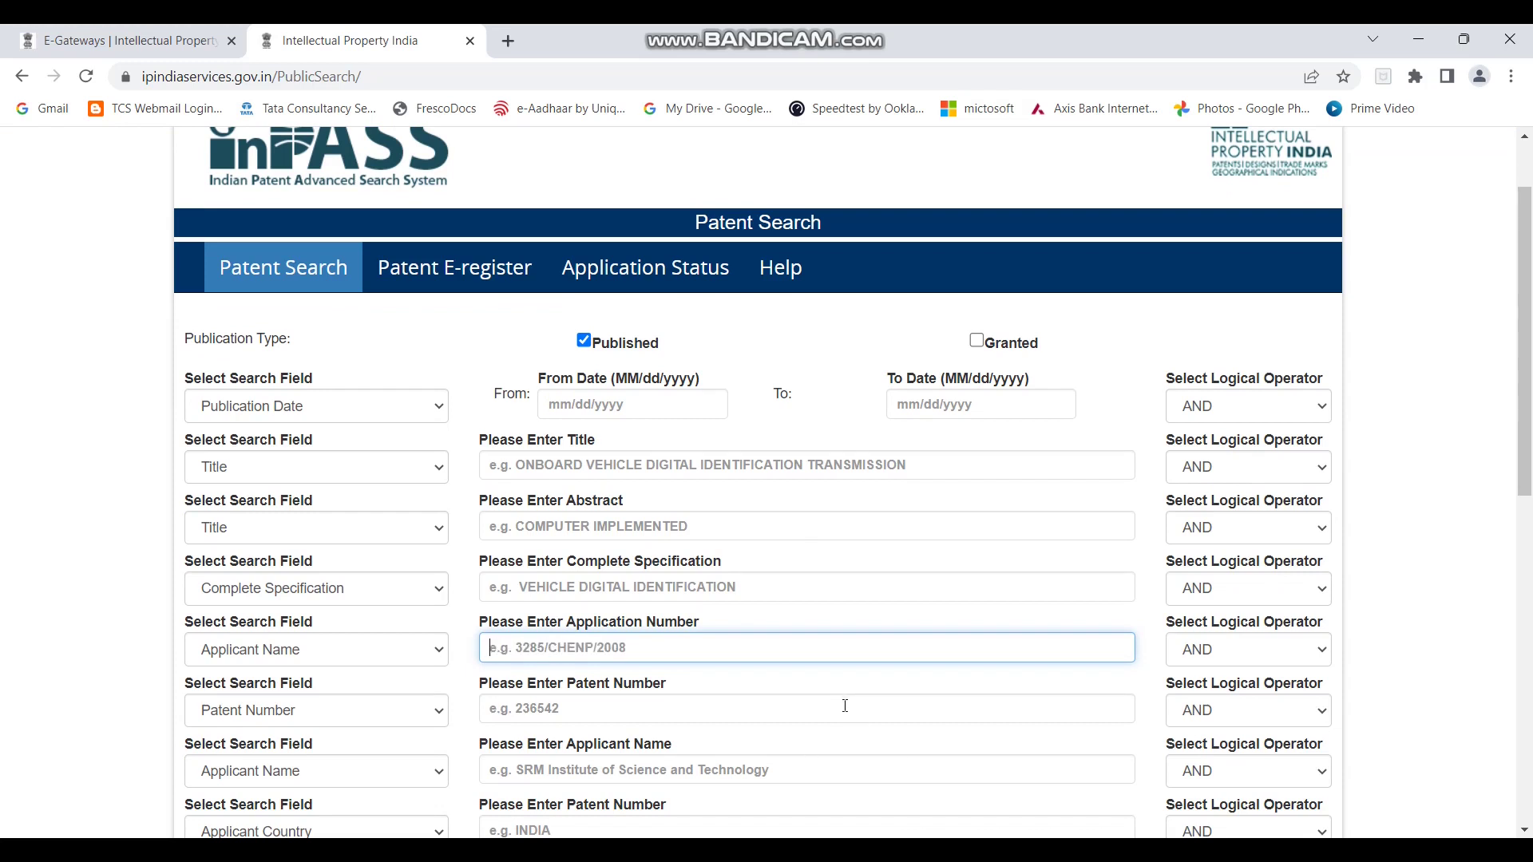
Change the Patent Number row's search field to Inventor Name.
left_click(444, 653)
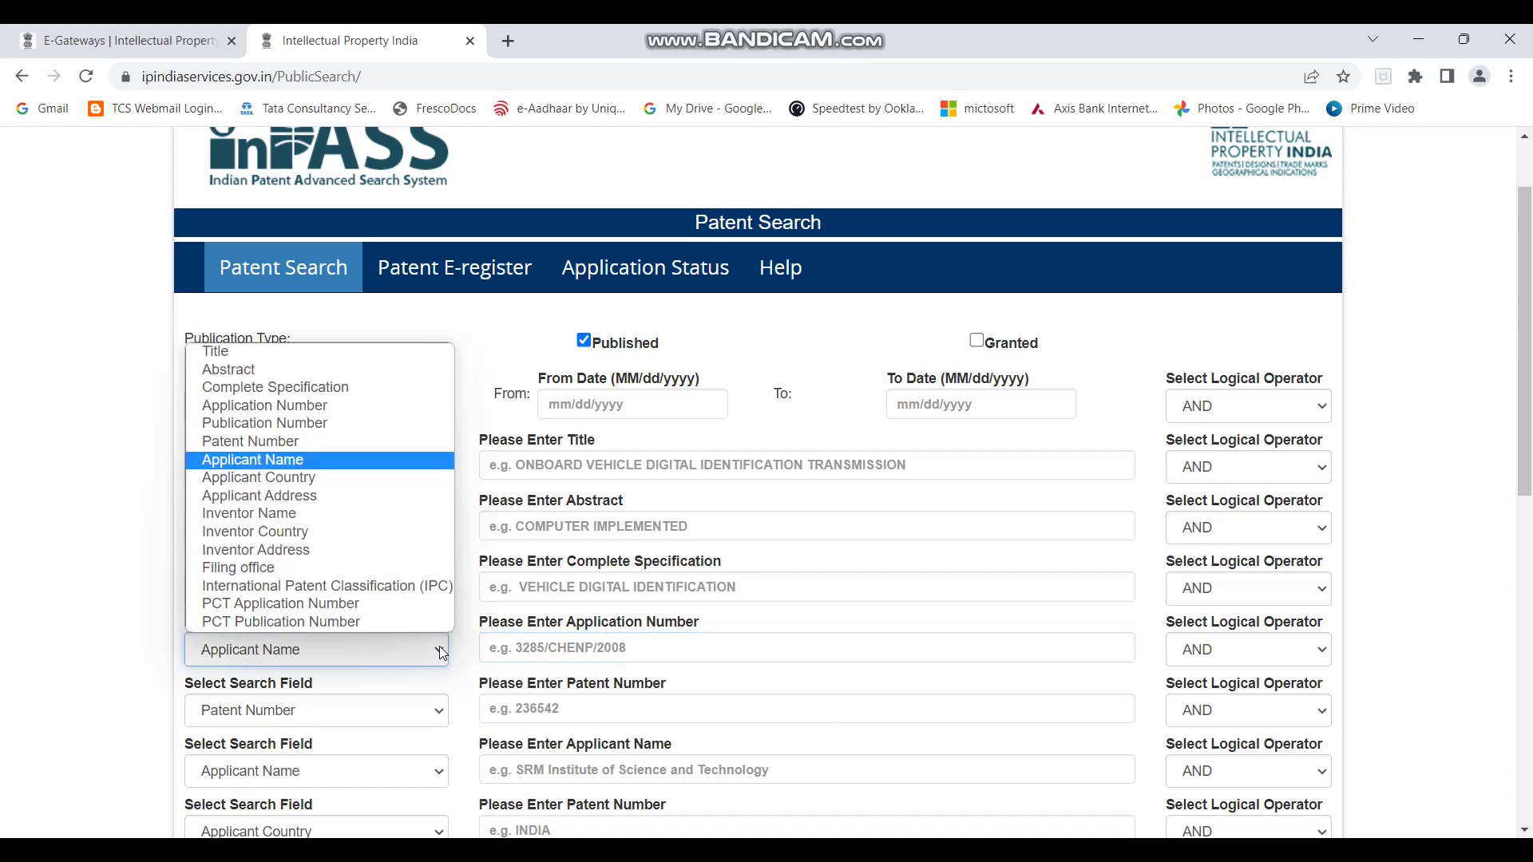
scroll(423, 503, "down", 2)
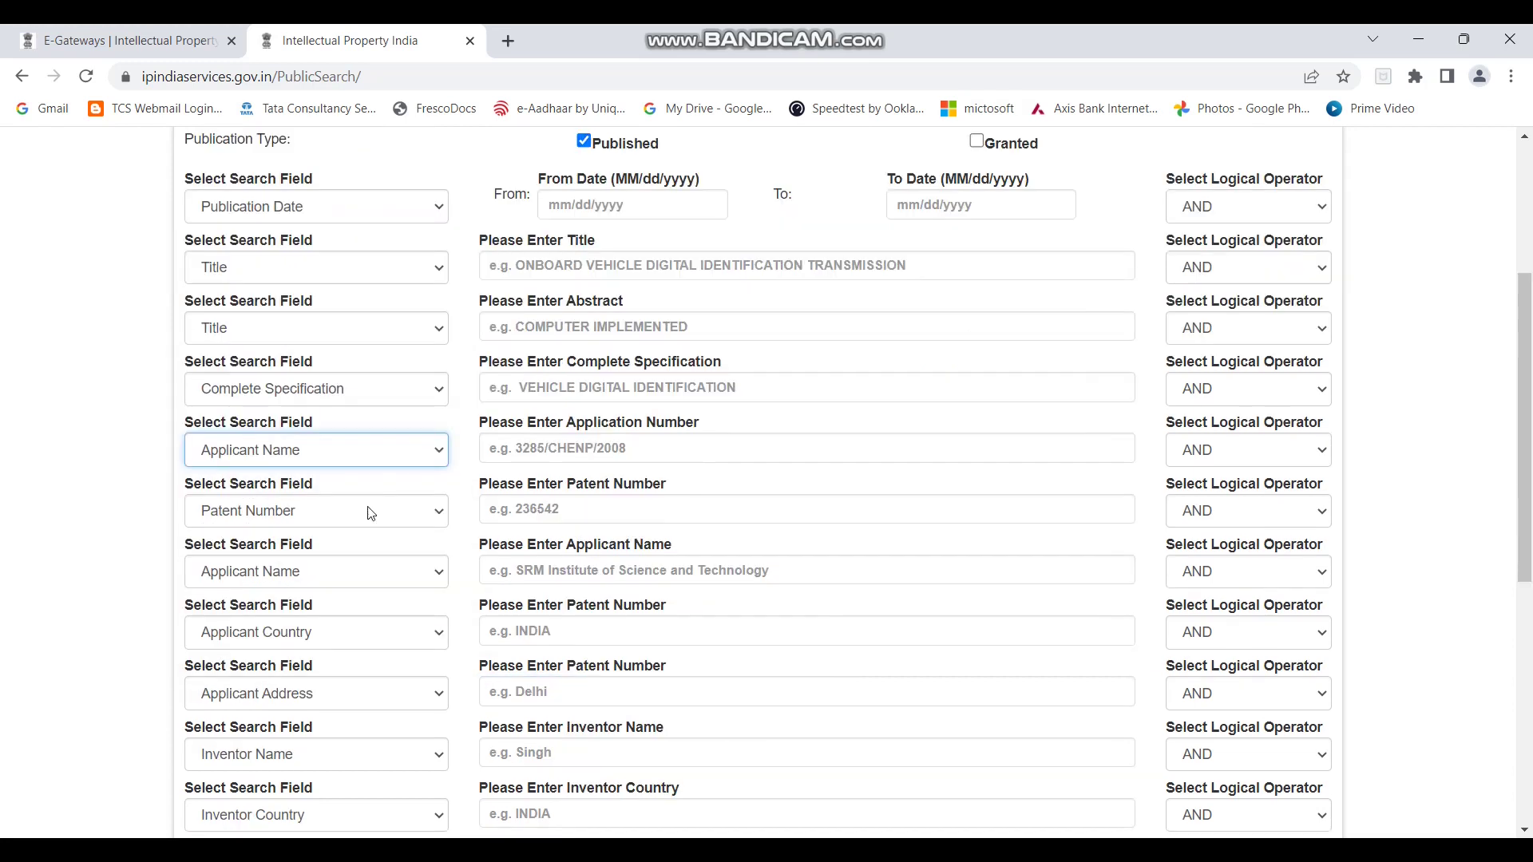
left_click(439, 512)
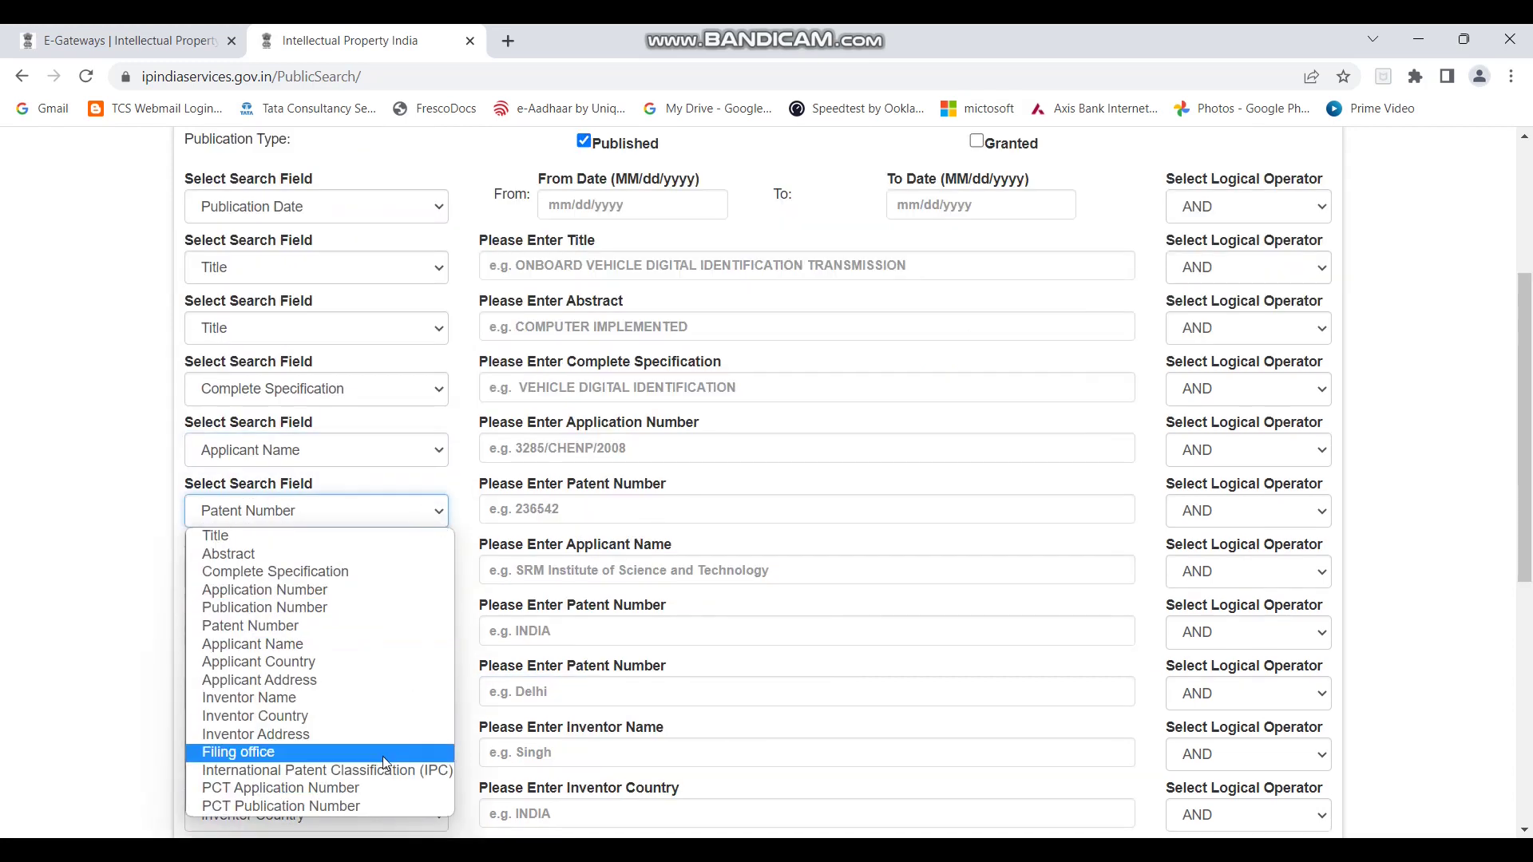
left_click(401, 703)
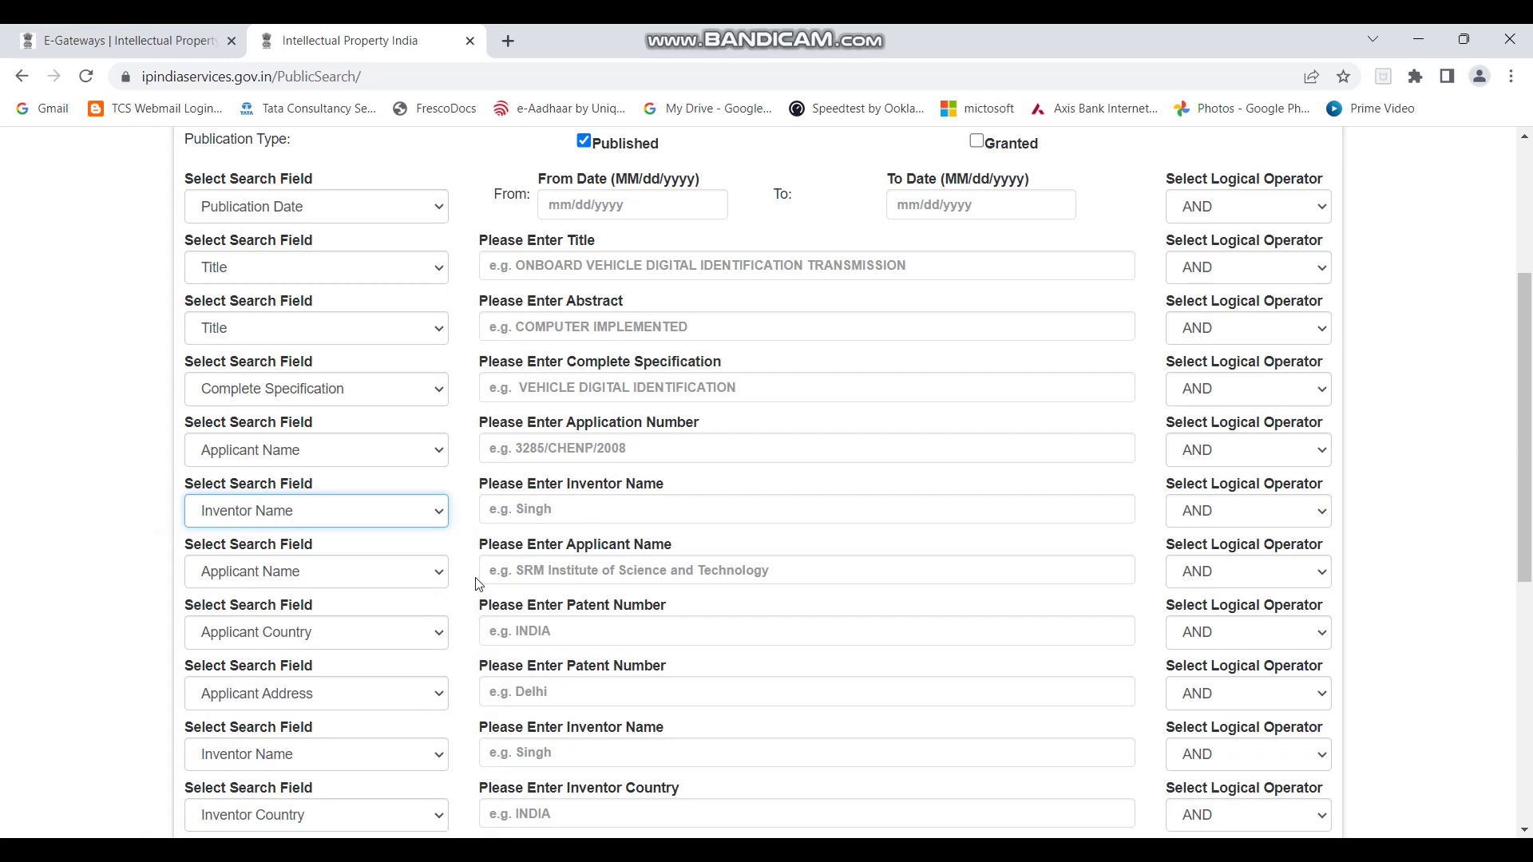
left_click(444, 512)
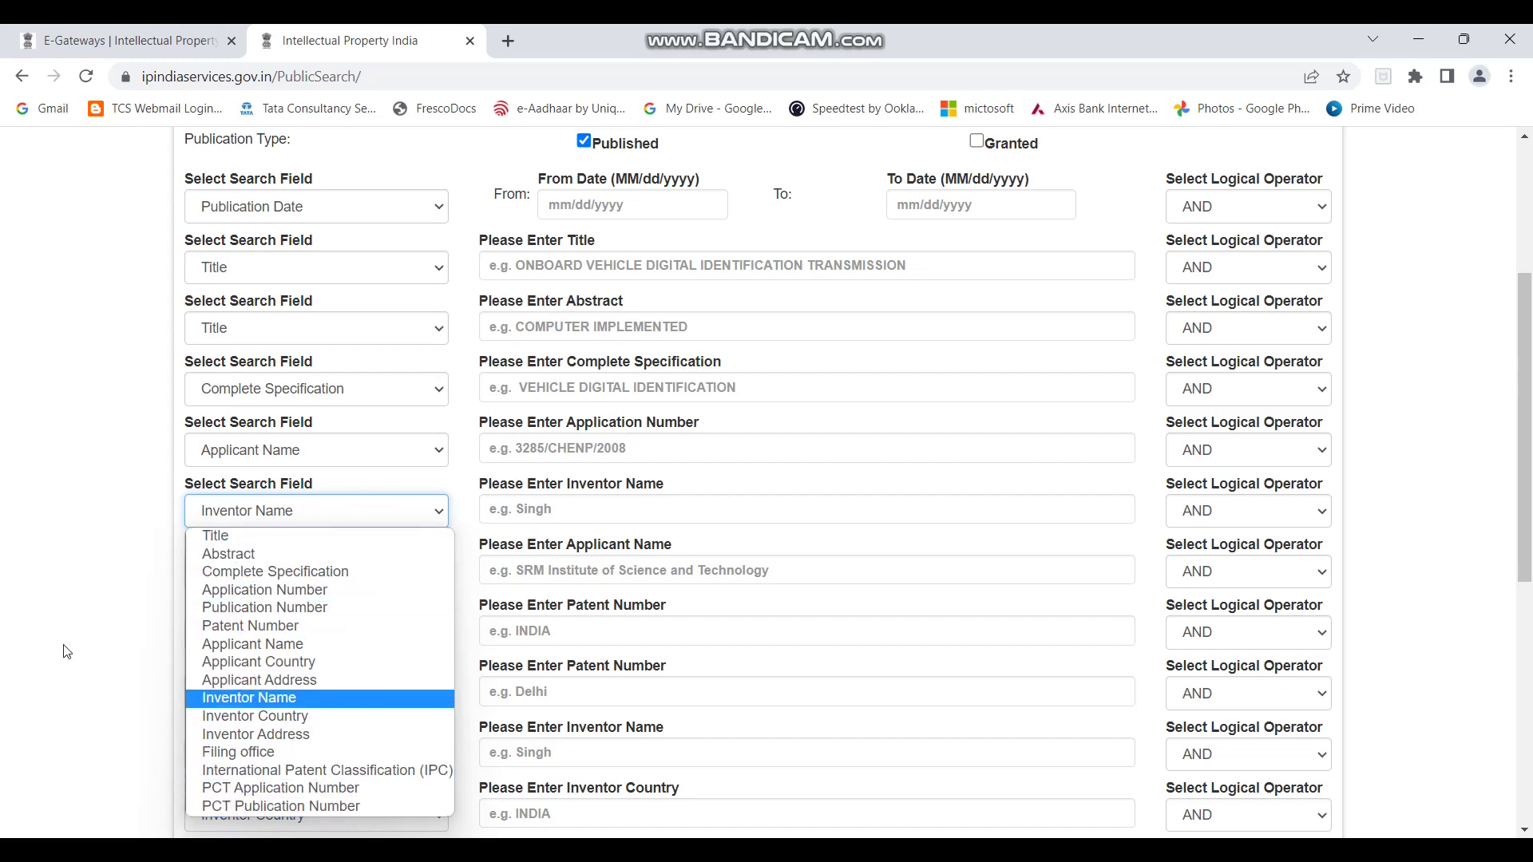
left_click(249, 697)
scroll(550, 639, "down", 5)
scroll(568, 688, "up", 6)
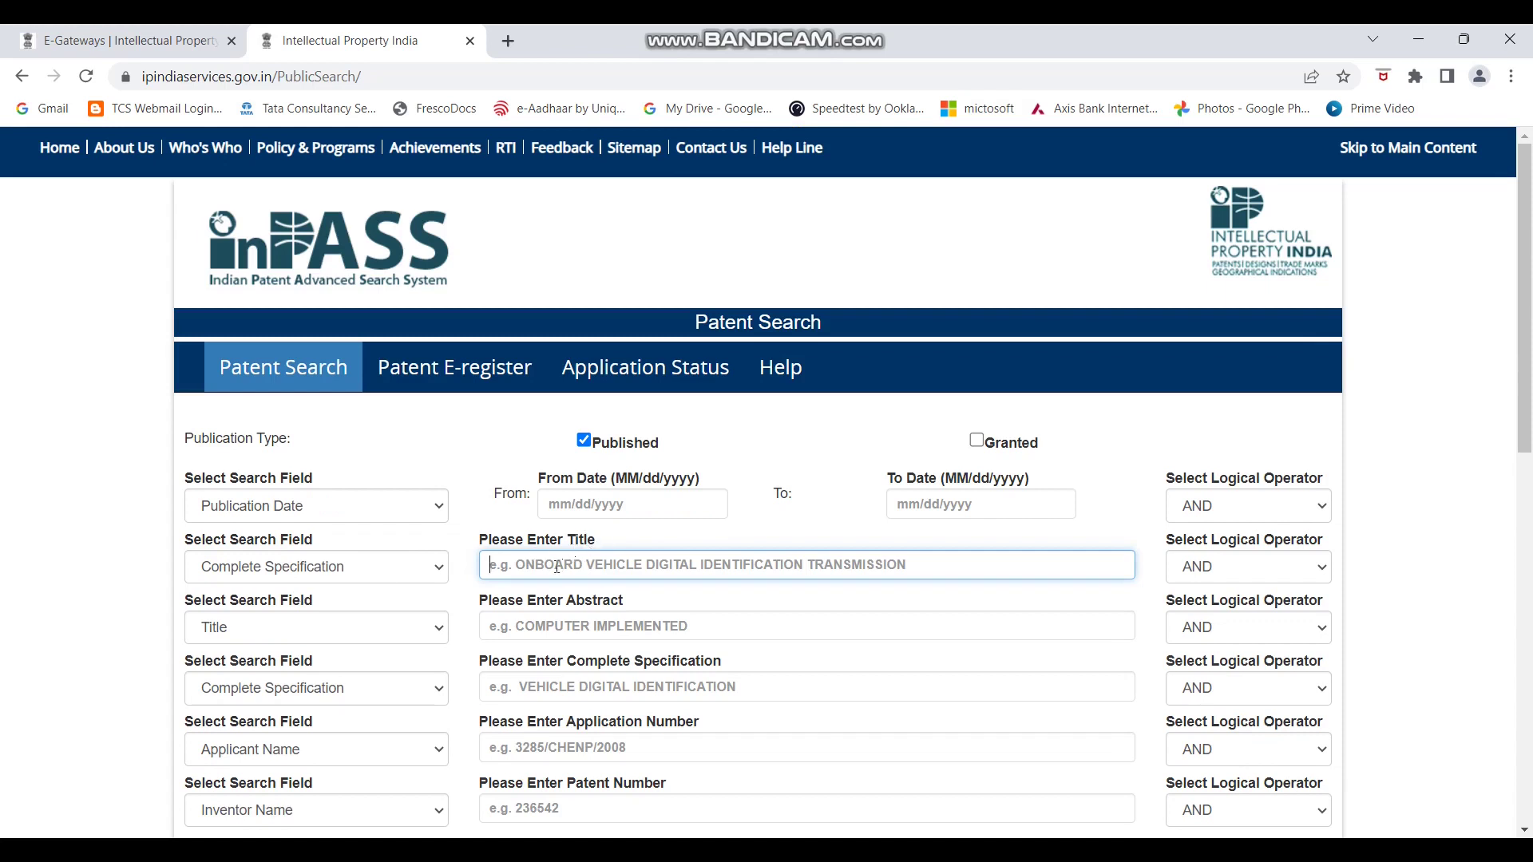
Fill Publication Date From 01/01/2000 and To 01/01/2020, then dismiss the date picker.
left_click(562, 509)
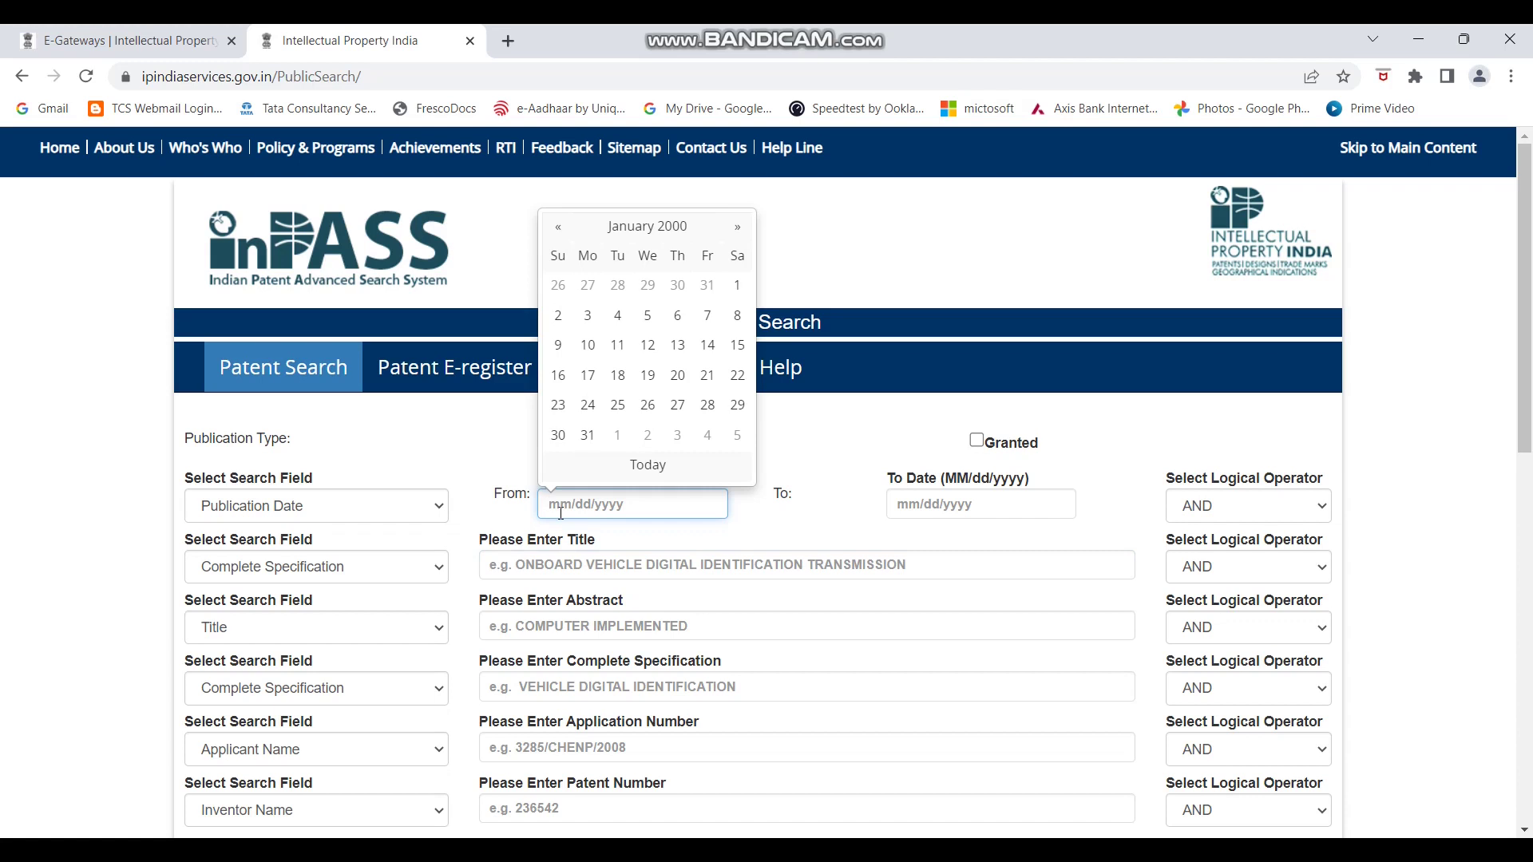
type("01/")
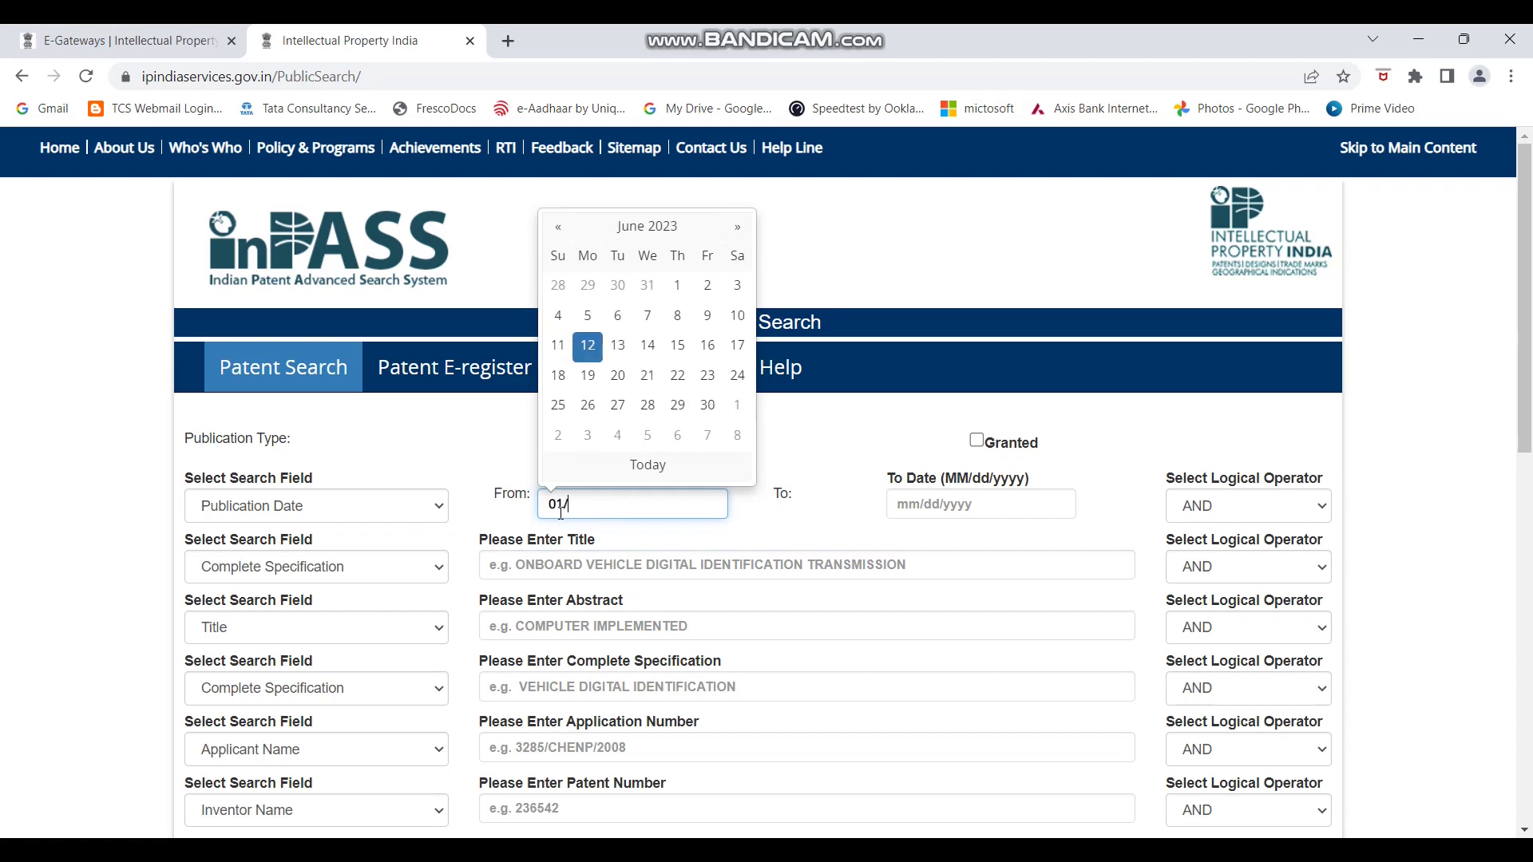
type("01/2000")
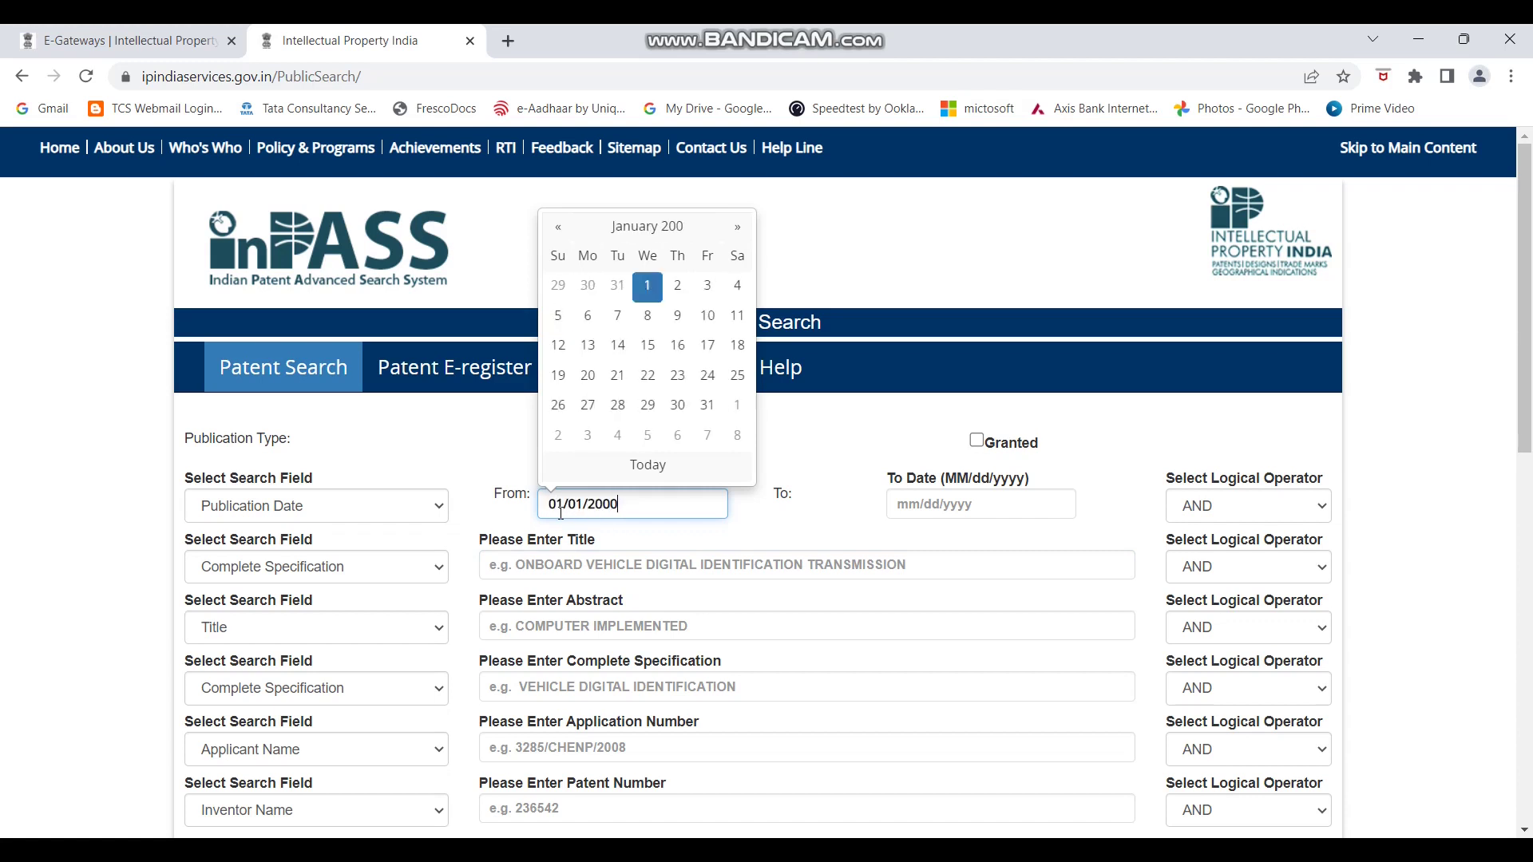
left_click(902, 507)
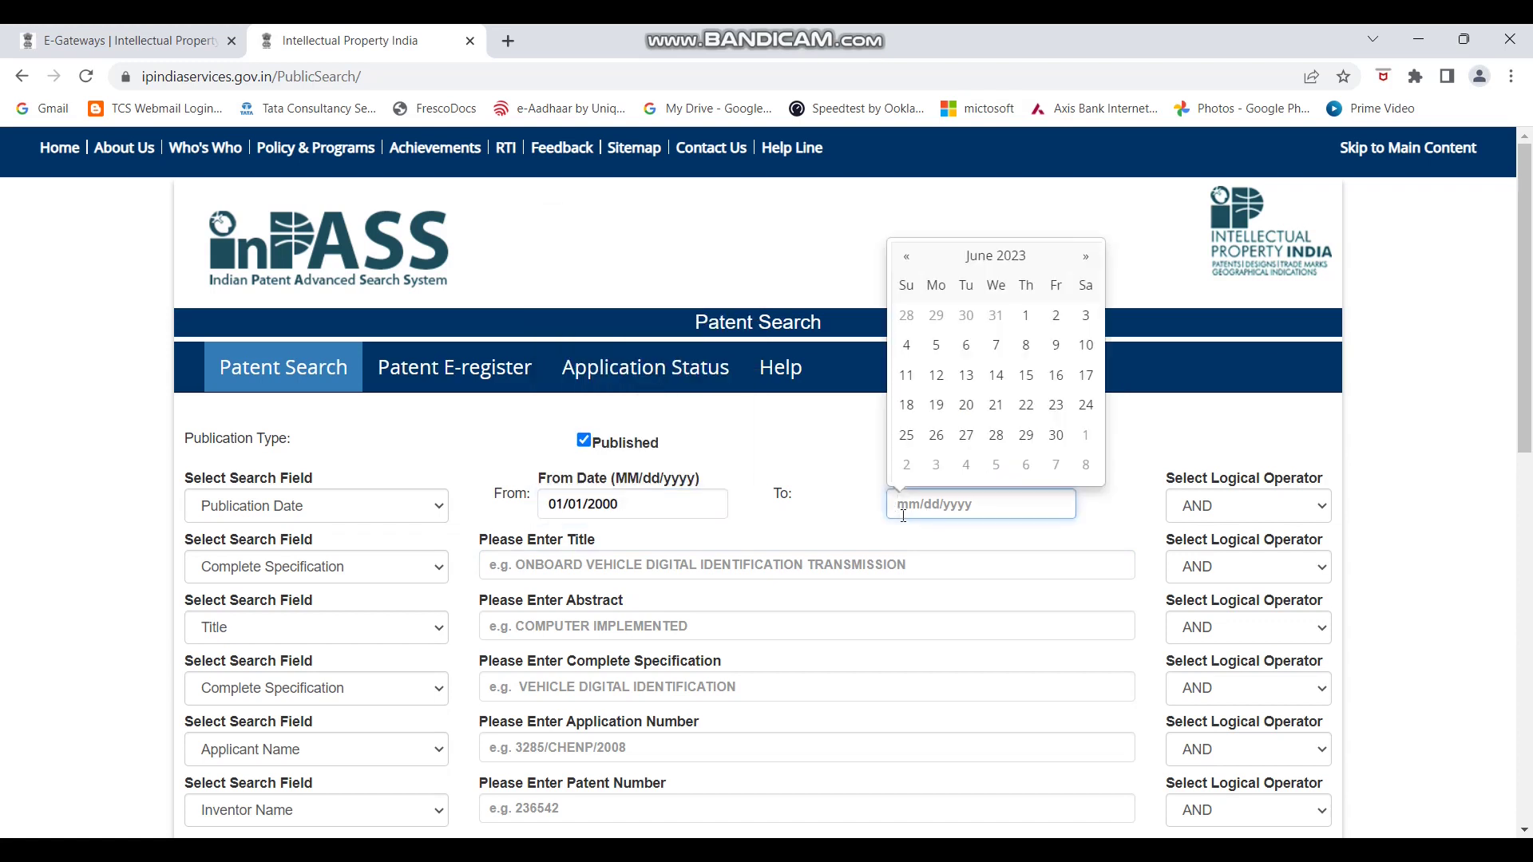
type("01/01")
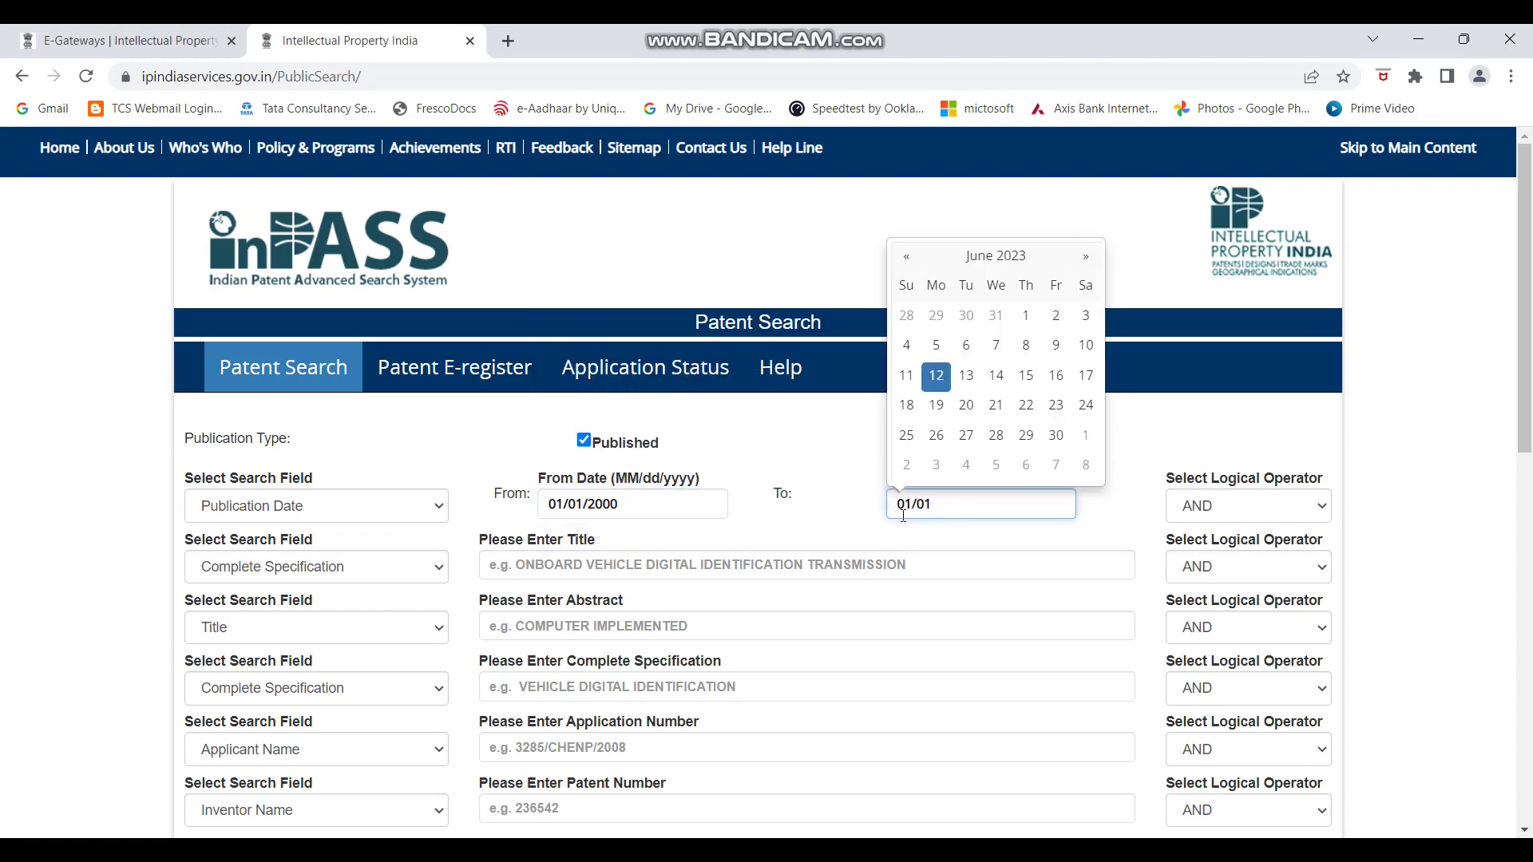
type("/2020")
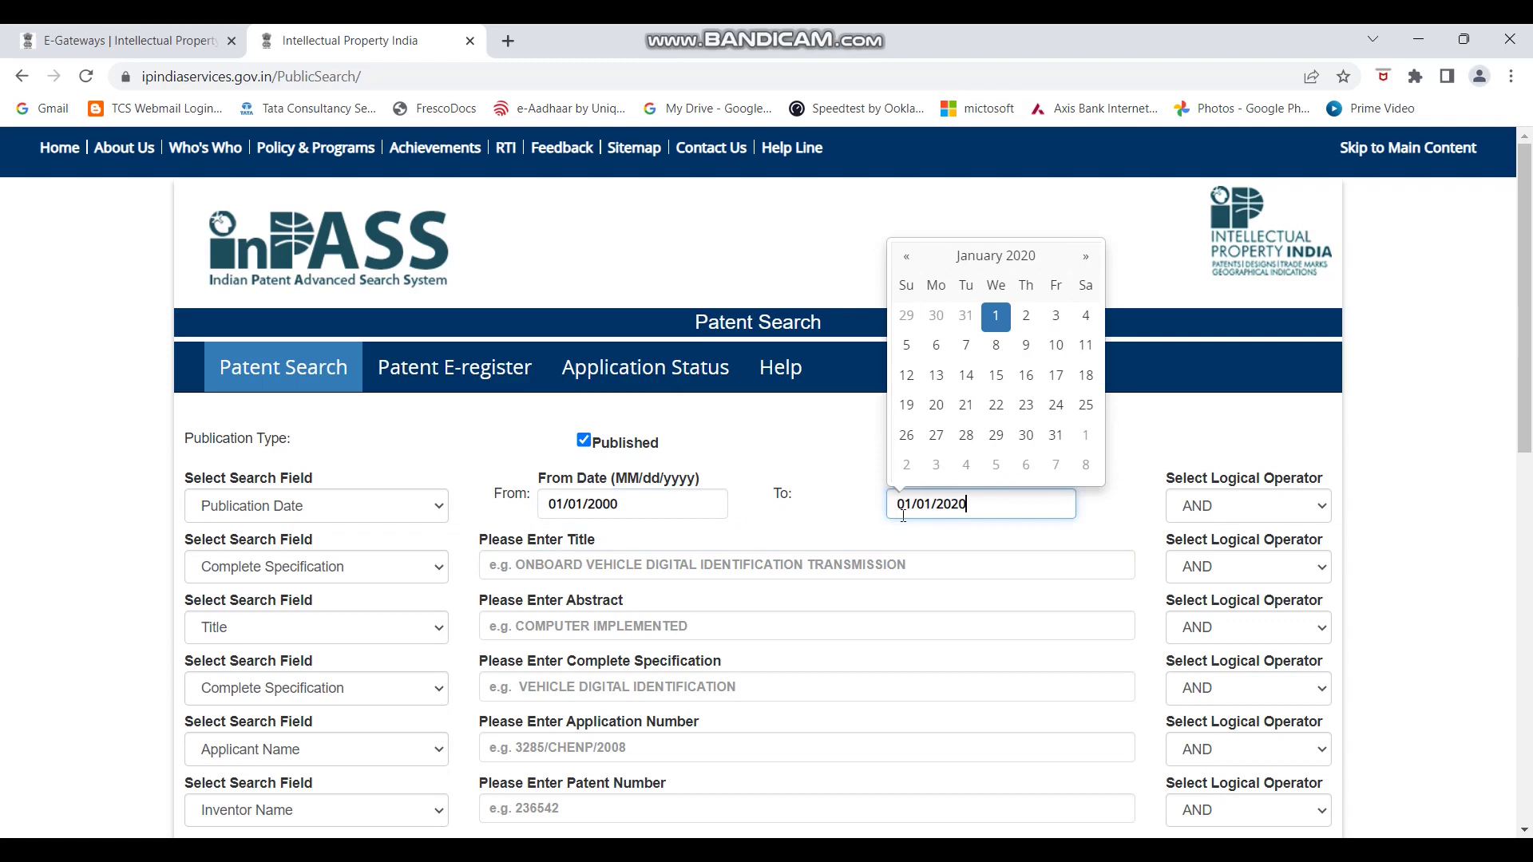
left_click(760, 533)
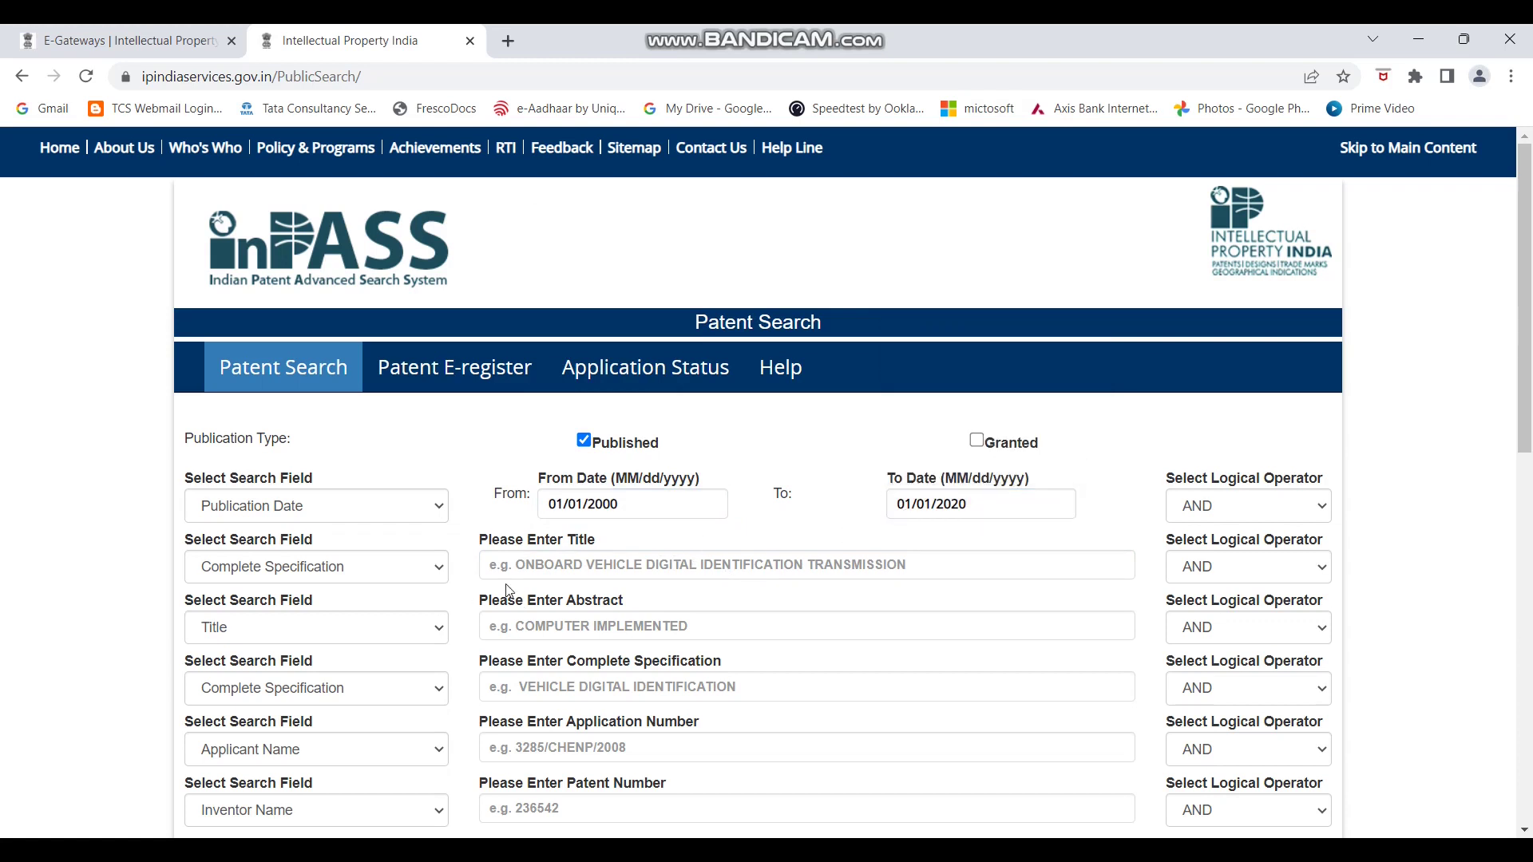
Enter "Traffic light" as the phrase, fill the captcha, and search, returning 7928 documents.
left_click(598, 562)
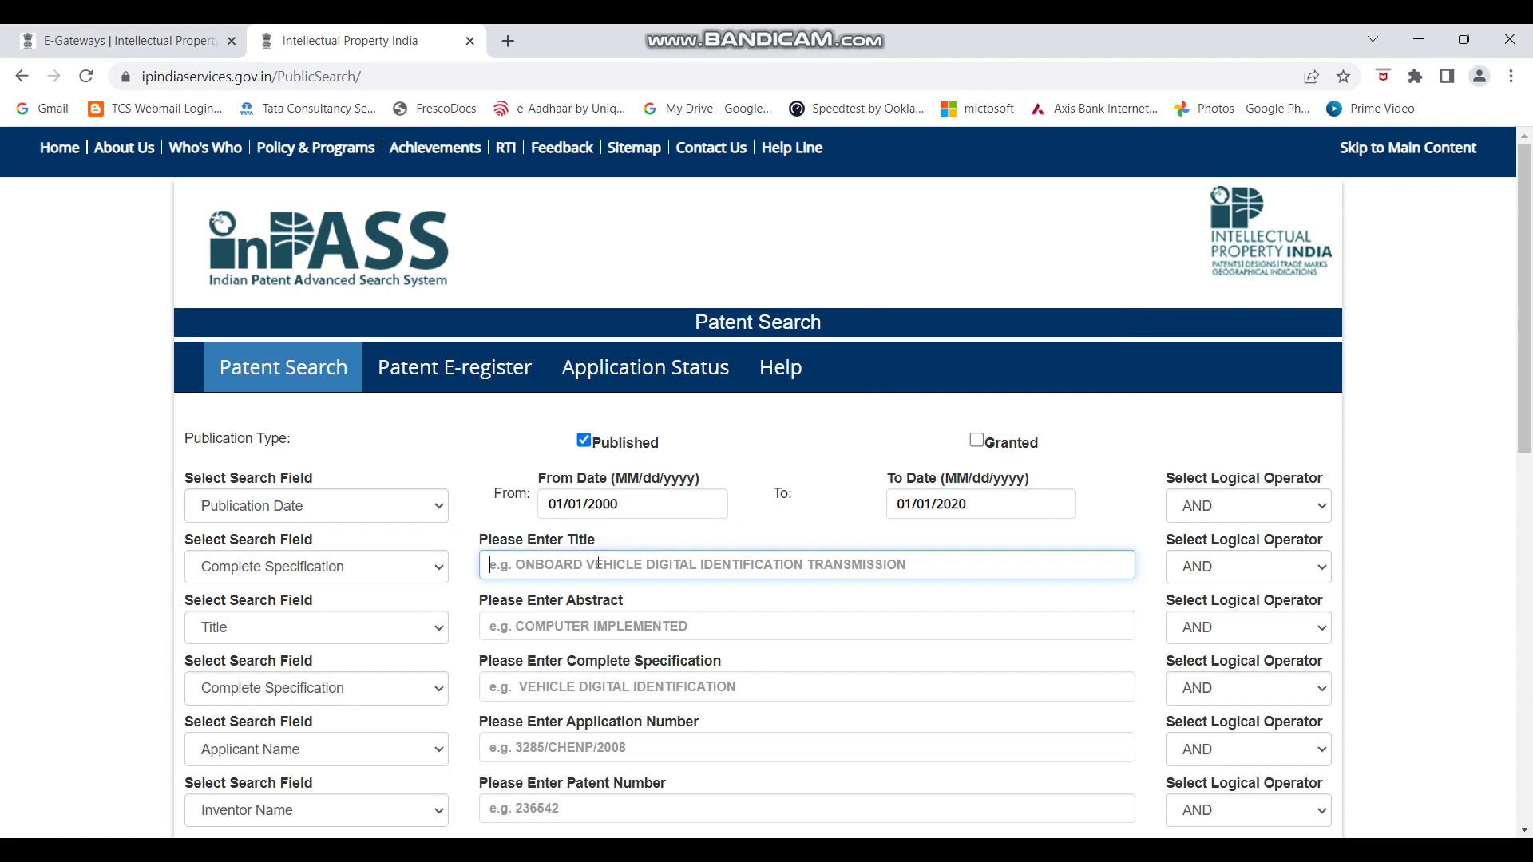
type("\"T")
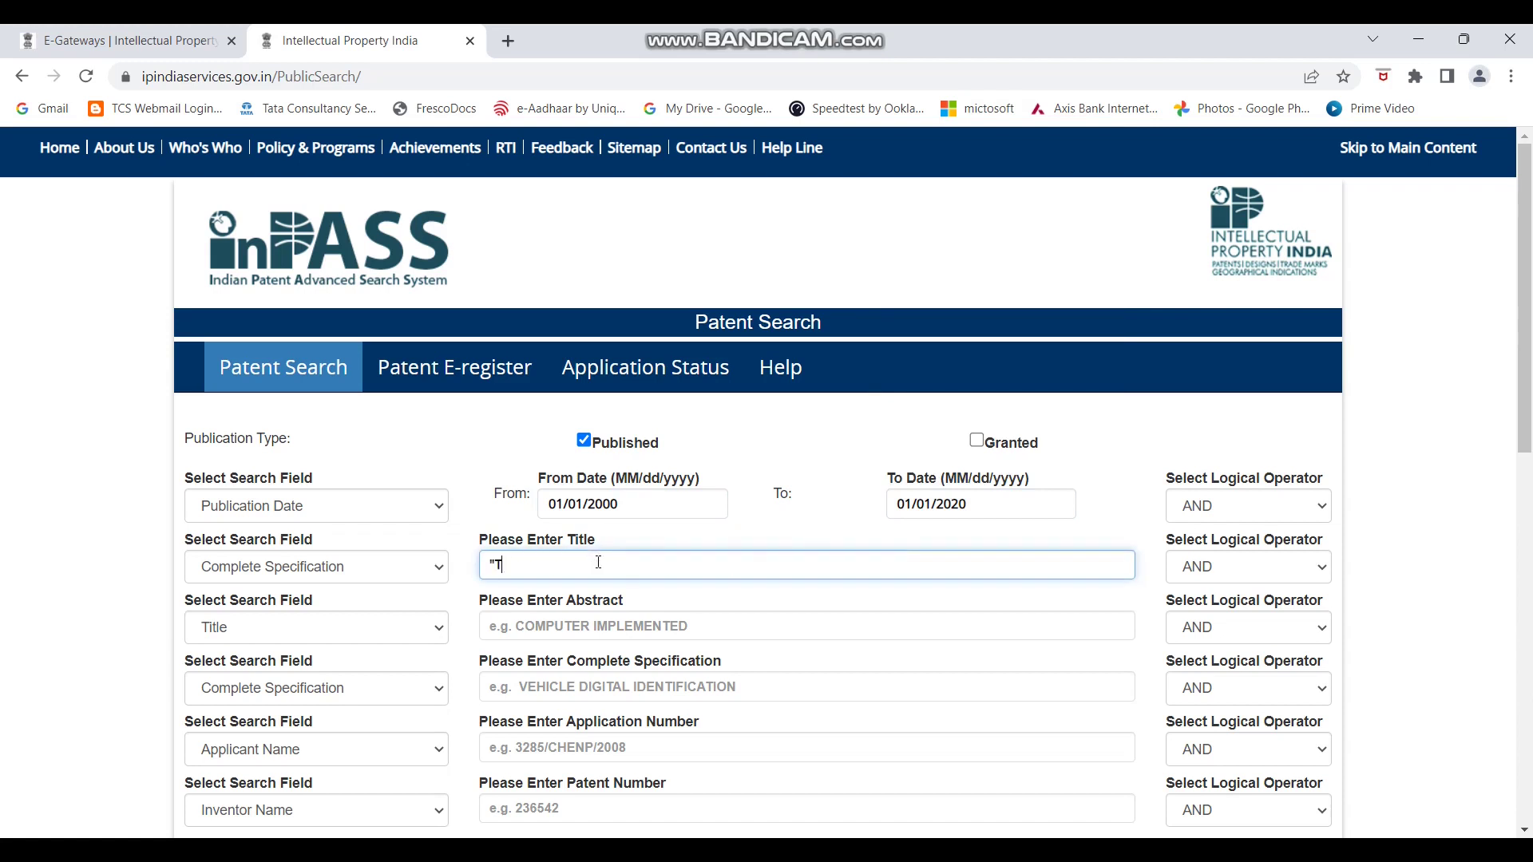
type("raffic light\"")
scroll(767, 590, "down", 5)
scroll(775, 597, "up", 5)
scroll(751, 686, "down", 10)
left_click(920, 647)
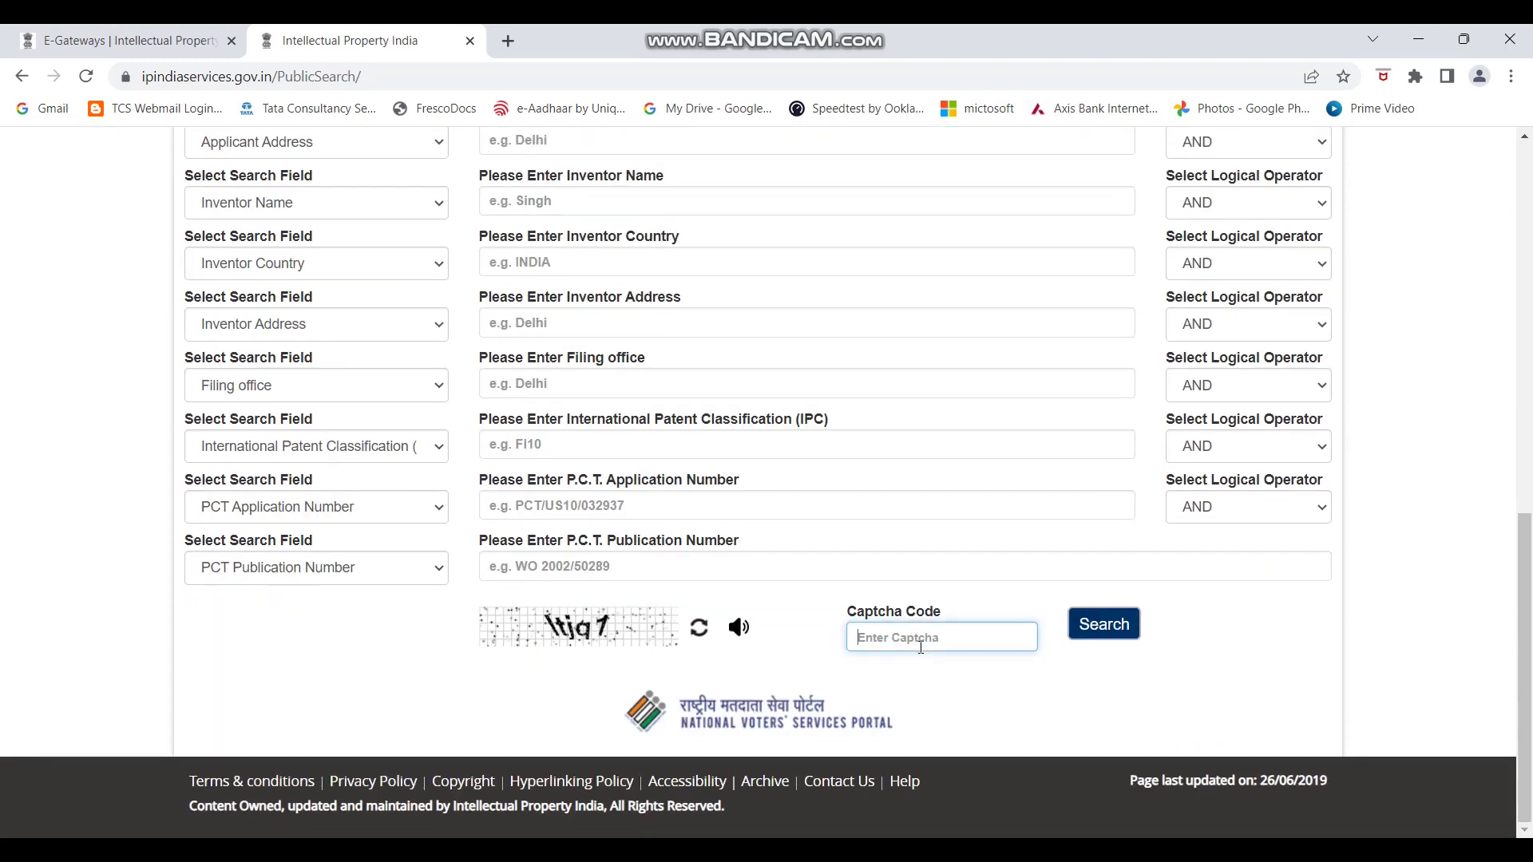
type("lt")
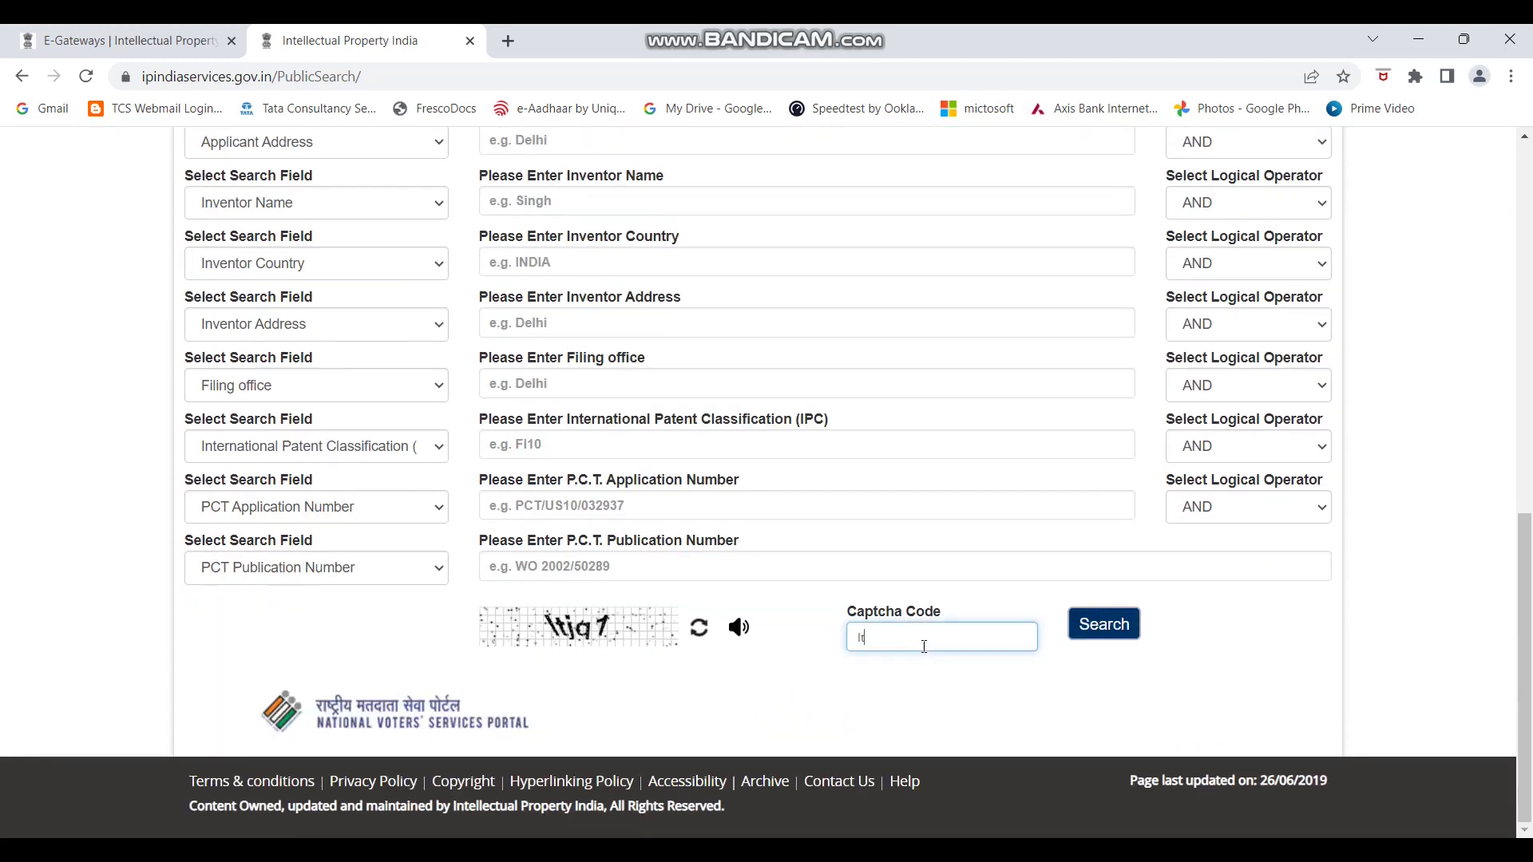
type("jq1")
left_click(1124, 623)
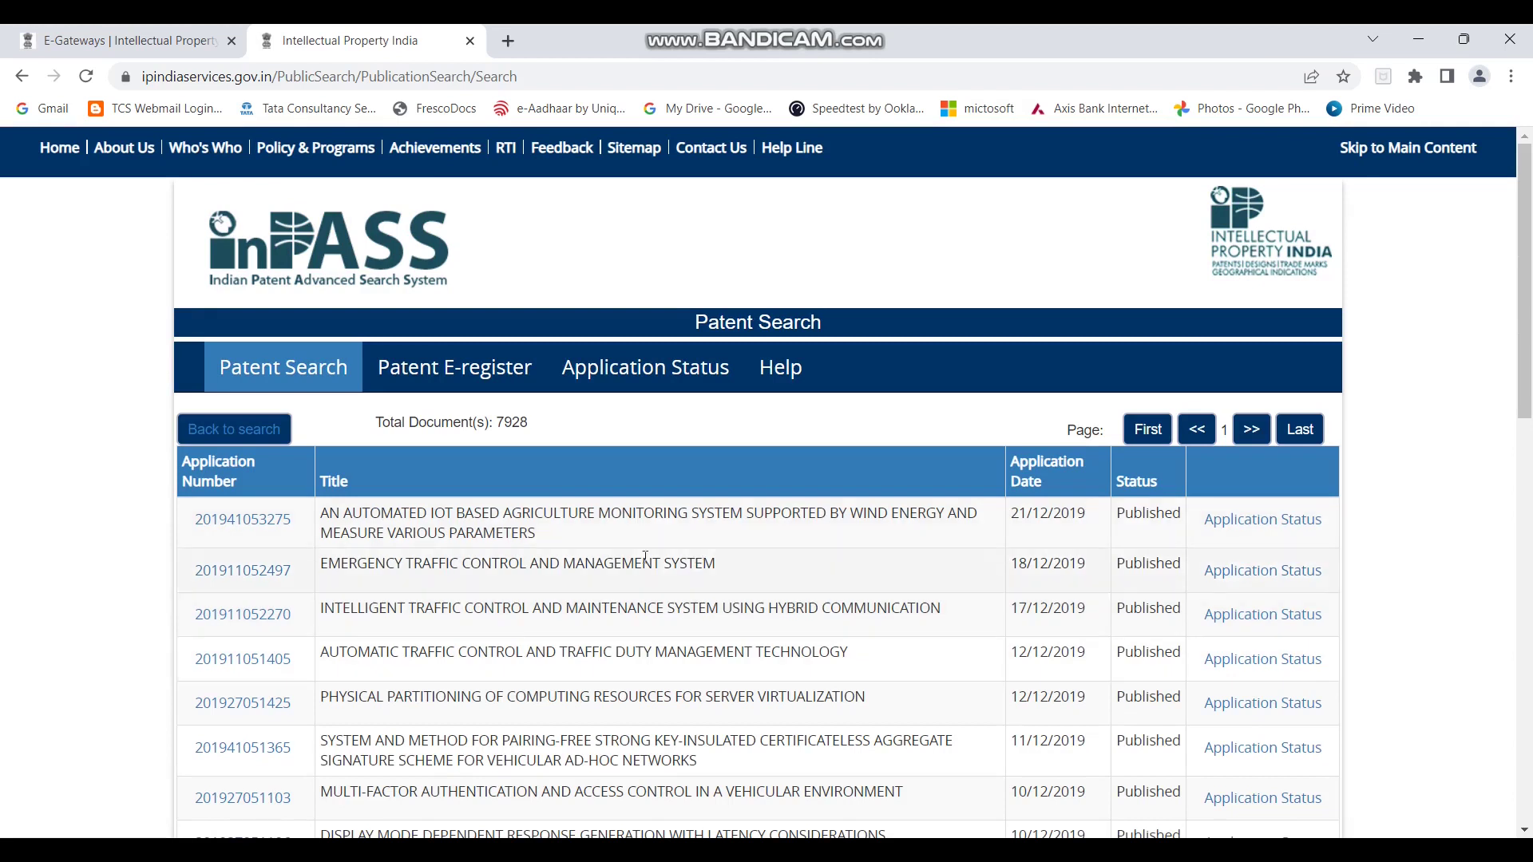
Highlight the 7928 total document count, then go back to the search form.
left_click_drag(497, 422, 531, 424)
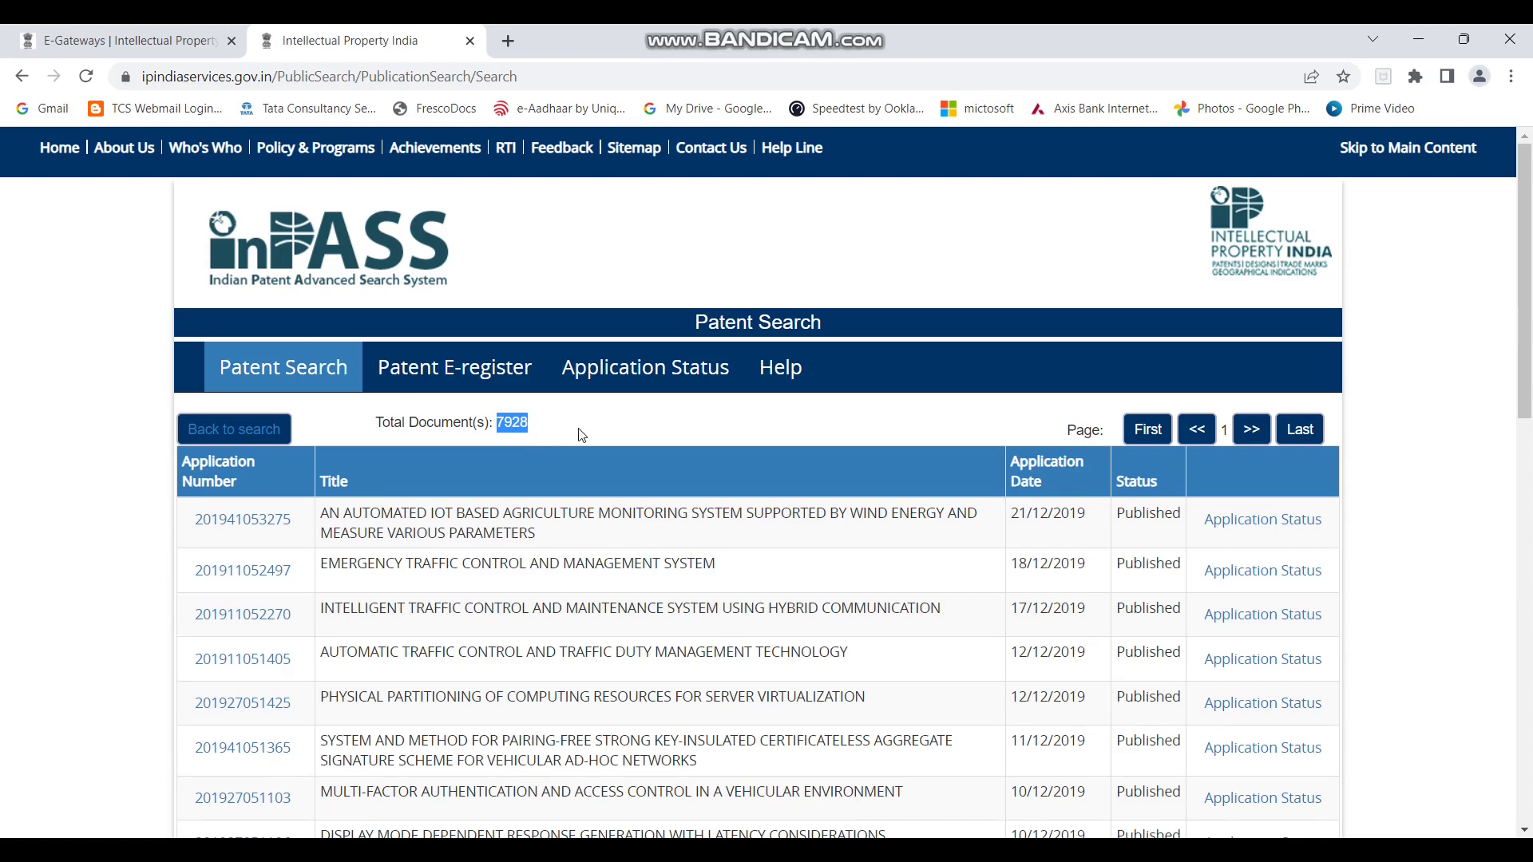
left_click(245, 444)
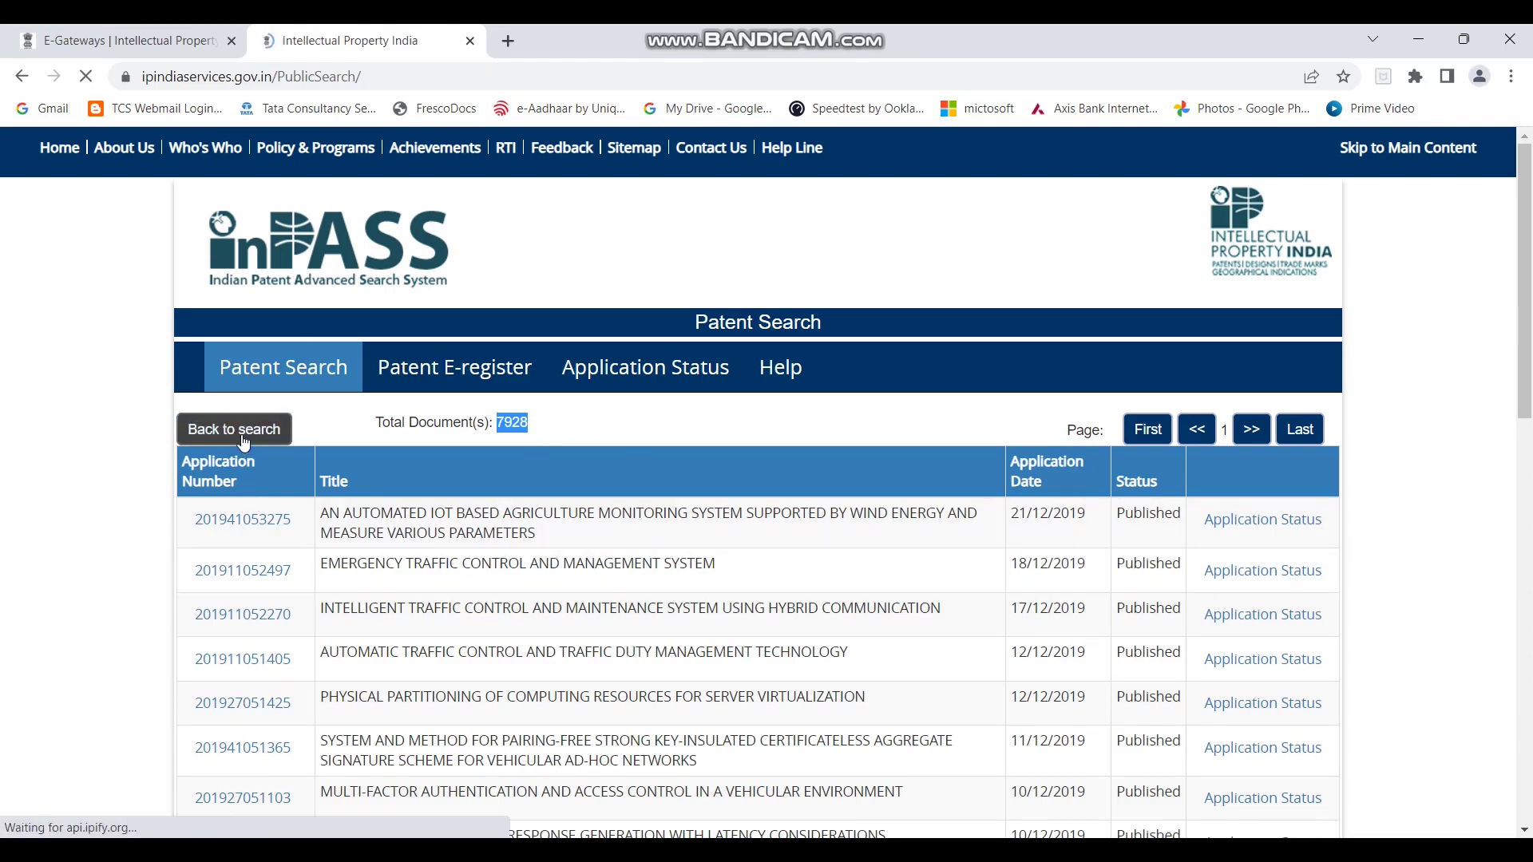
Set the third search row to Applicant Name with the quoted value "bajaj auto".
scroll(684, 559, "down", 1)
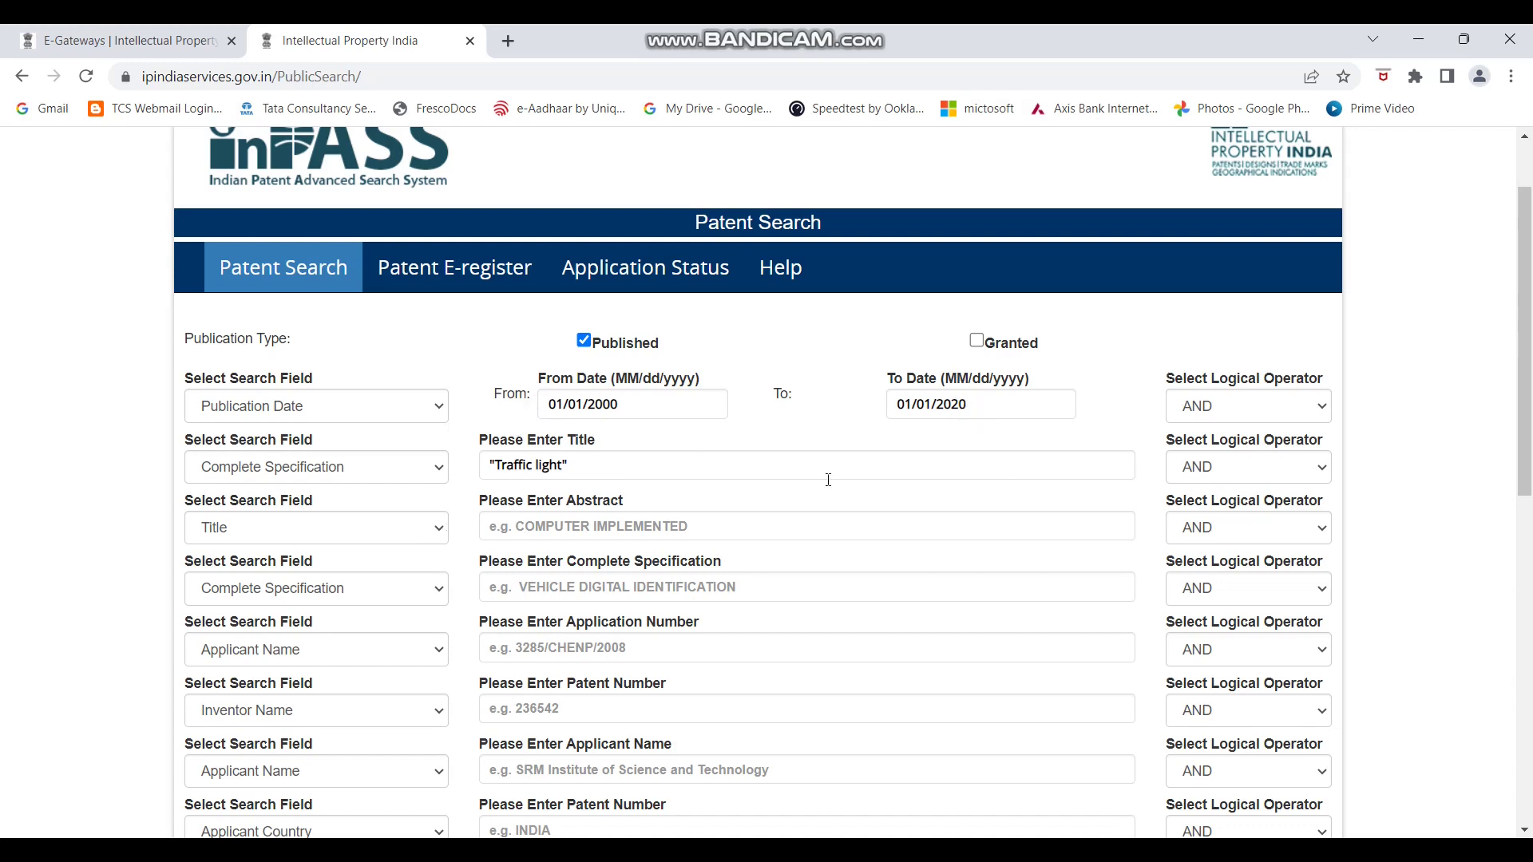
left_click(438, 529)
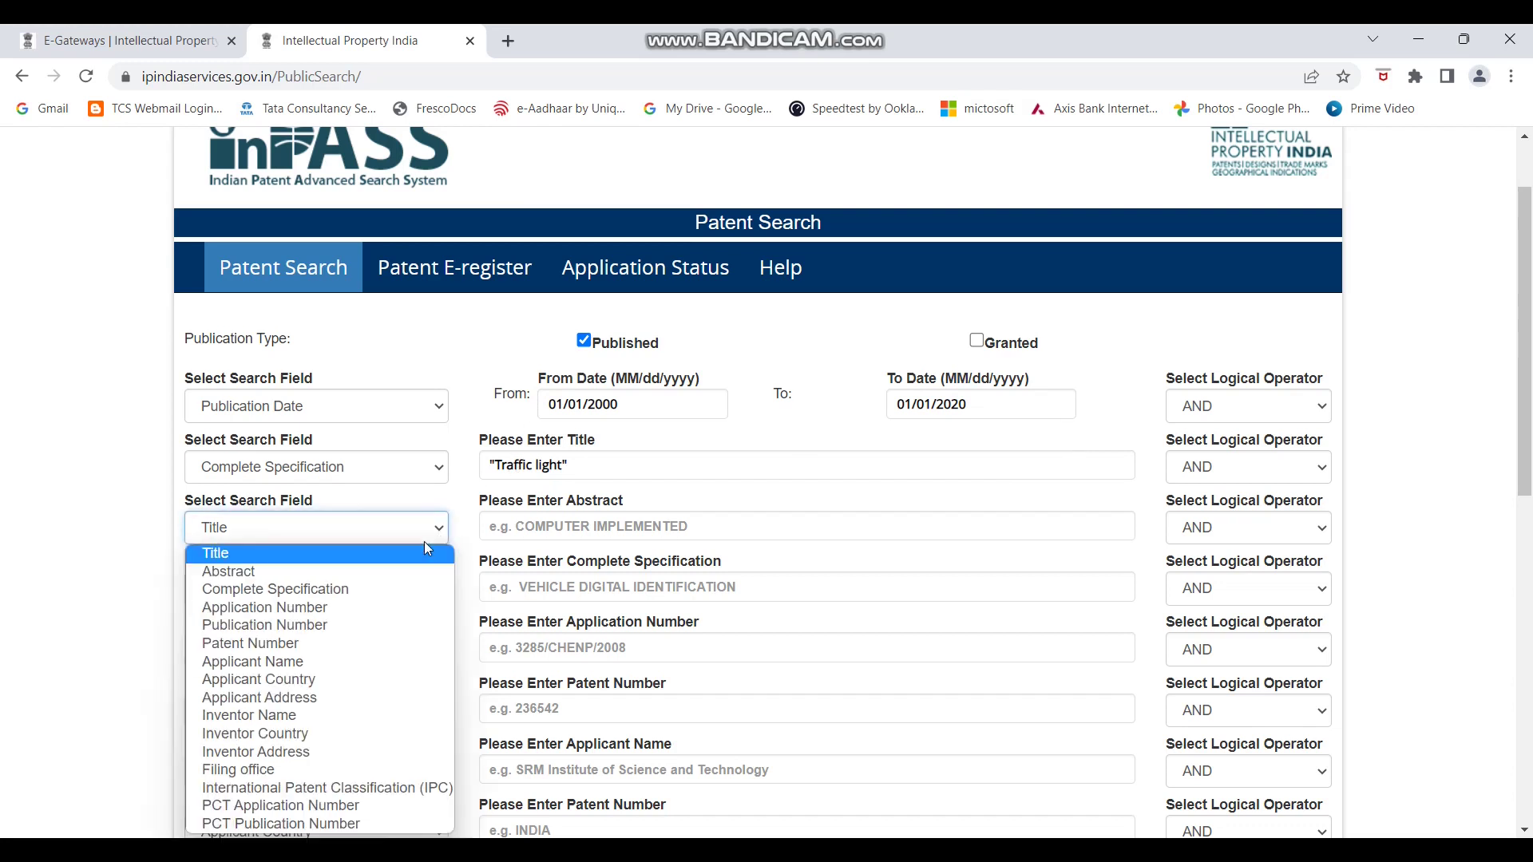
left_click(329, 661)
left_click(562, 526)
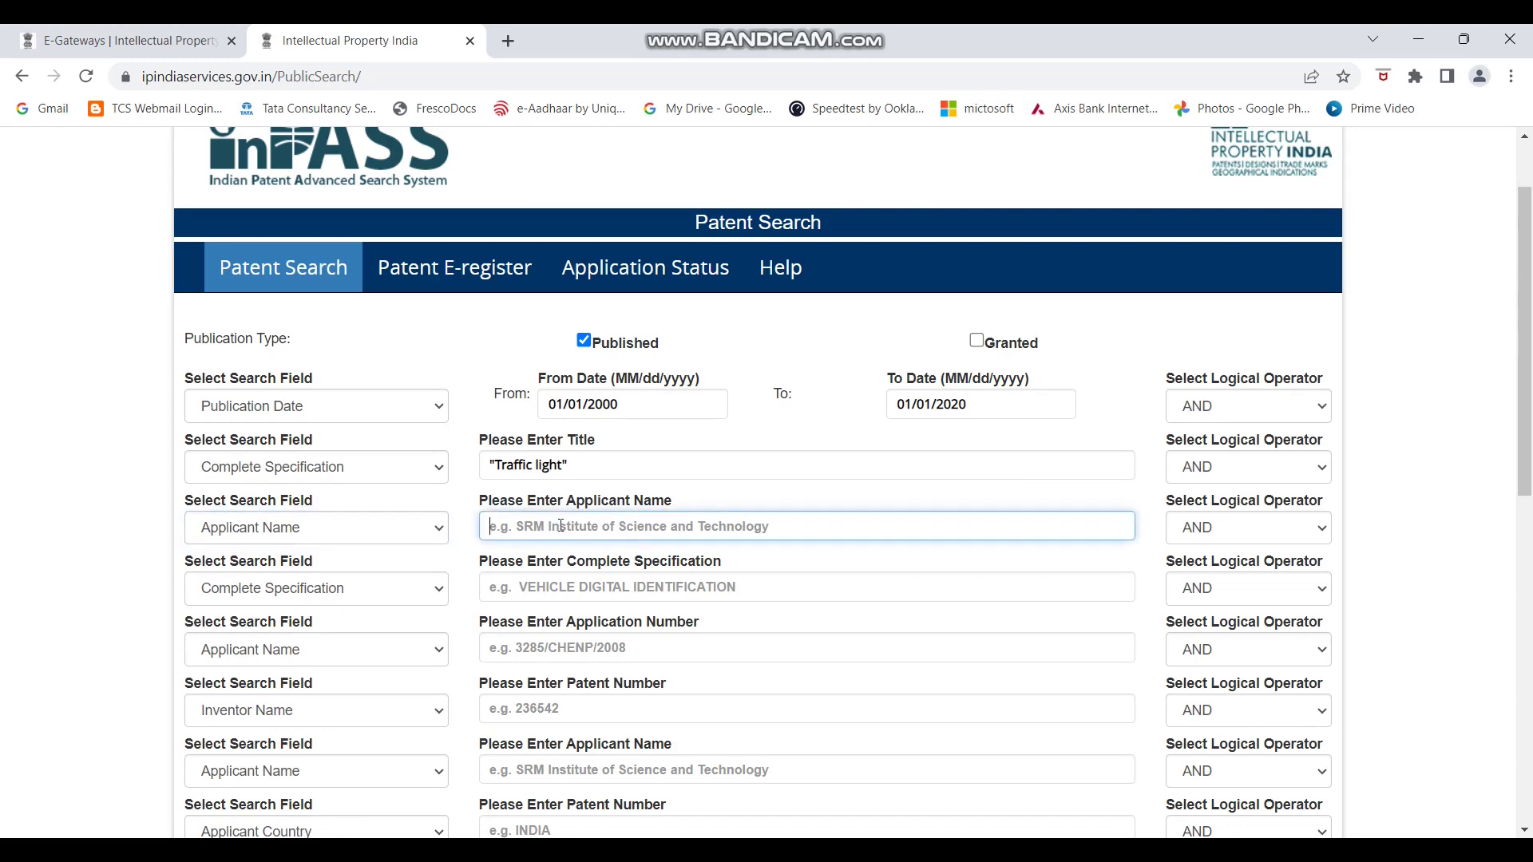
type("bajaj")
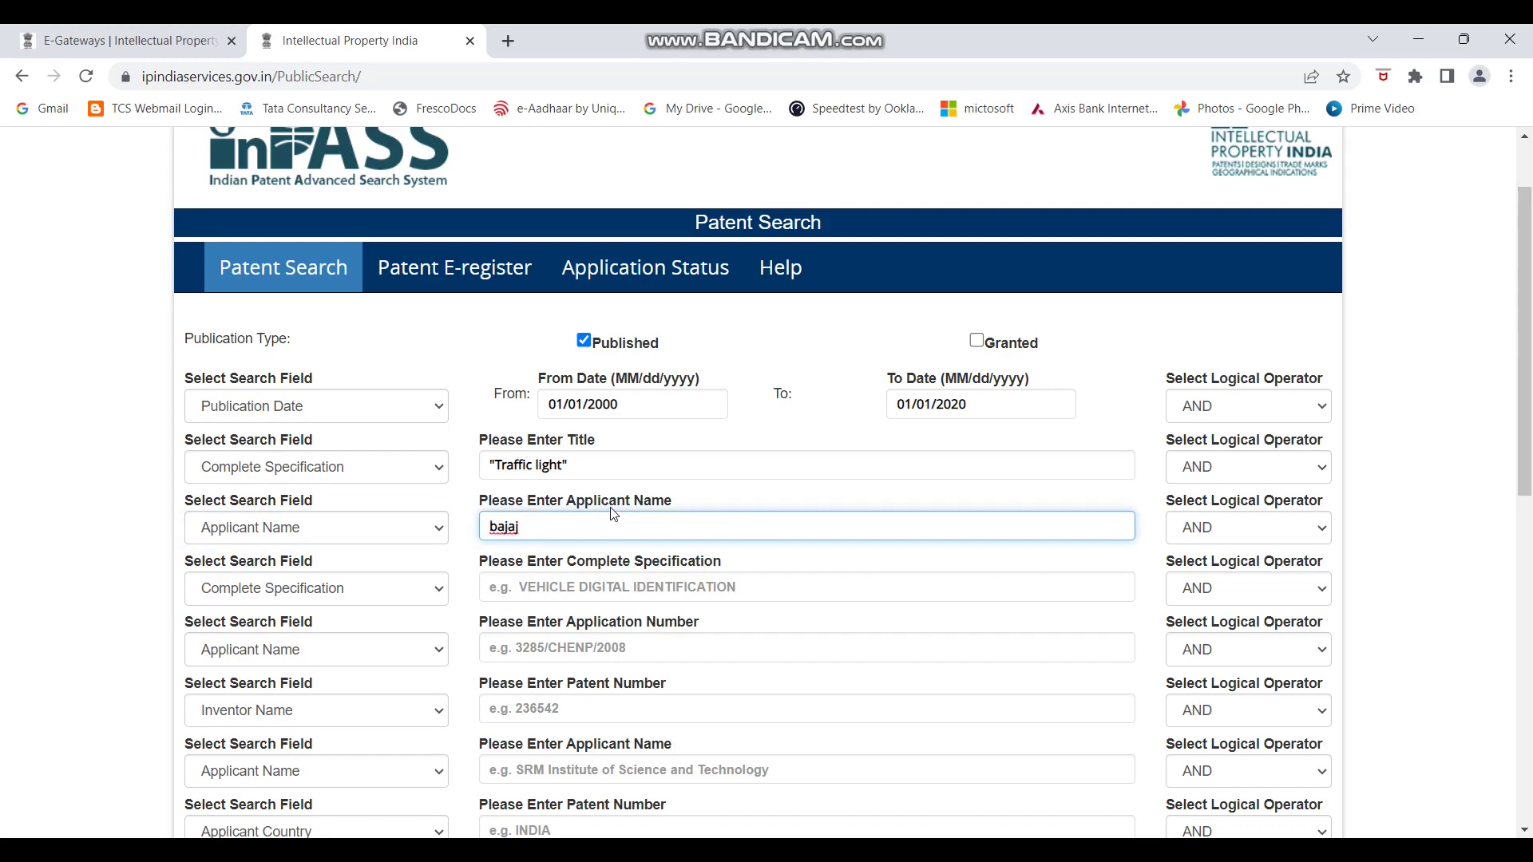
type(" auto\"")
key("Home")
type("\"")
Fill in the captcha code below the search form.
scroll(796, 561, "down", 2)
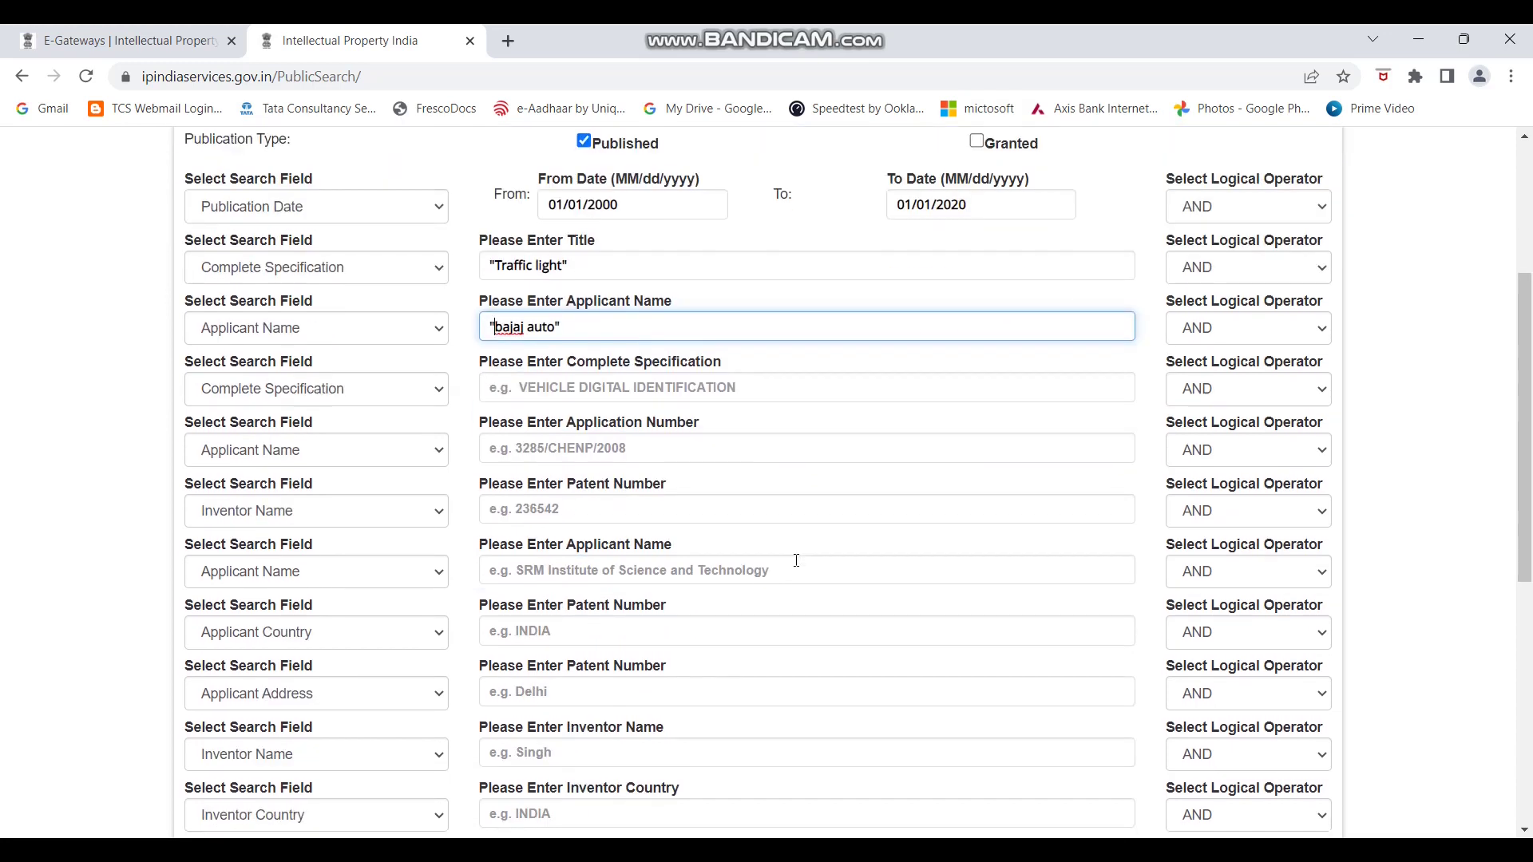
scroll(796, 560, "down", 6)
left_click(916, 636)
type("2t8d7")
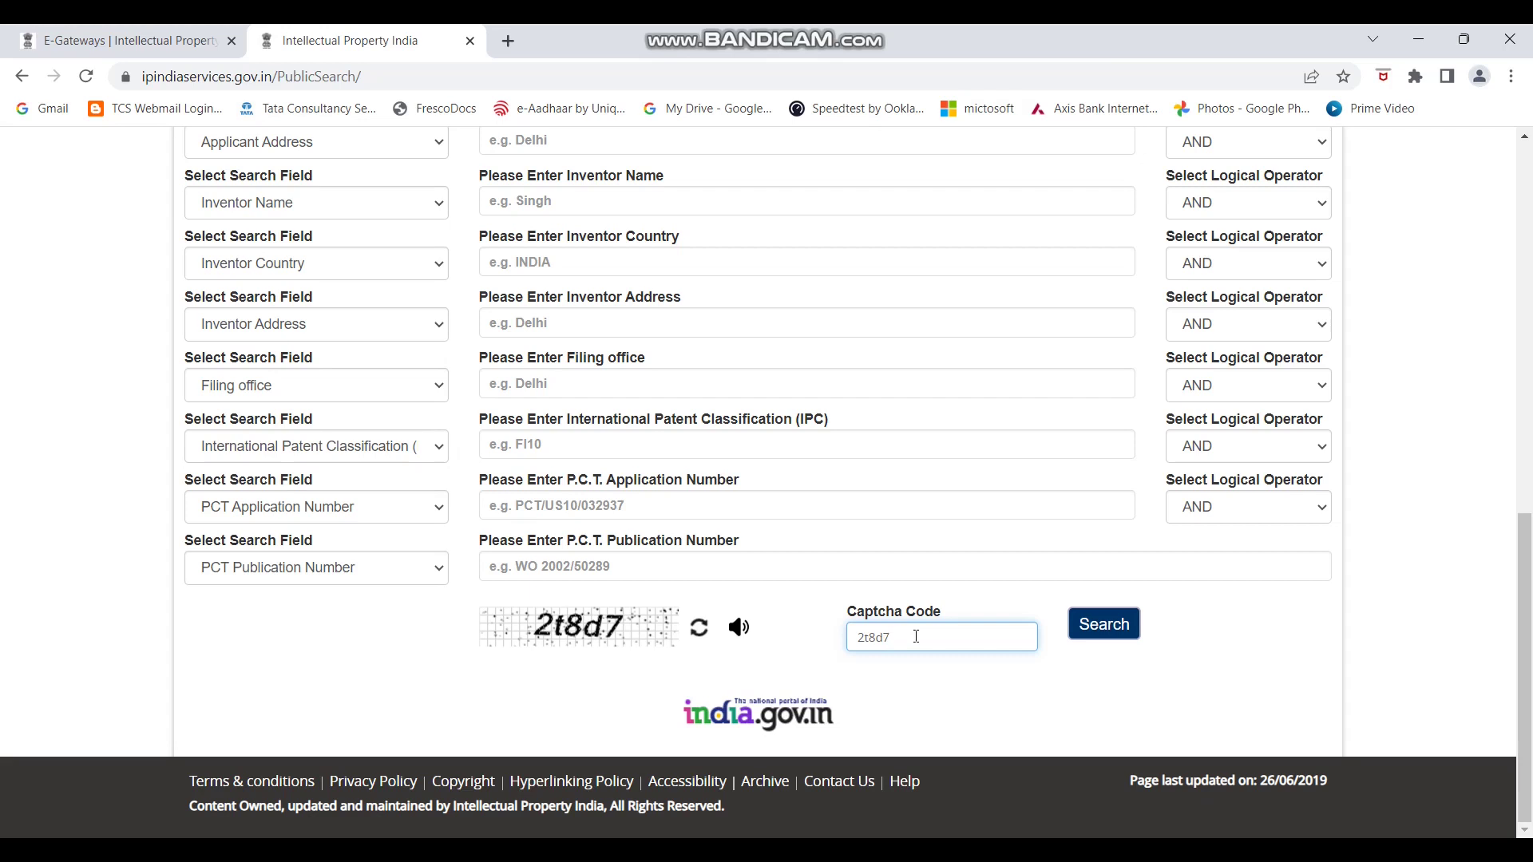
Run the search, then highlight the 4-document total and the first result's date.
left_click(1115, 637)
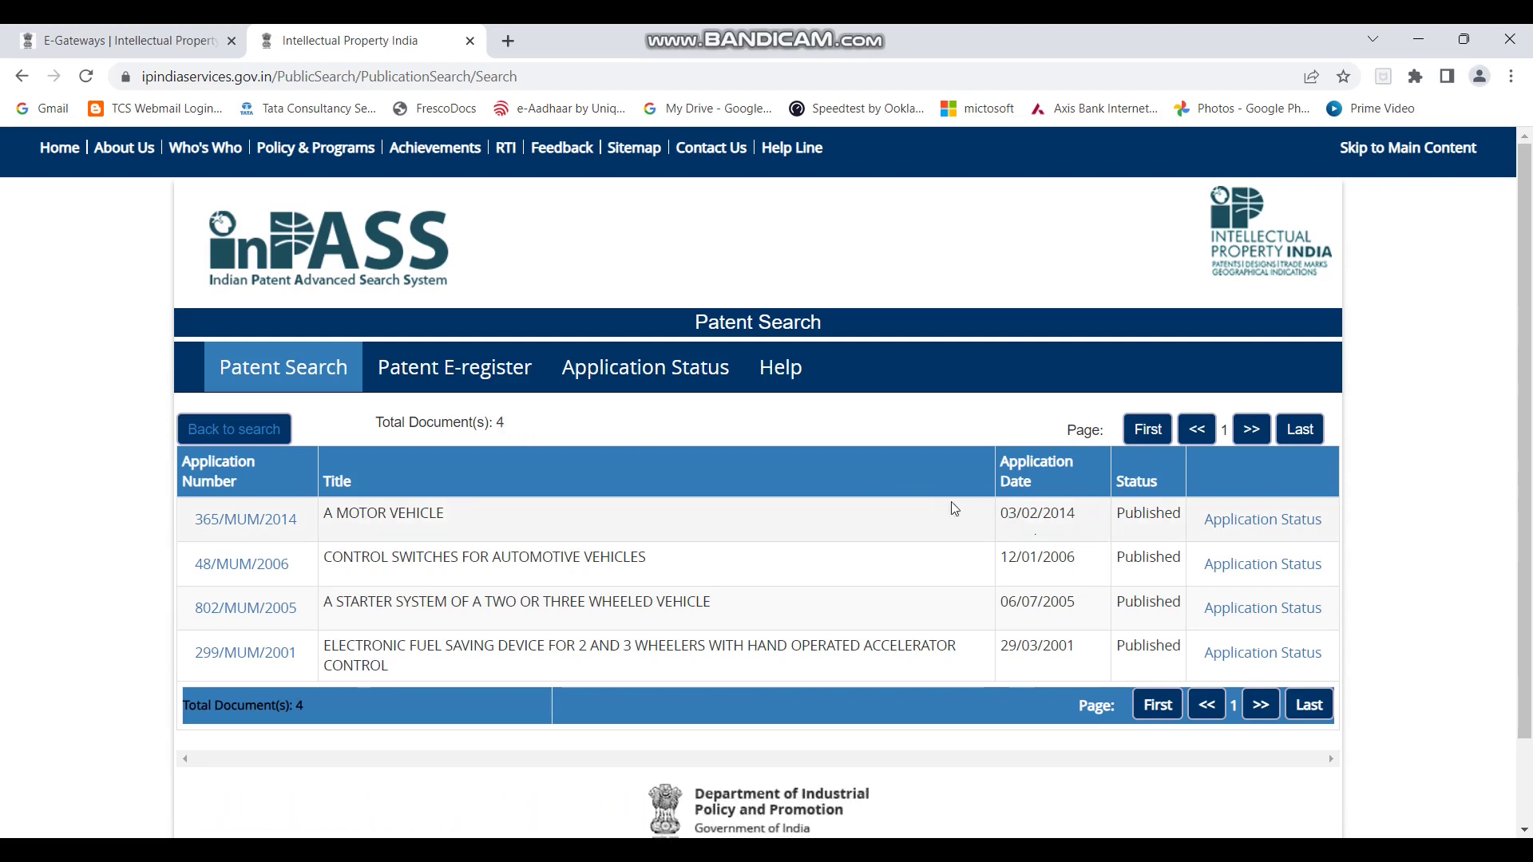
double_click(500, 424)
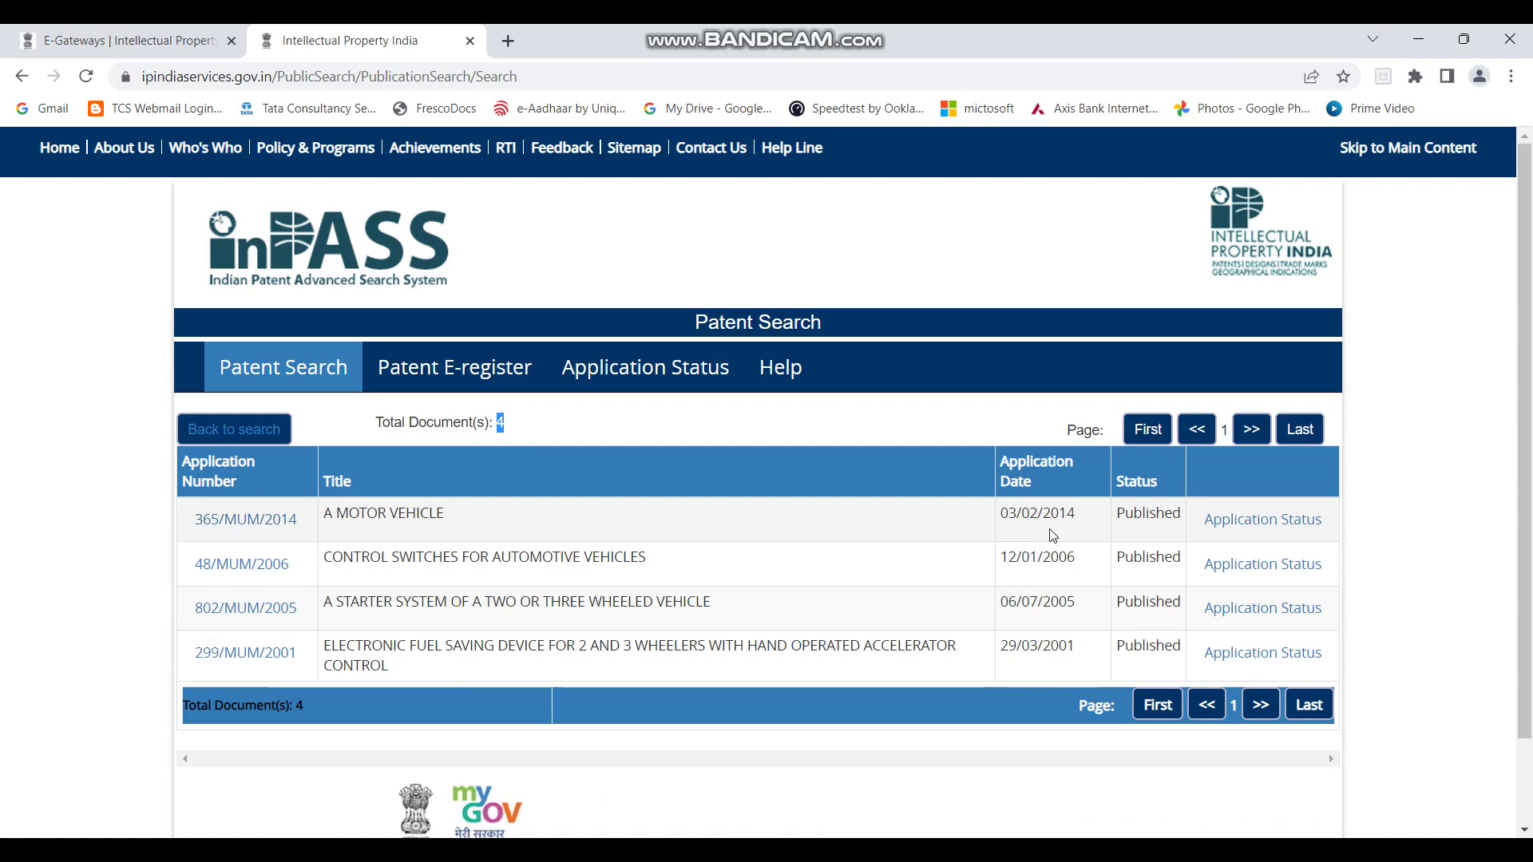
left_click(1075, 512)
left_click_drag(1074, 512, 1004, 519)
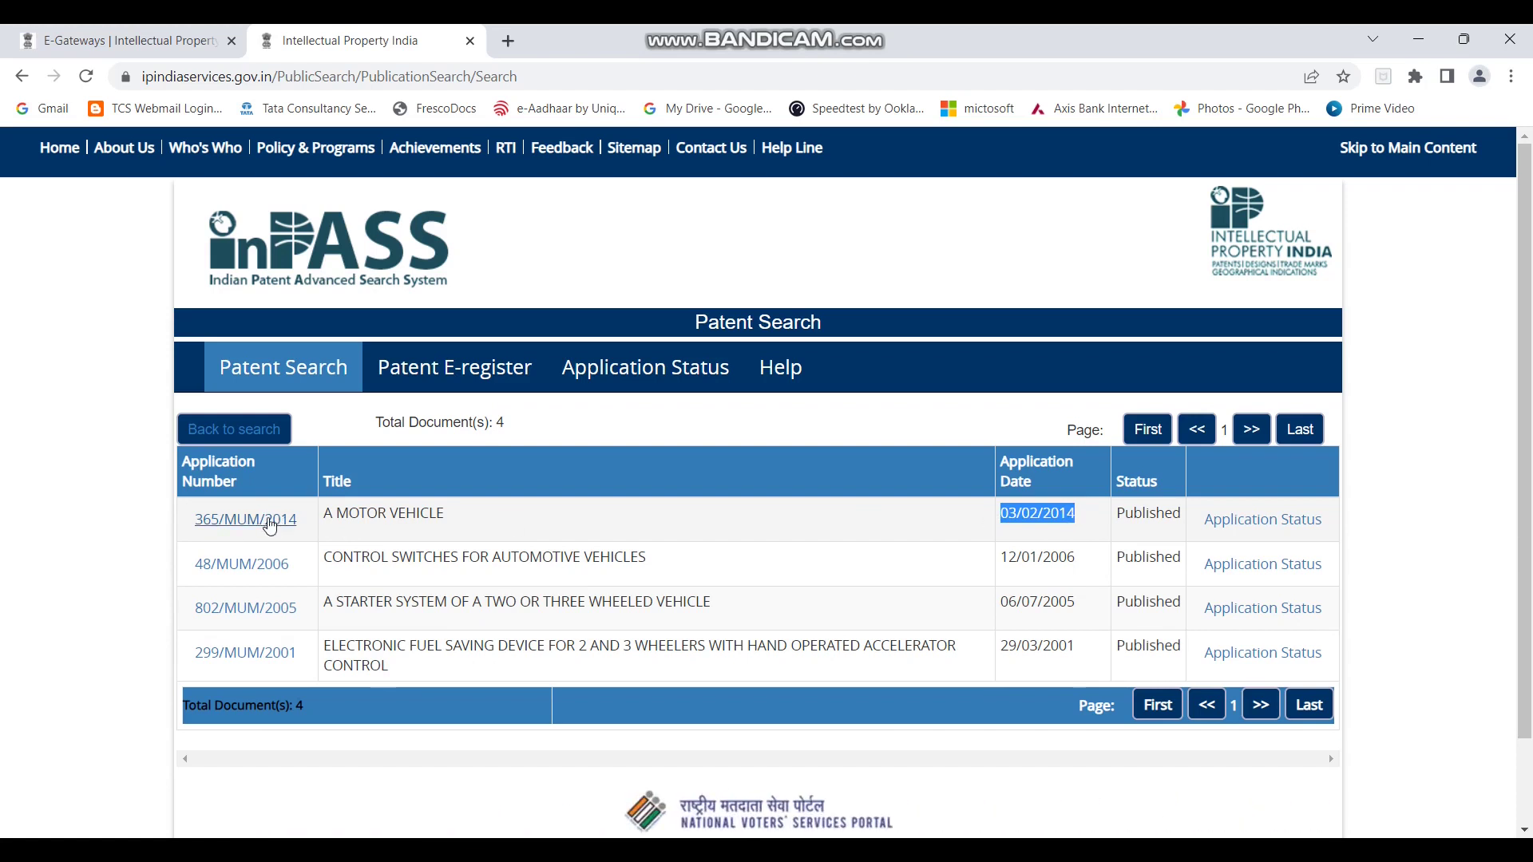
left_click(270, 527)
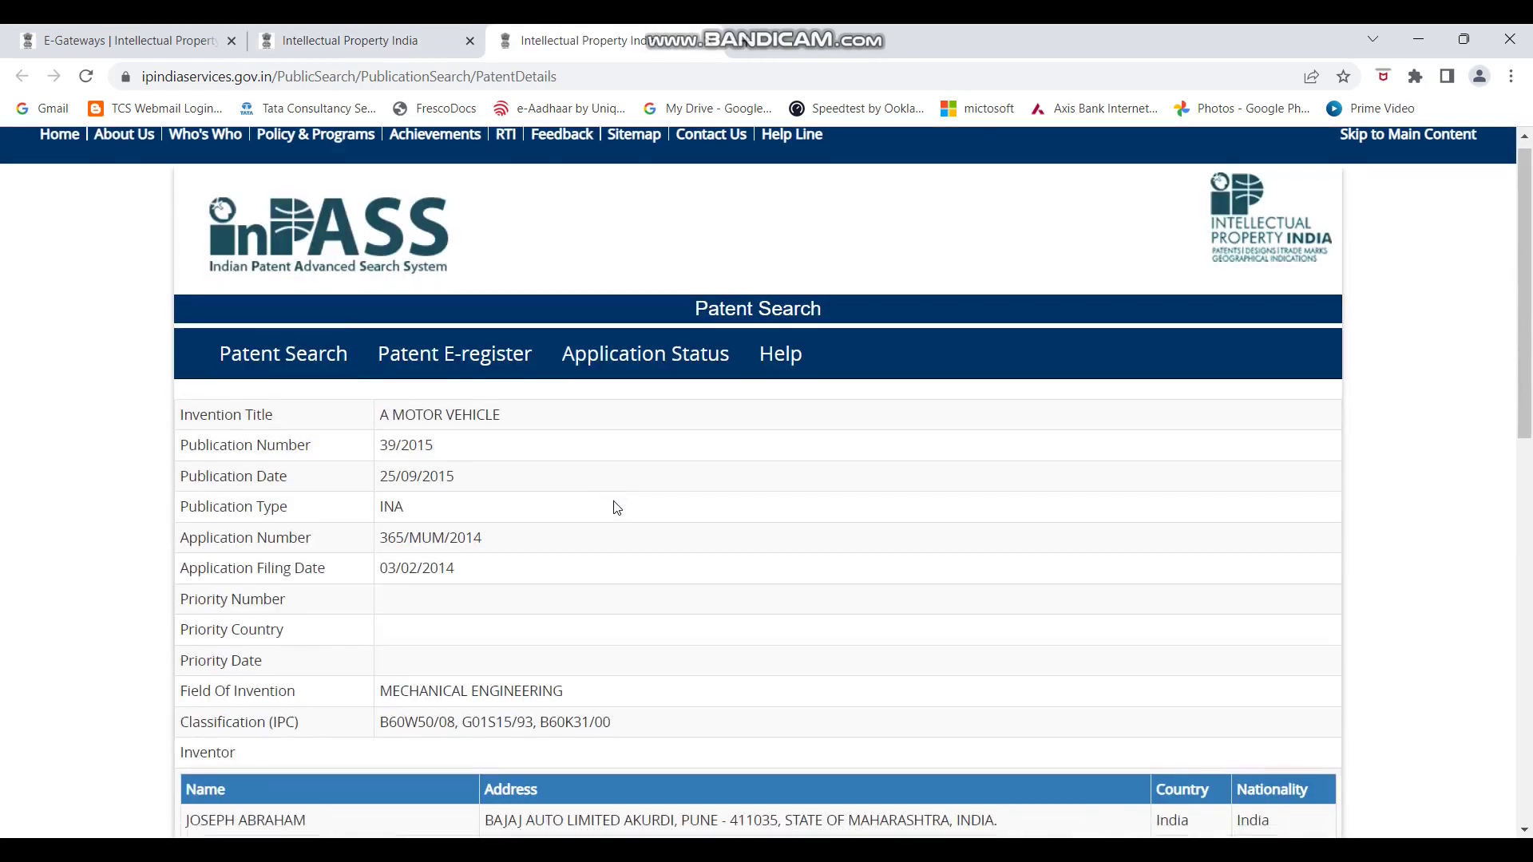
scroll(618, 508, "down", 3)
left_click_drag(191, 702, 336, 700)
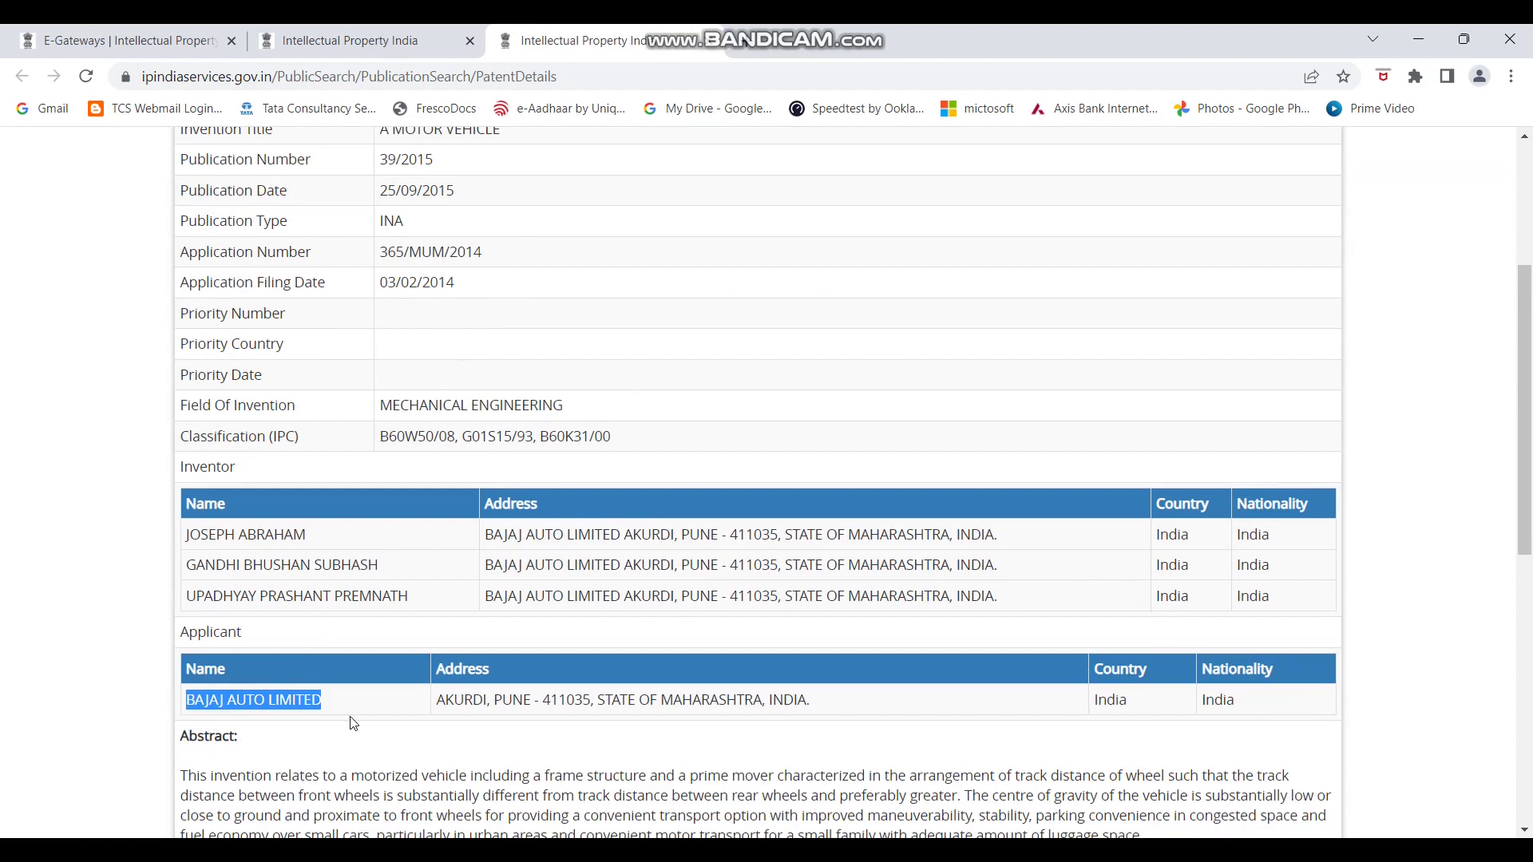
scroll(352, 720, "down", 4)
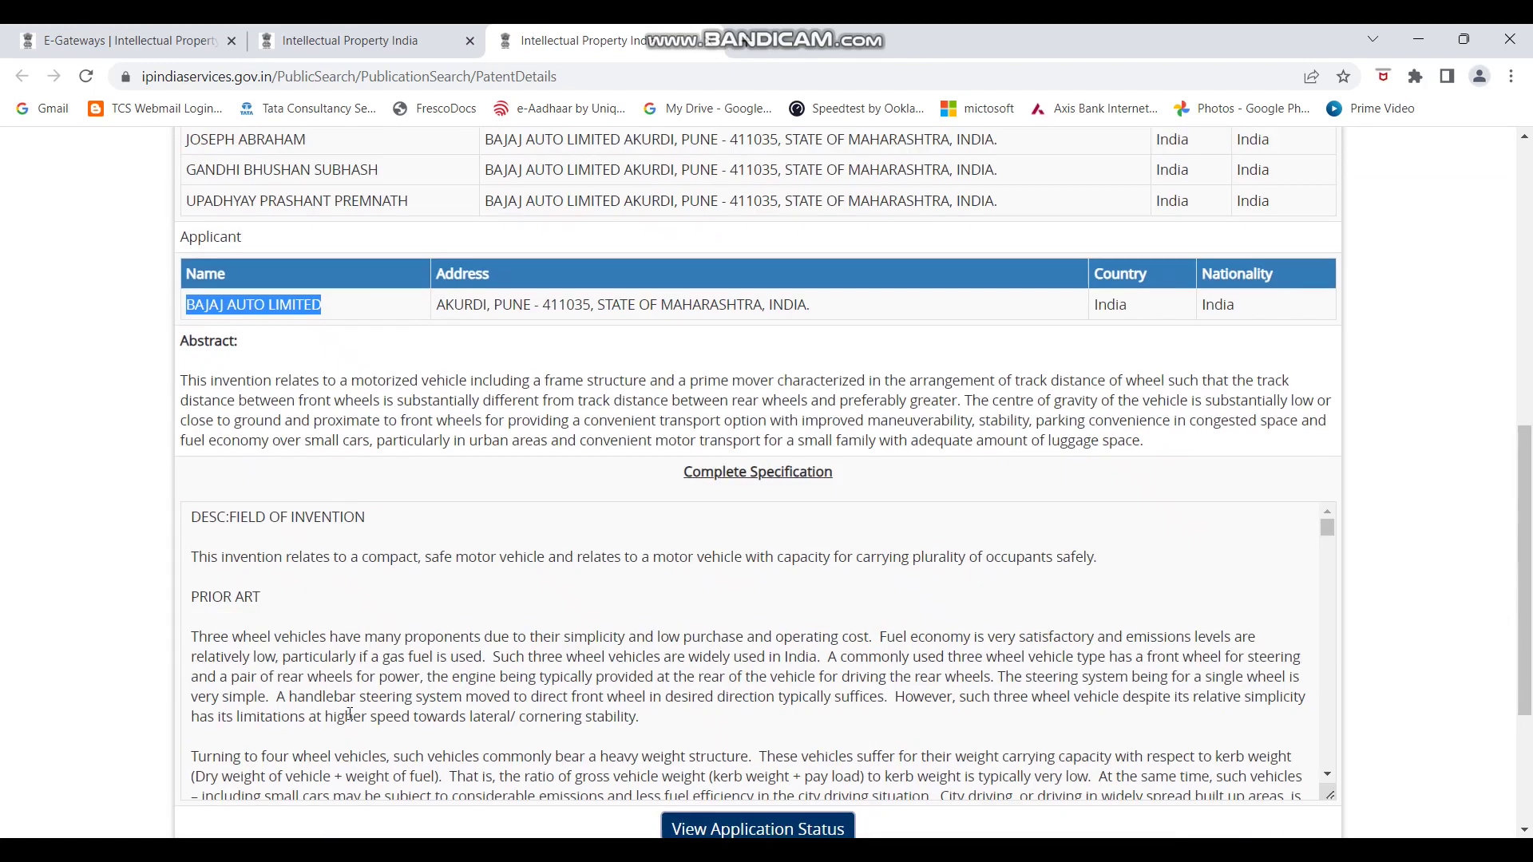
scroll(465, 706, "down", 1)
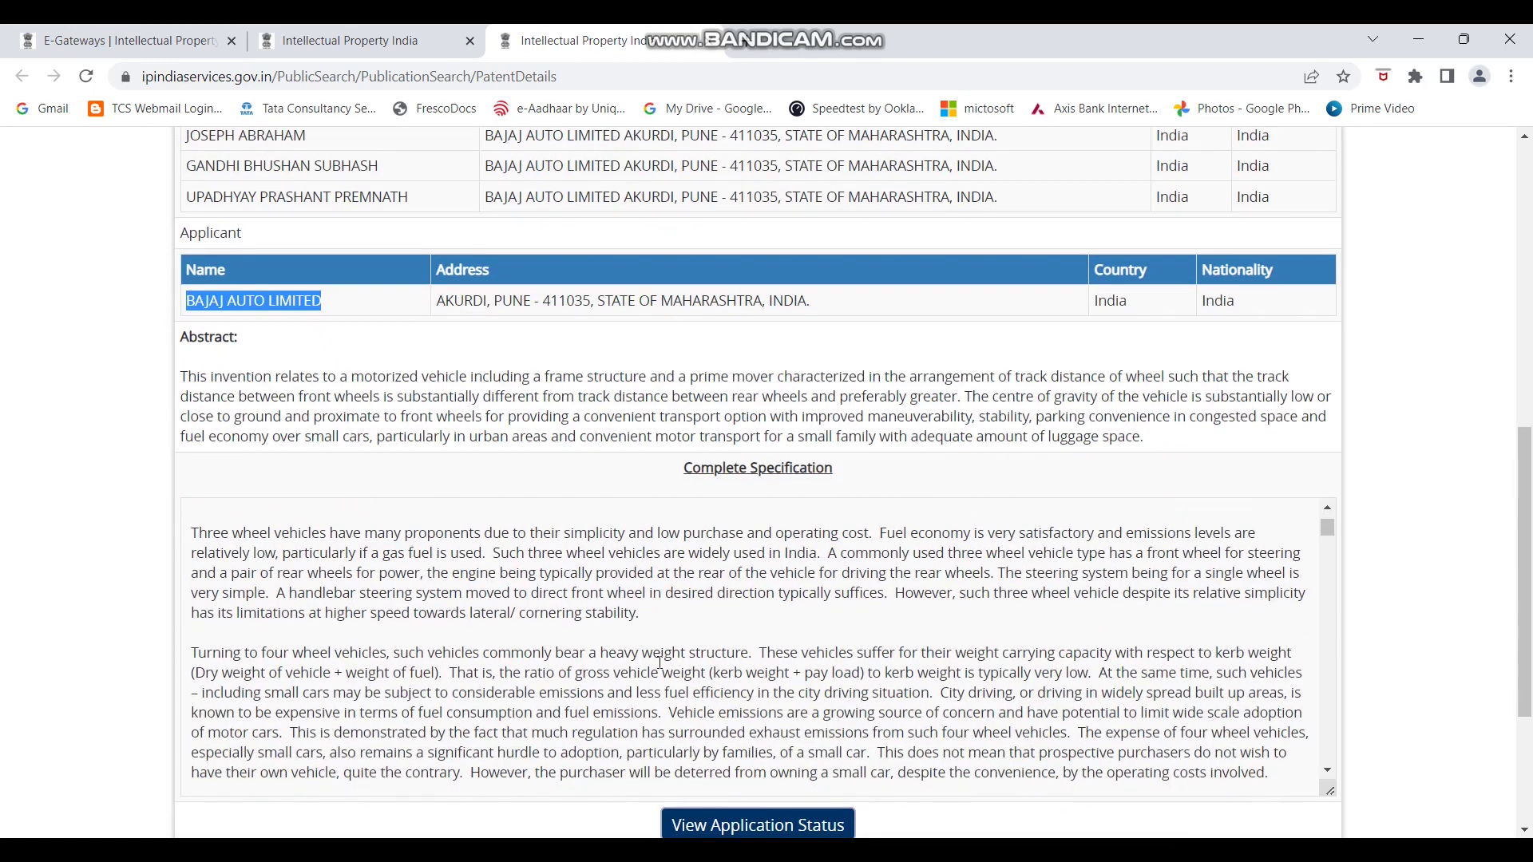
scroll(660, 661, "down", 1)
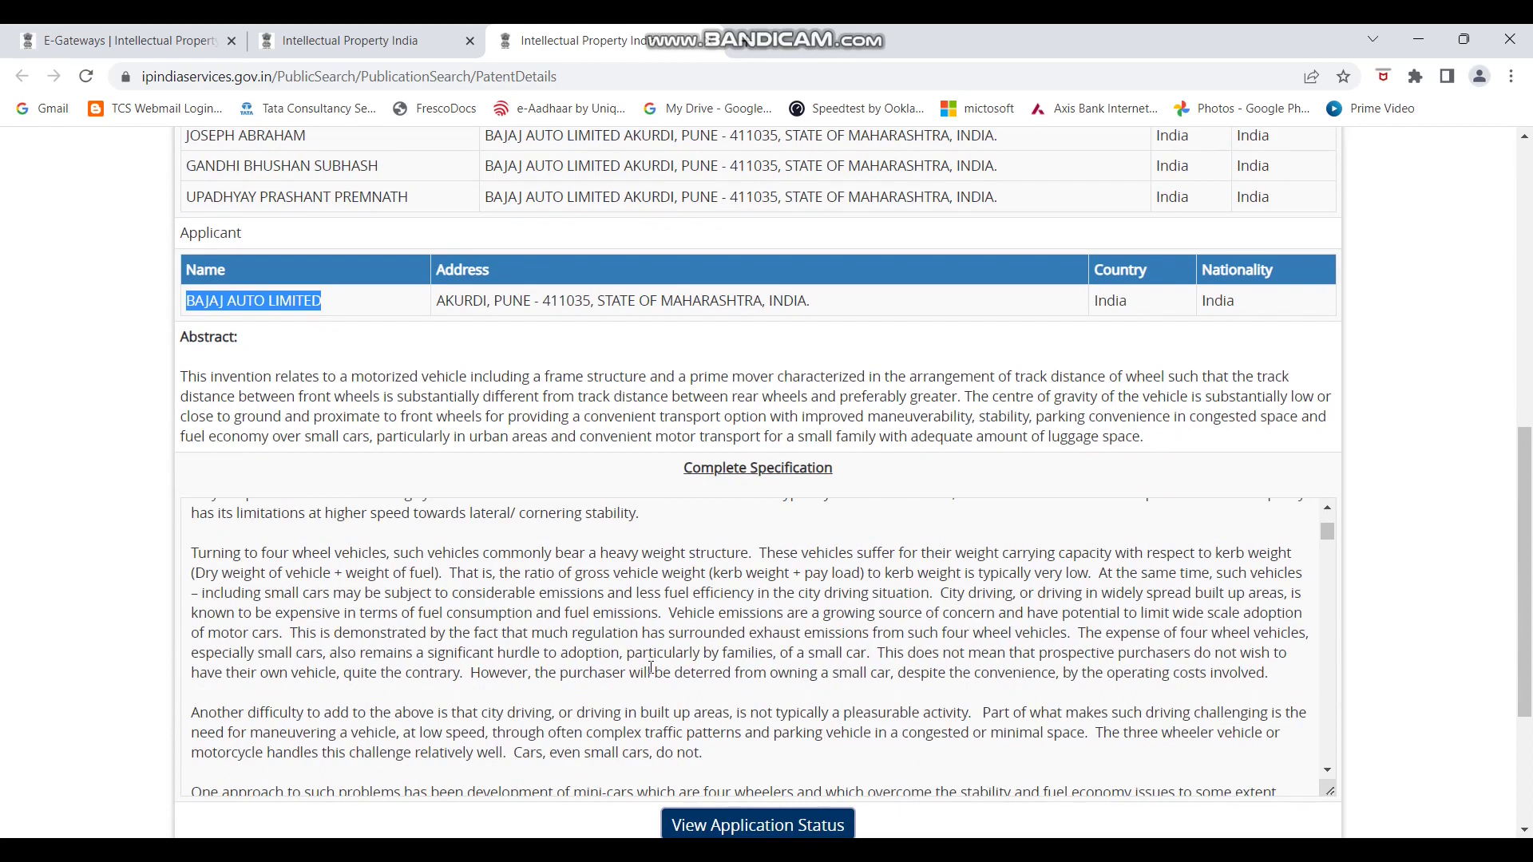
key("ctrl+f")
type("traffic light")
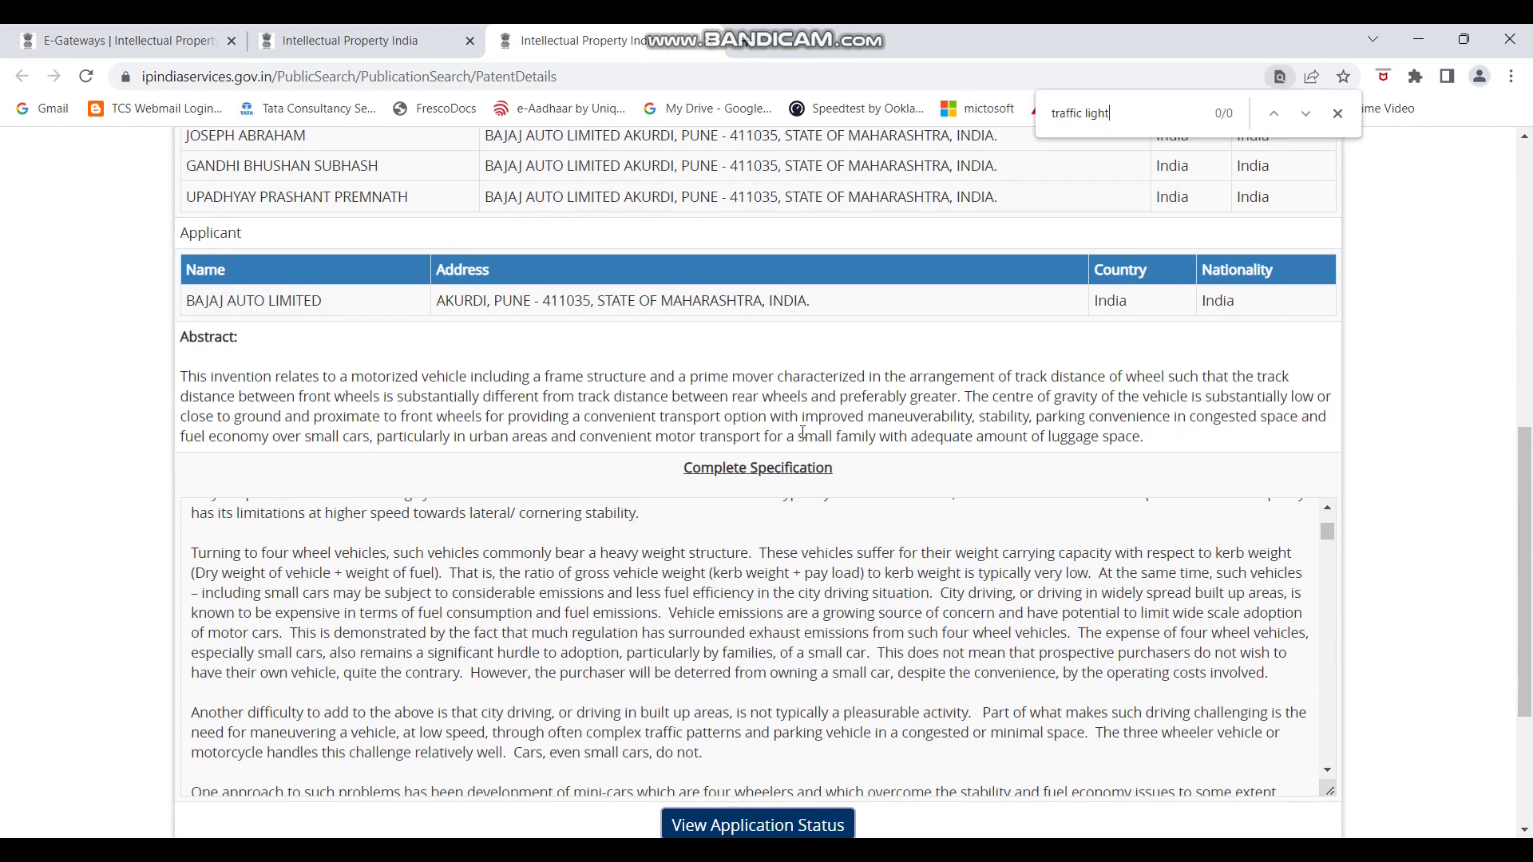
scroll(802, 429, "up", 9)
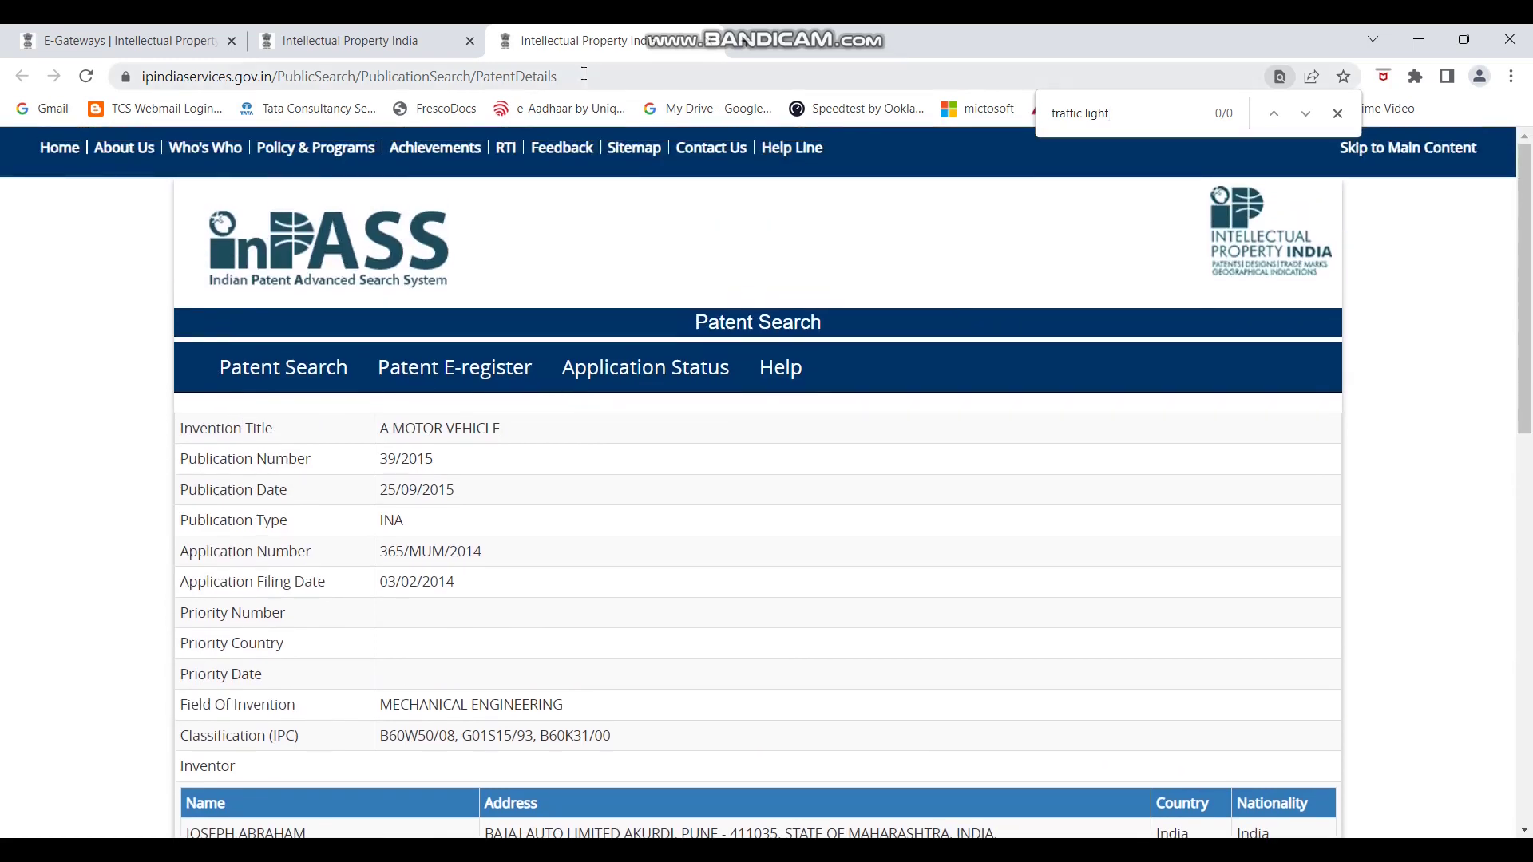
left_click(708, 50)
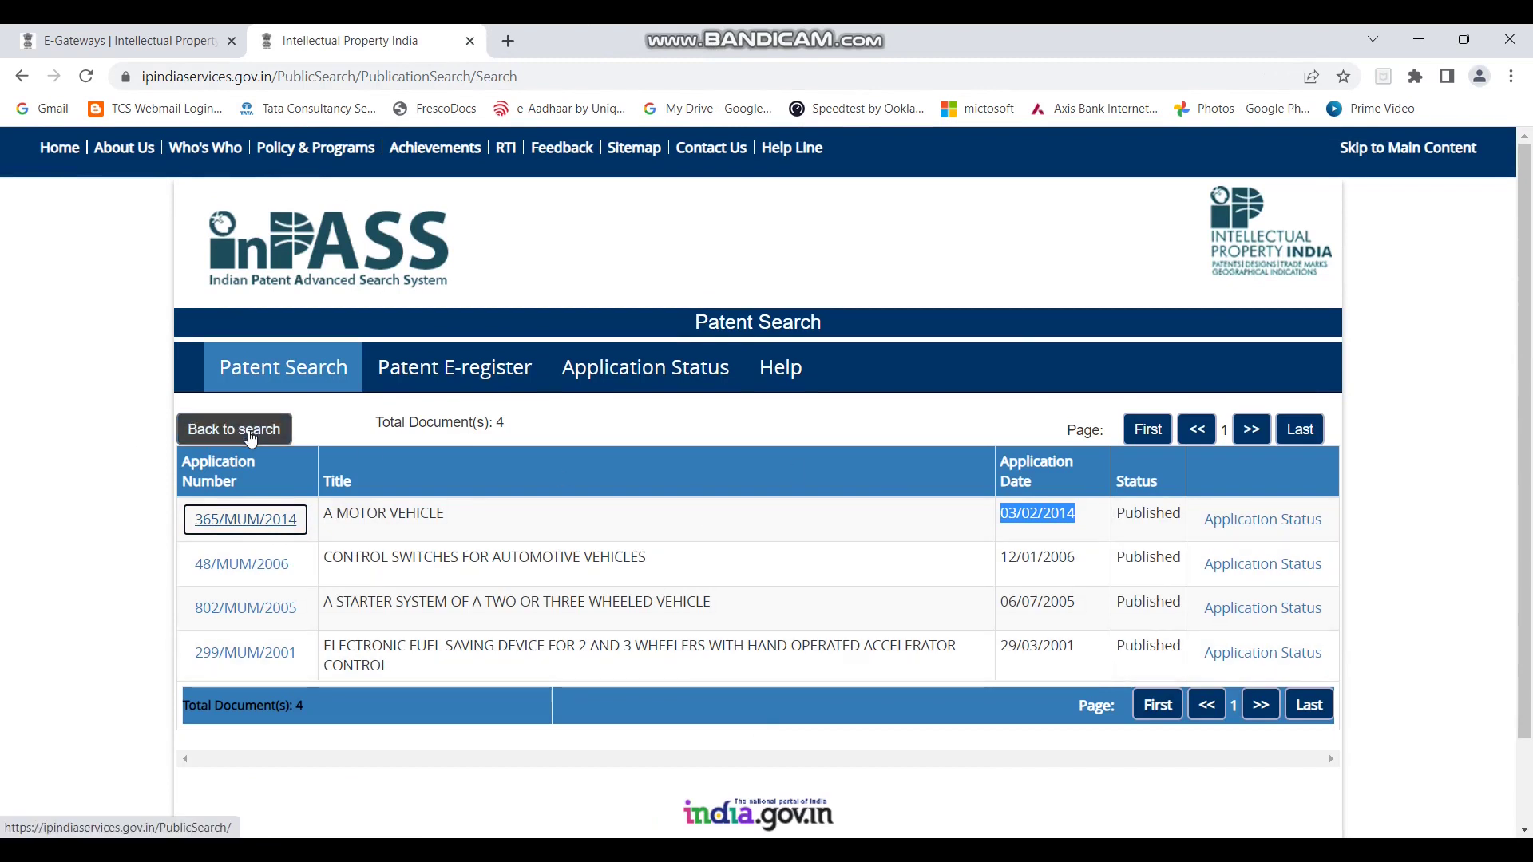
Review the prefilled search form's 2000–2020, "Traffic light" and "bajaj auto" criteria, then switch to the title slide.
left_click(251, 439)
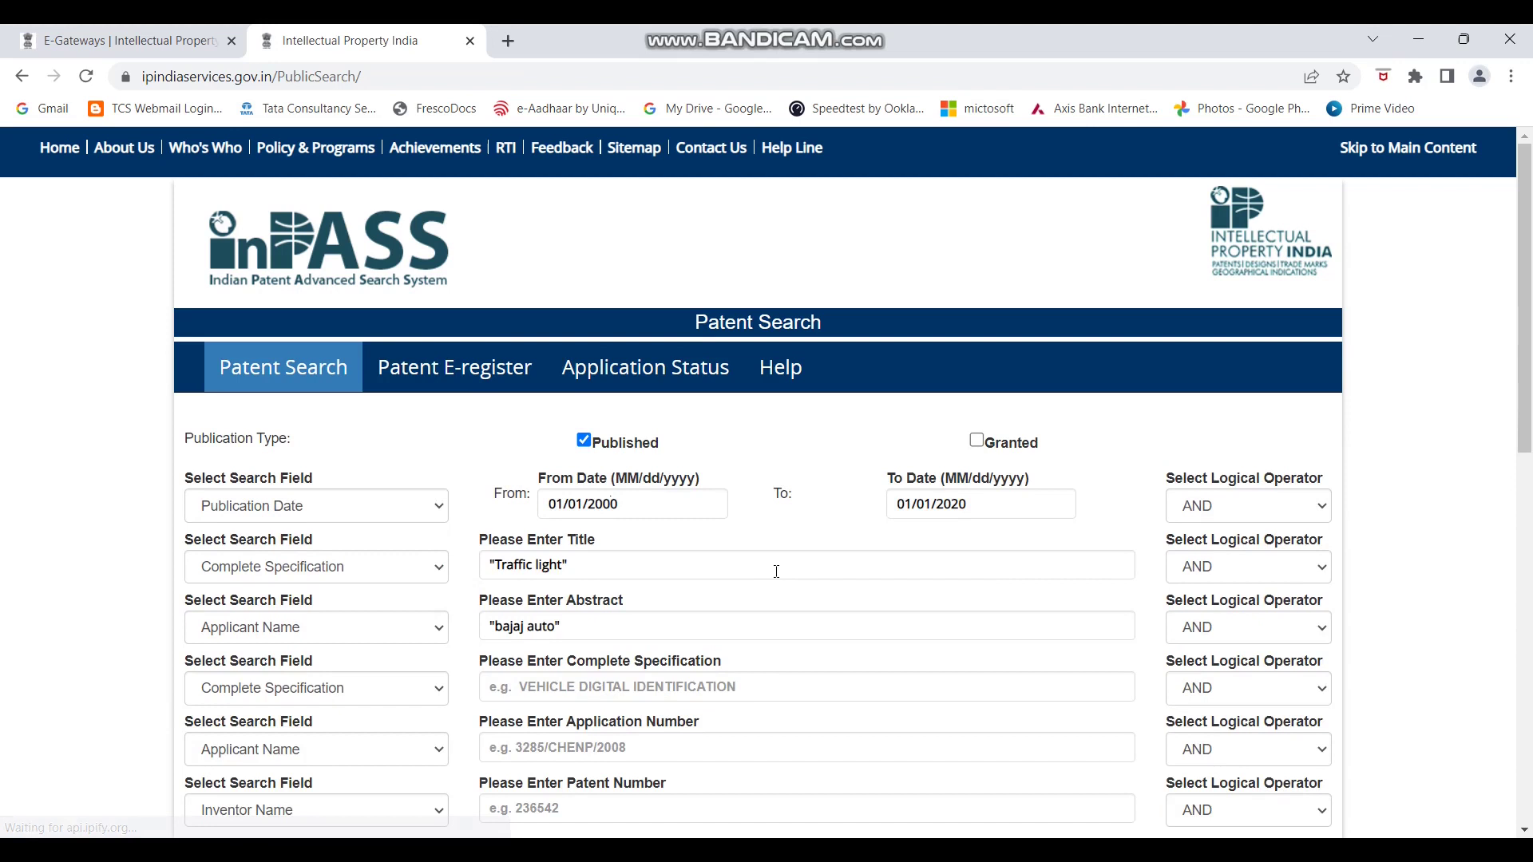
scroll(776, 572, "down", 2)
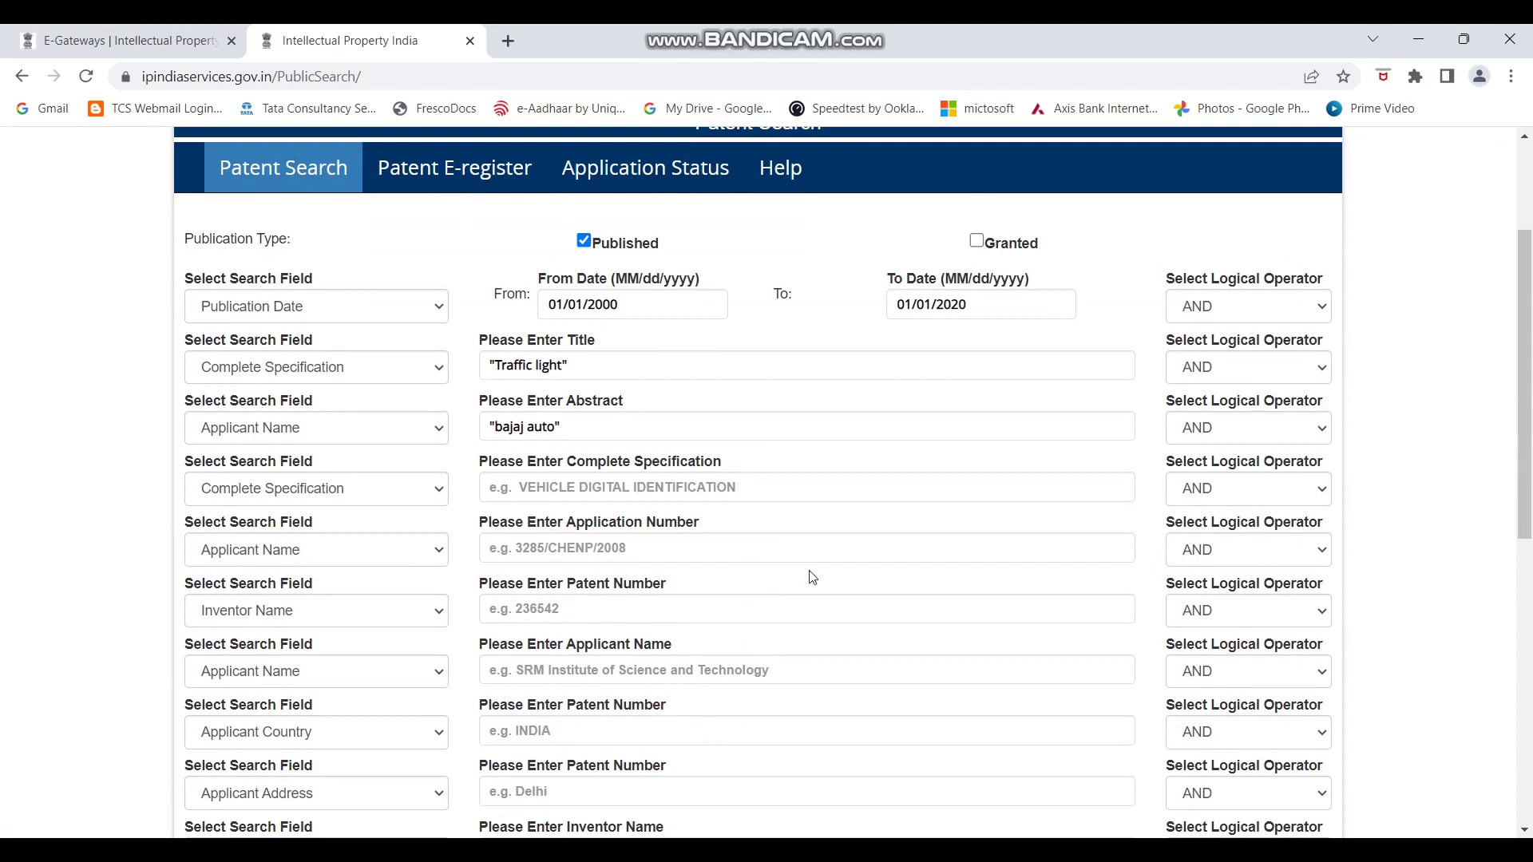
scroll(812, 577, "down", 1)
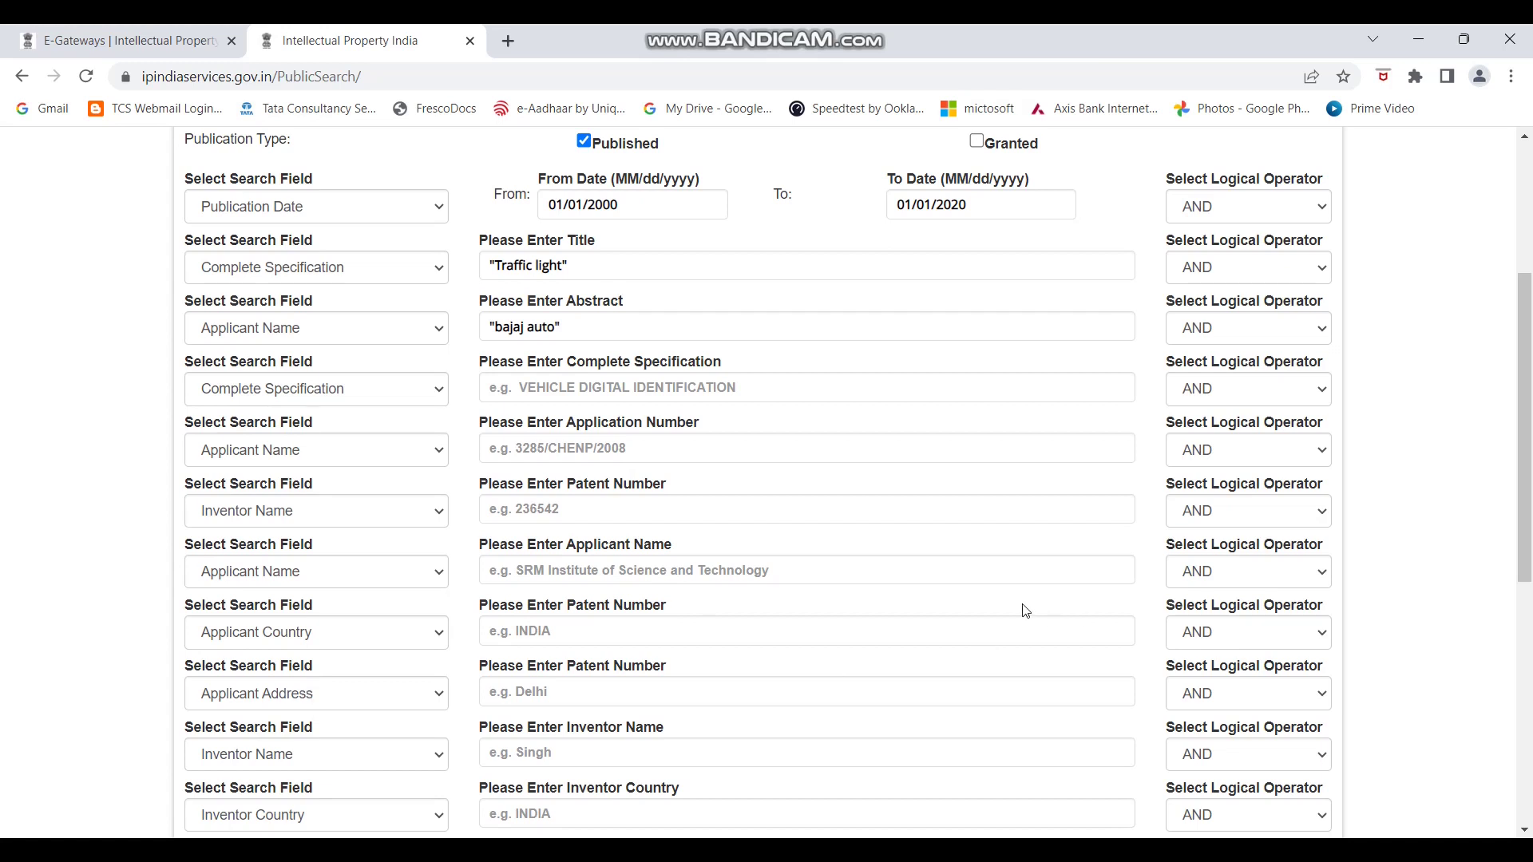
scroll(1025, 609, "up", 1)
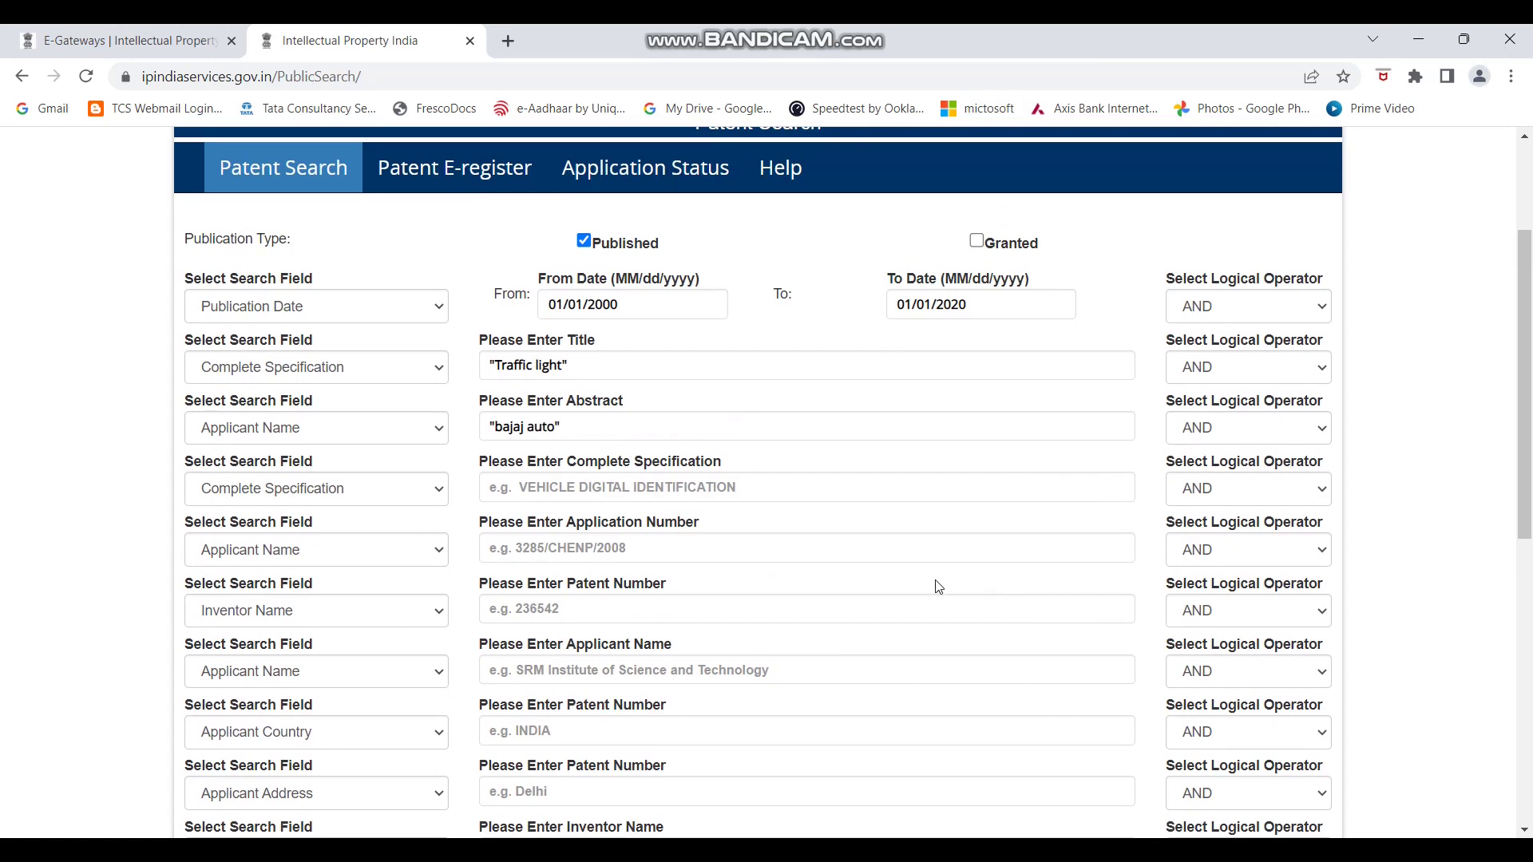
scroll(935, 582, "down", 2)
scroll(928, 577, "down", 5)
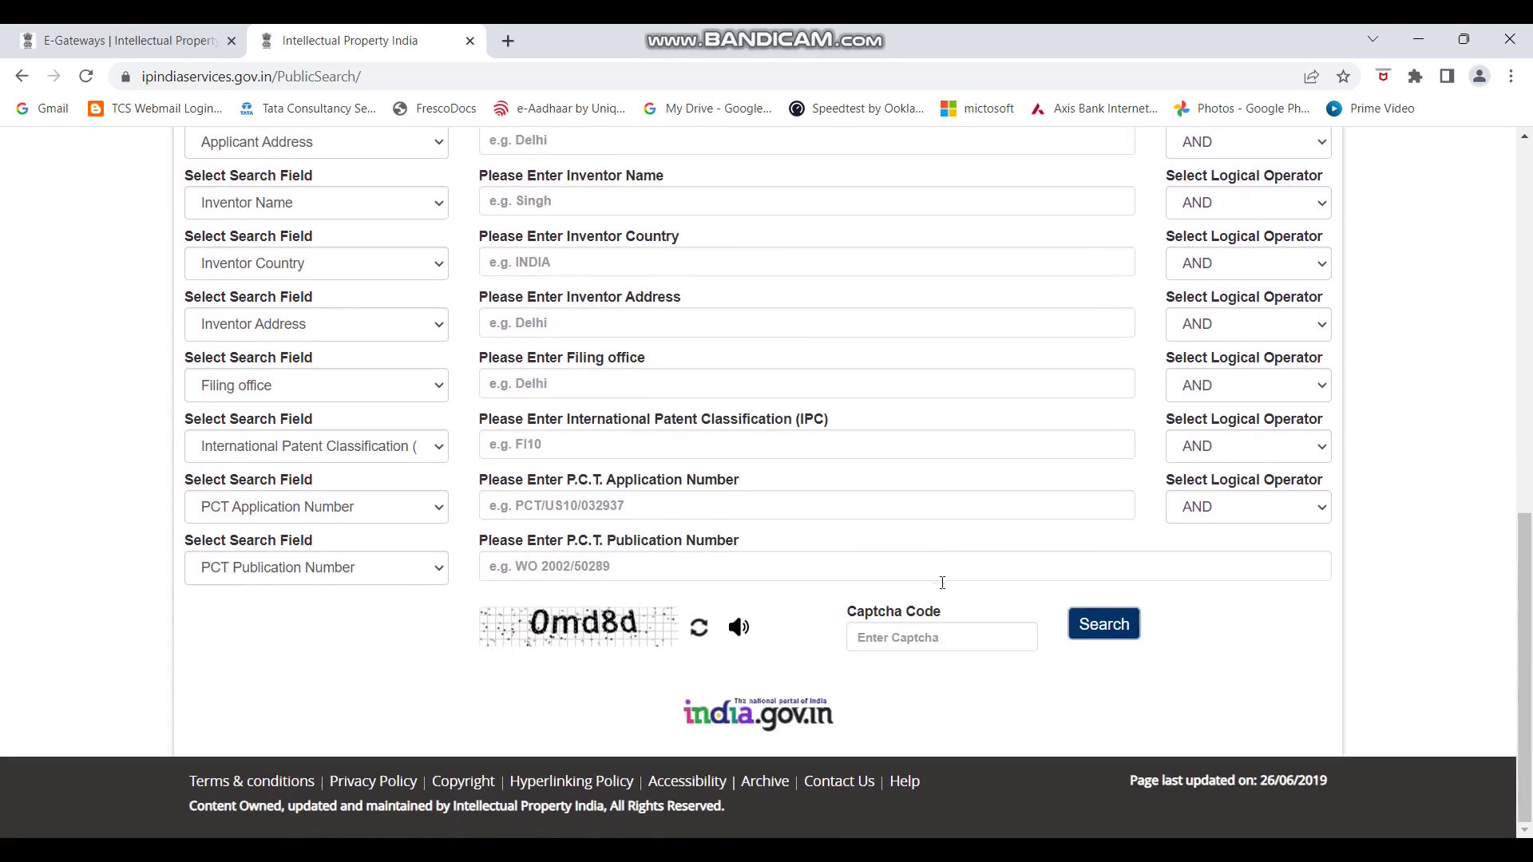
scroll(942, 575, "up", 9)
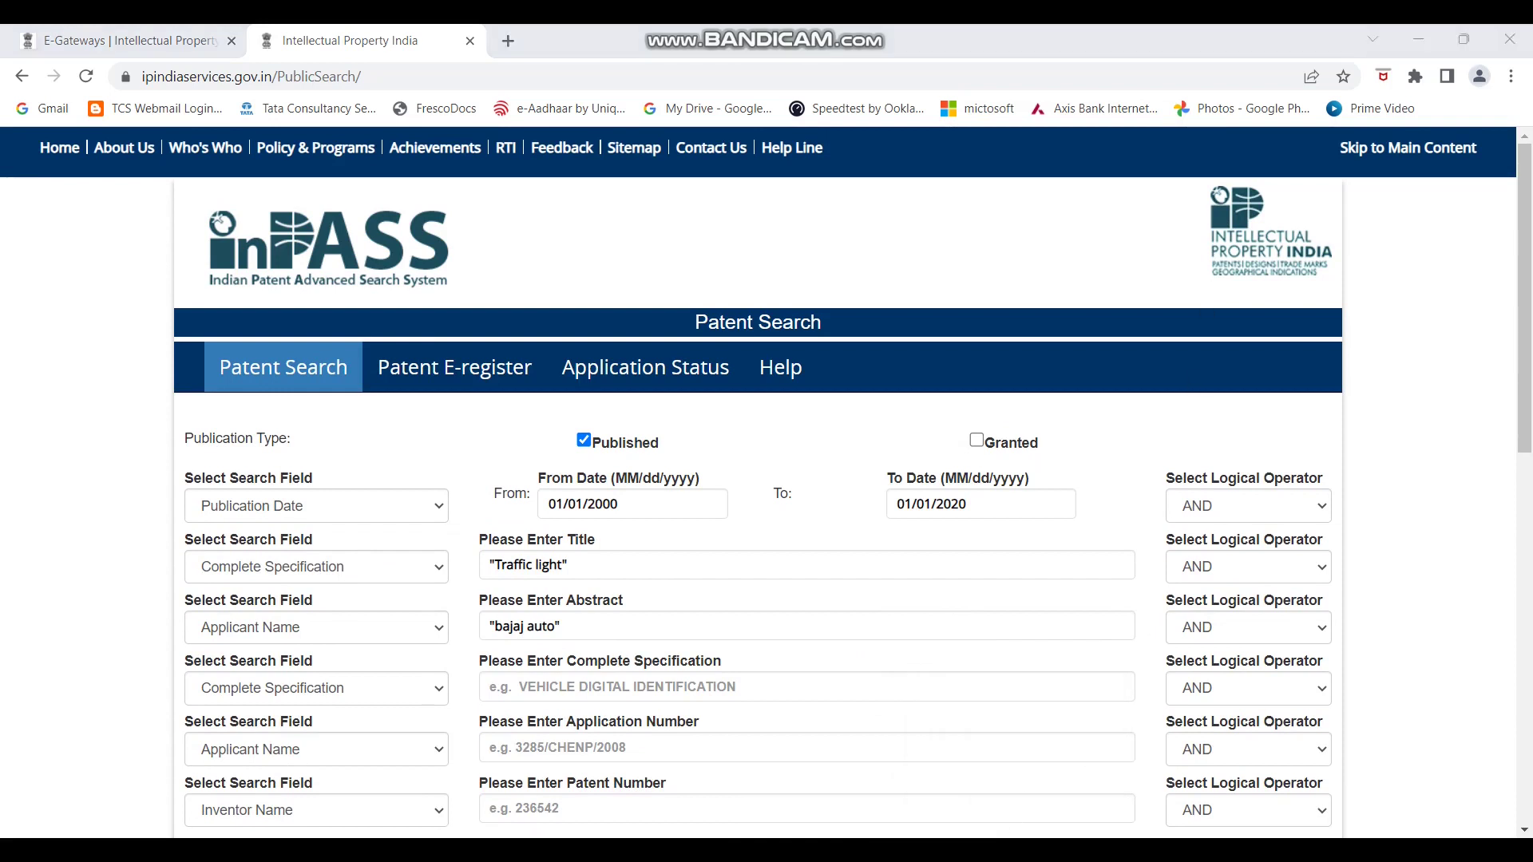
key("alt+Tab")
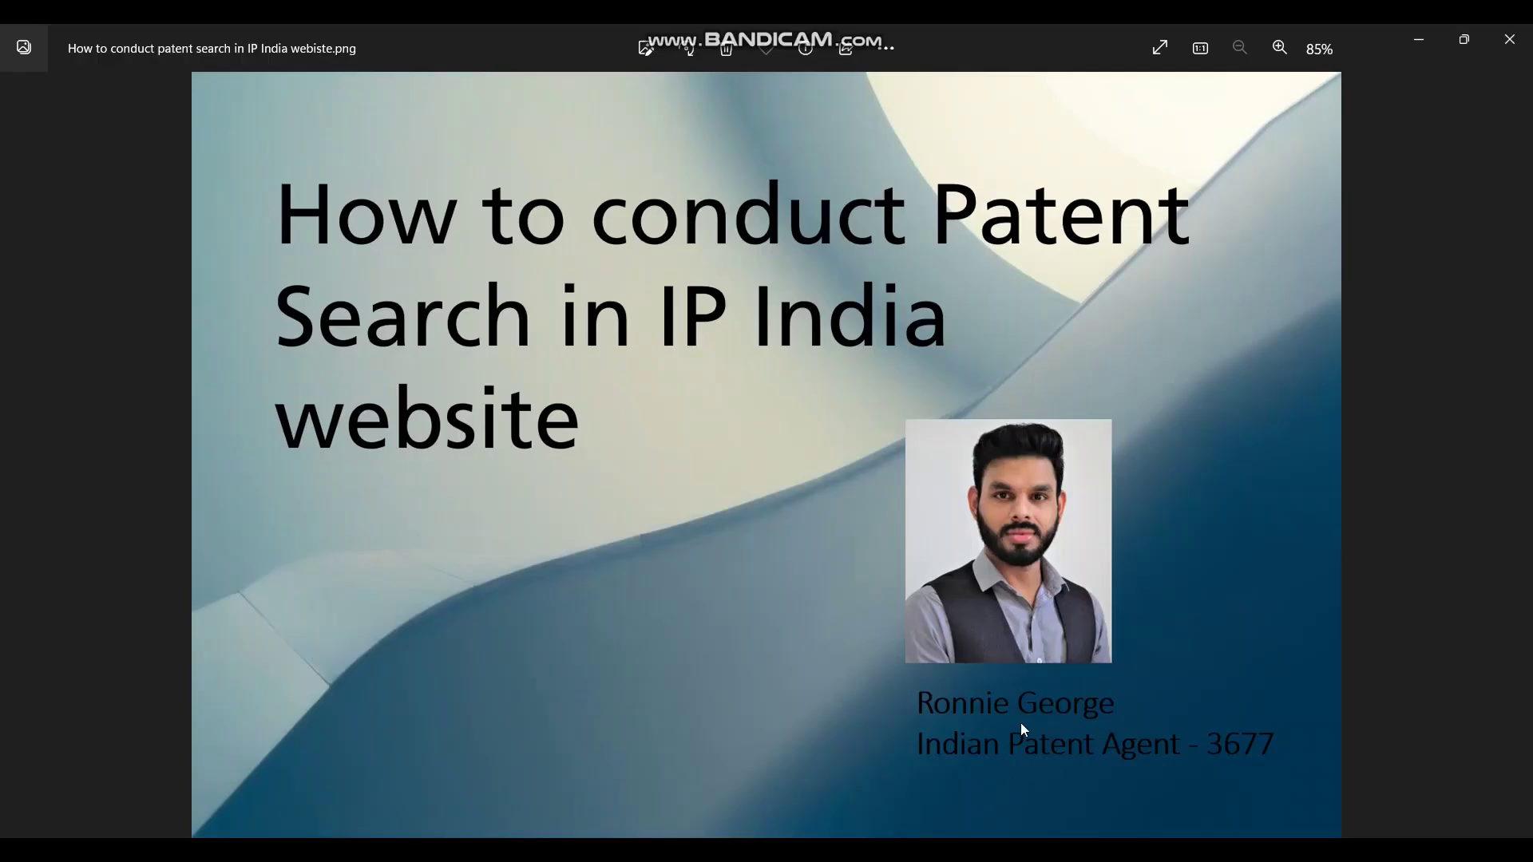